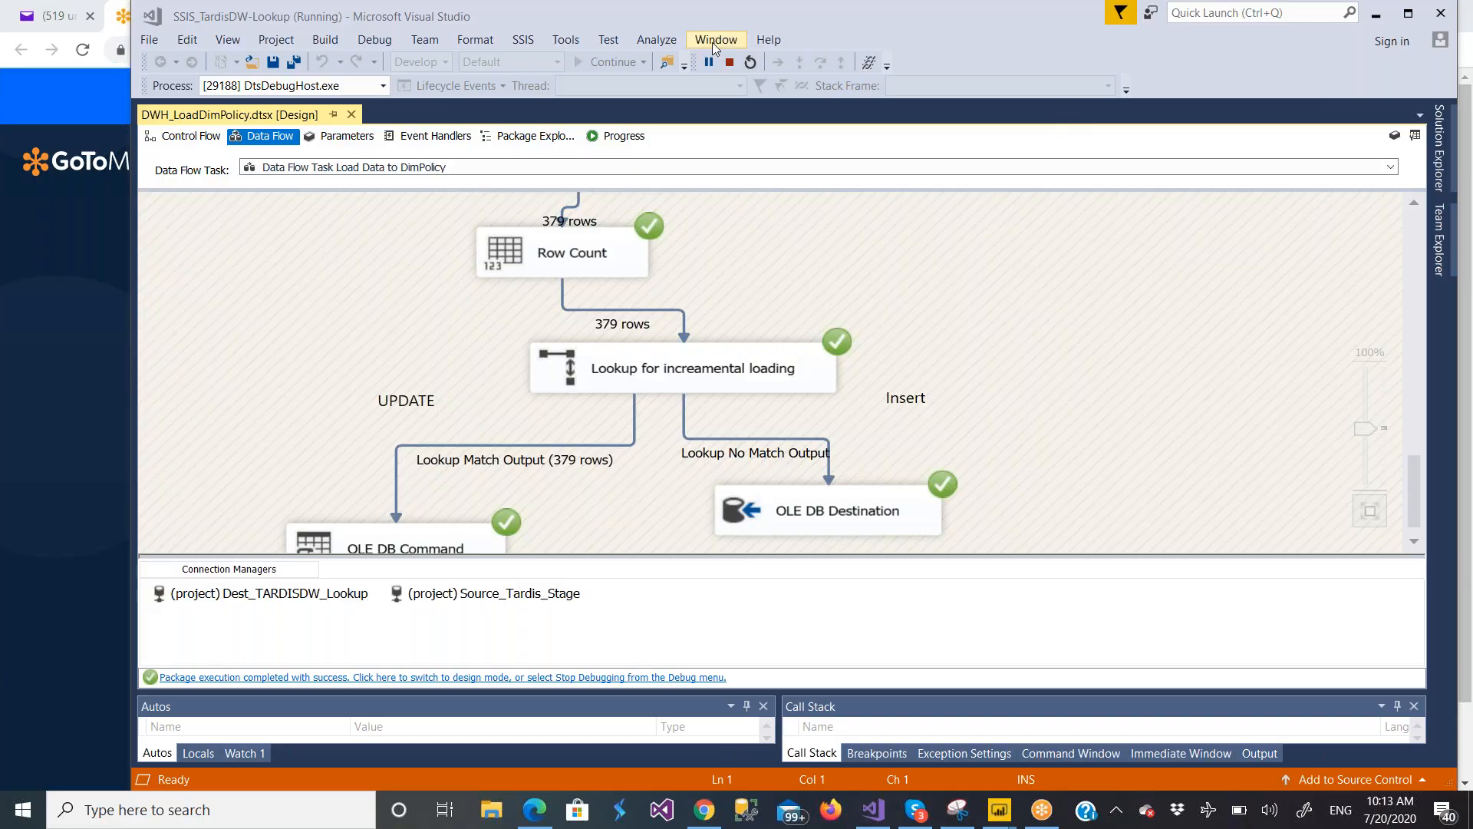
Stop debugging the DWH_LoadDimPolicy package and close the Output window
click(730, 64)
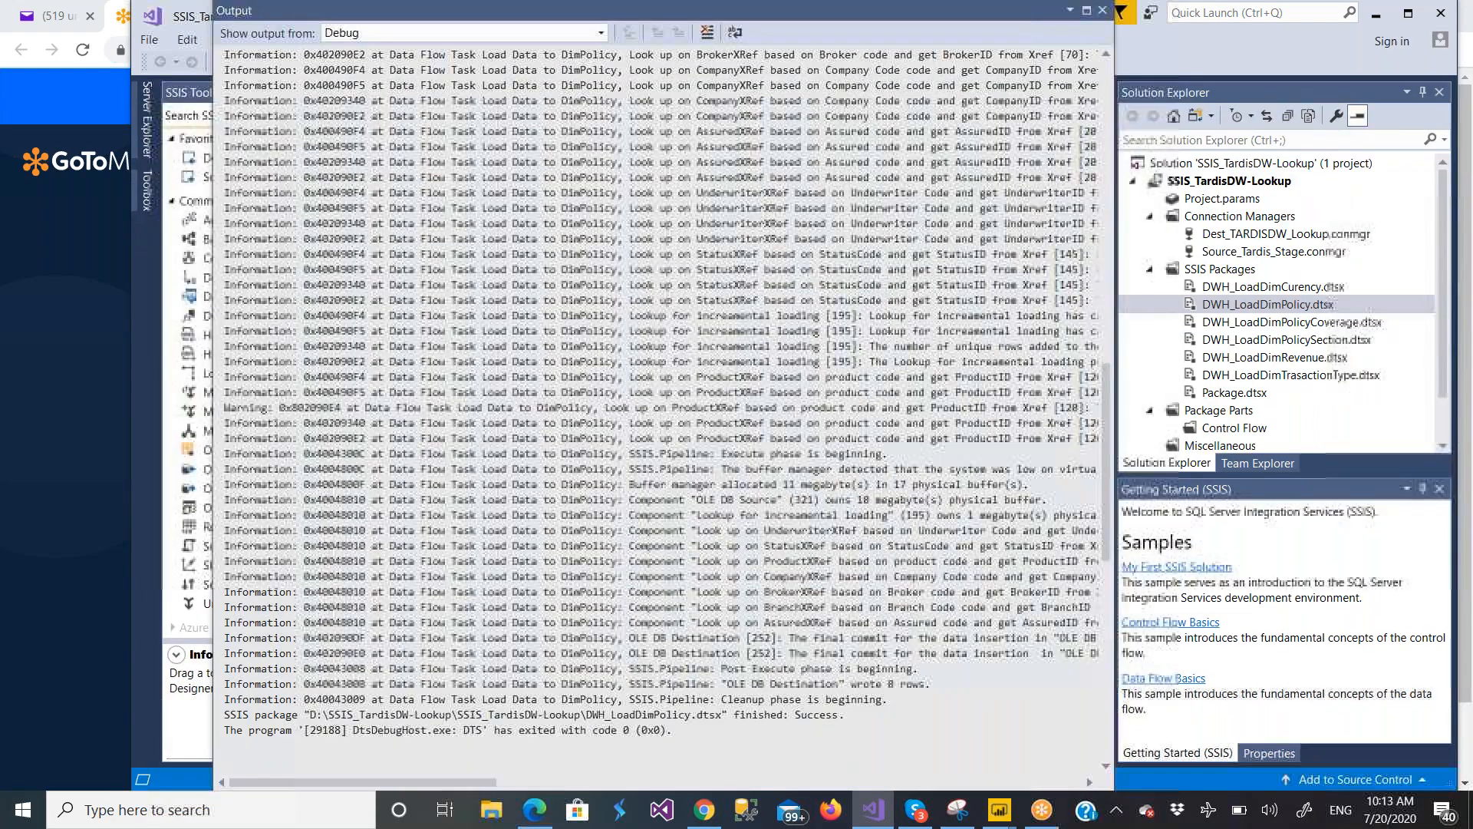
click(1102, 11)
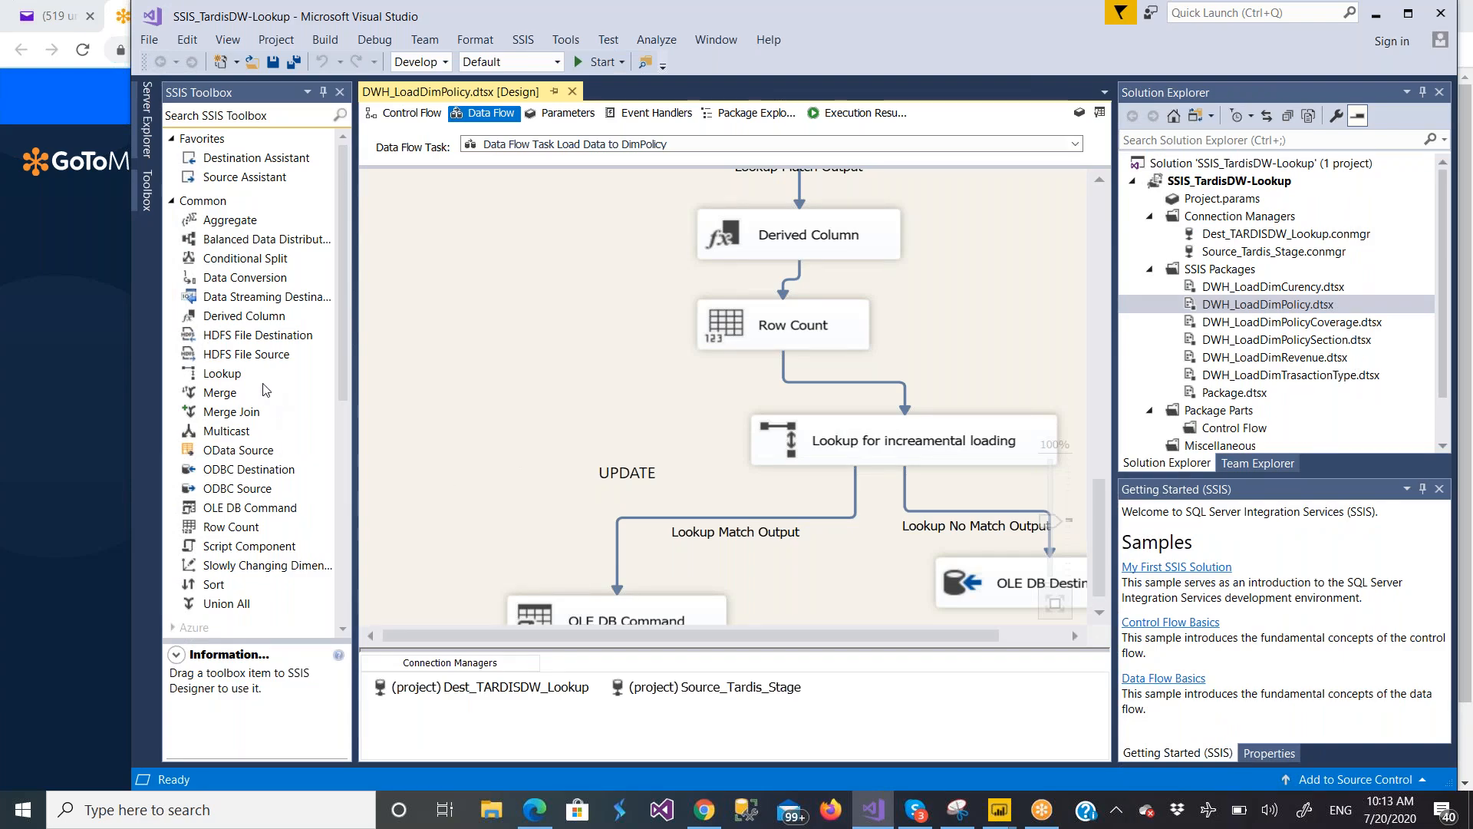
Add a Lookup transformation and reroute the match output of "Lookup for increamental loading" from the OLE DB Command to it
drag(228, 374, 458, 452)
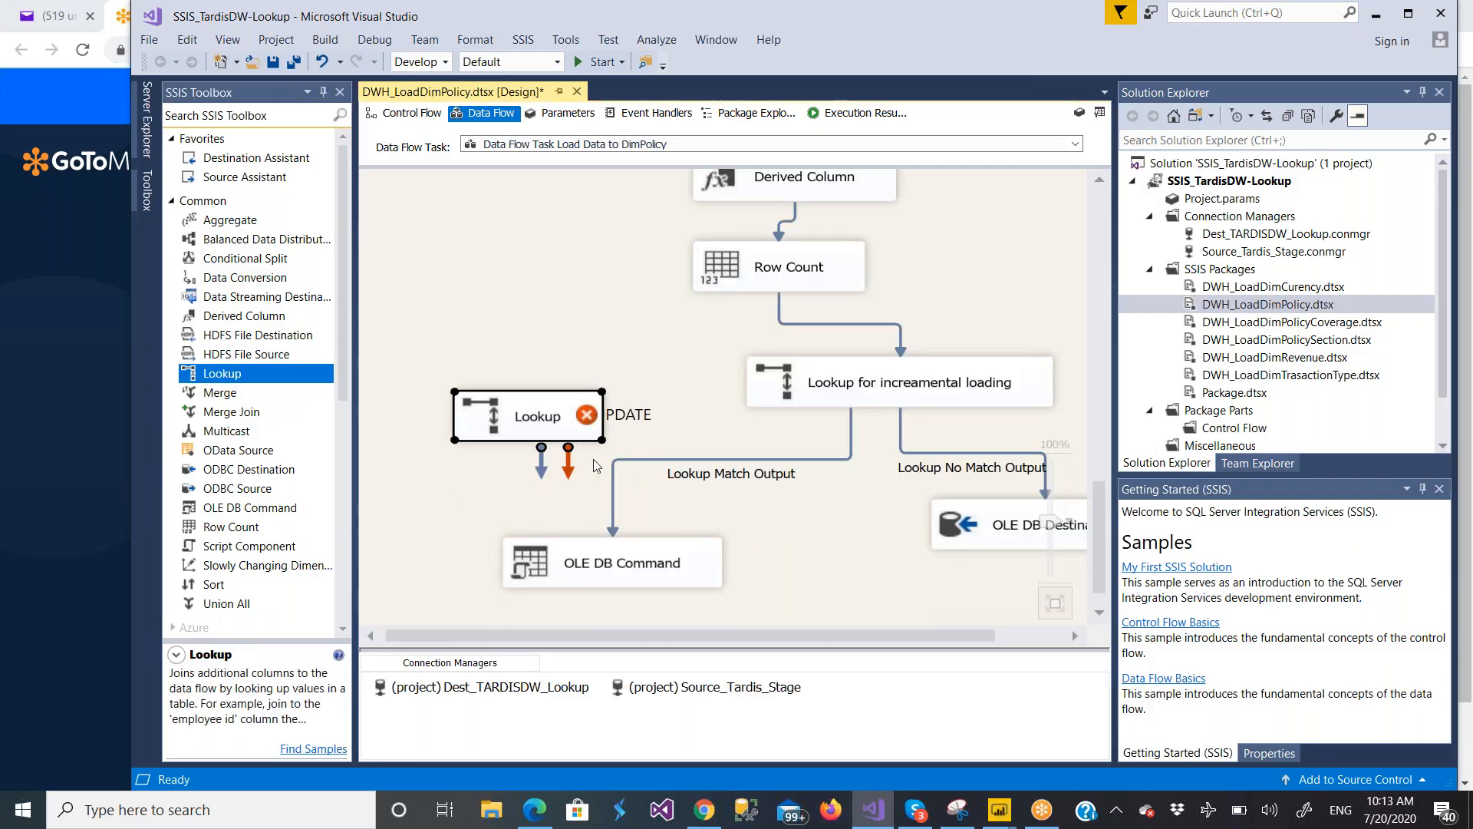
click(625, 459)
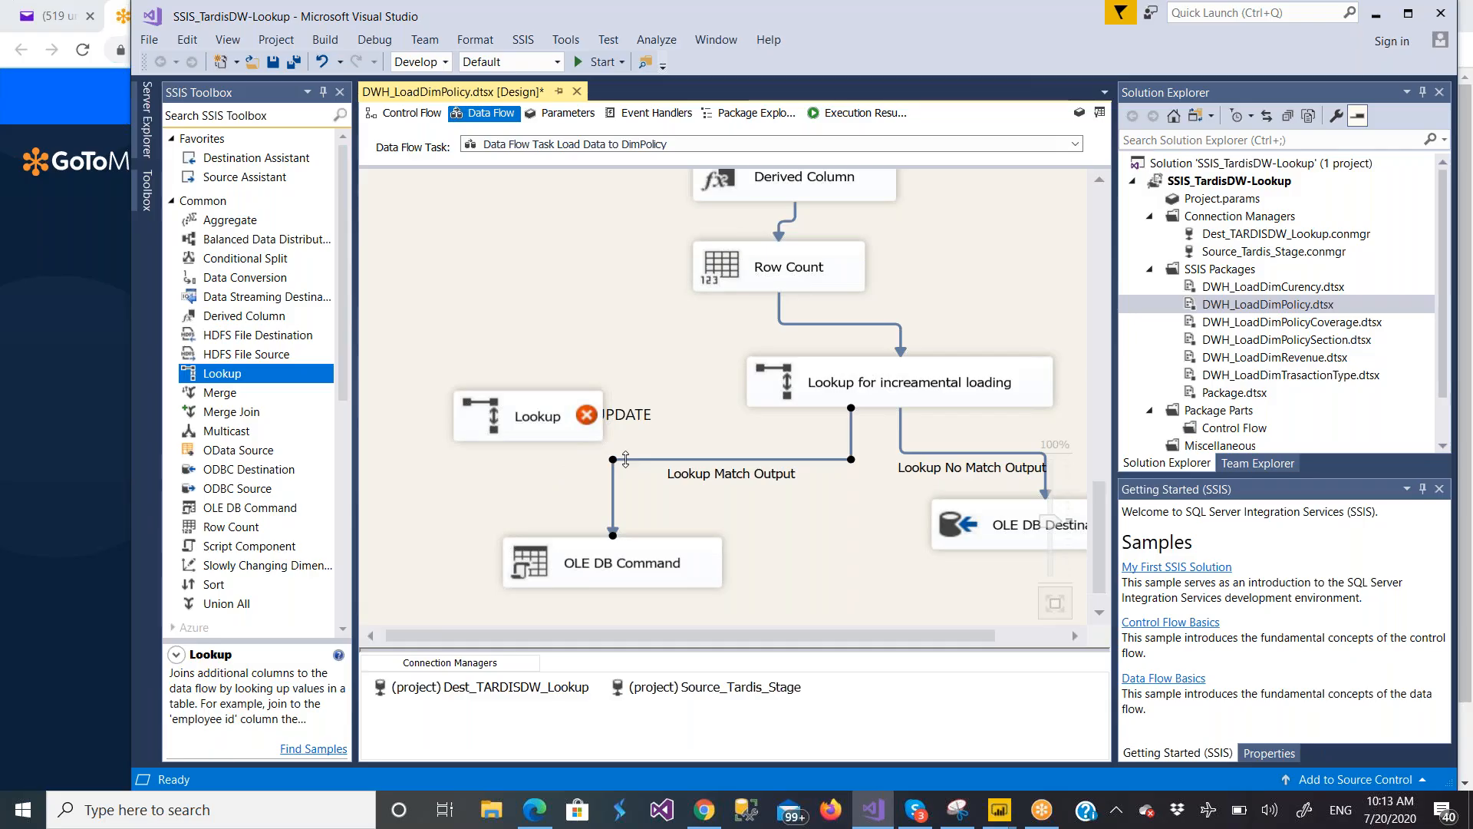
key(Delete)
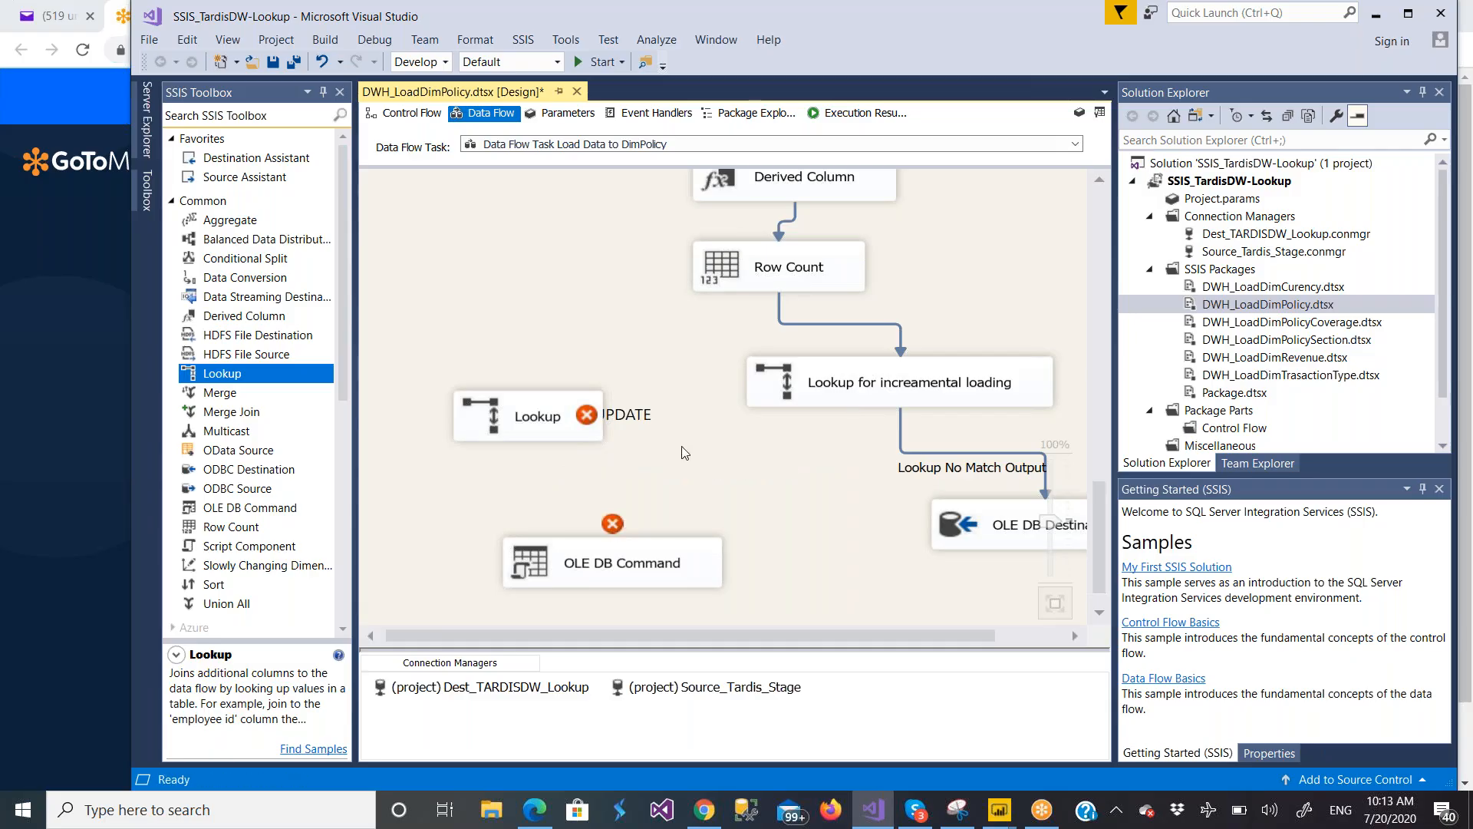
click(842, 393)
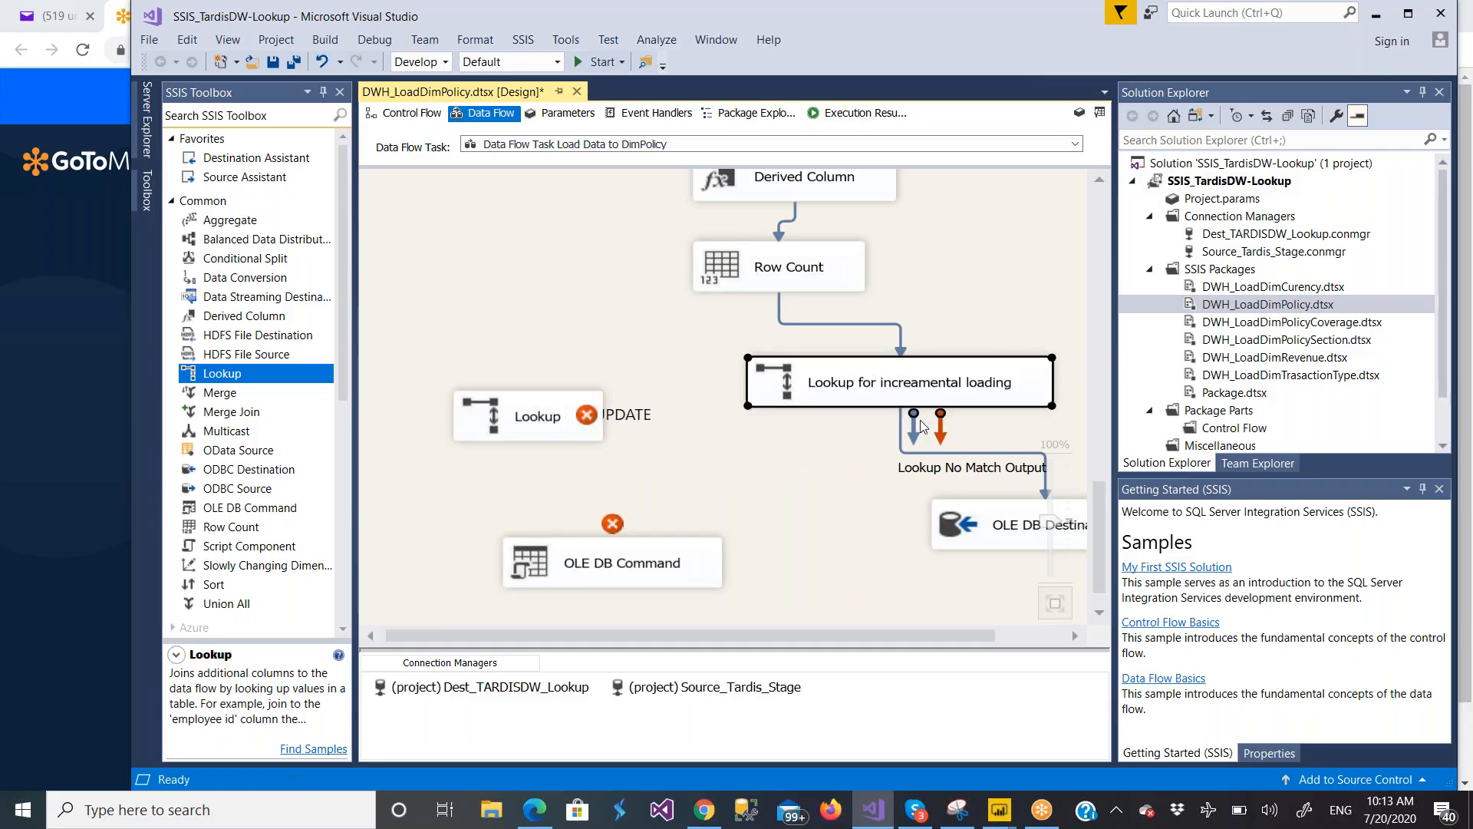
drag(913, 415, 475, 435)
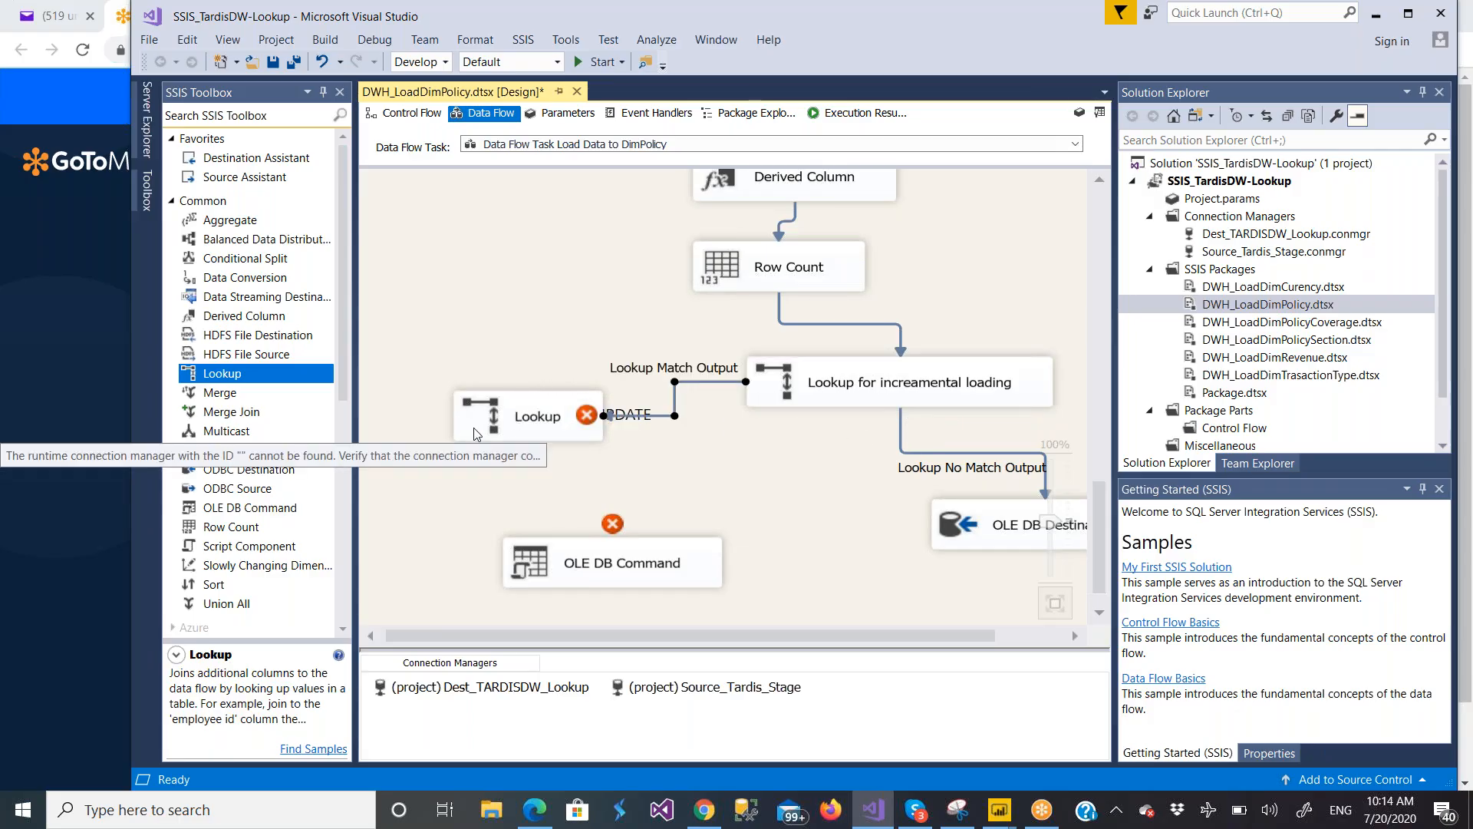
Set the new Lookup to handle rows with no matching entries by "Redirect rows to no match output"
click(526, 411)
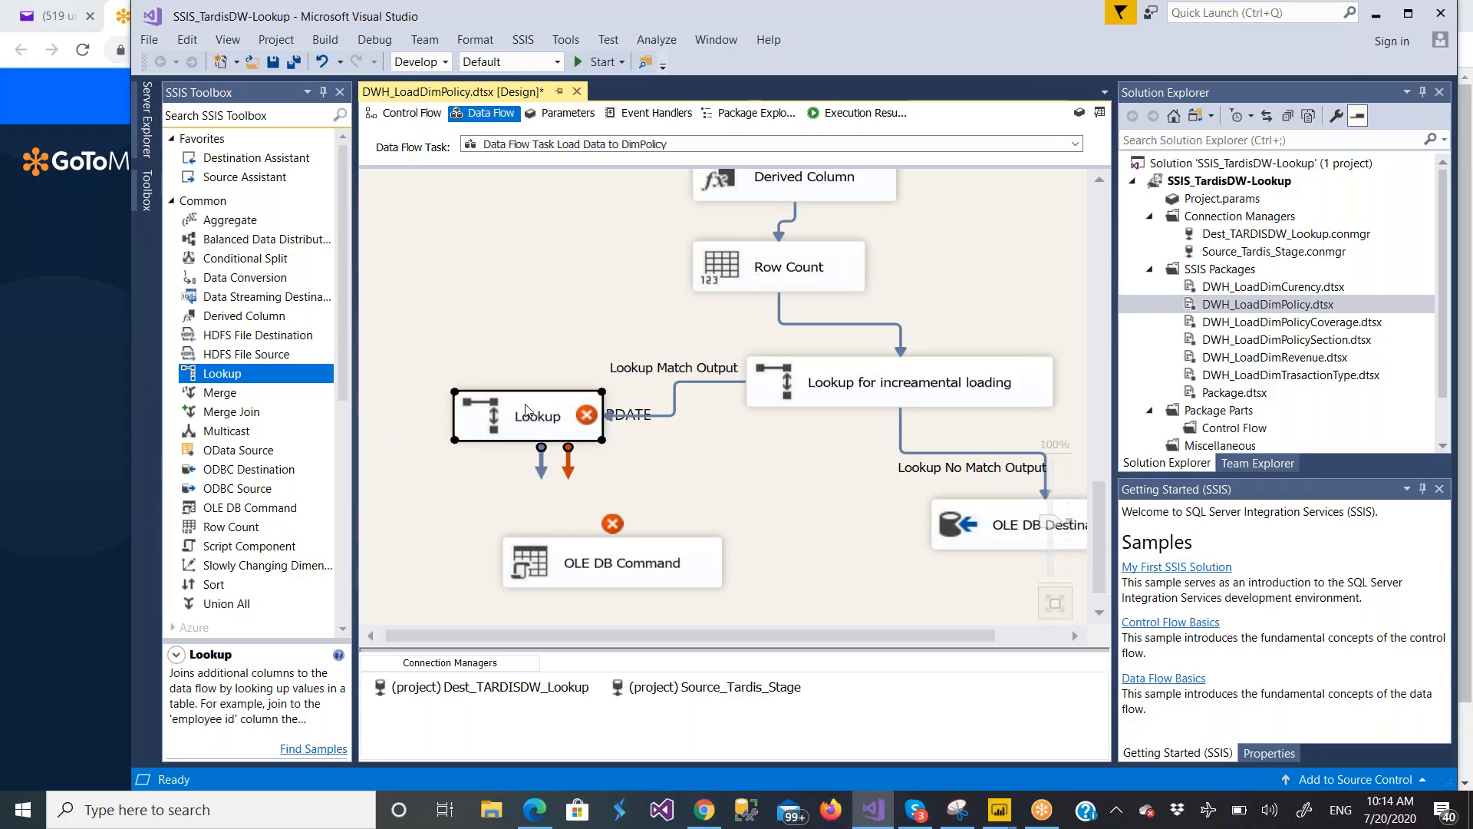
double_click(526, 412)
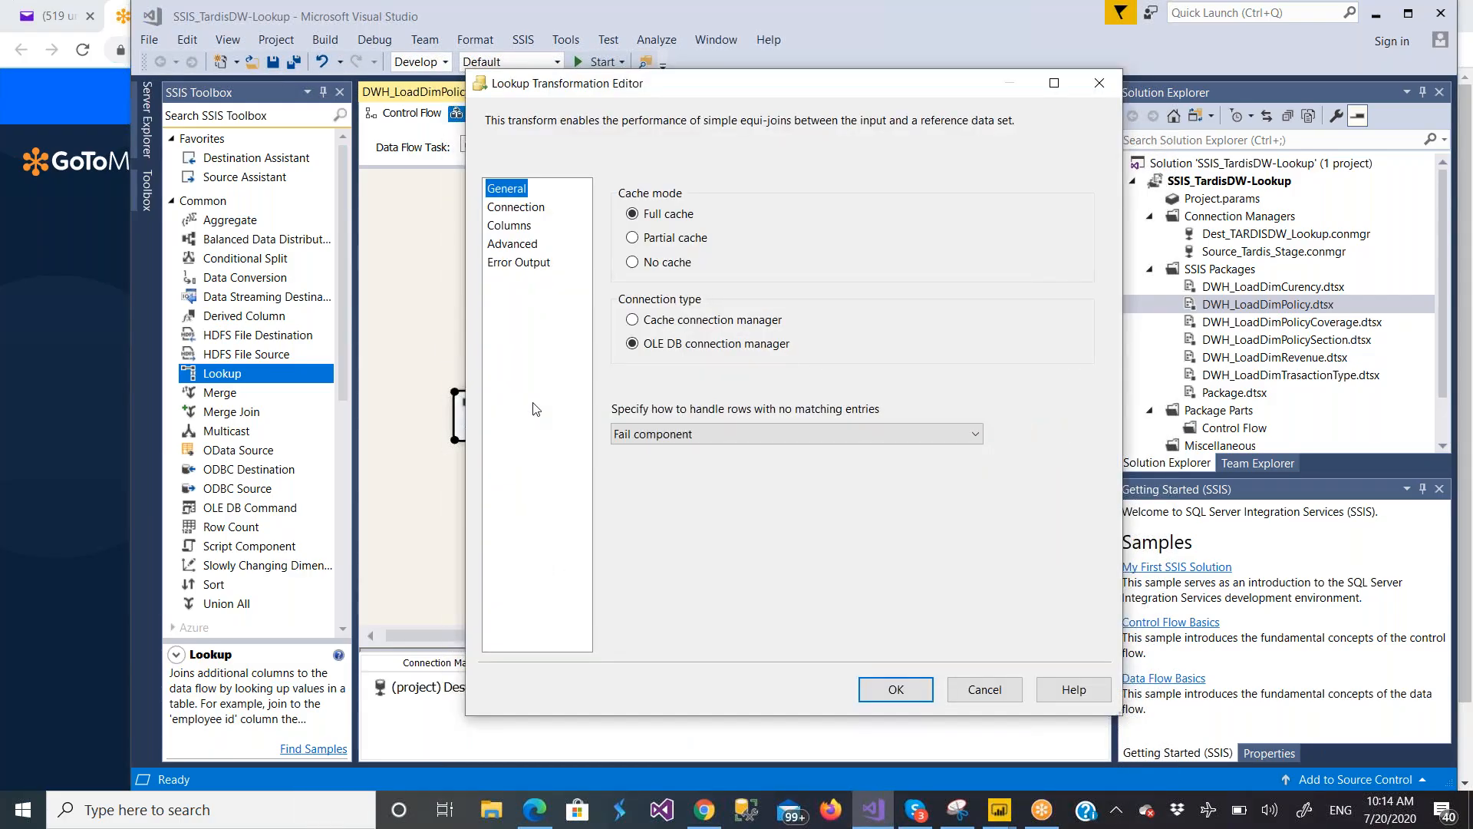
click(974, 435)
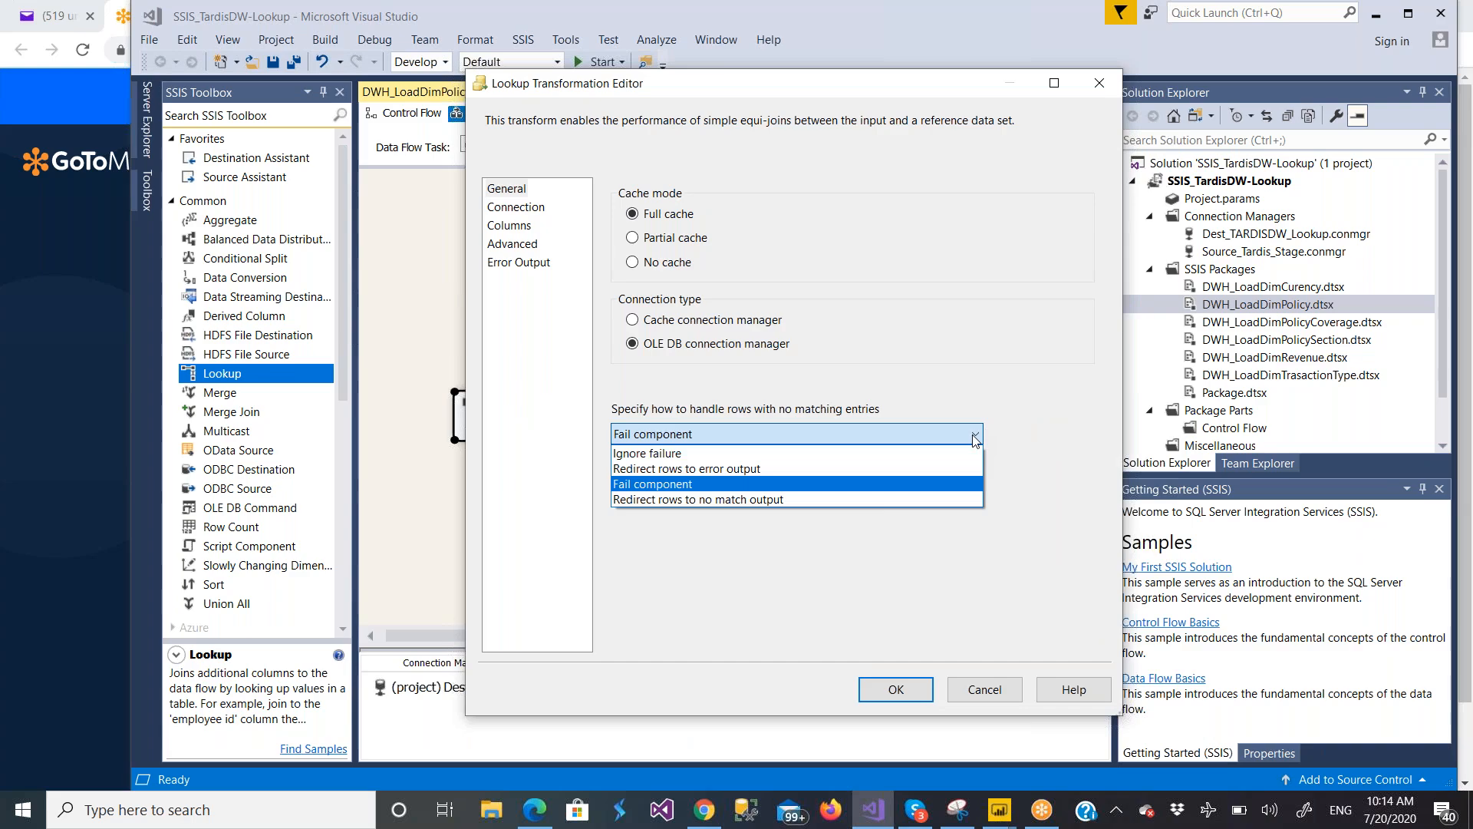
click(913, 500)
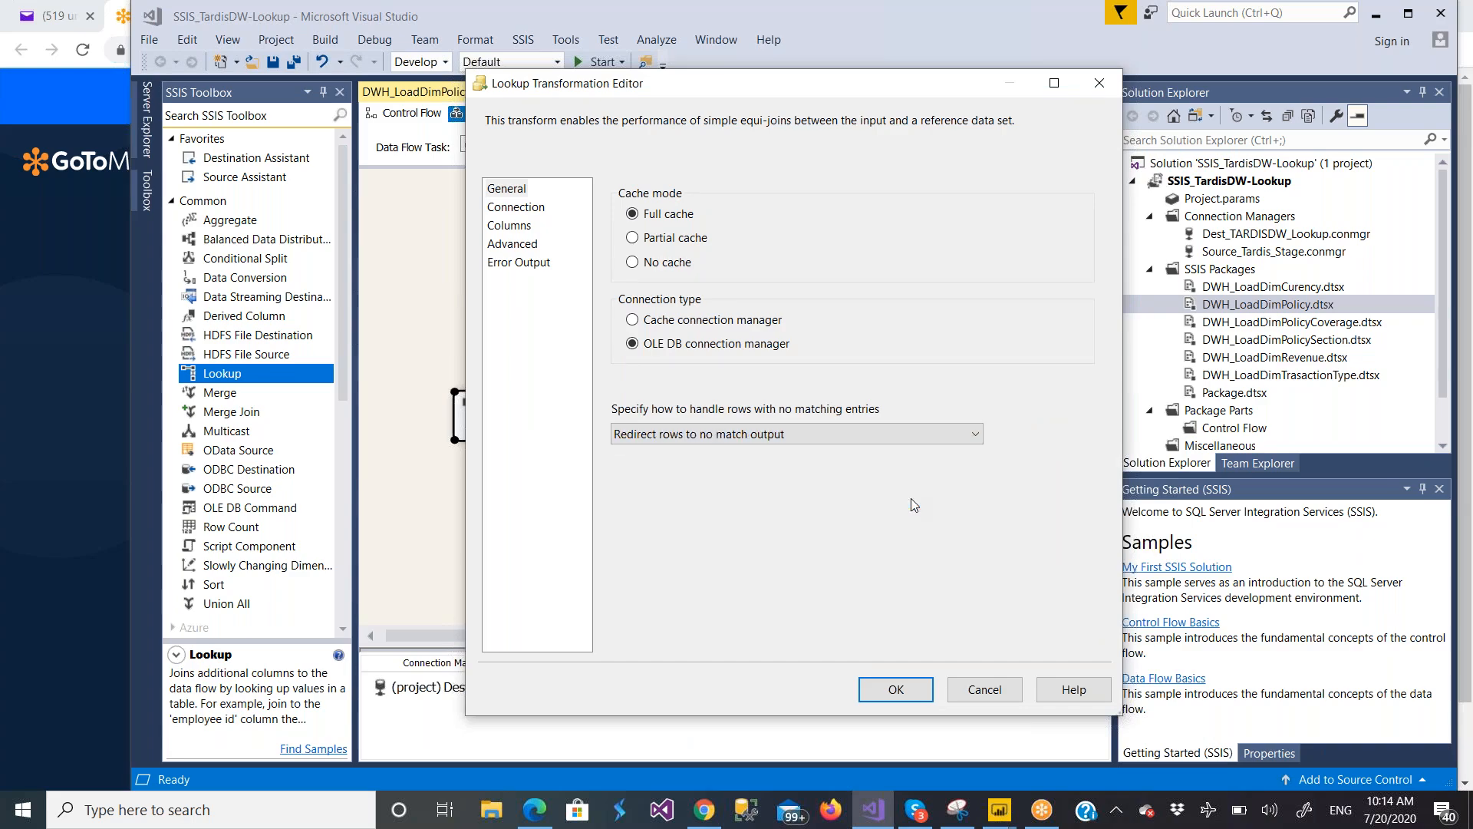
Set the Lookup's reference table to [Dimension].[Policy] and display its column mapping page
click(528, 209)
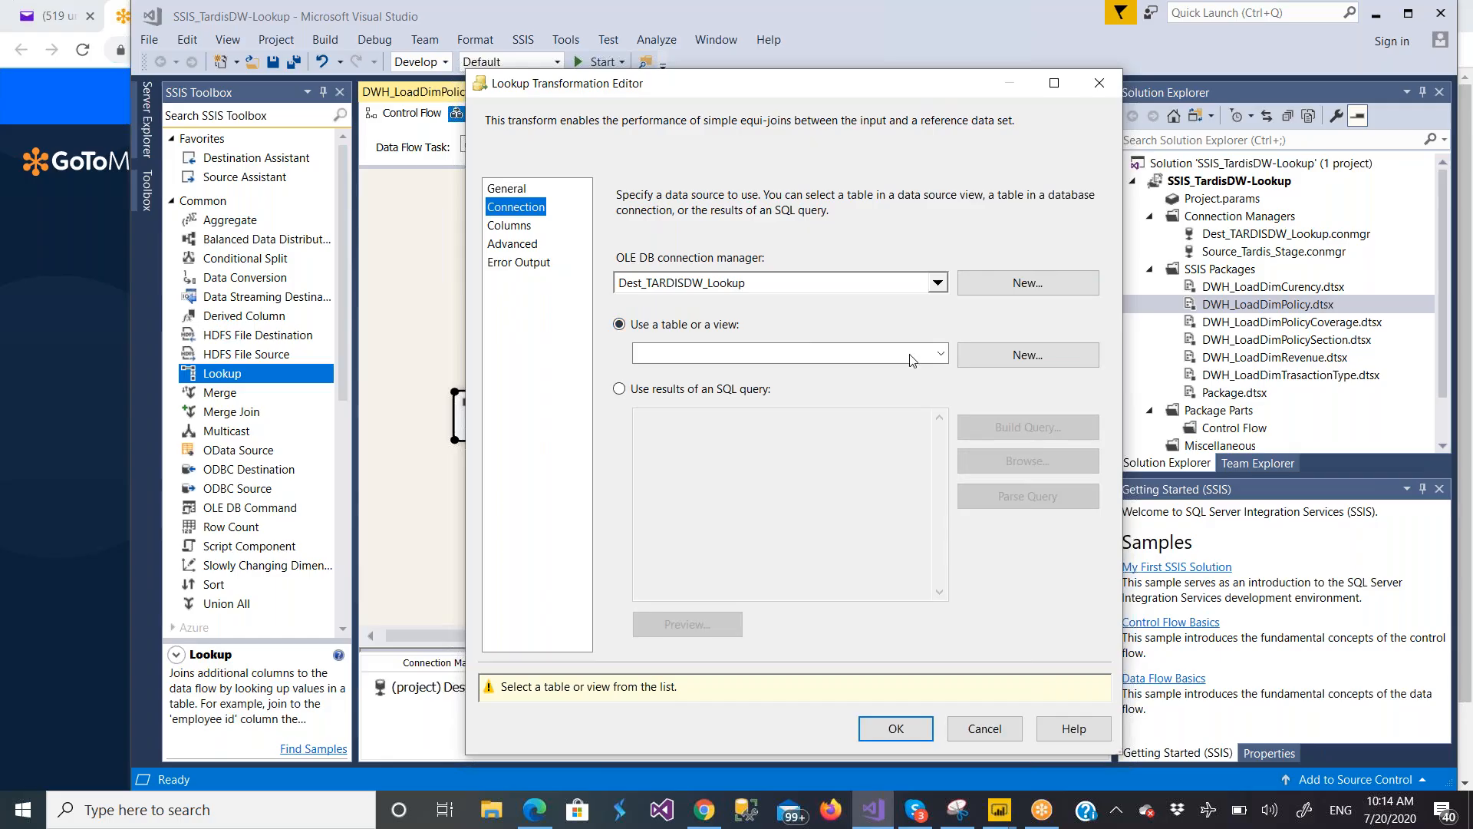
click(941, 354)
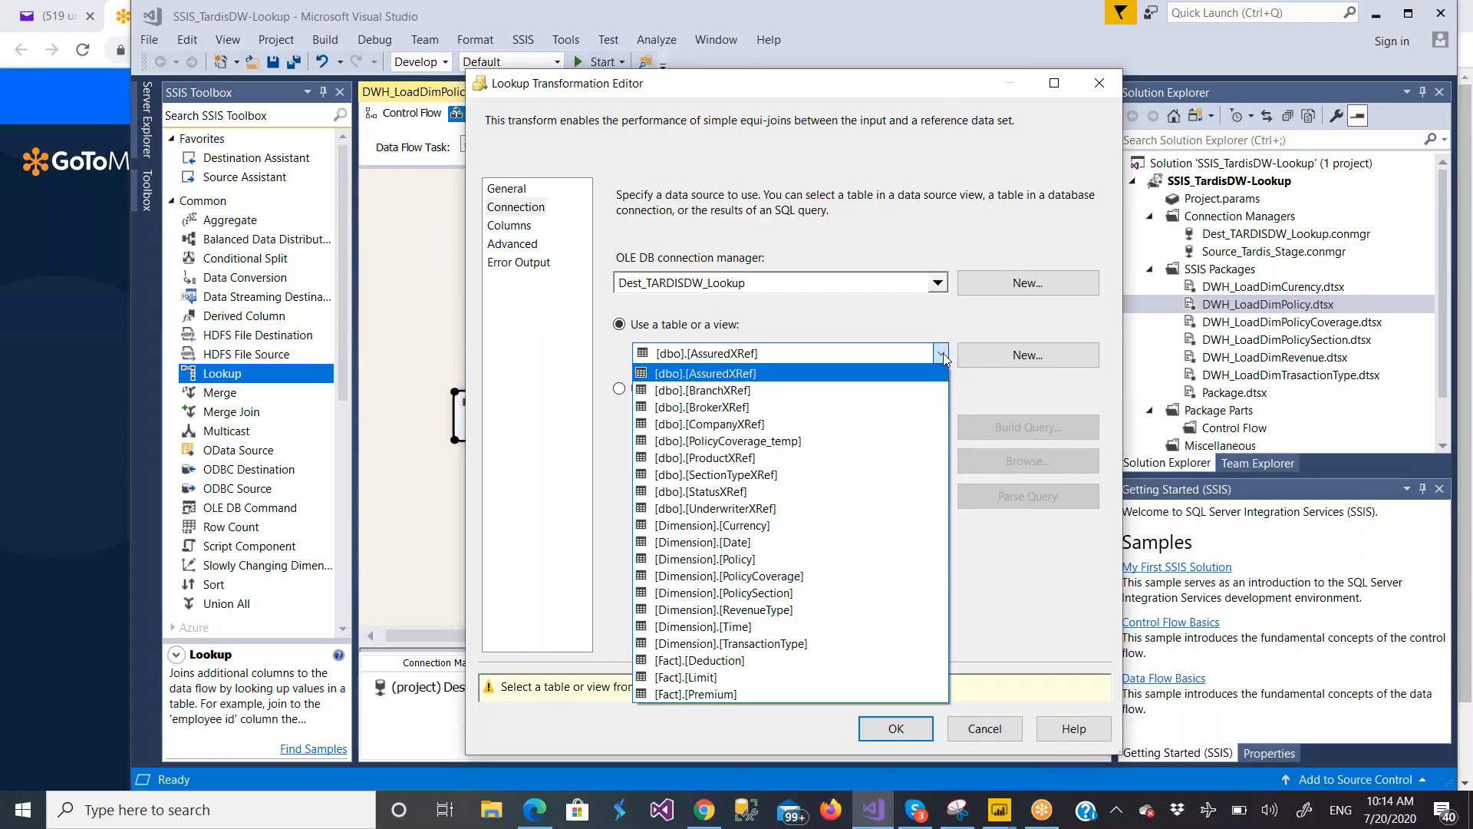
click(756, 560)
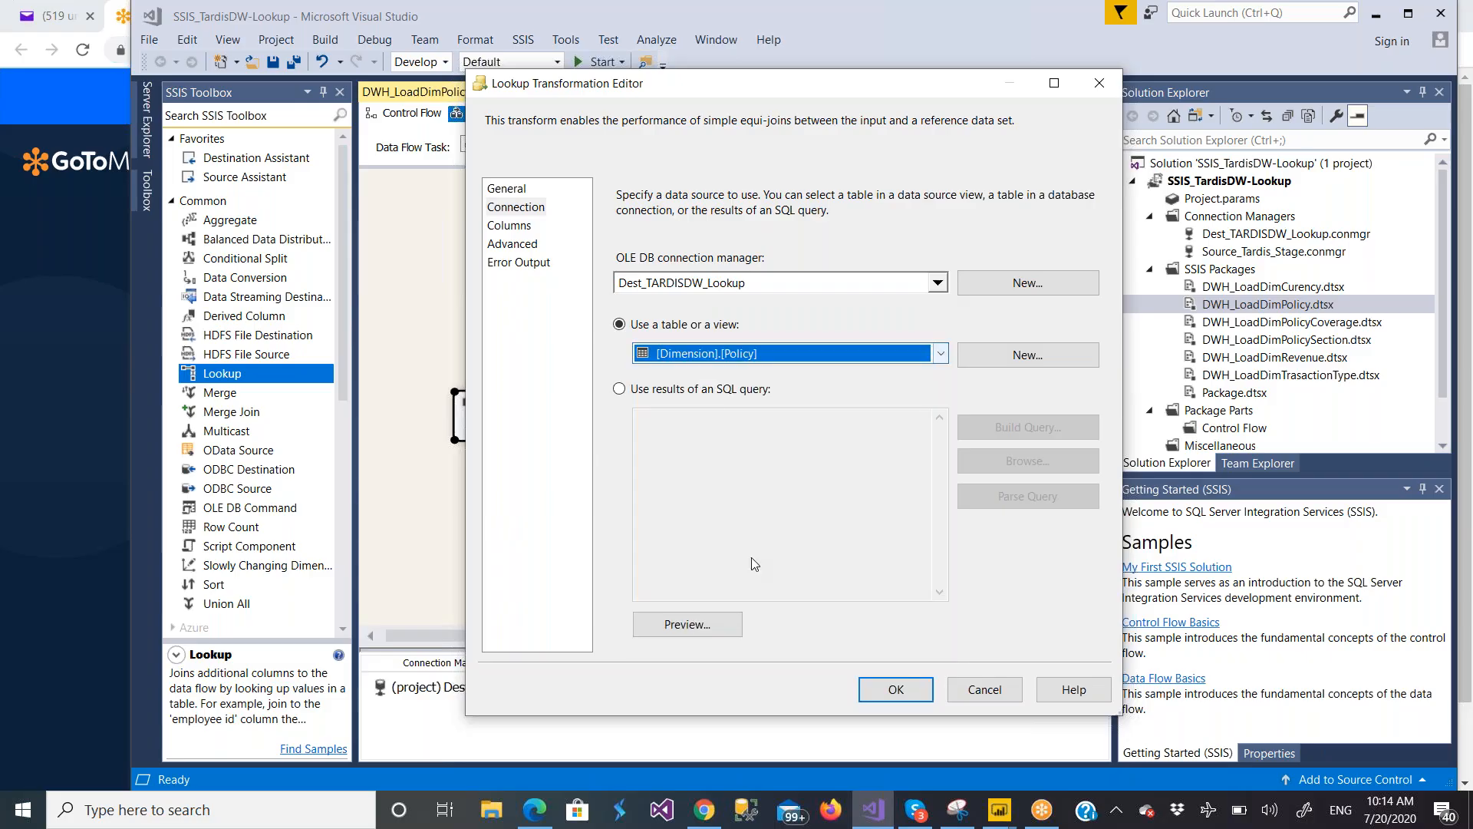
click(509, 228)
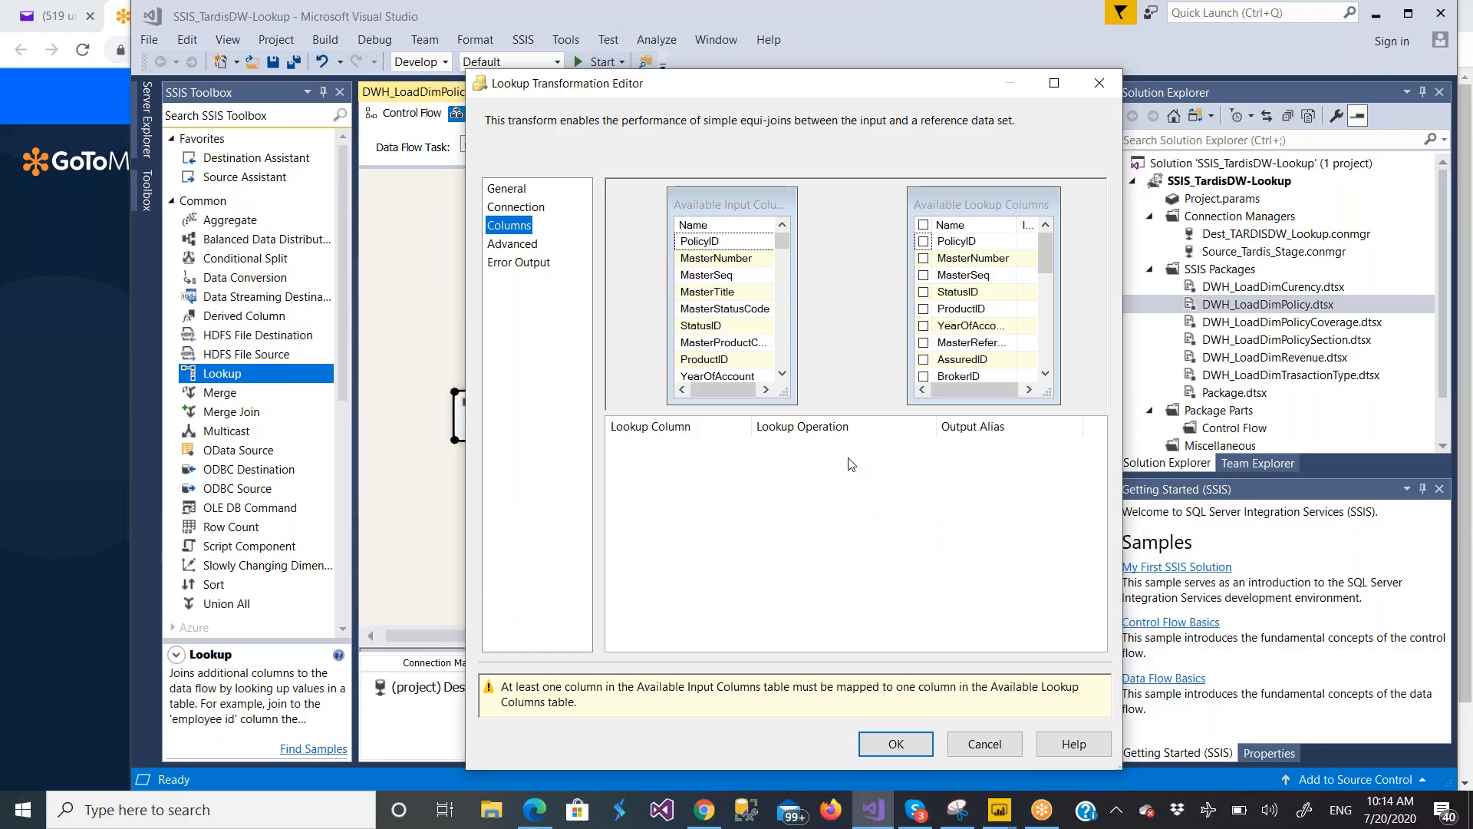
Switch to File Explorer and look through the StorageVault (D:) drive for the mapping document
click(493, 812)
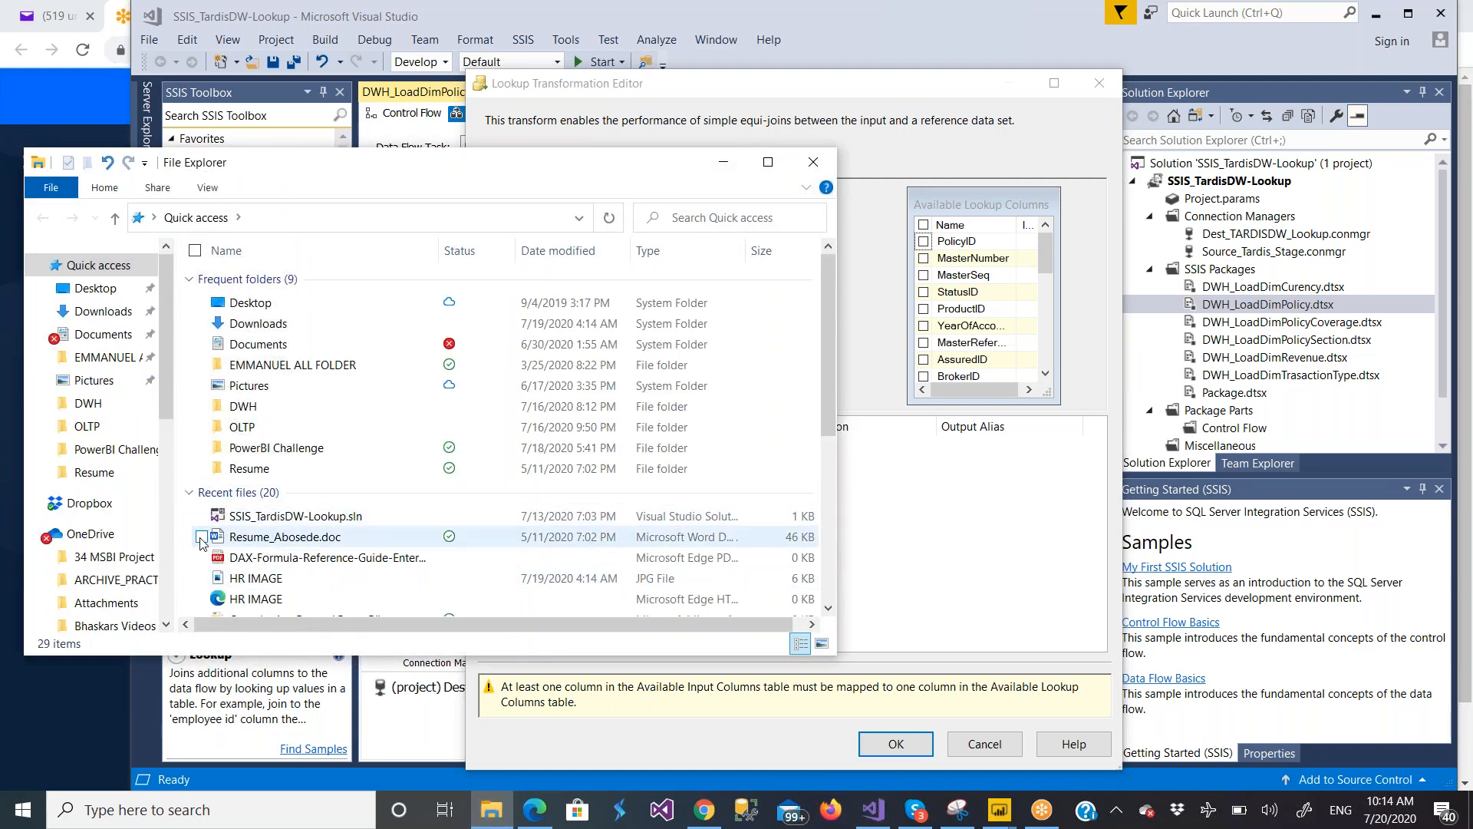
click(165, 626)
click(165, 625)
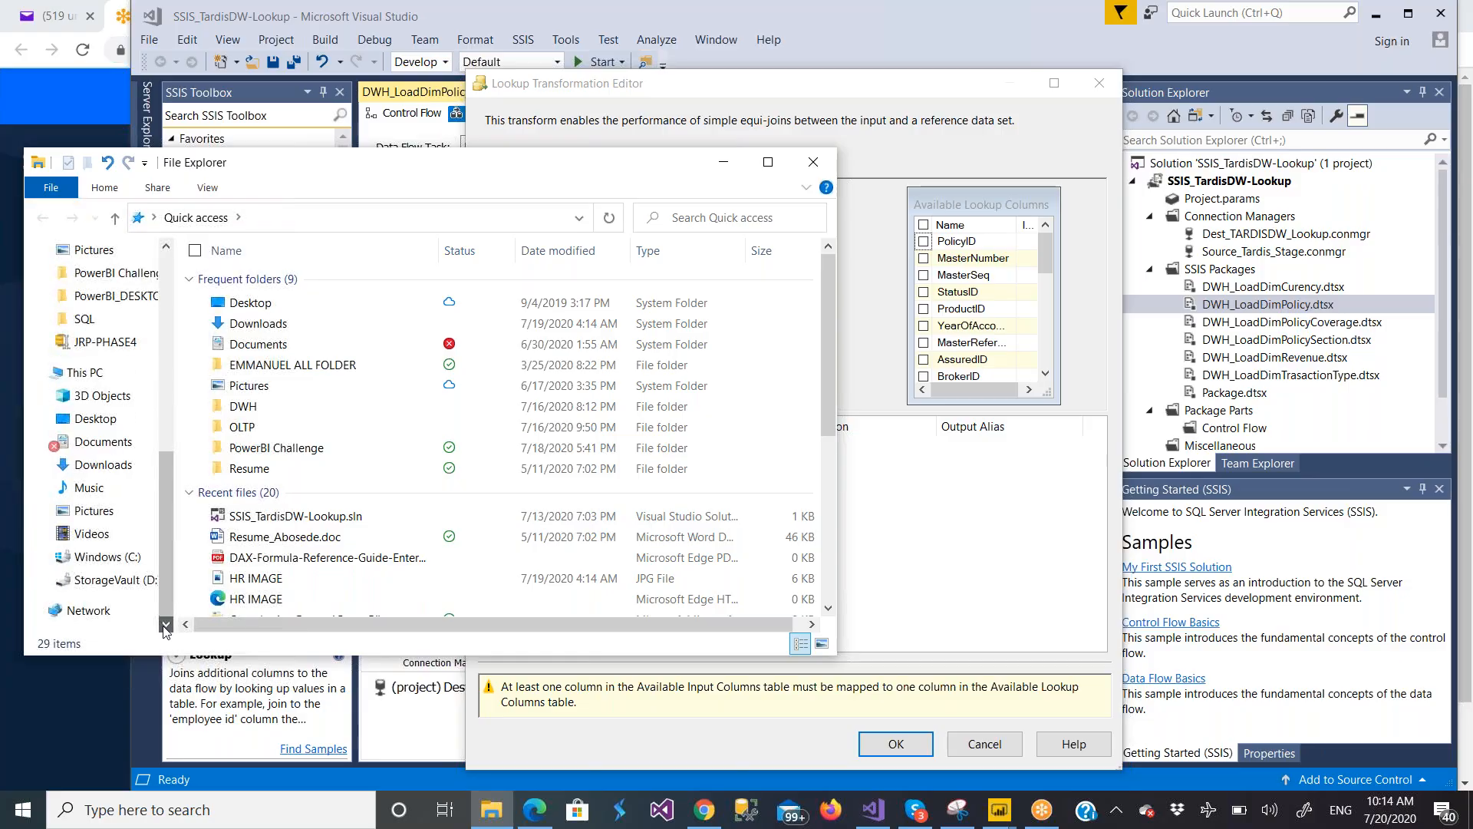
click(112, 581)
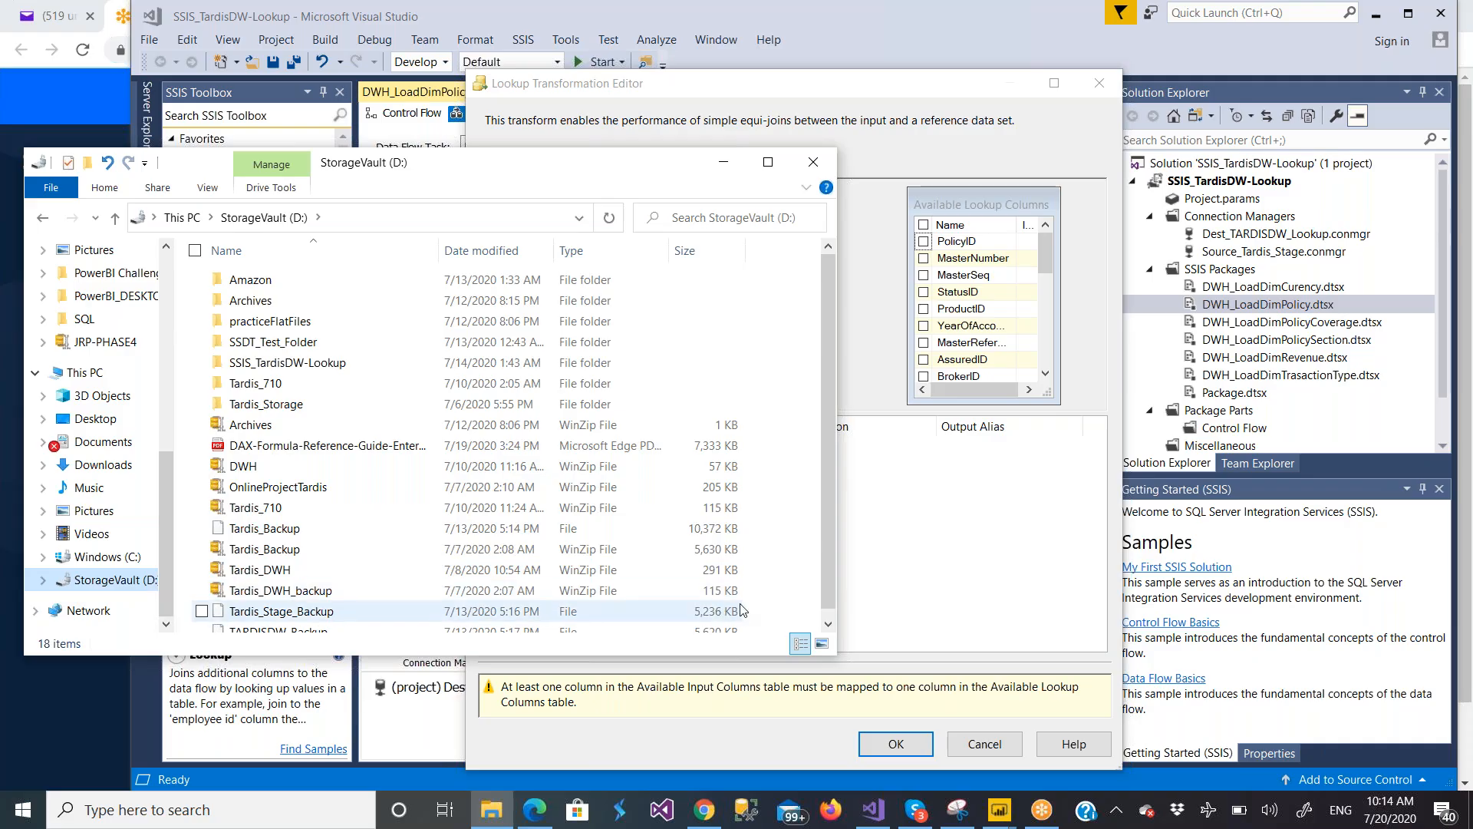
scroll(408, 434, down, 1)
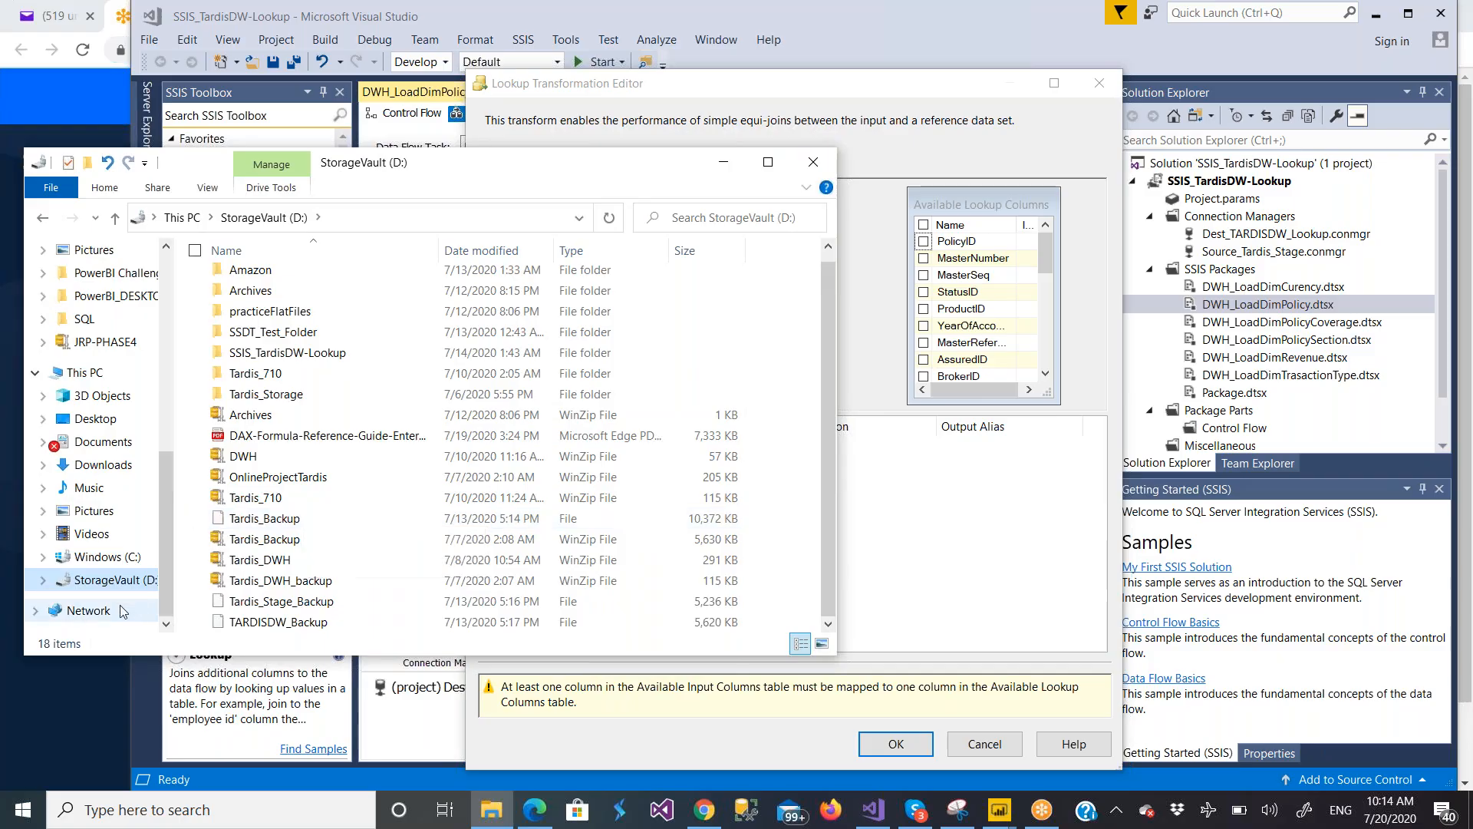
Look through the Tardis folder on the C: drive and its OLTP subfolder for the mapping document
click(90, 561)
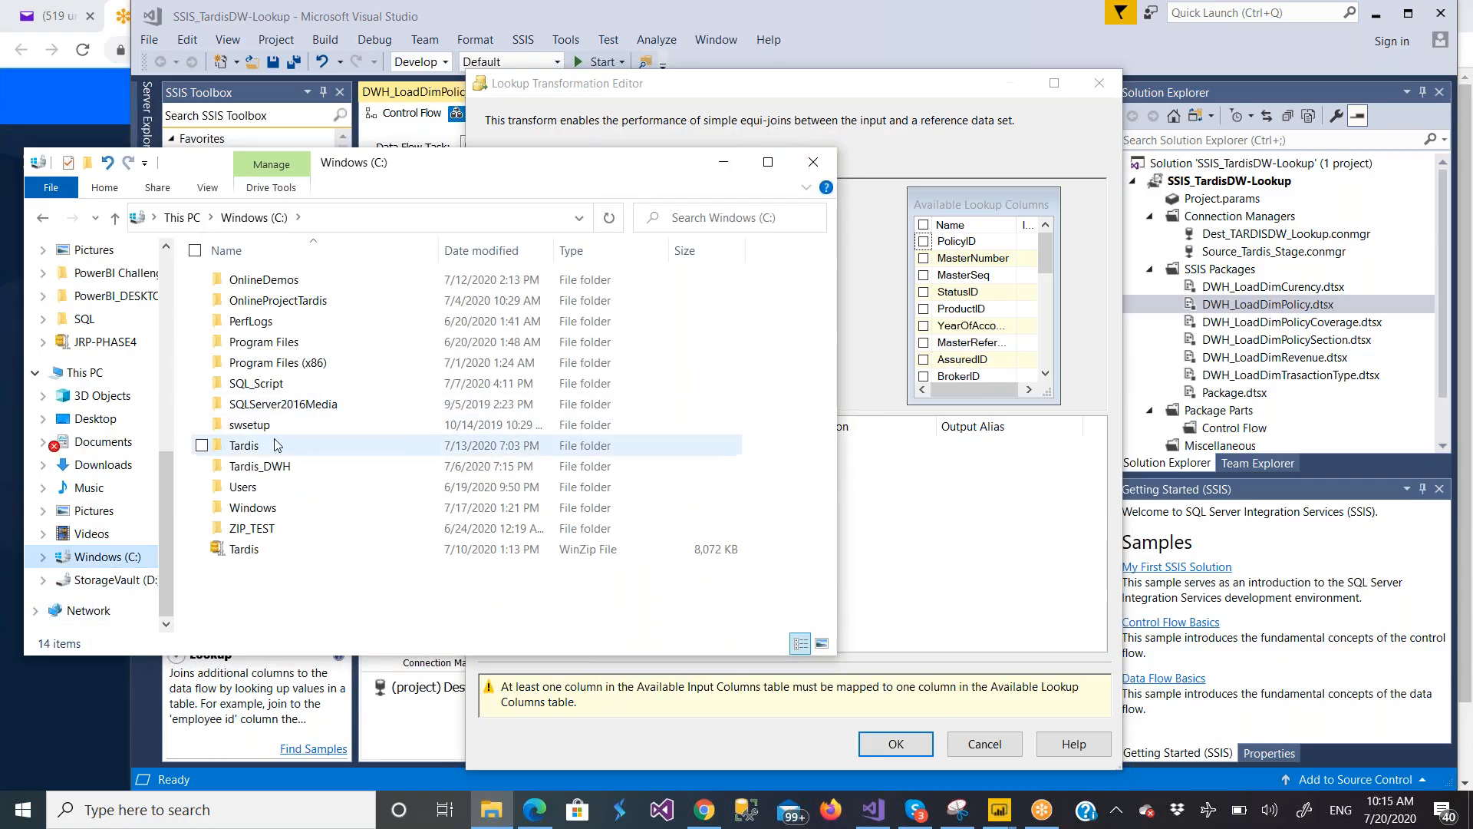
click(252, 448)
double_click(252, 448)
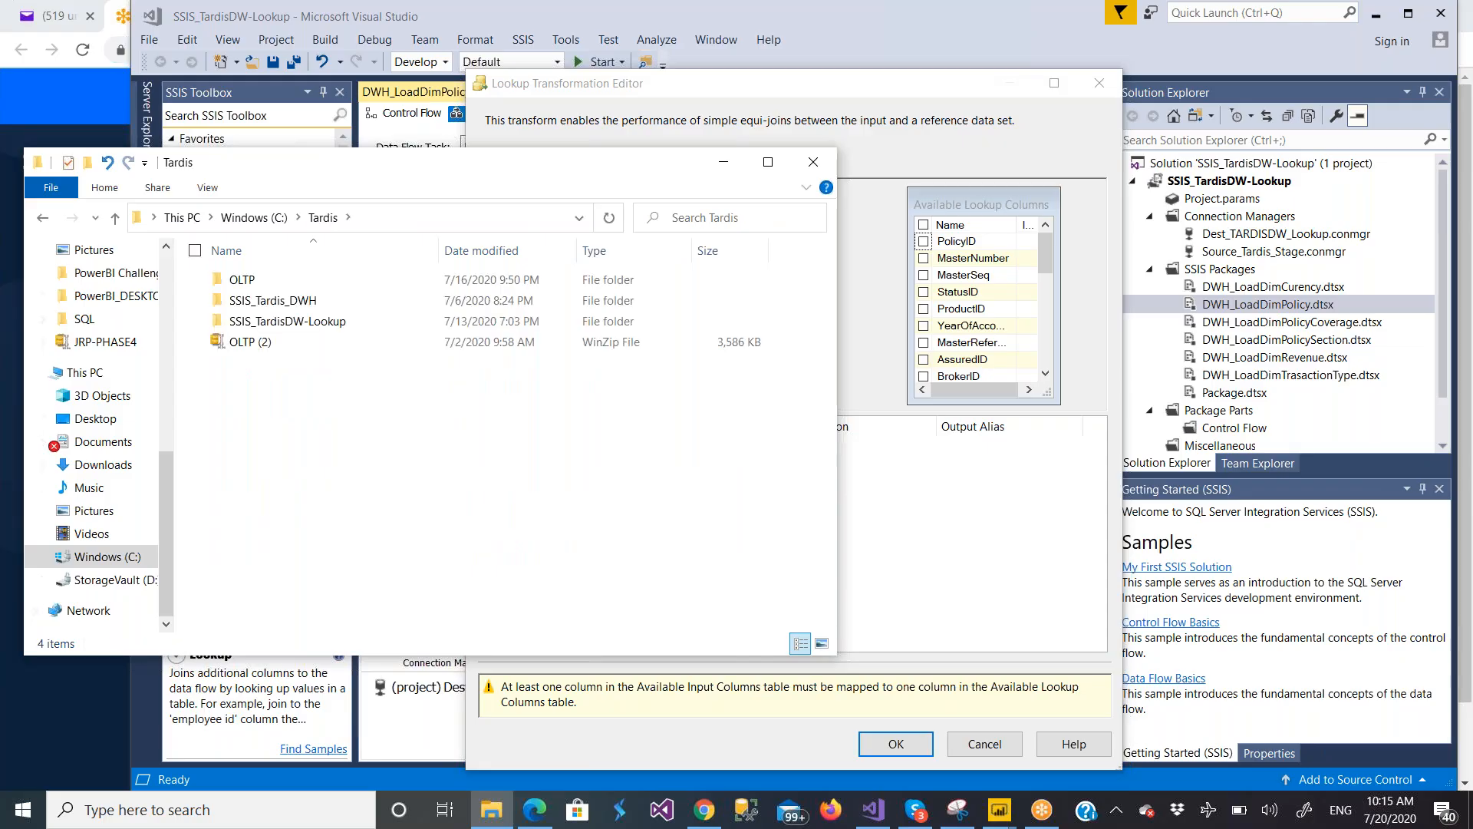
double_click(273, 300)
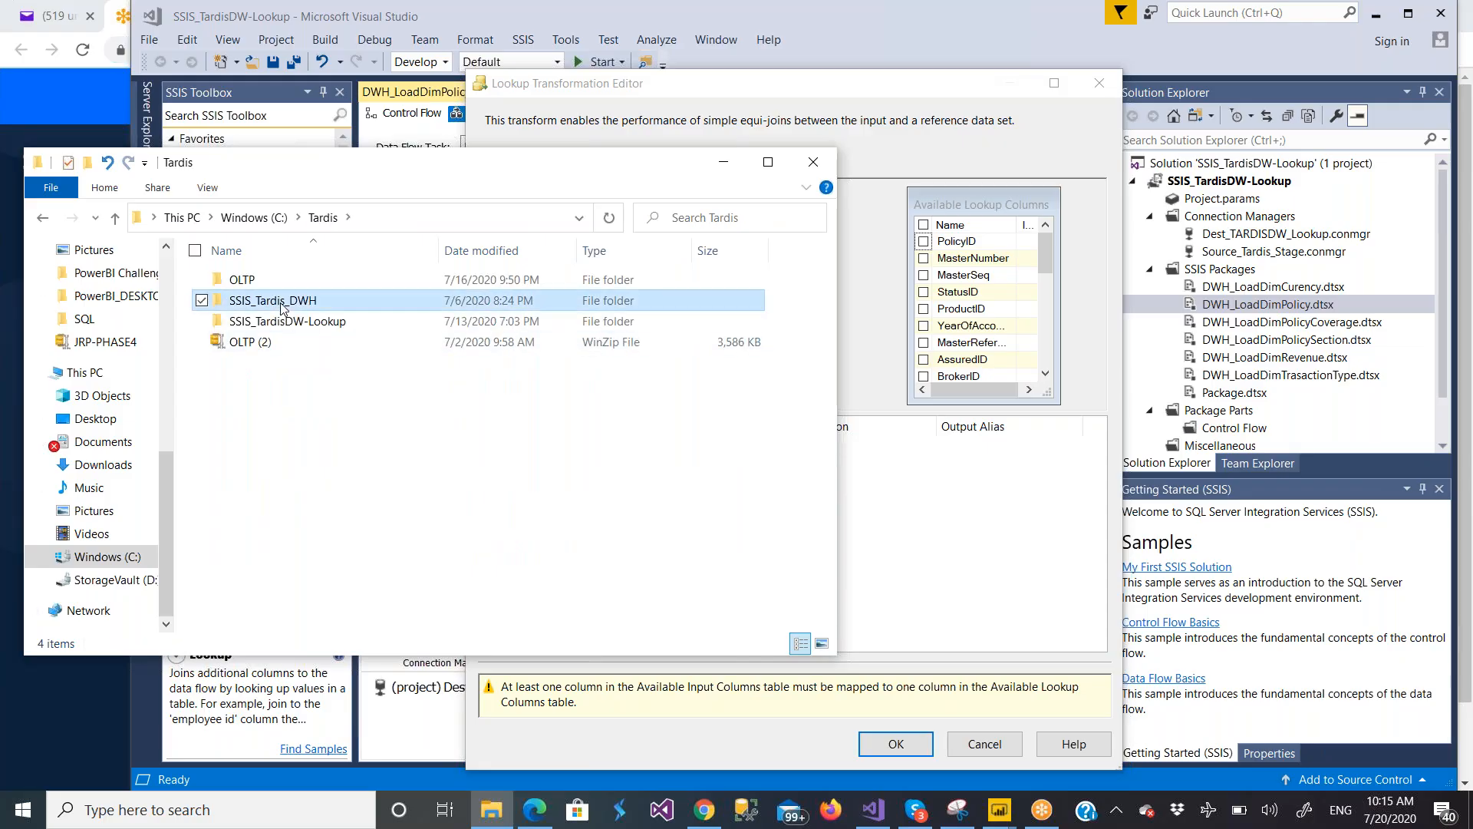
click(113, 566)
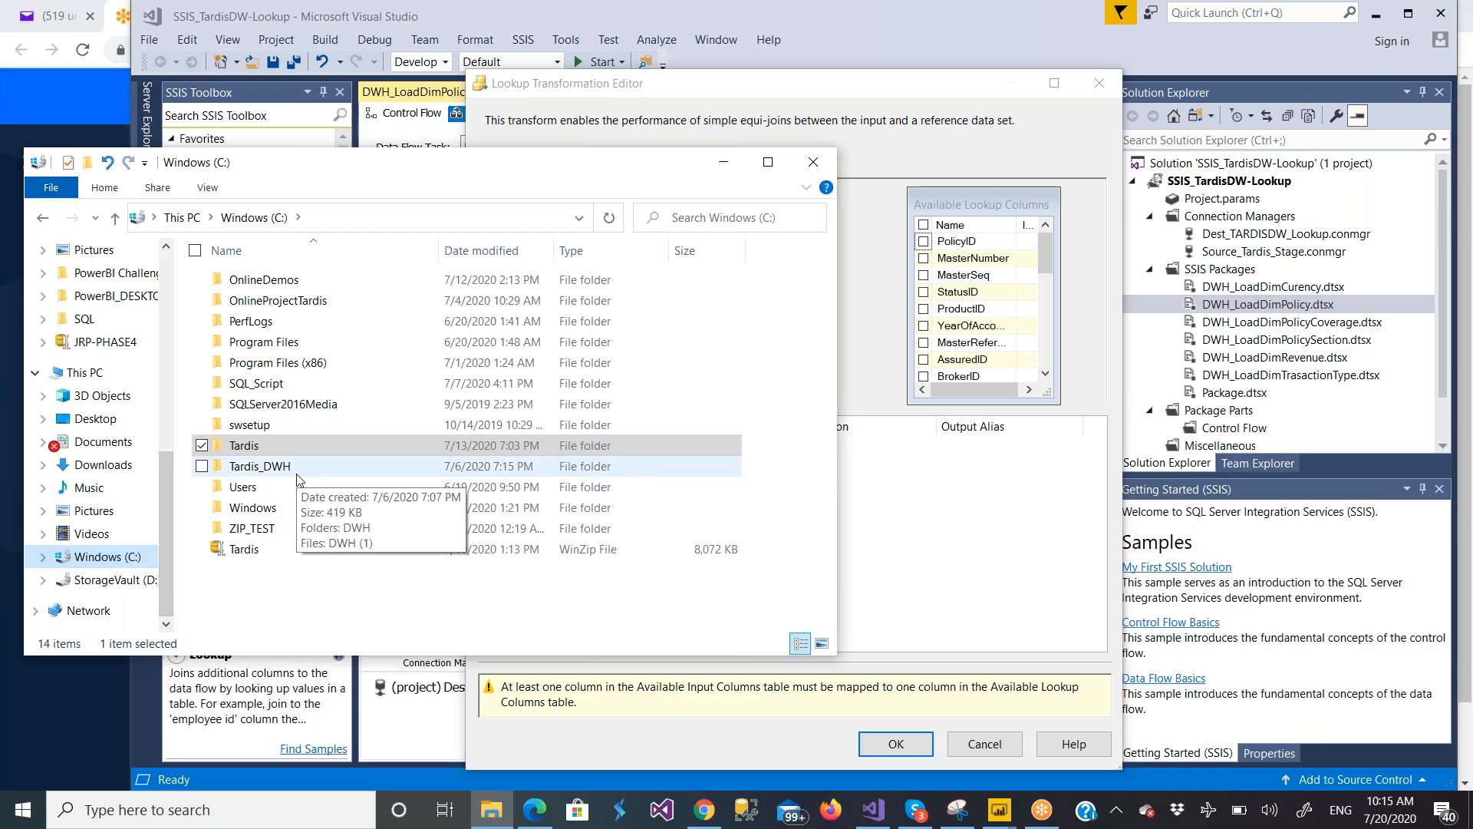
click(246, 453)
double_click(246, 449)
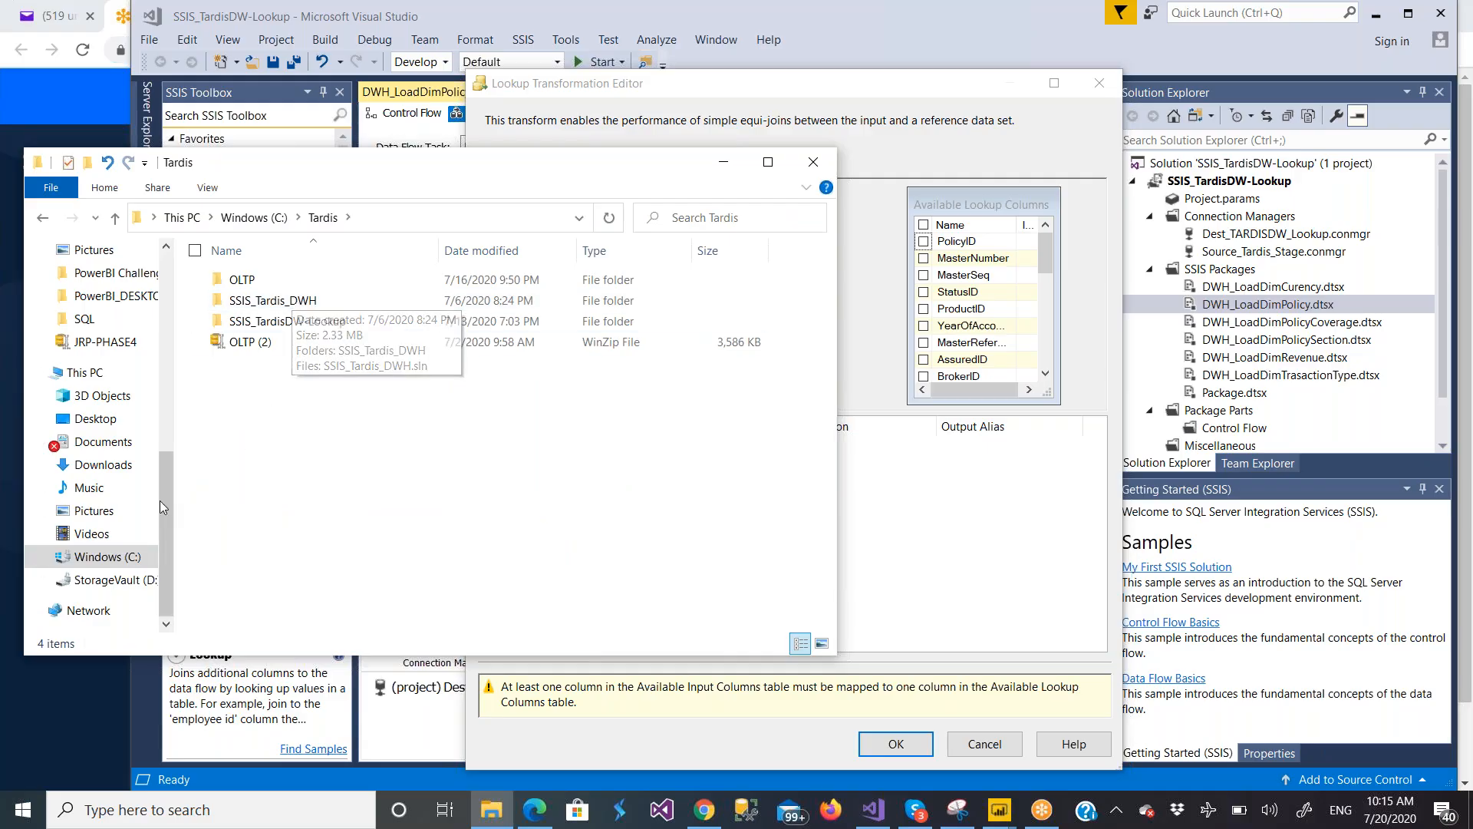
double_click(242, 279)
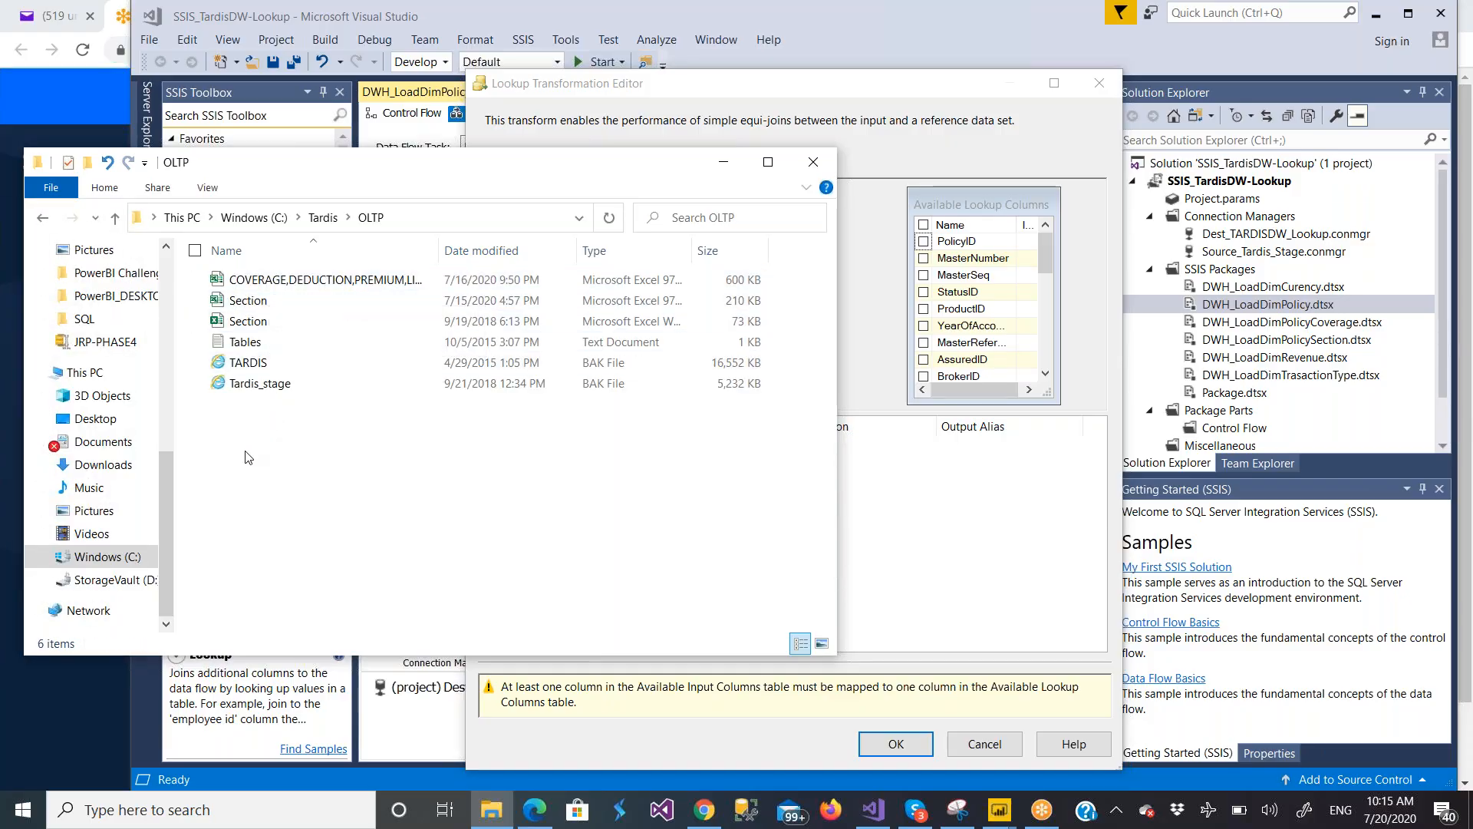
Open the ETL Mapping doc workbook from the Tardis_DWH\DWH folder on the C: drive
click(91, 558)
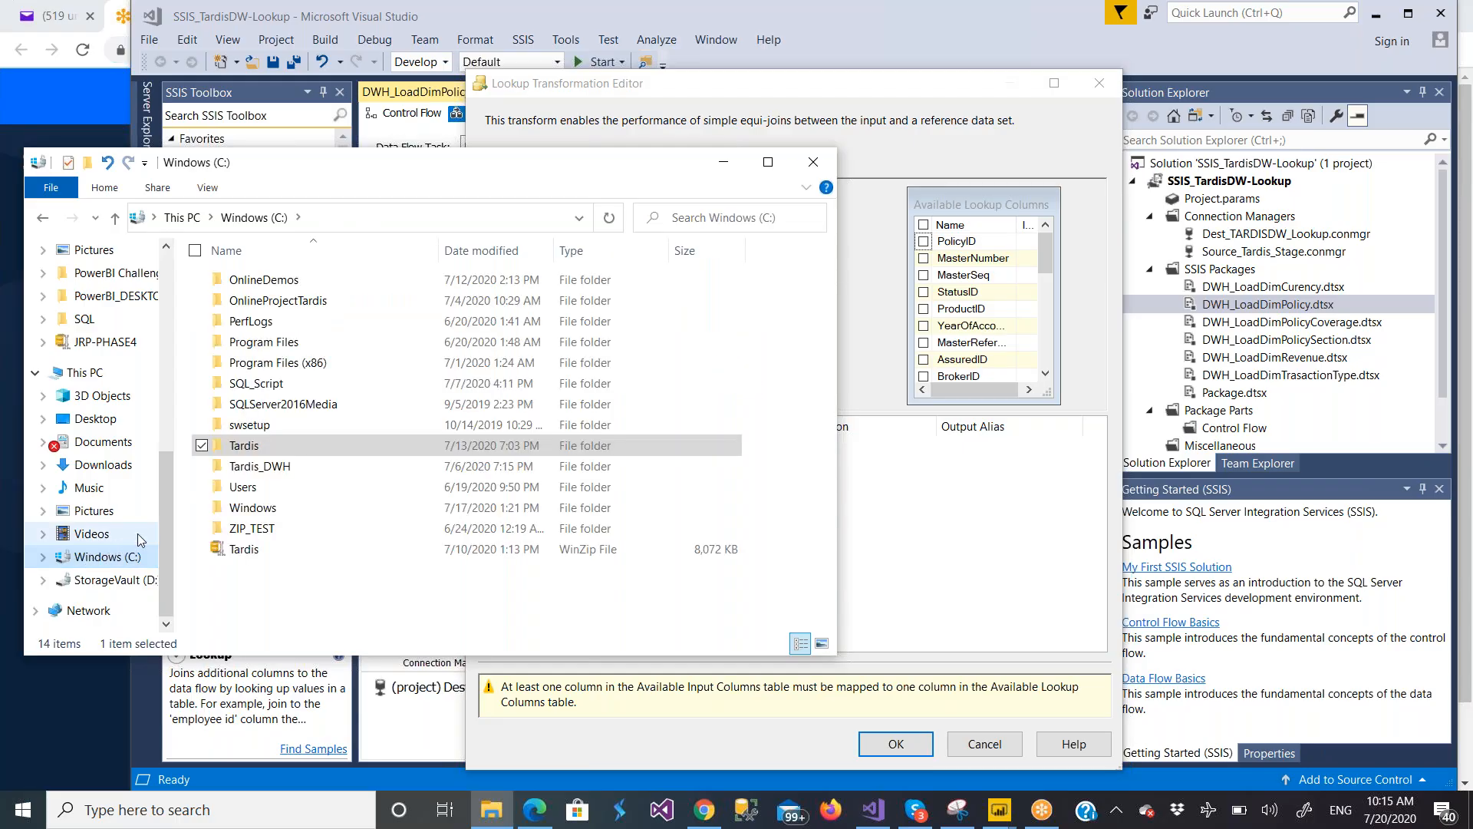
double_click(253, 466)
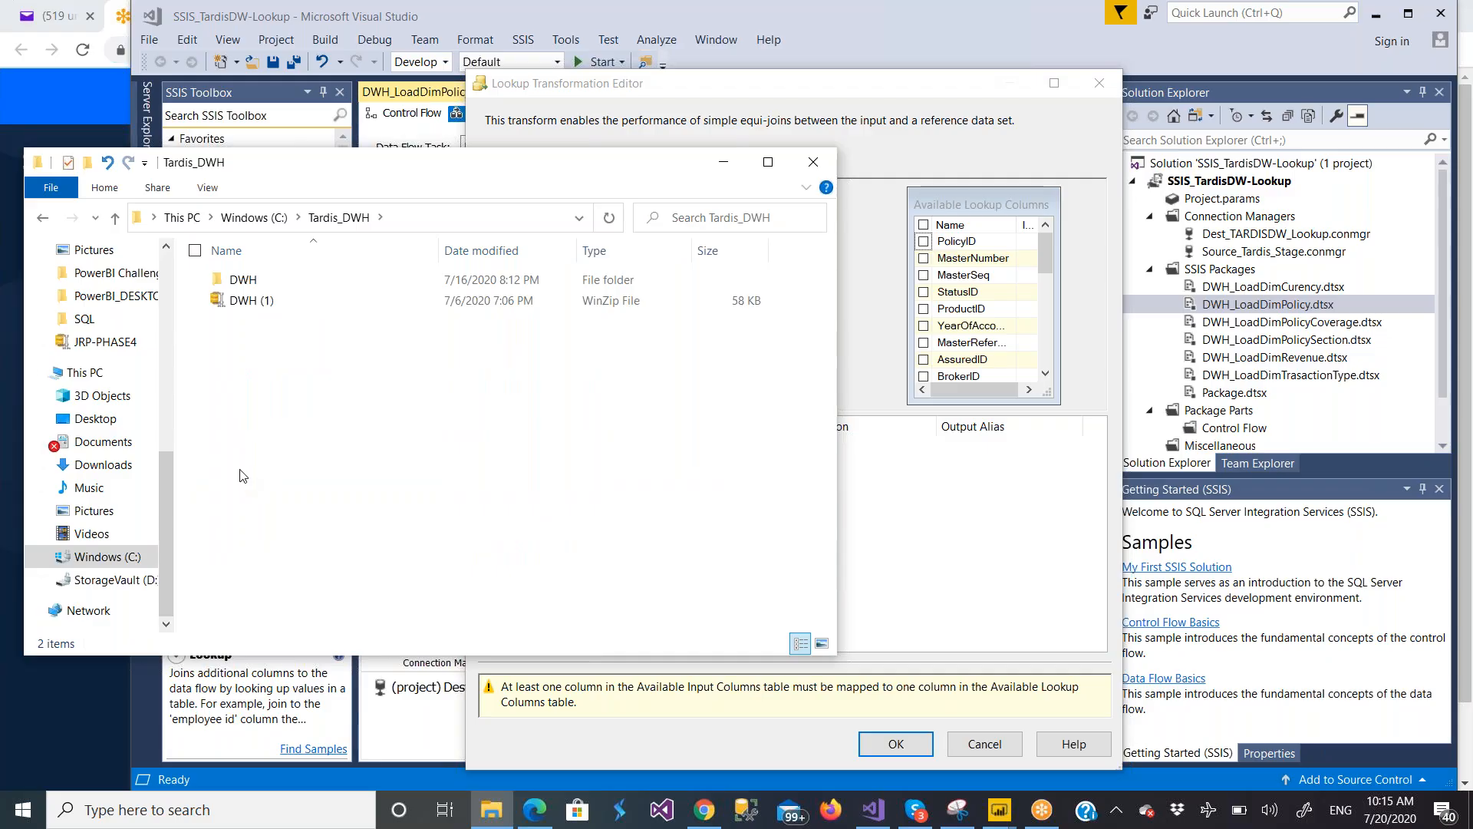
click(235, 284)
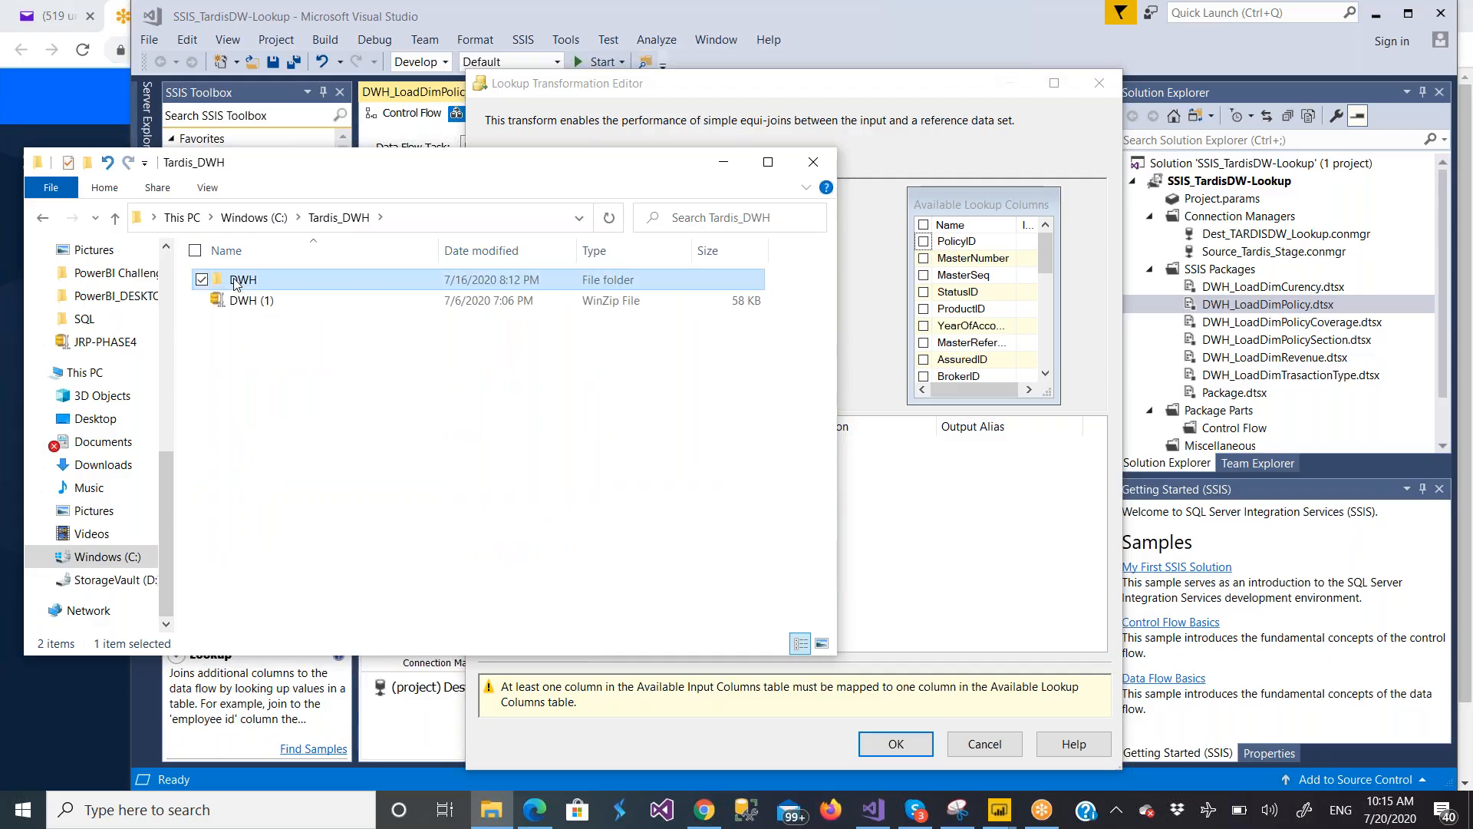
double_click(235, 284)
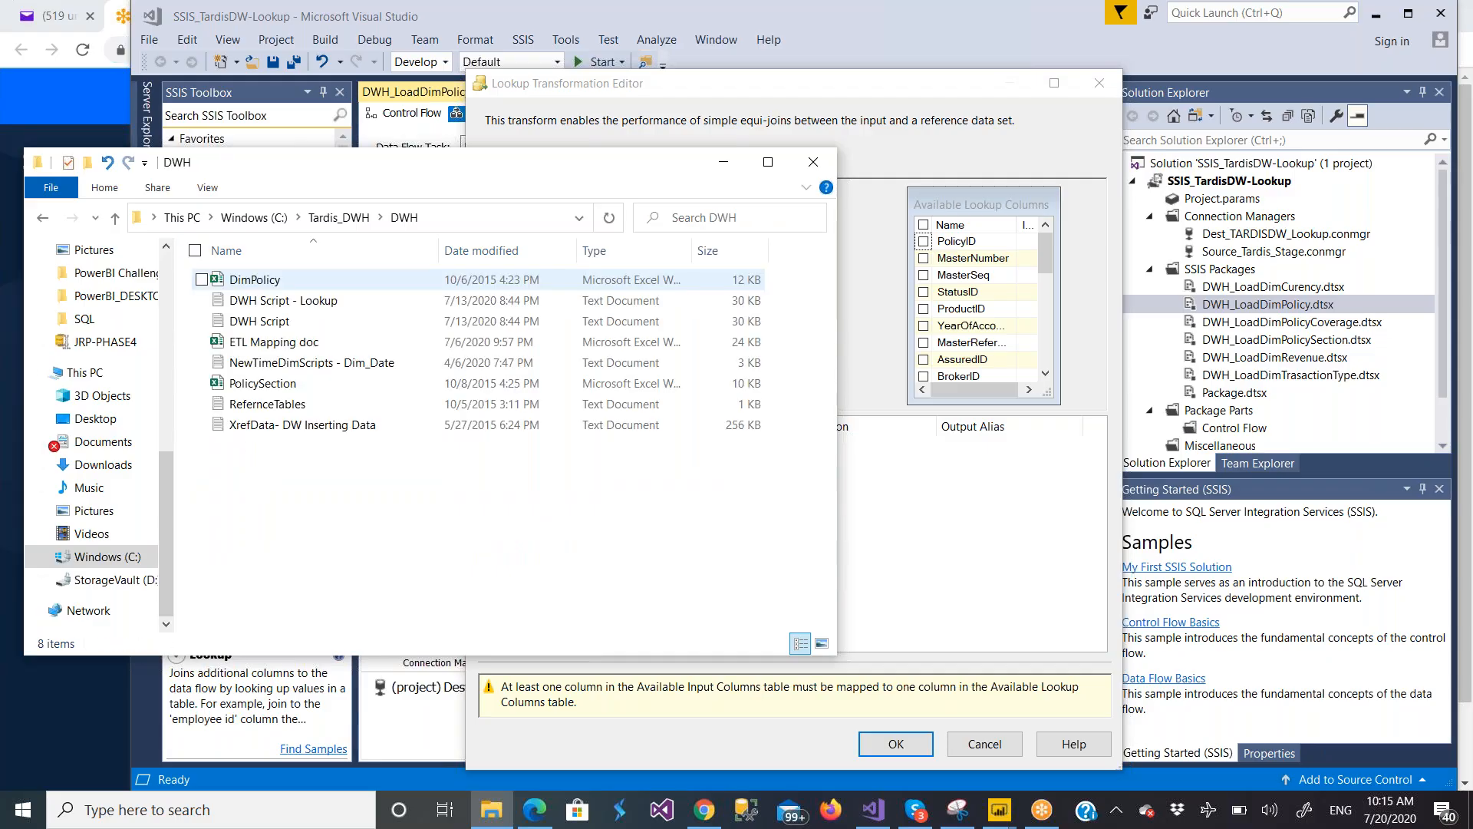
click(260, 342)
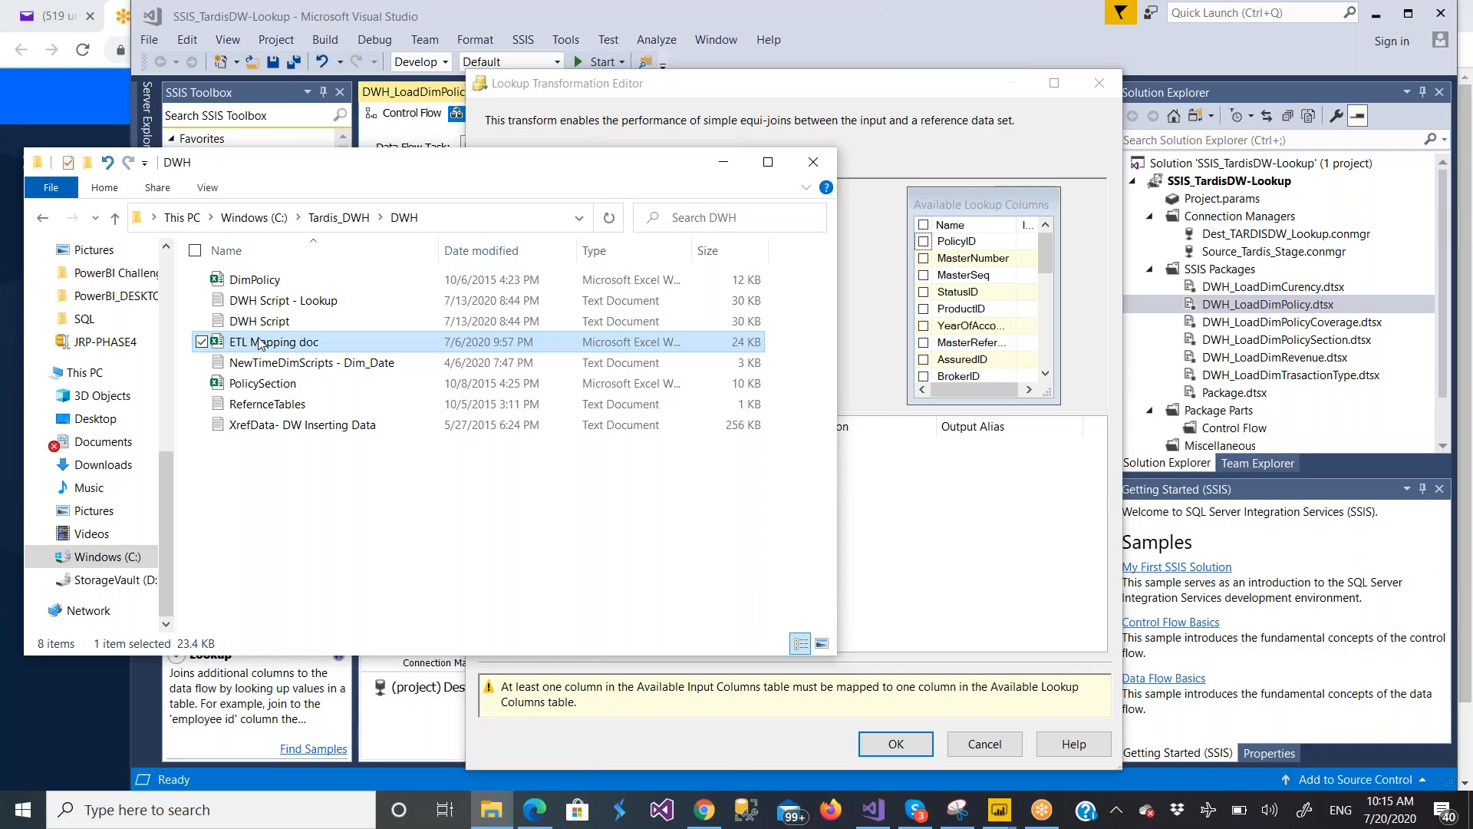
double_click(260, 343)
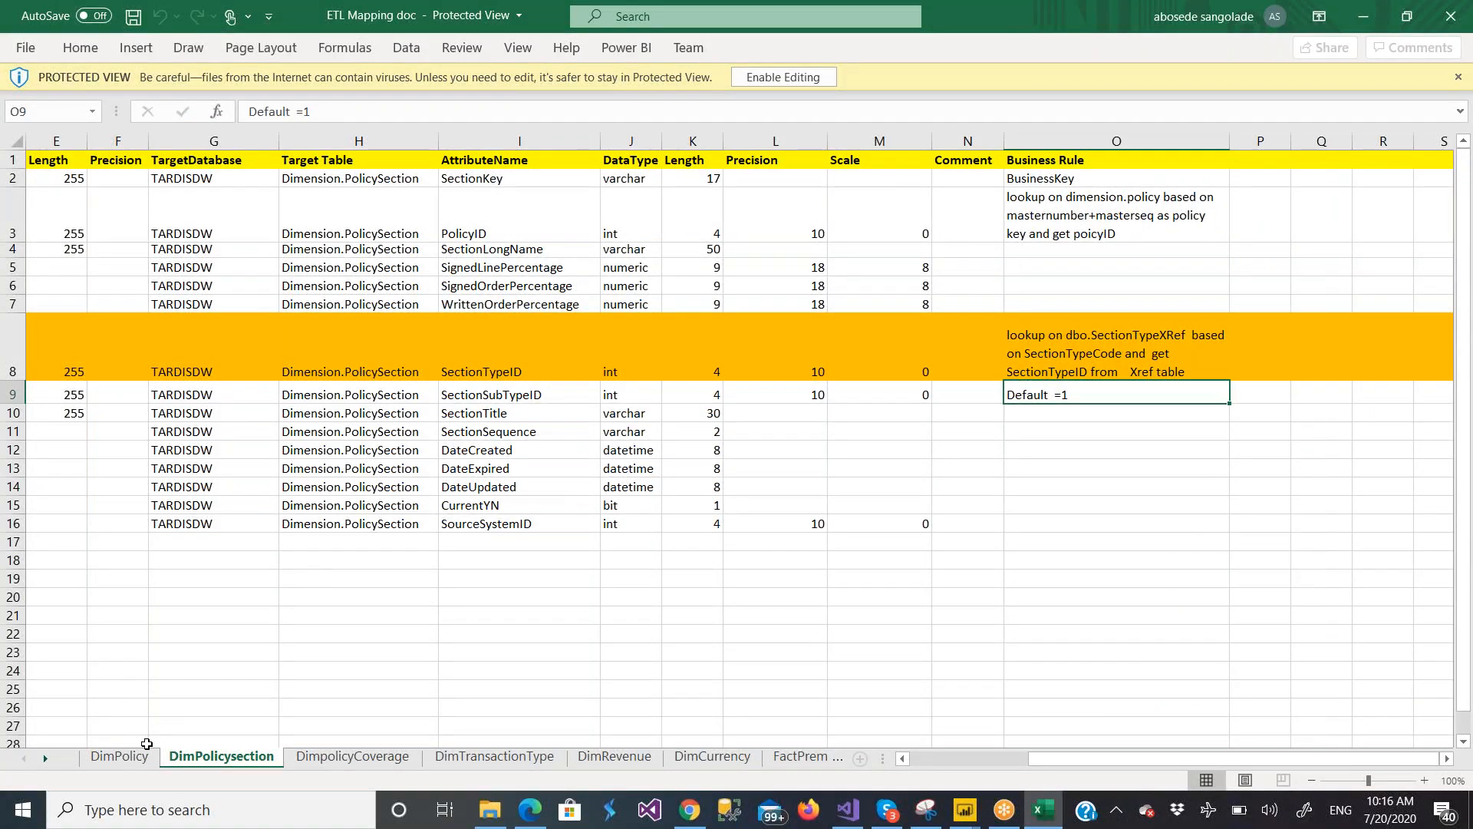
Examine the business key and lookup rules for Dimension.Policy on the workbook's DimPolicy sheet
click(120, 756)
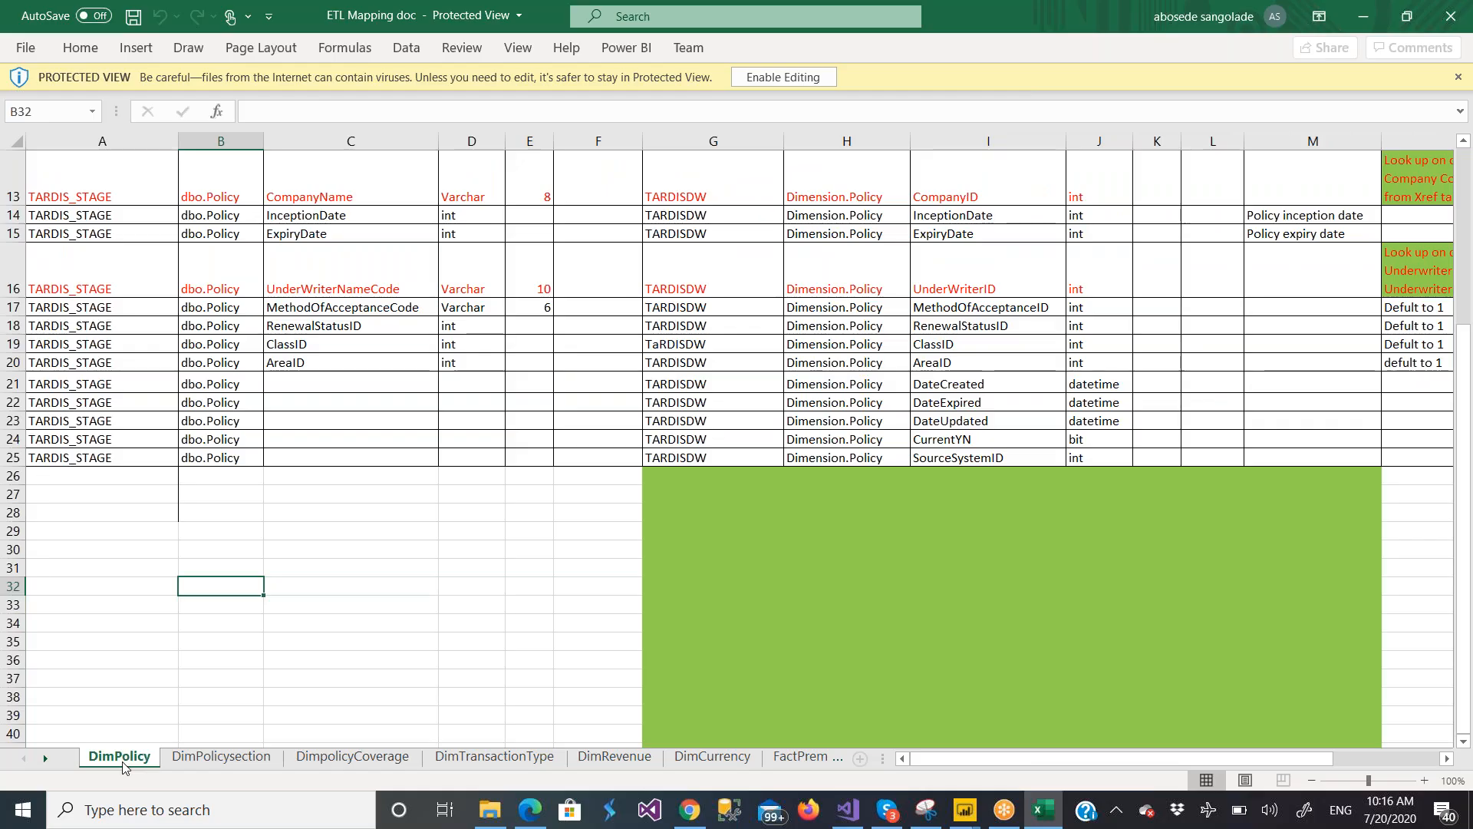
click(1446, 762)
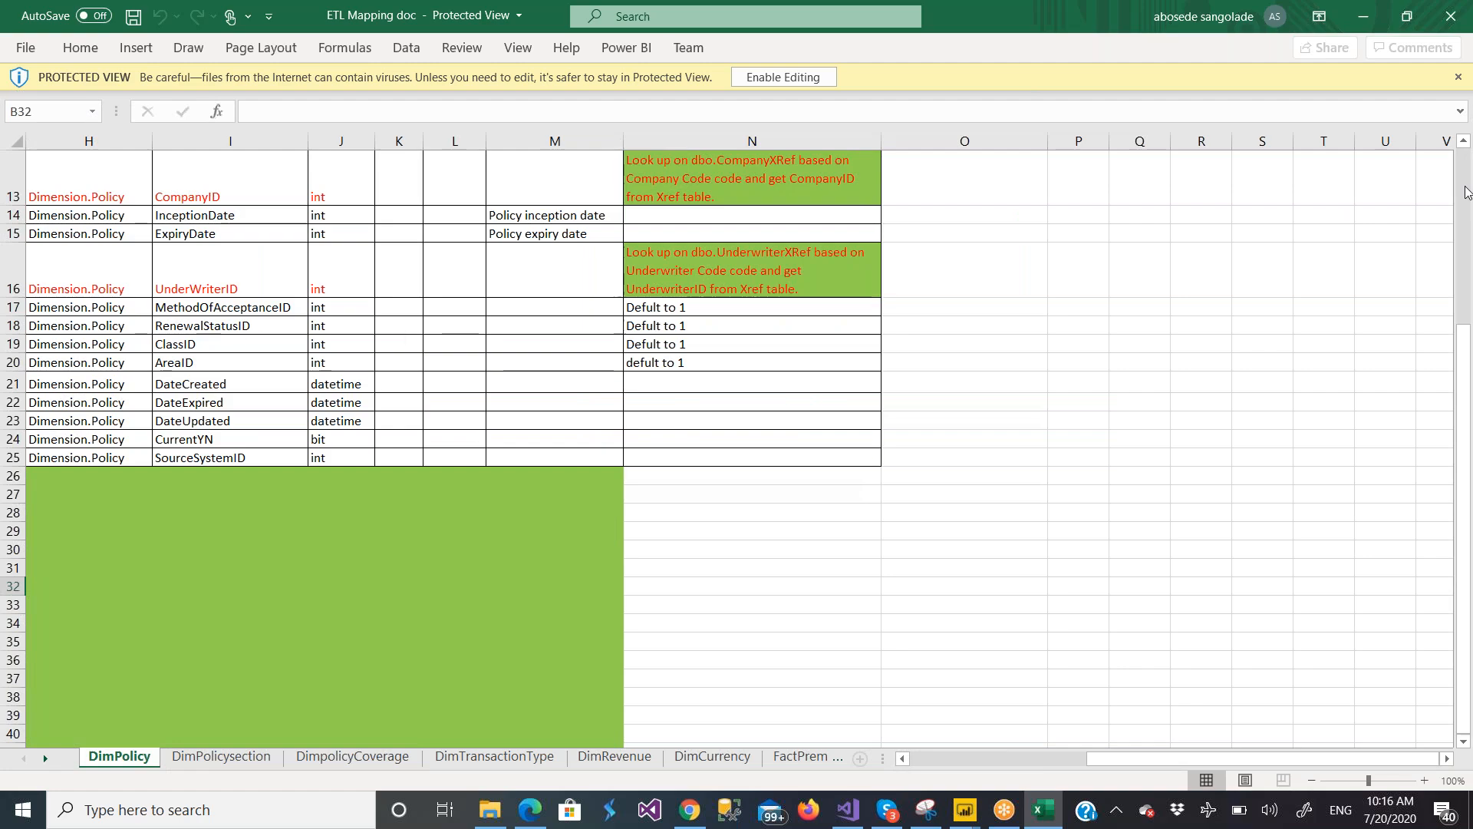
scroll(1467, 196, up, 1)
scroll(1468, 191, up, 3)
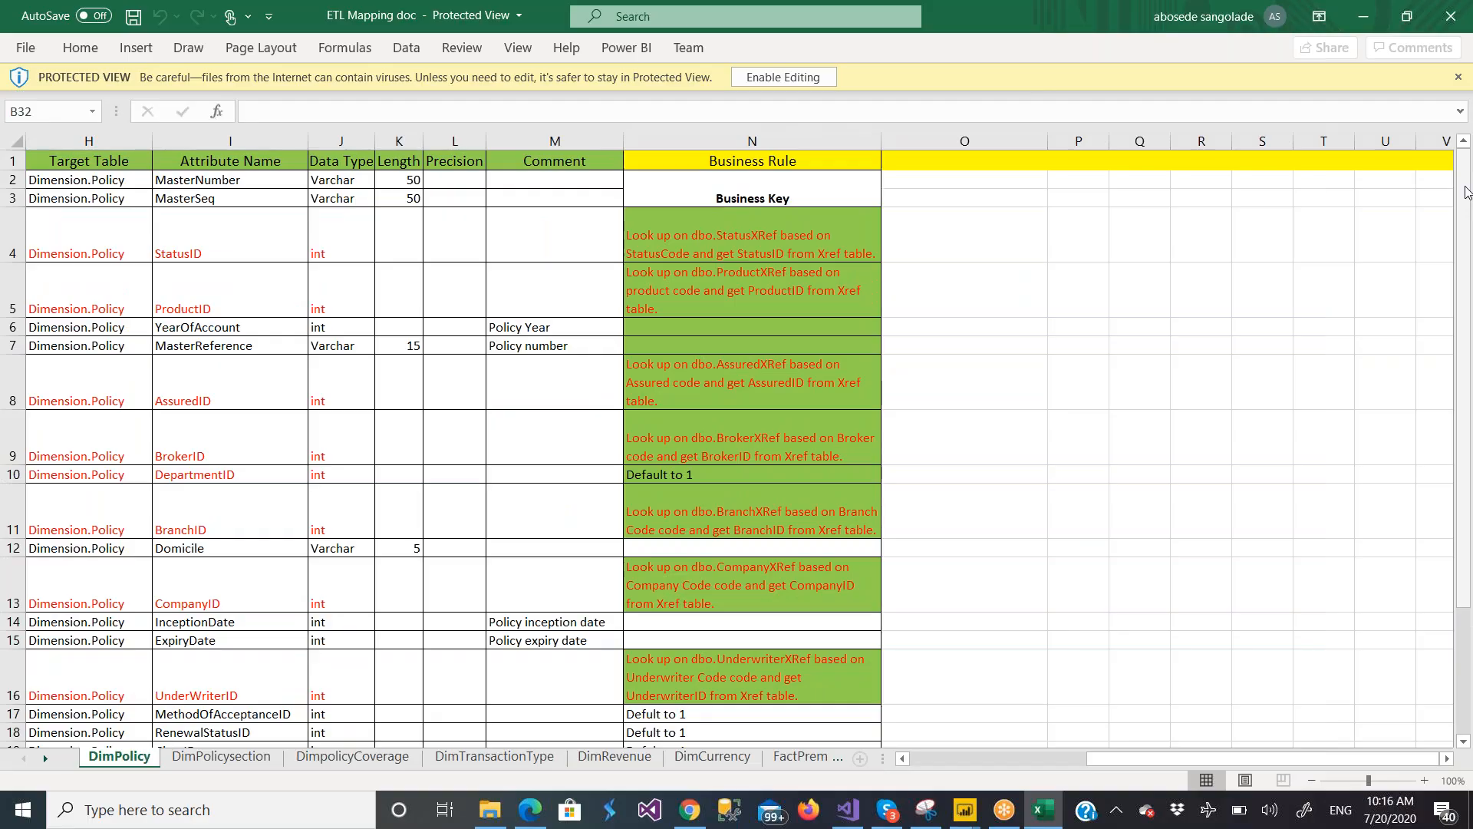
scroll(1467, 192, left, 3)
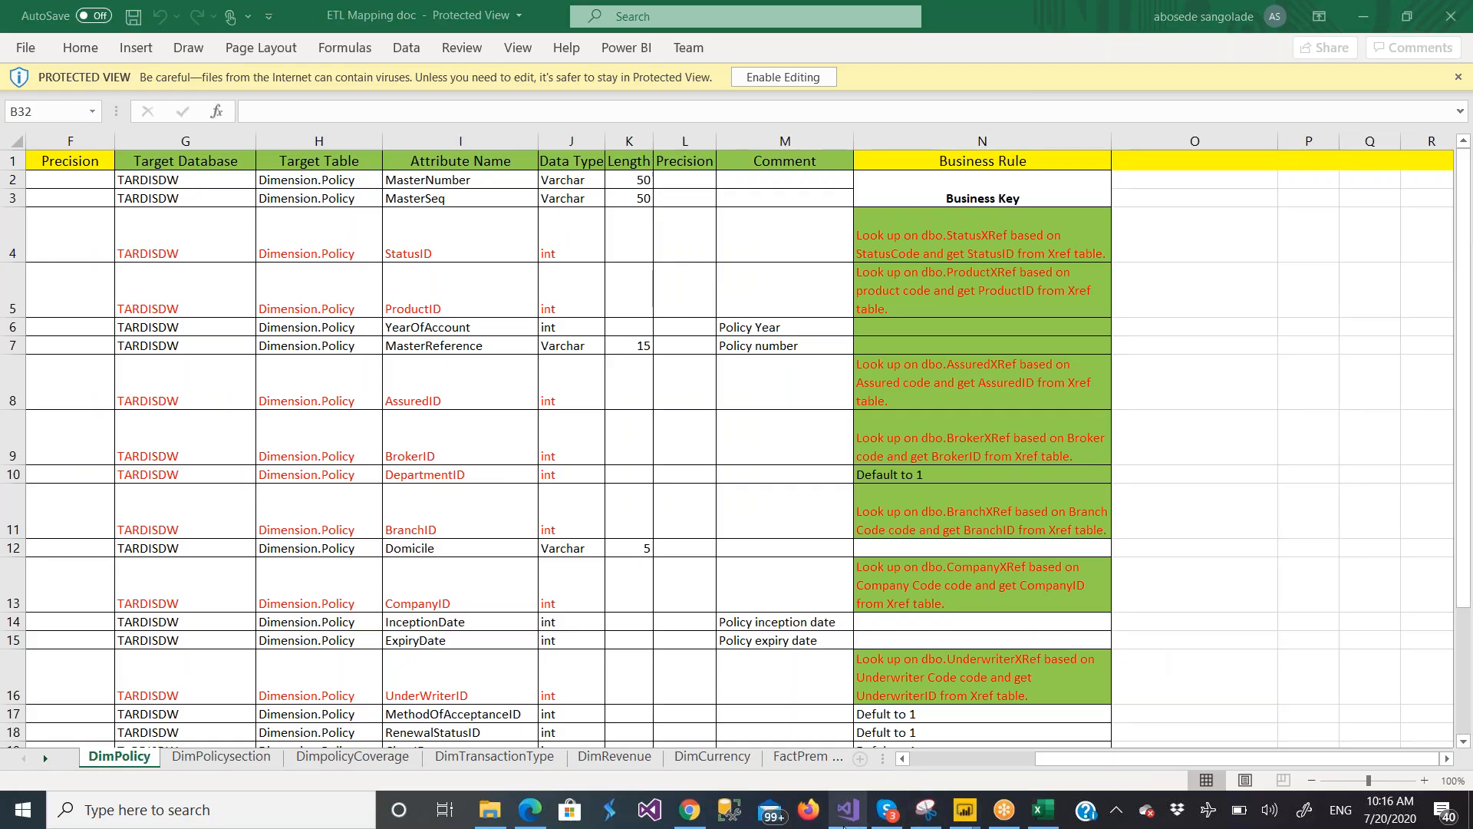
Switch back to Visual Studio and try to map the MasterNumber input column to the PolicyID lookup column
mouse_move(845, 822)
click(836, 752)
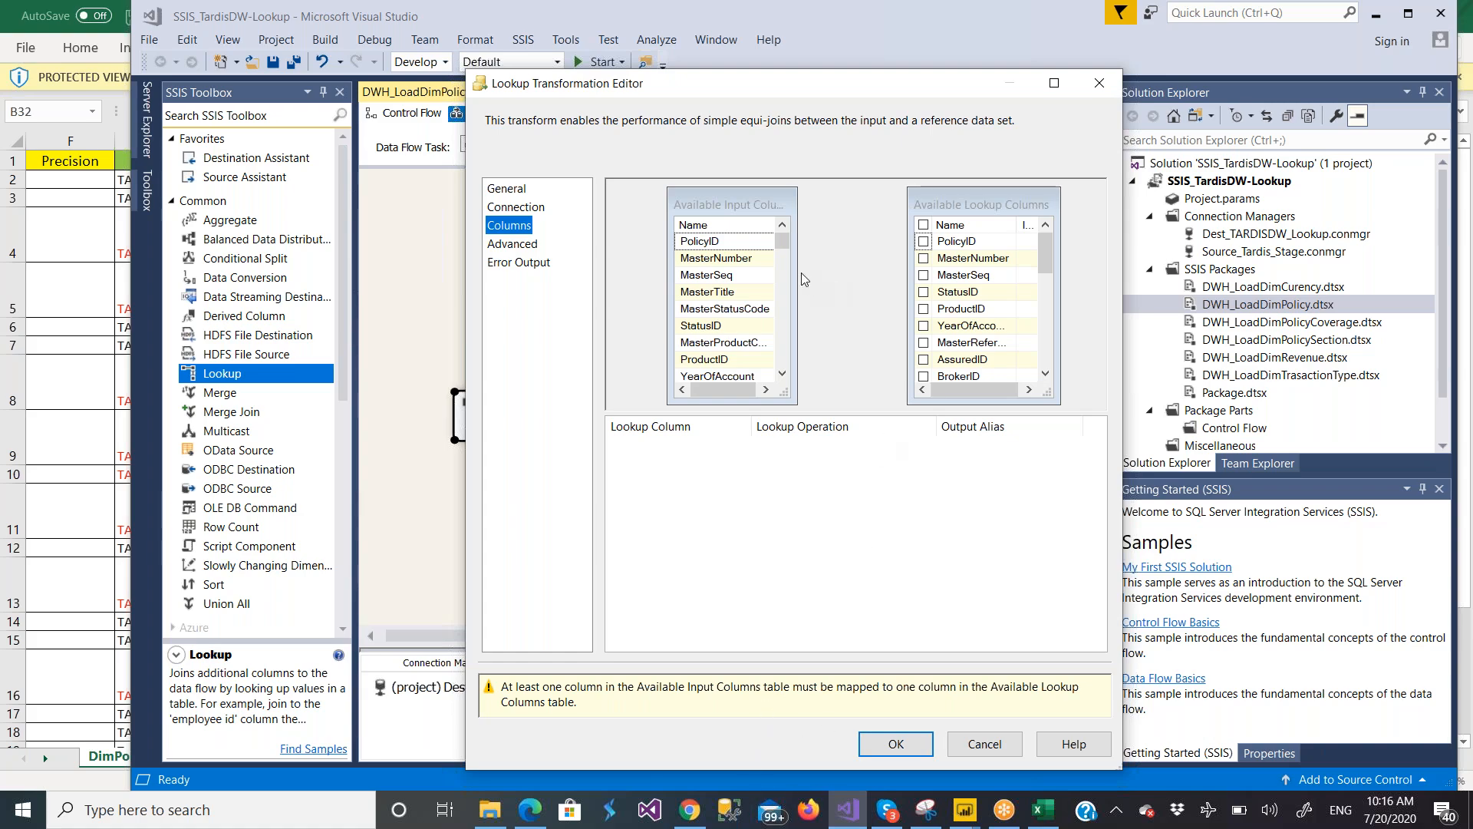
drag(768, 267, 956, 244)
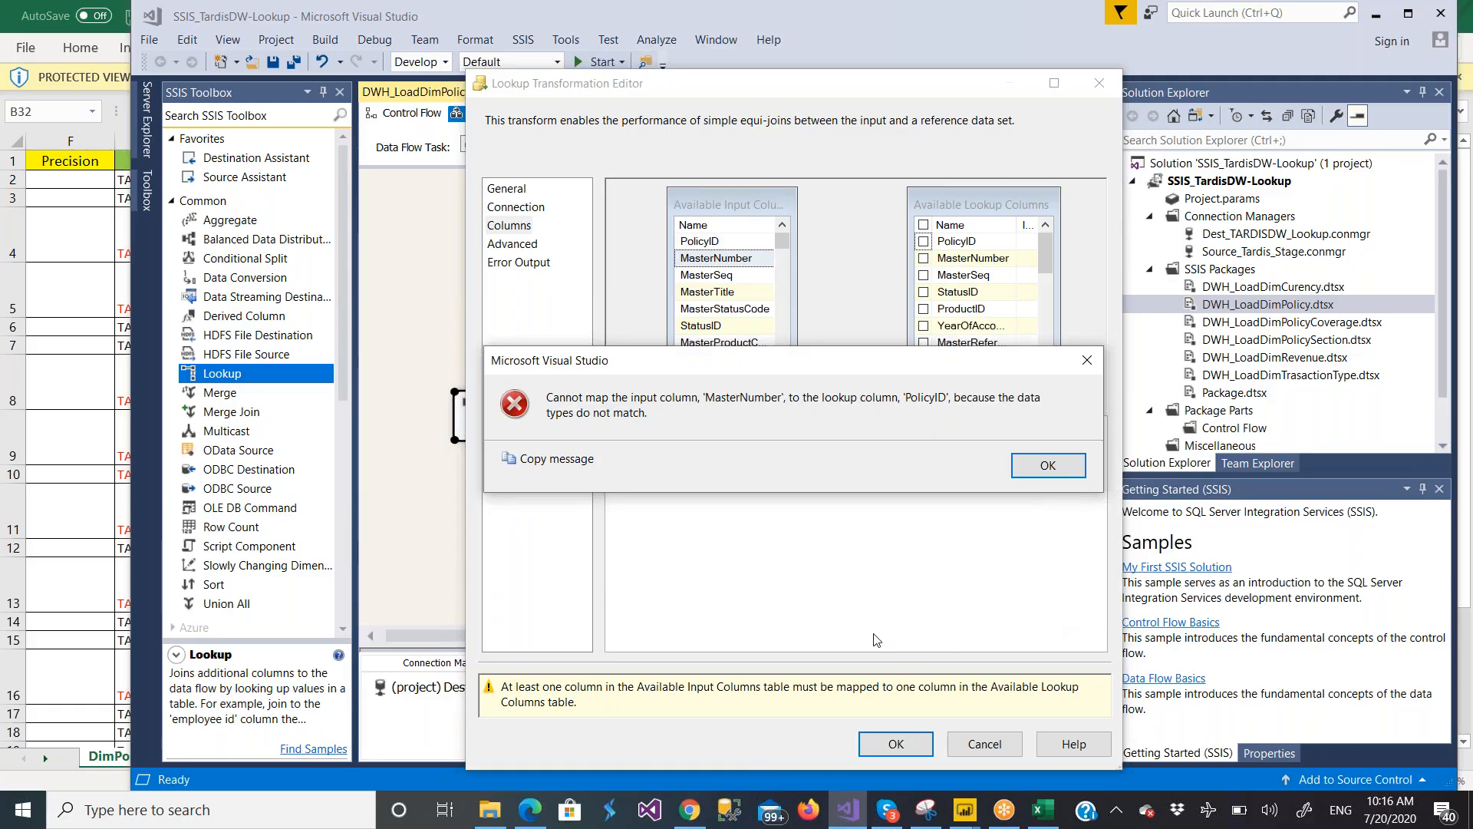
click(1142, 525)
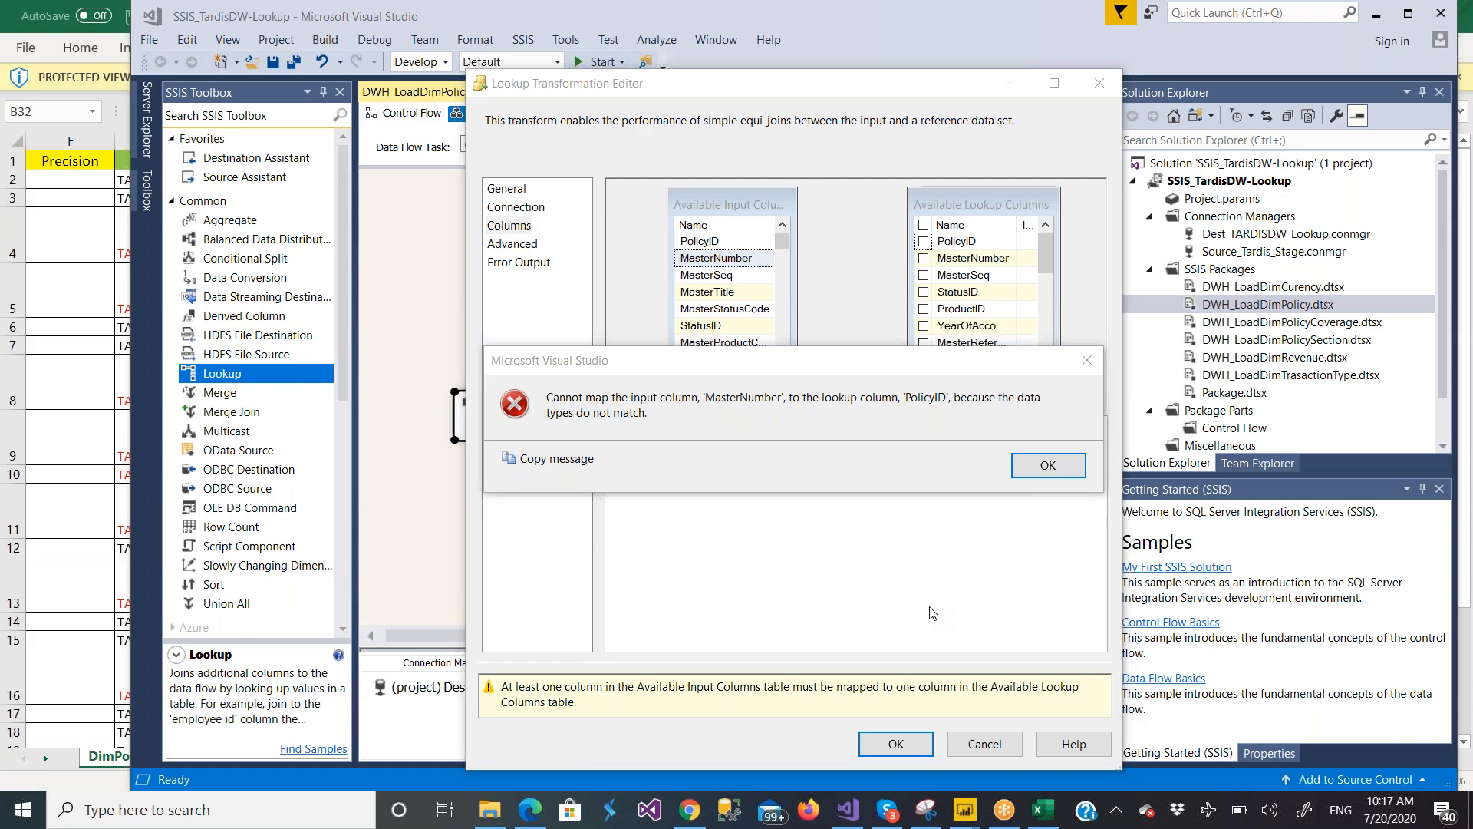
click(1048, 465)
Open the Lookup's column mappings for editing and check the business key columns in the ETL Mapping doc workbook
right_click(855, 296)
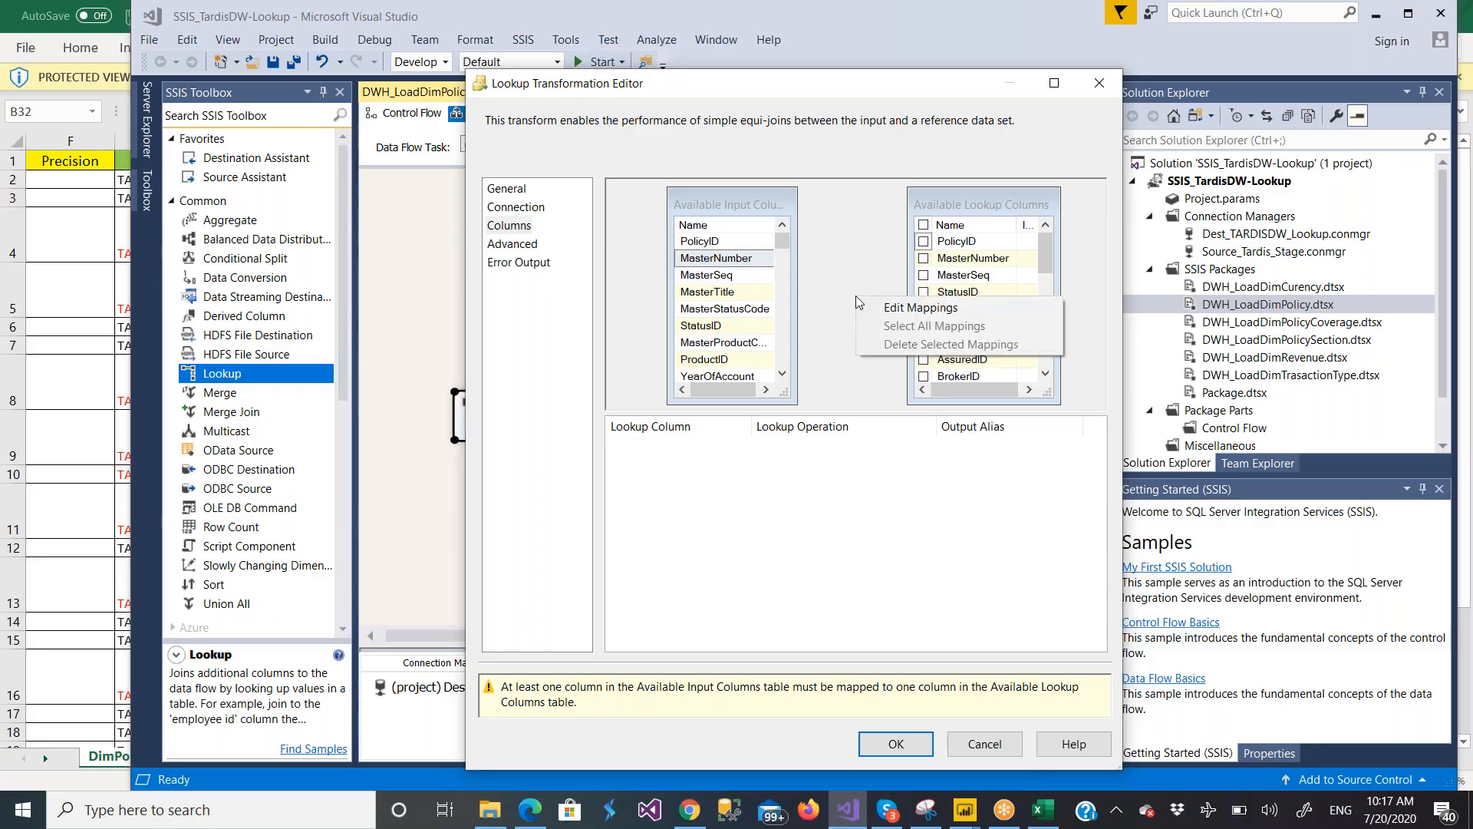
click(890, 308)
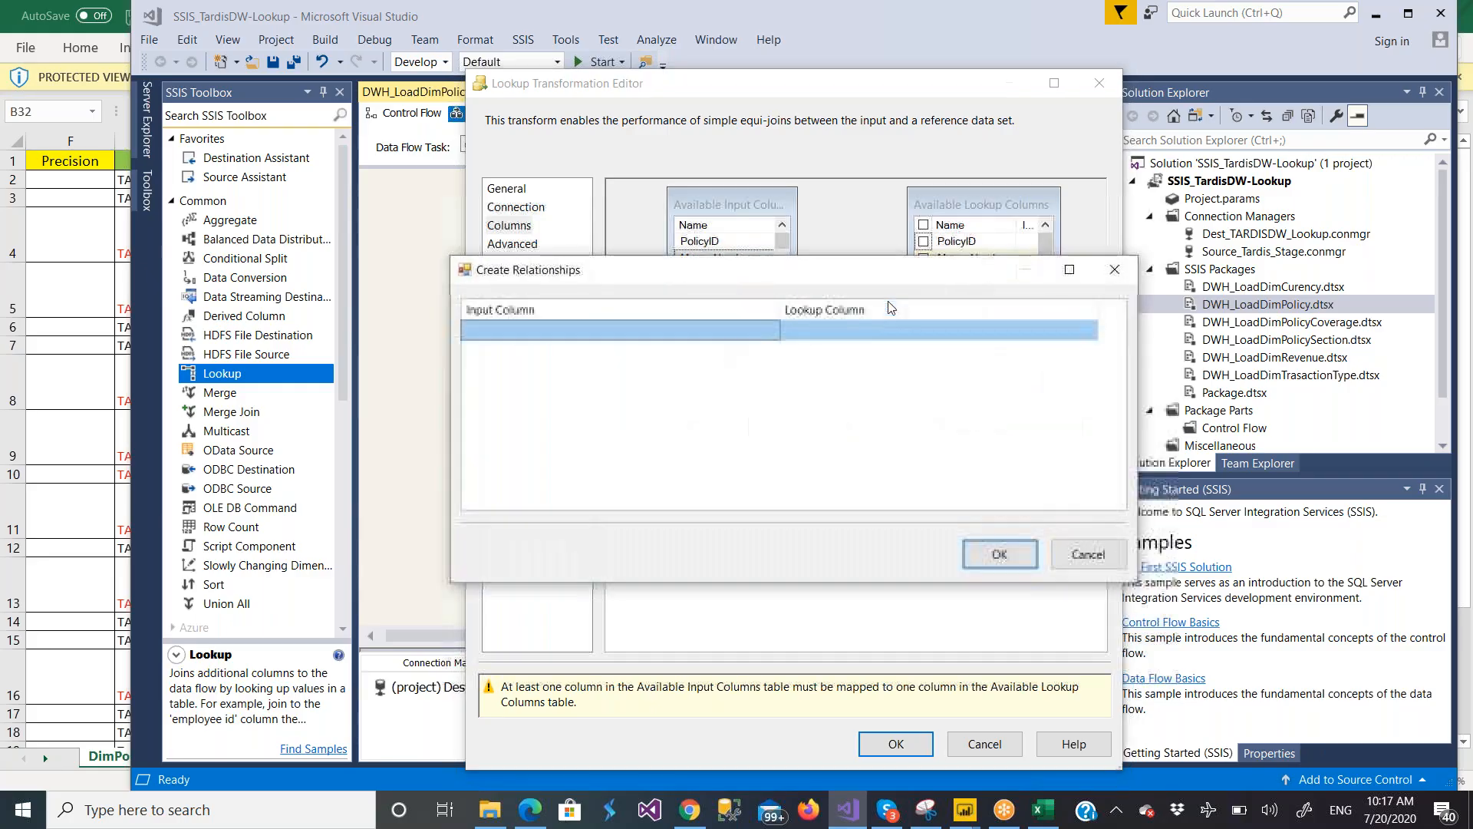
click(774, 333)
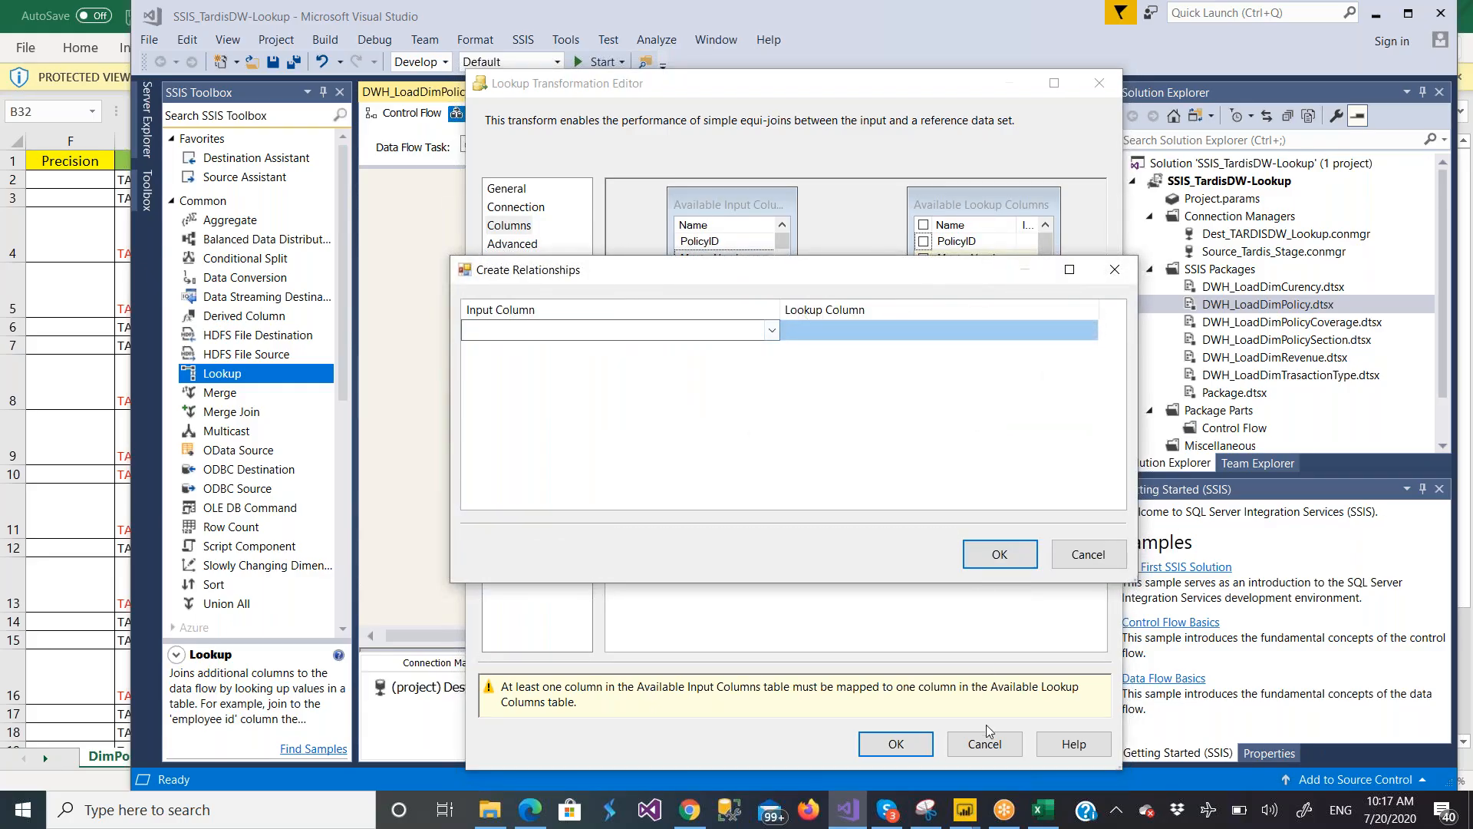
click(1041, 809)
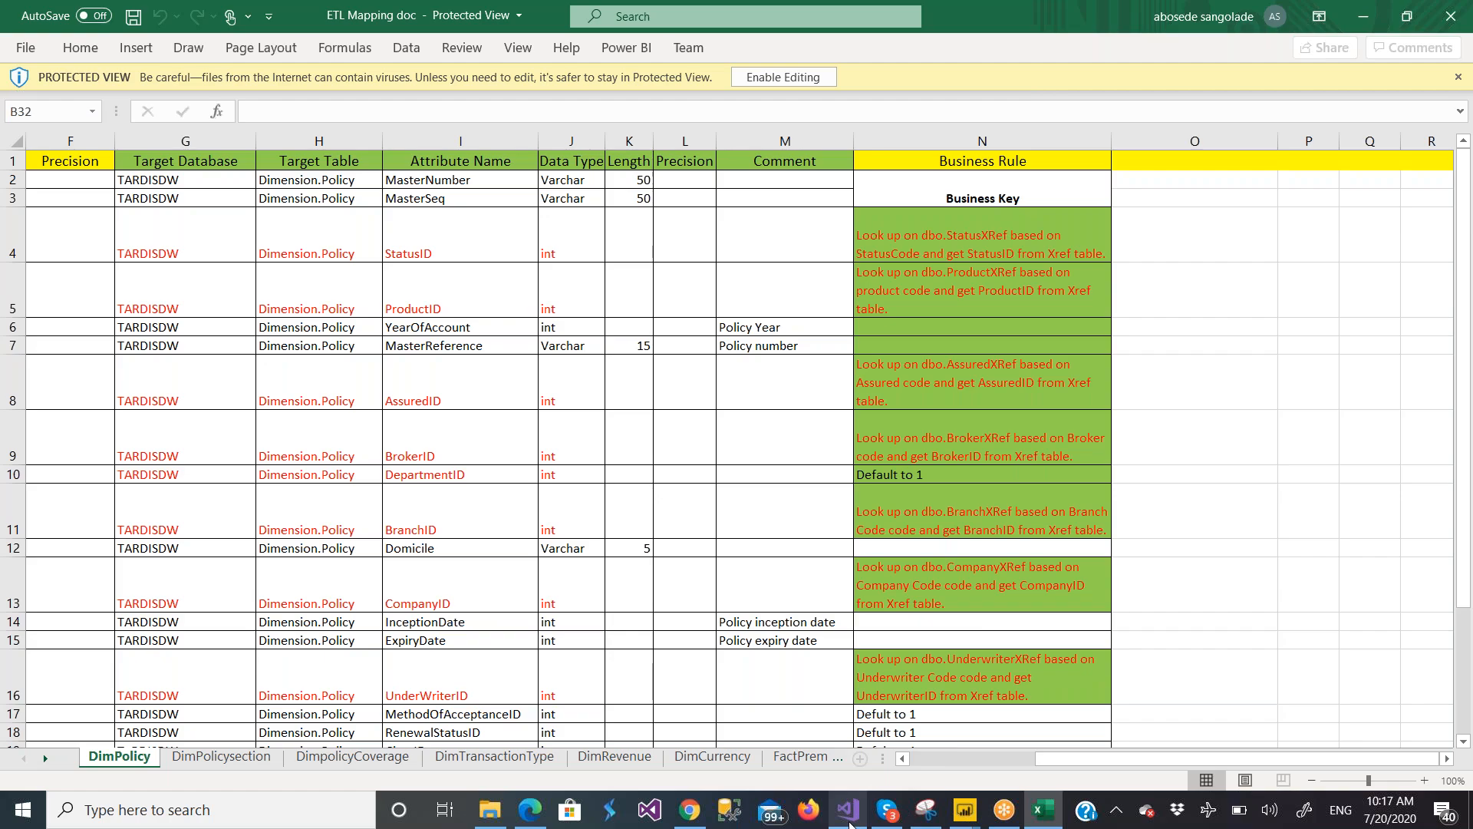
mouse_move(850, 824)
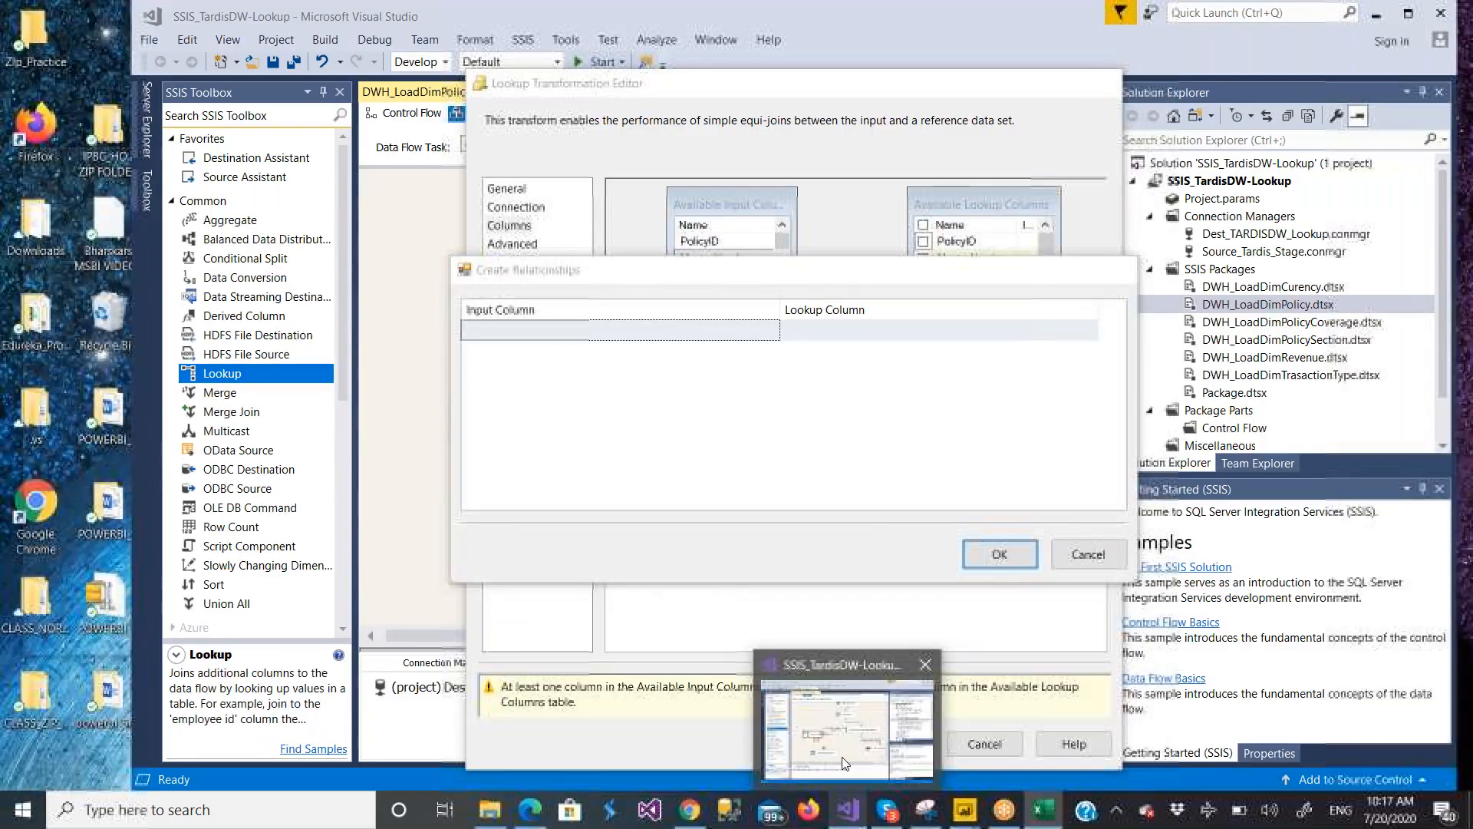
click(841, 757)
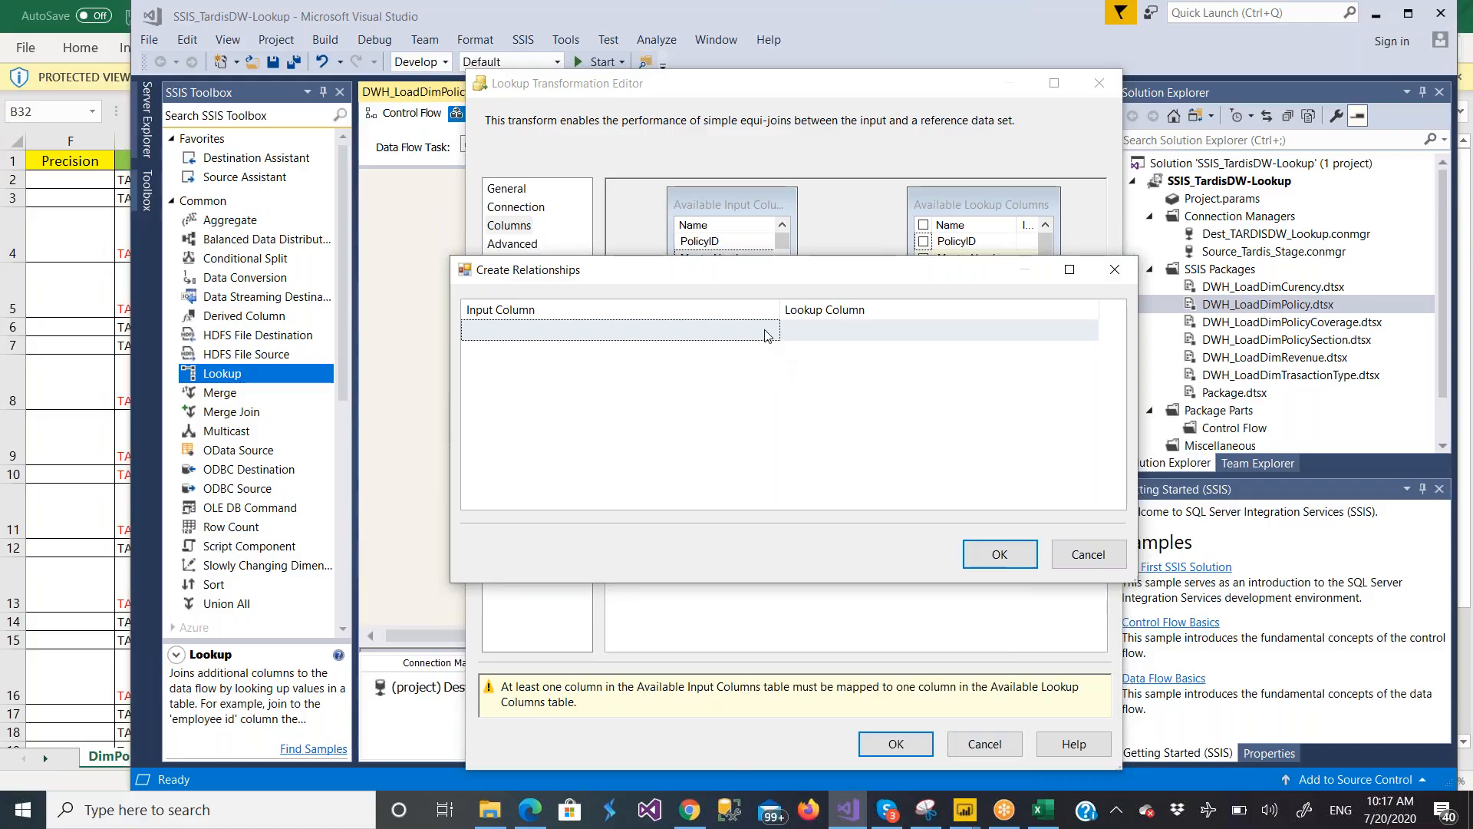
Add MasterNumber and MasterSeq as the input columns of the first two relationships
click(765, 335)
click(772, 331)
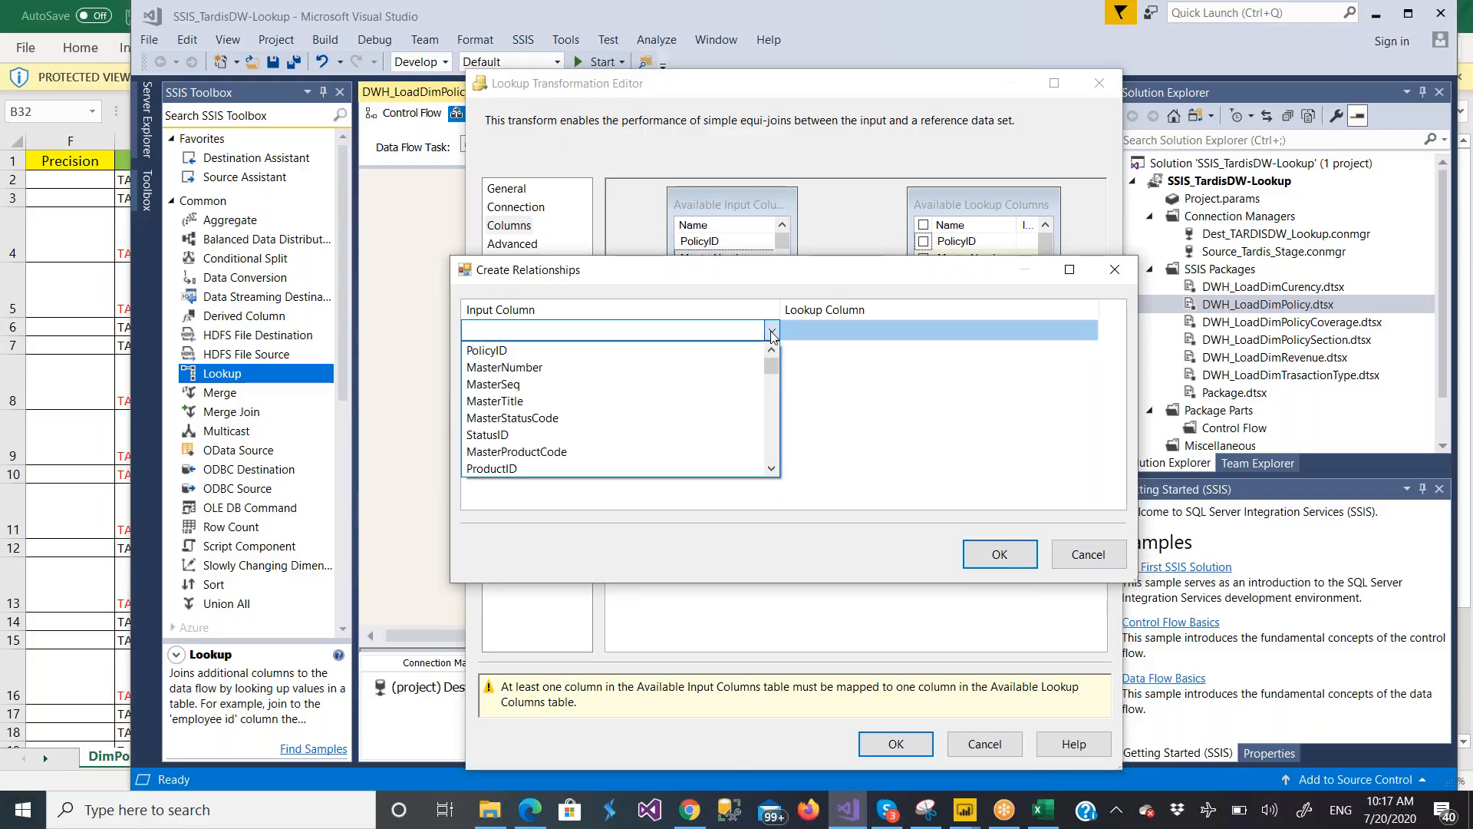
click(716, 367)
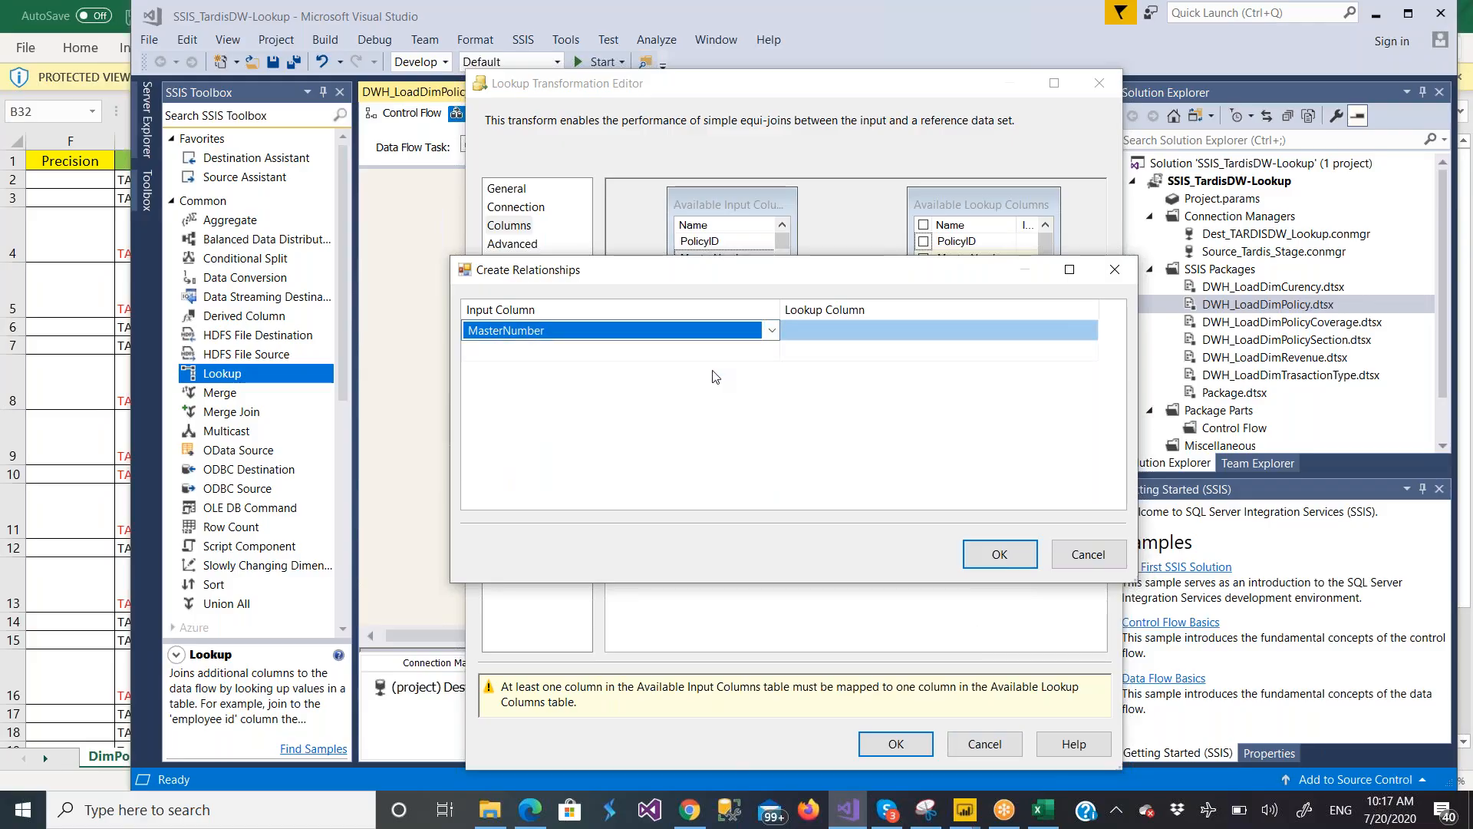
click(765, 352)
click(767, 354)
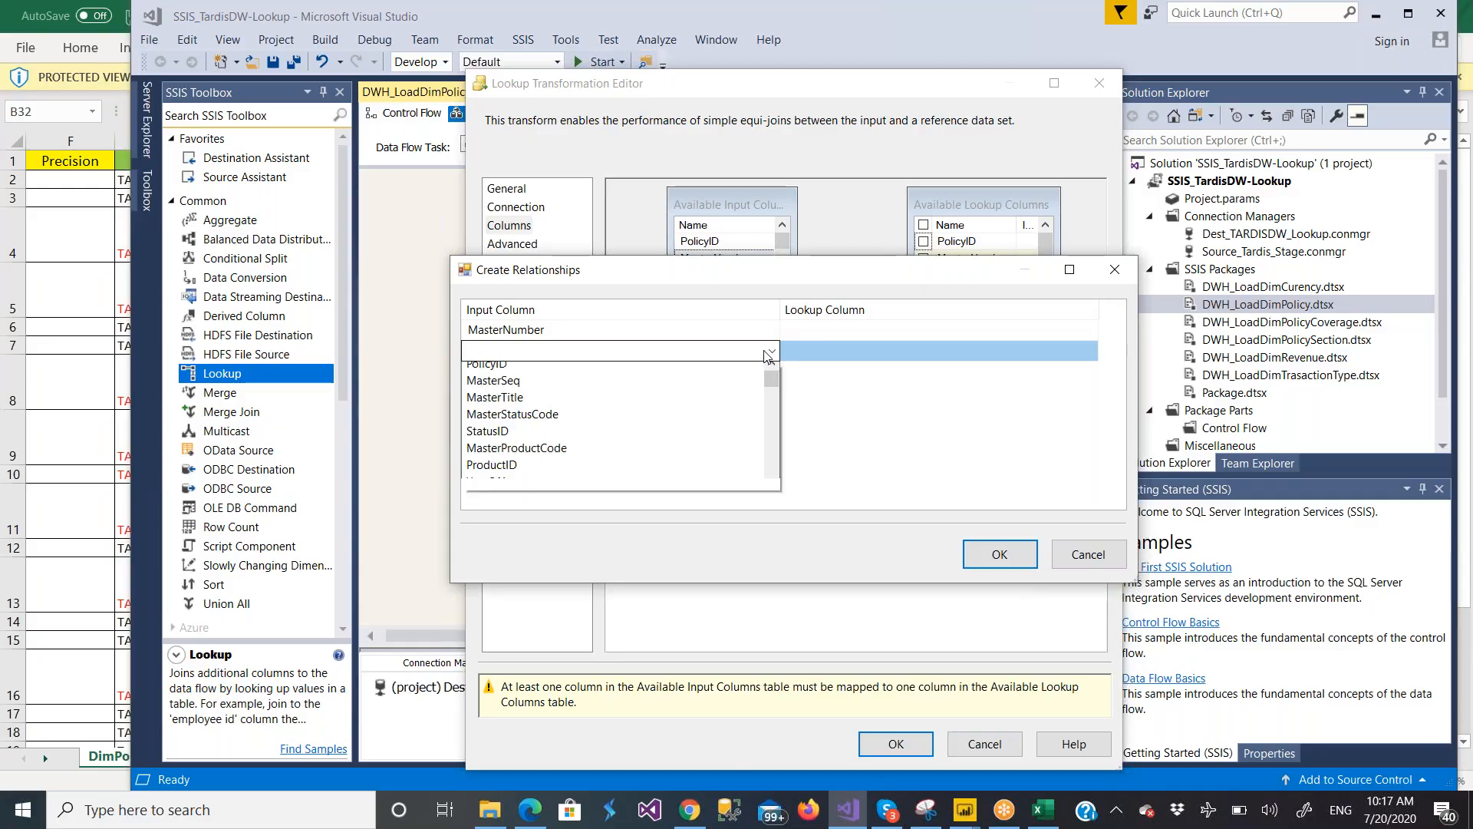
click(683, 394)
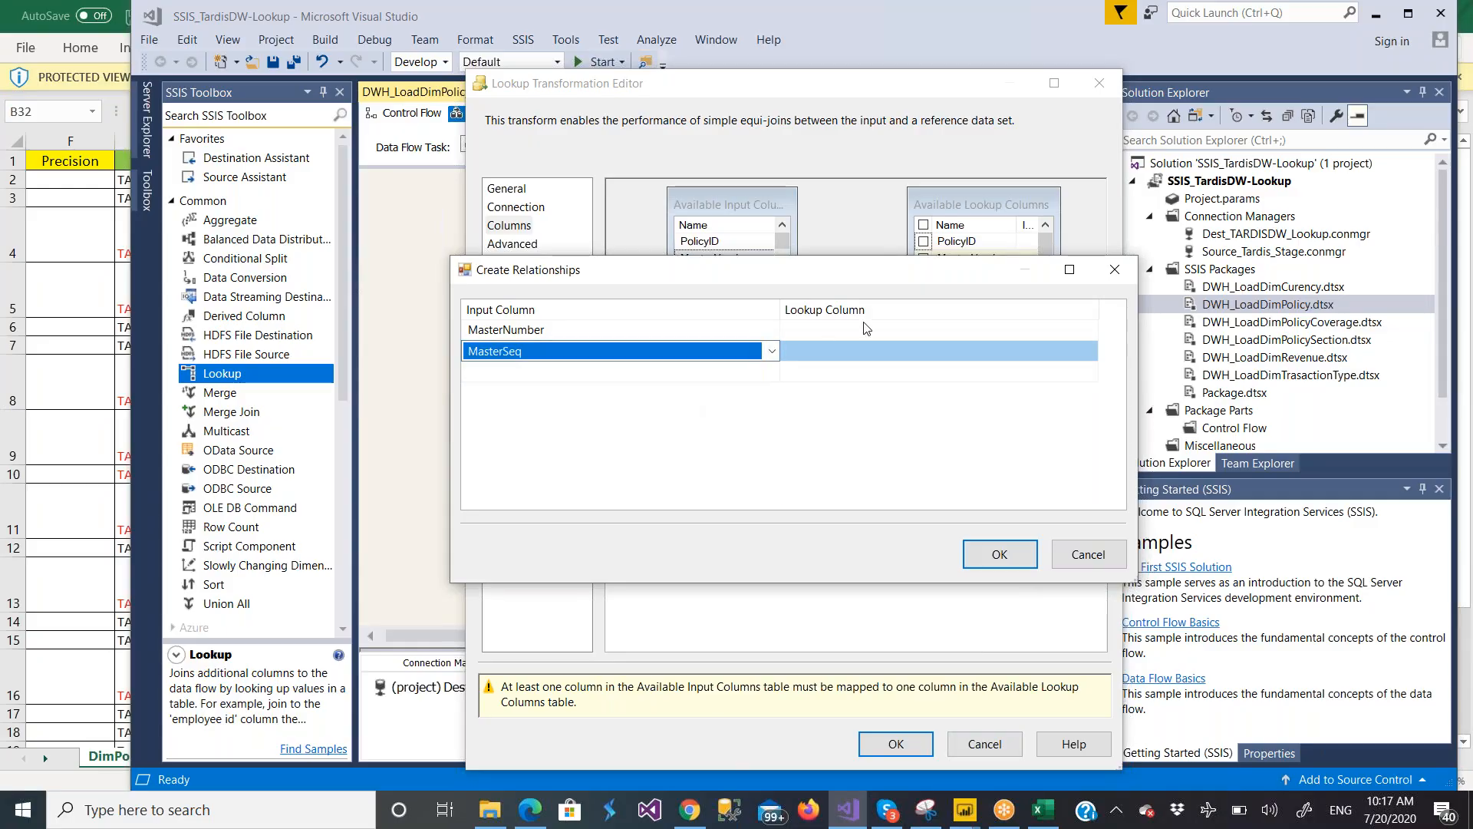
Pair the two input columns with the lookup columns MasterNumber and MasterSeq, and accept the relationships
click(1078, 335)
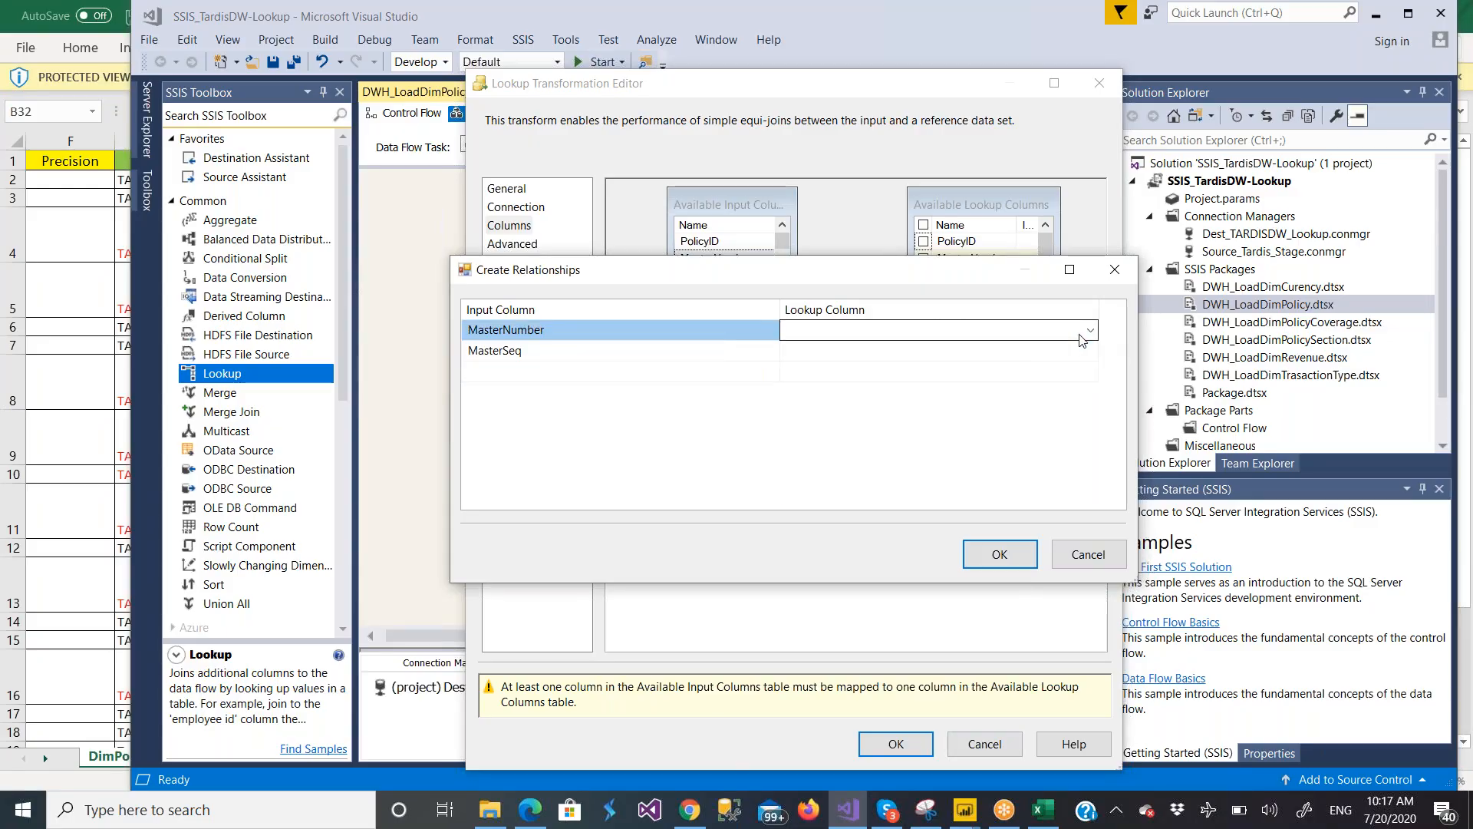
click(1079, 336)
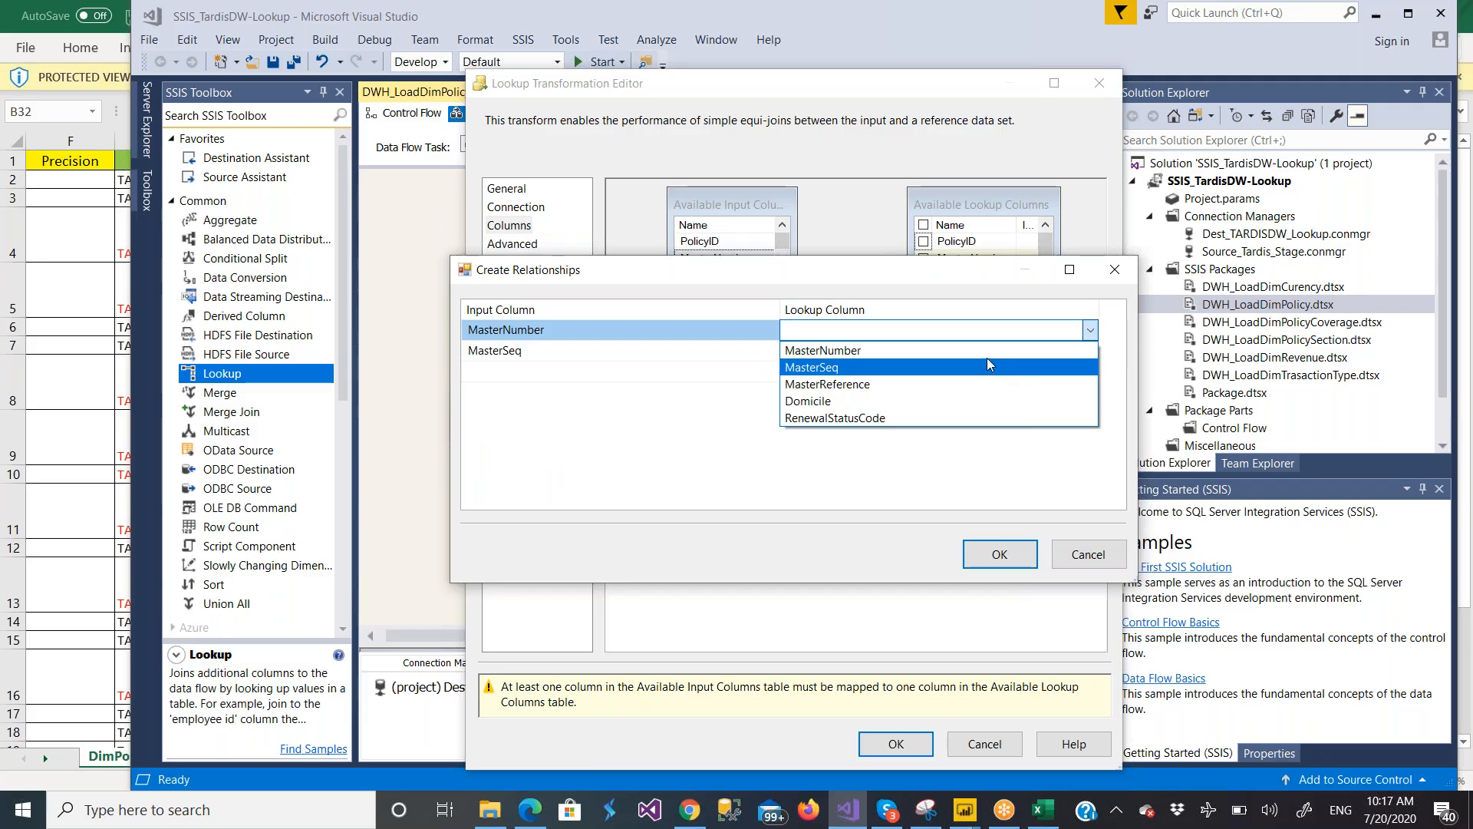
click(987, 356)
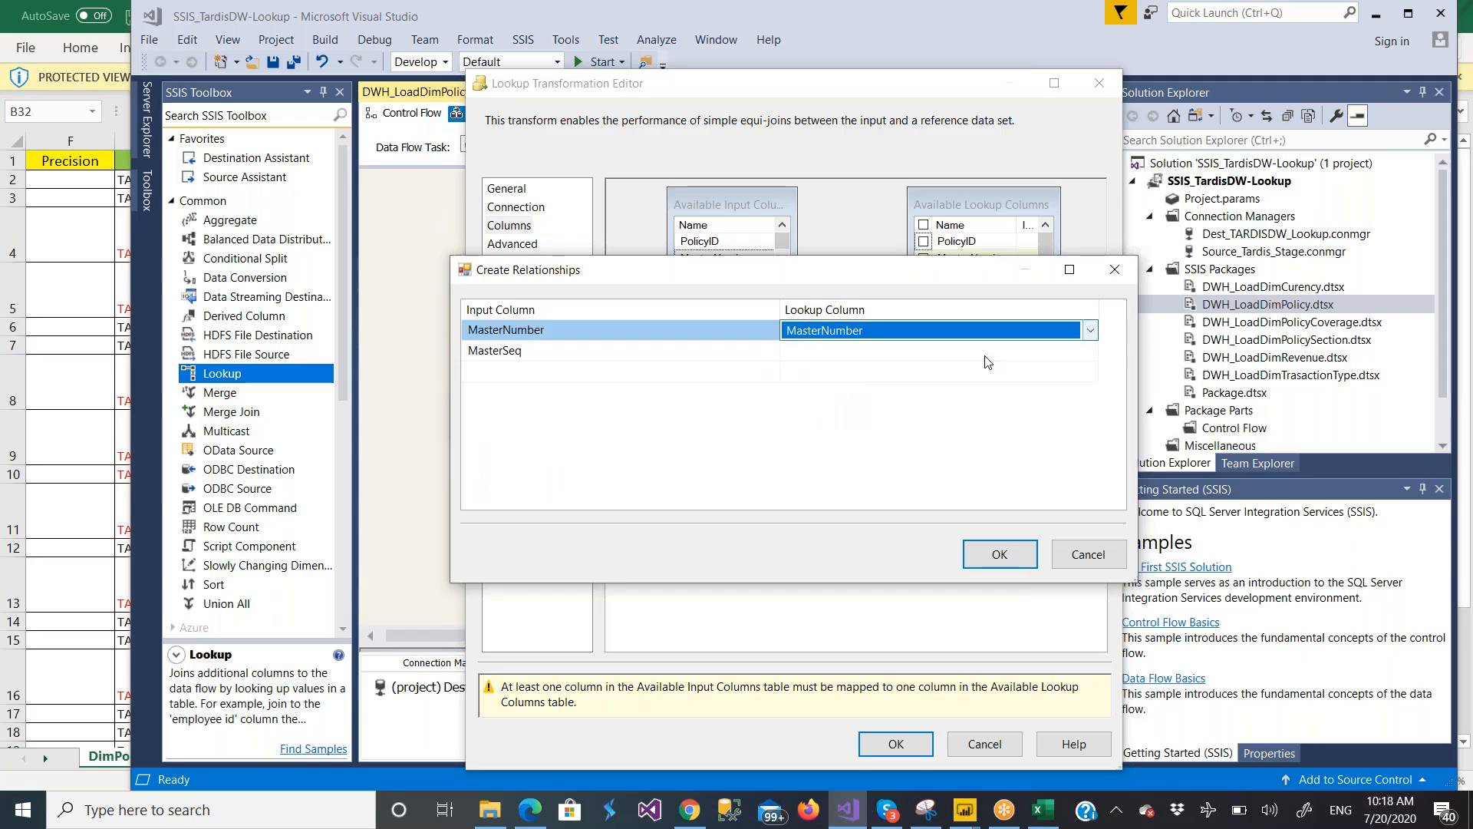
click(1094, 358)
click(1090, 351)
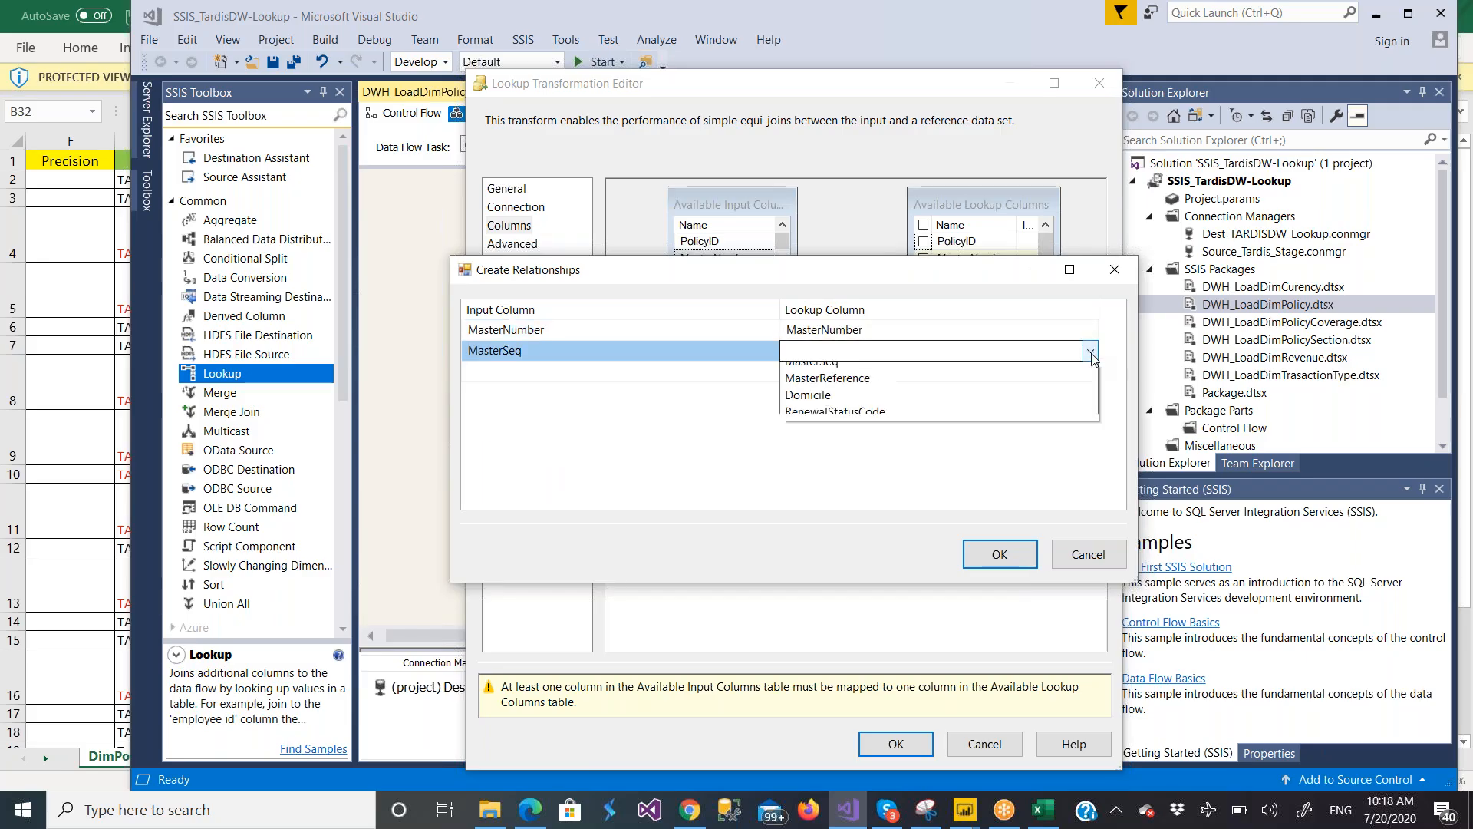
click(1032, 371)
click(992, 557)
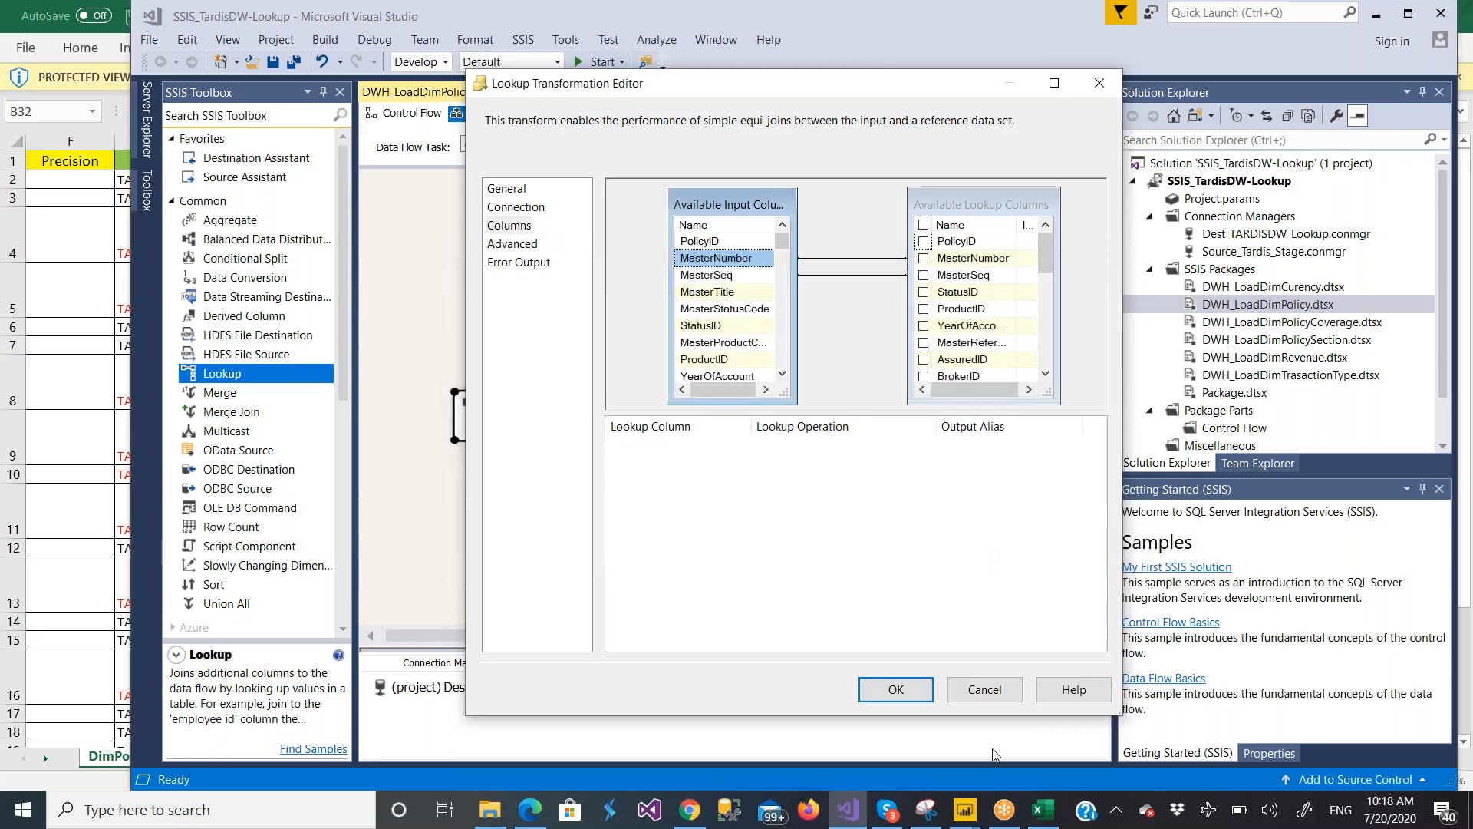
Check the mapping workbook for further columns and add a relationship between the YearOfAccount input and lookup columns
click(1044, 815)
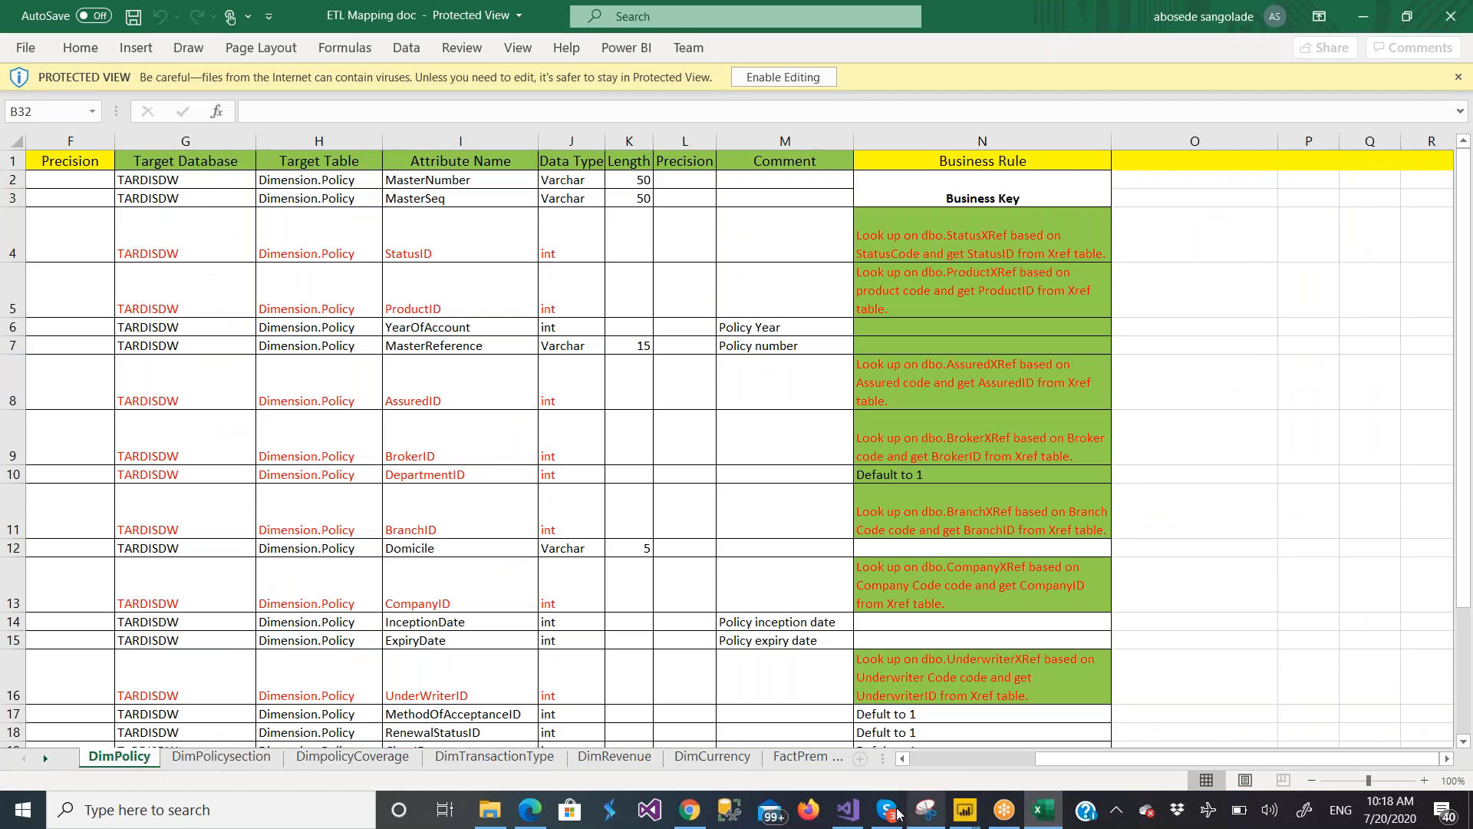
click(849, 819)
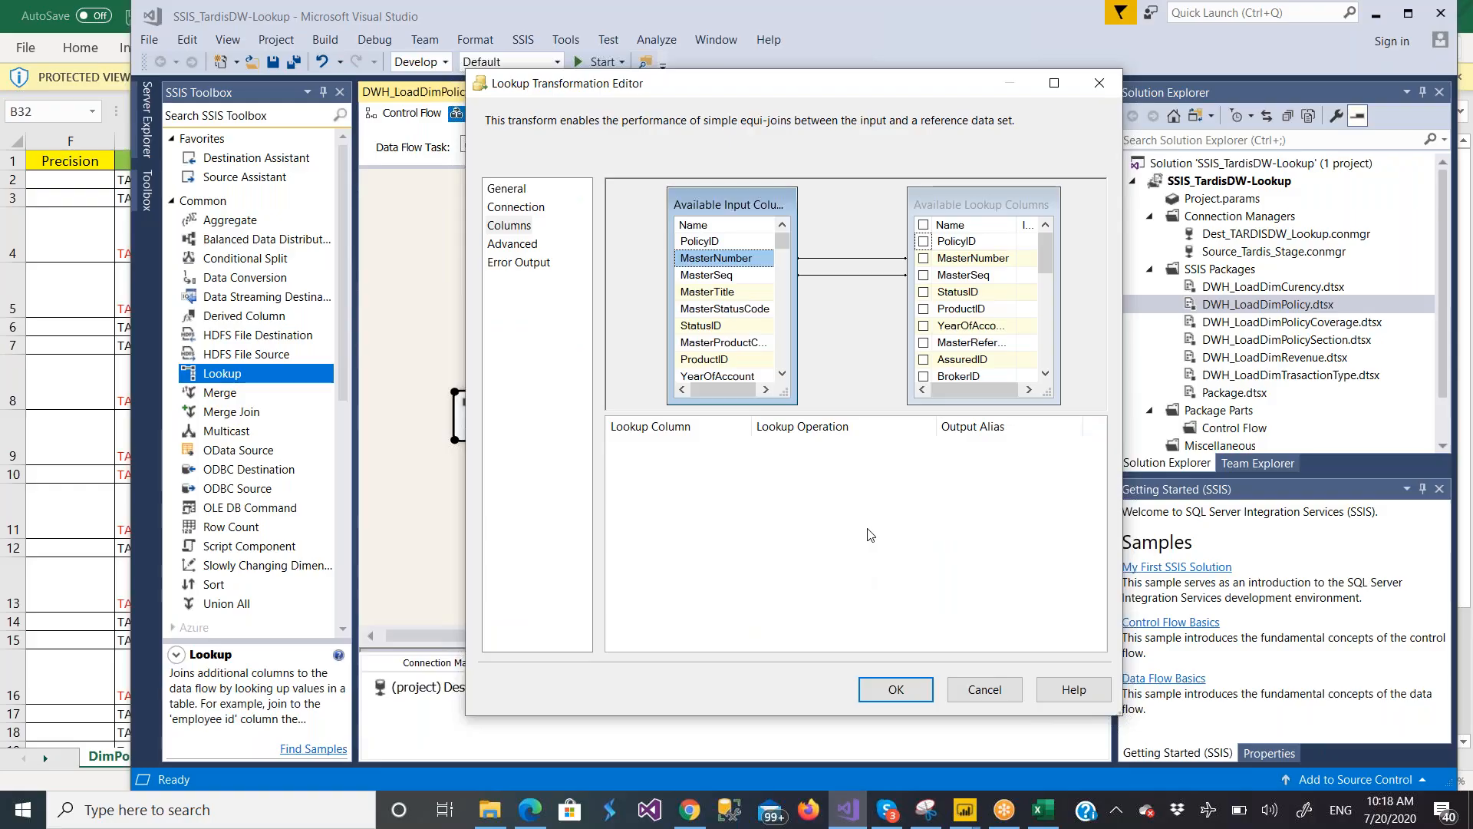
right_click(845, 336)
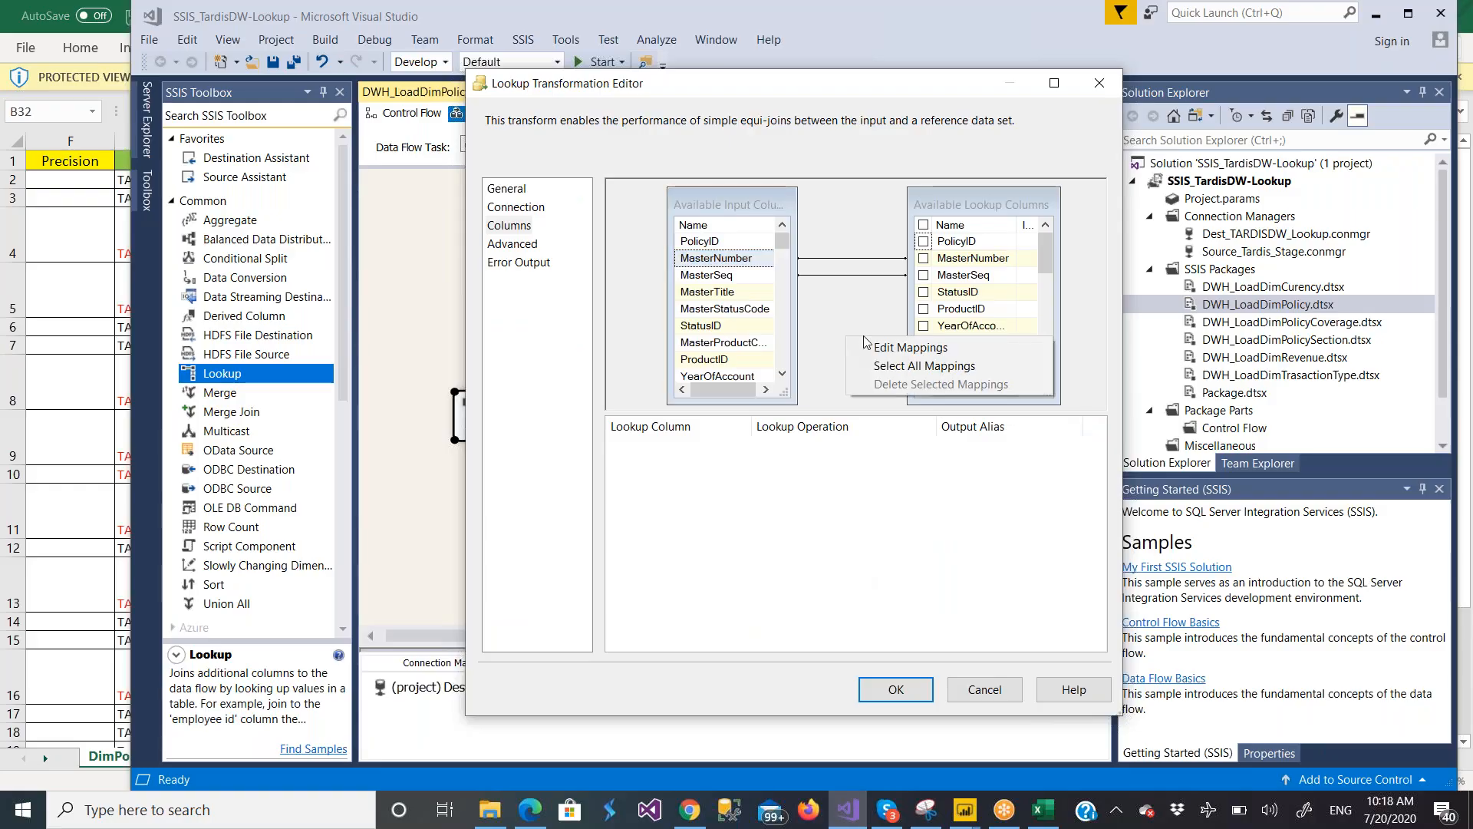
click(889, 347)
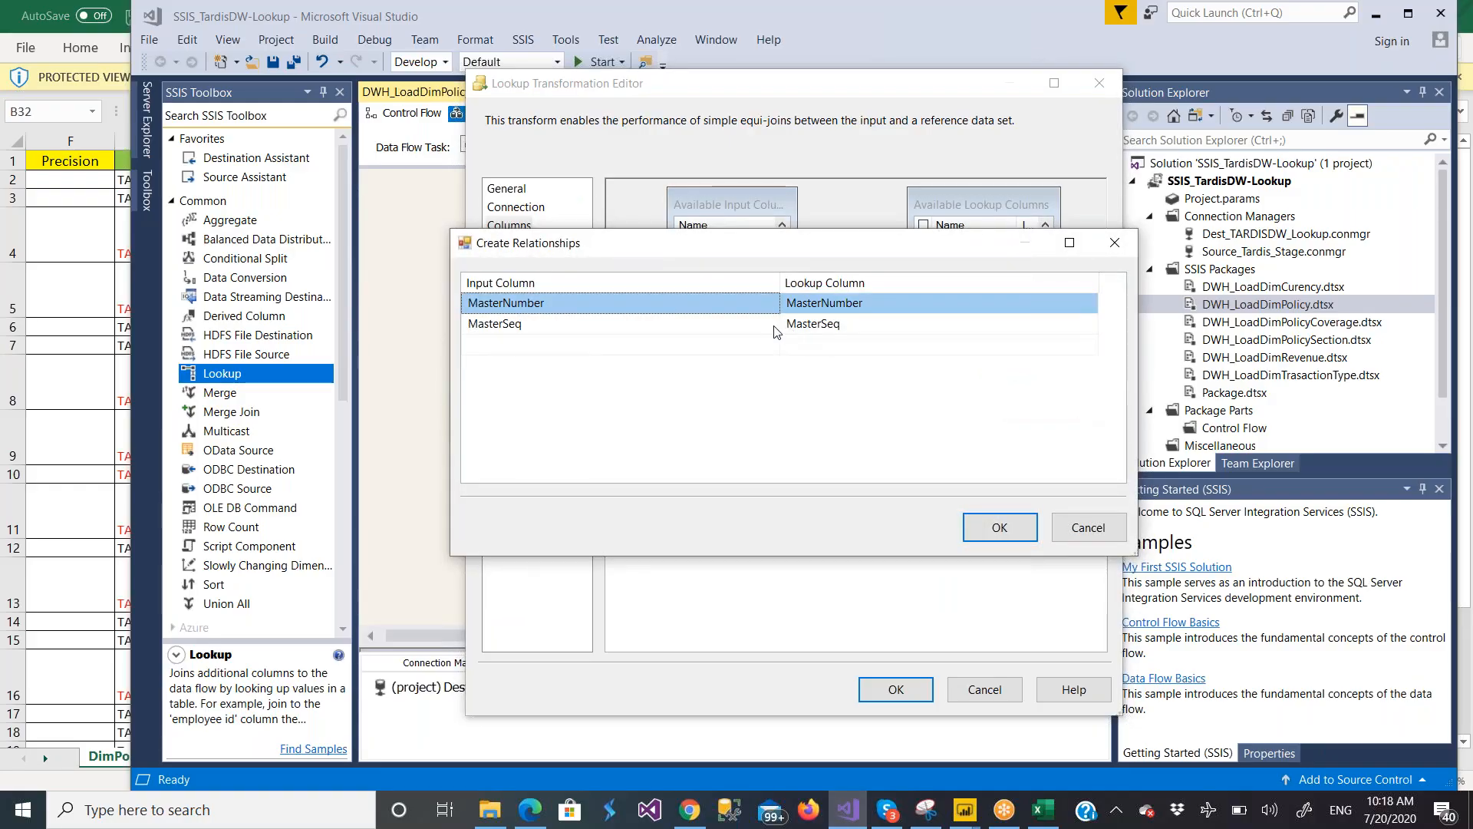
click(771, 352)
click(770, 350)
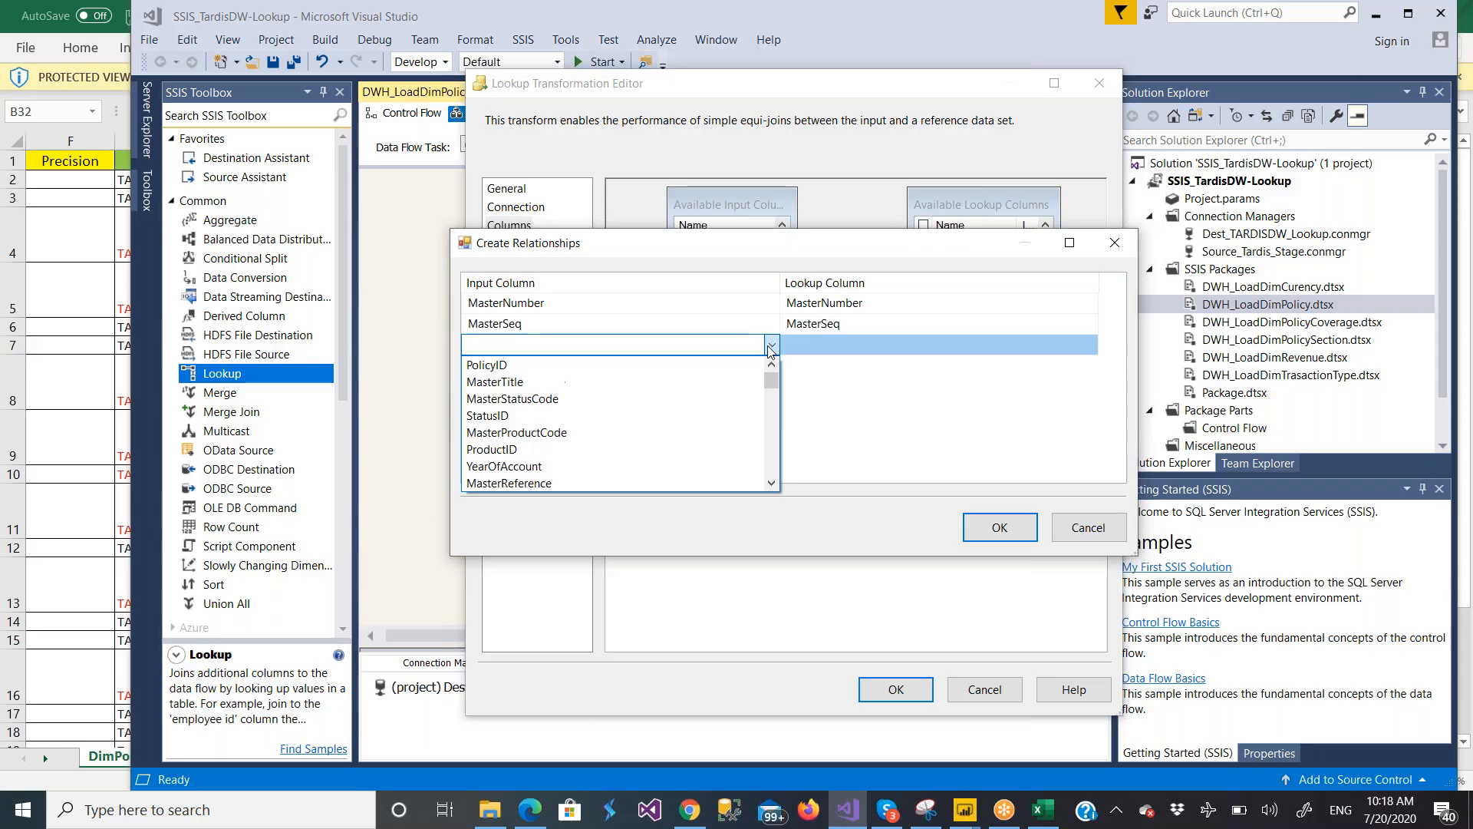
click(701, 461)
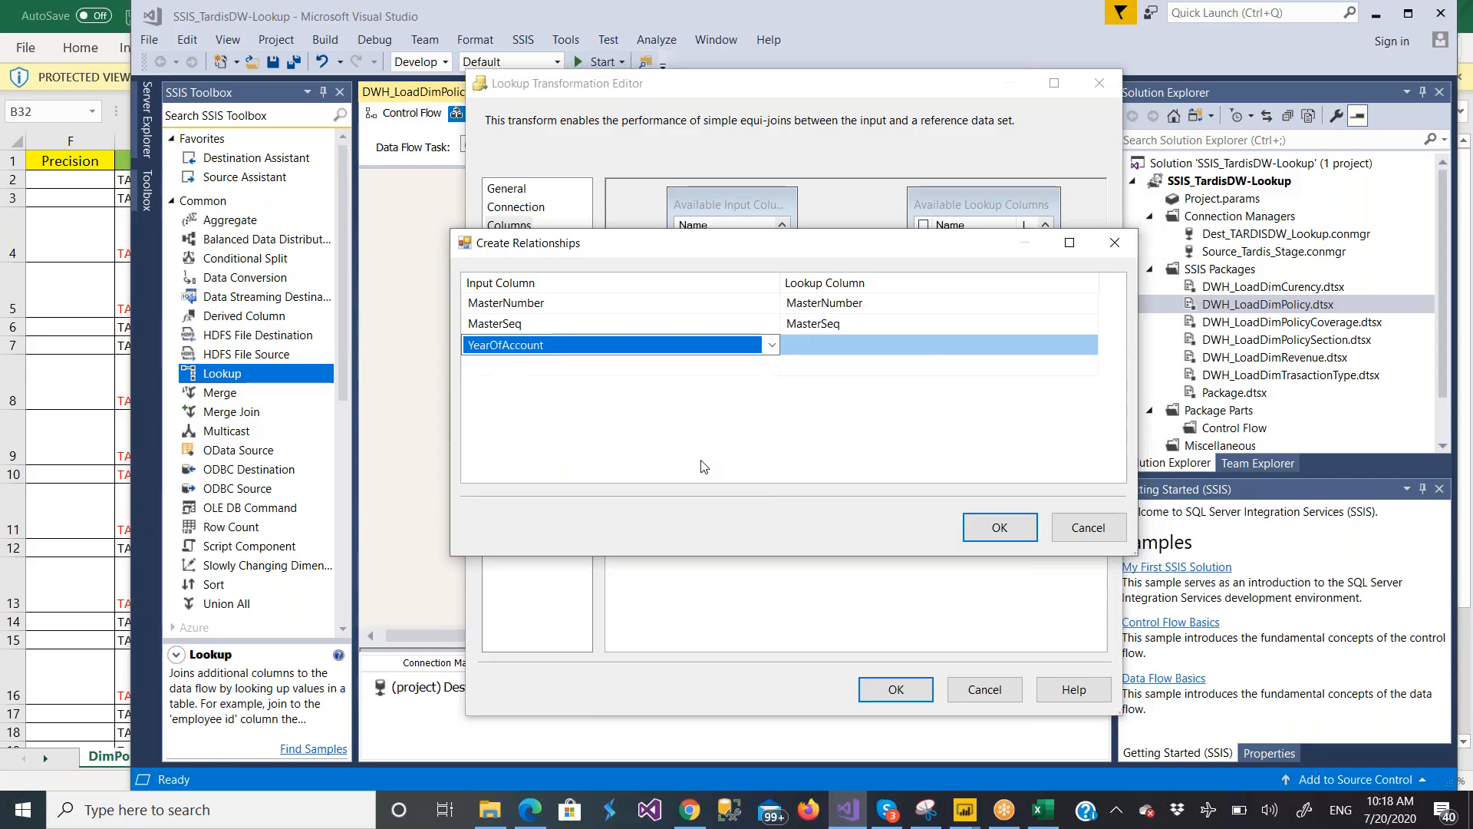
click(1090, 353)
click(1090, 345)
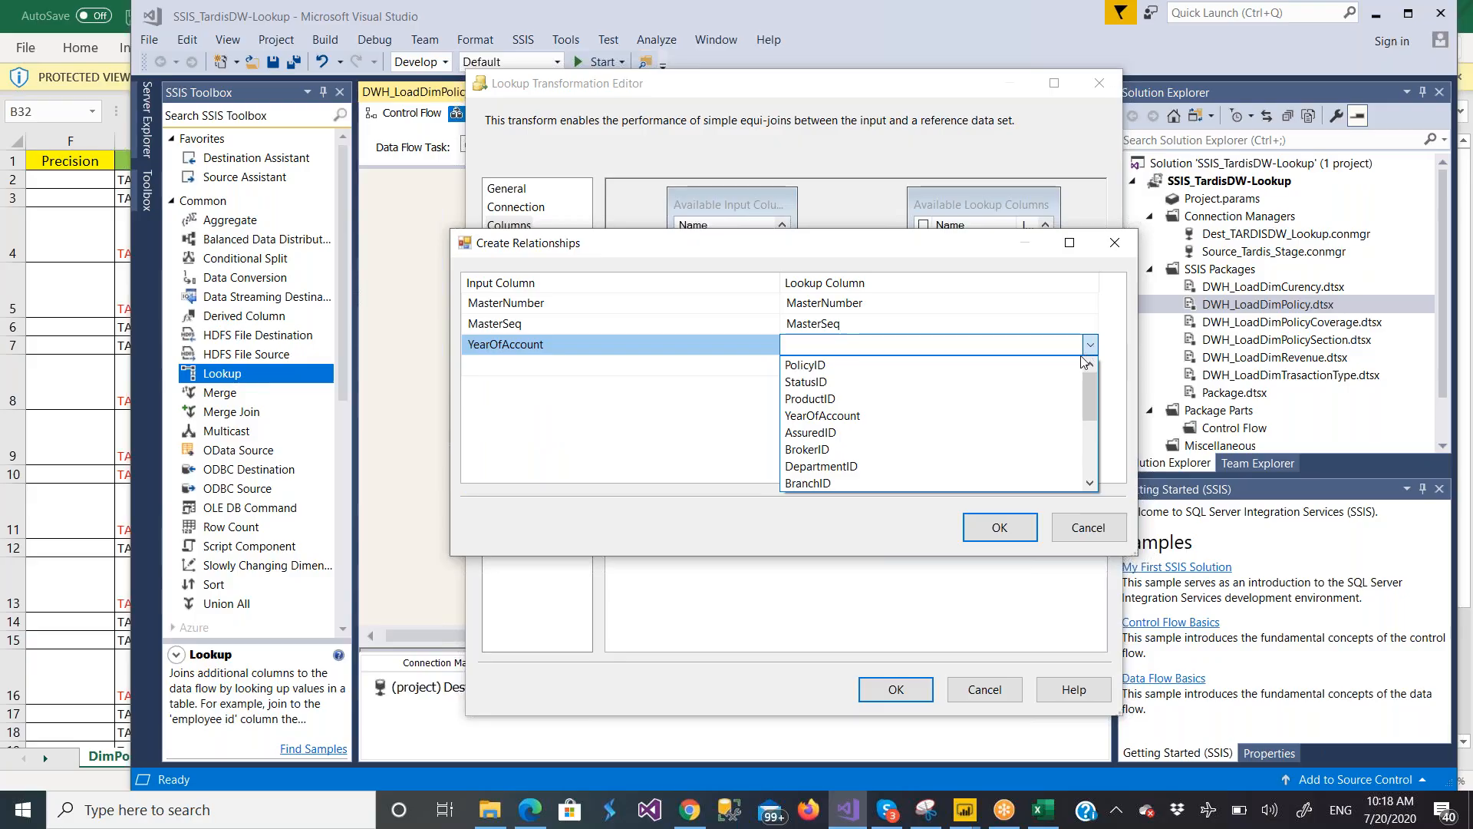
click(1015, 420)
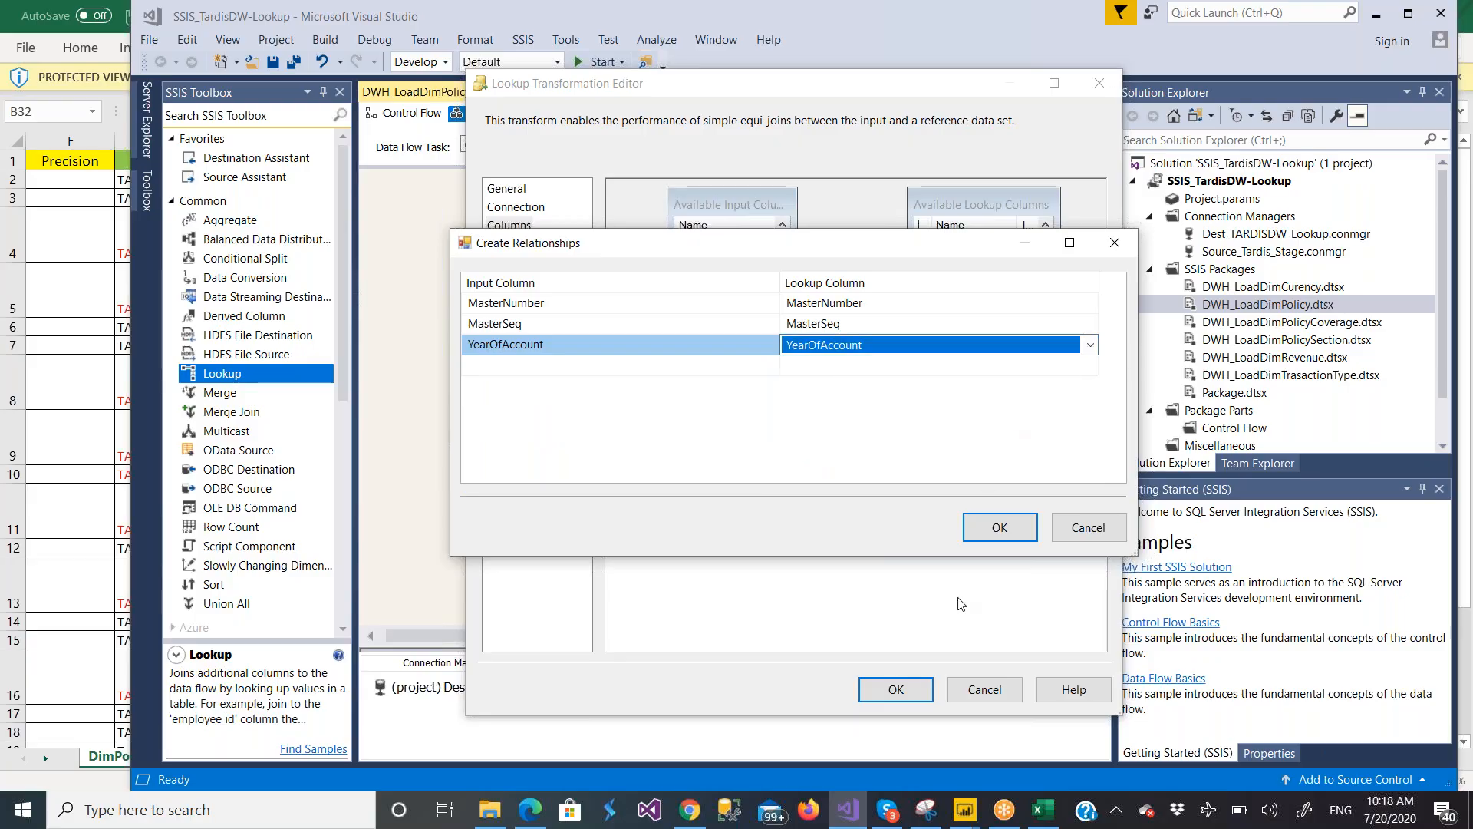
Consult the mapping workbook again and add MasterReference as the fourth relationship's input column
click(1041, 817)
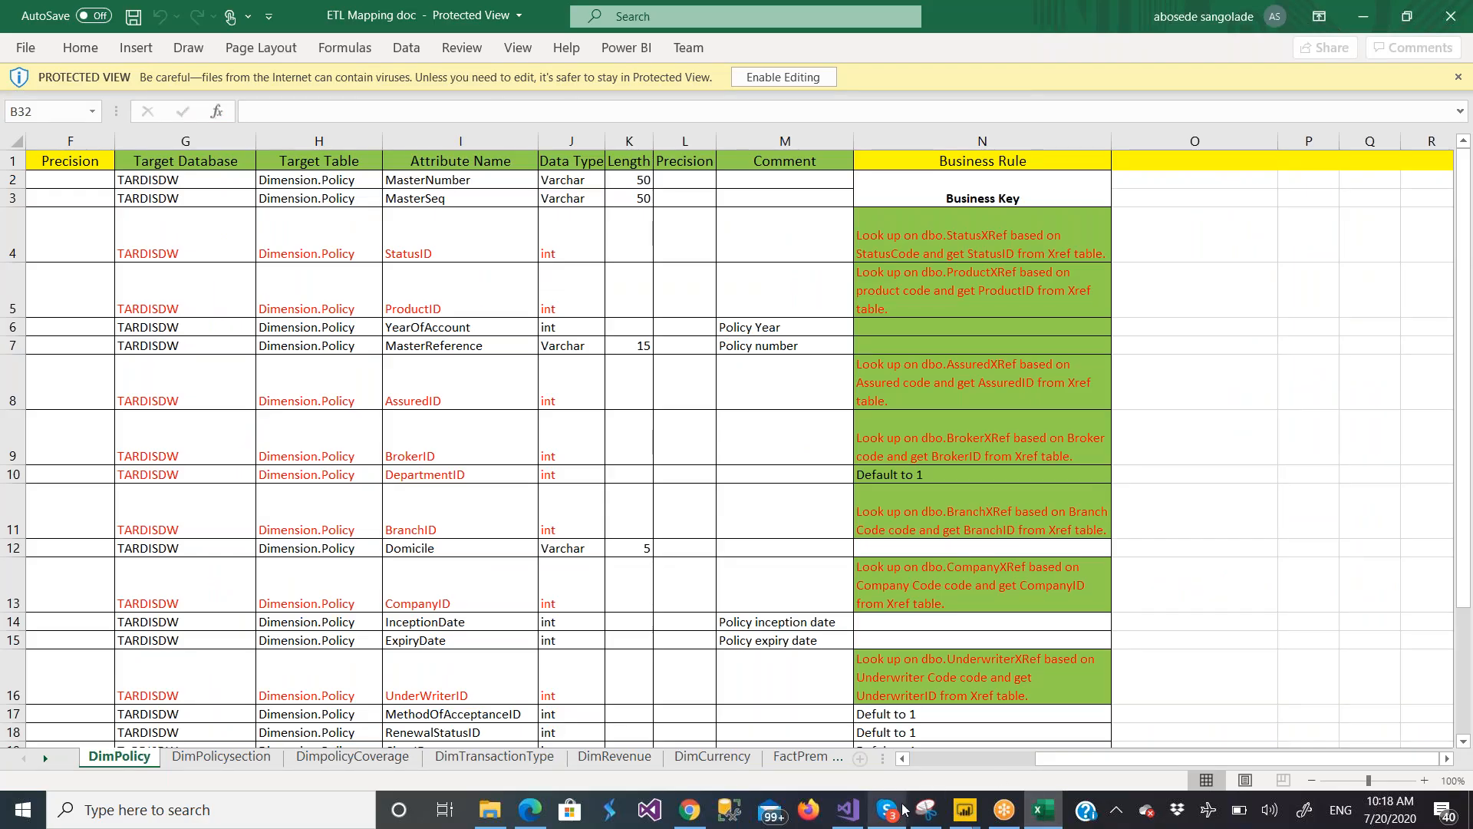
click(852, 815)
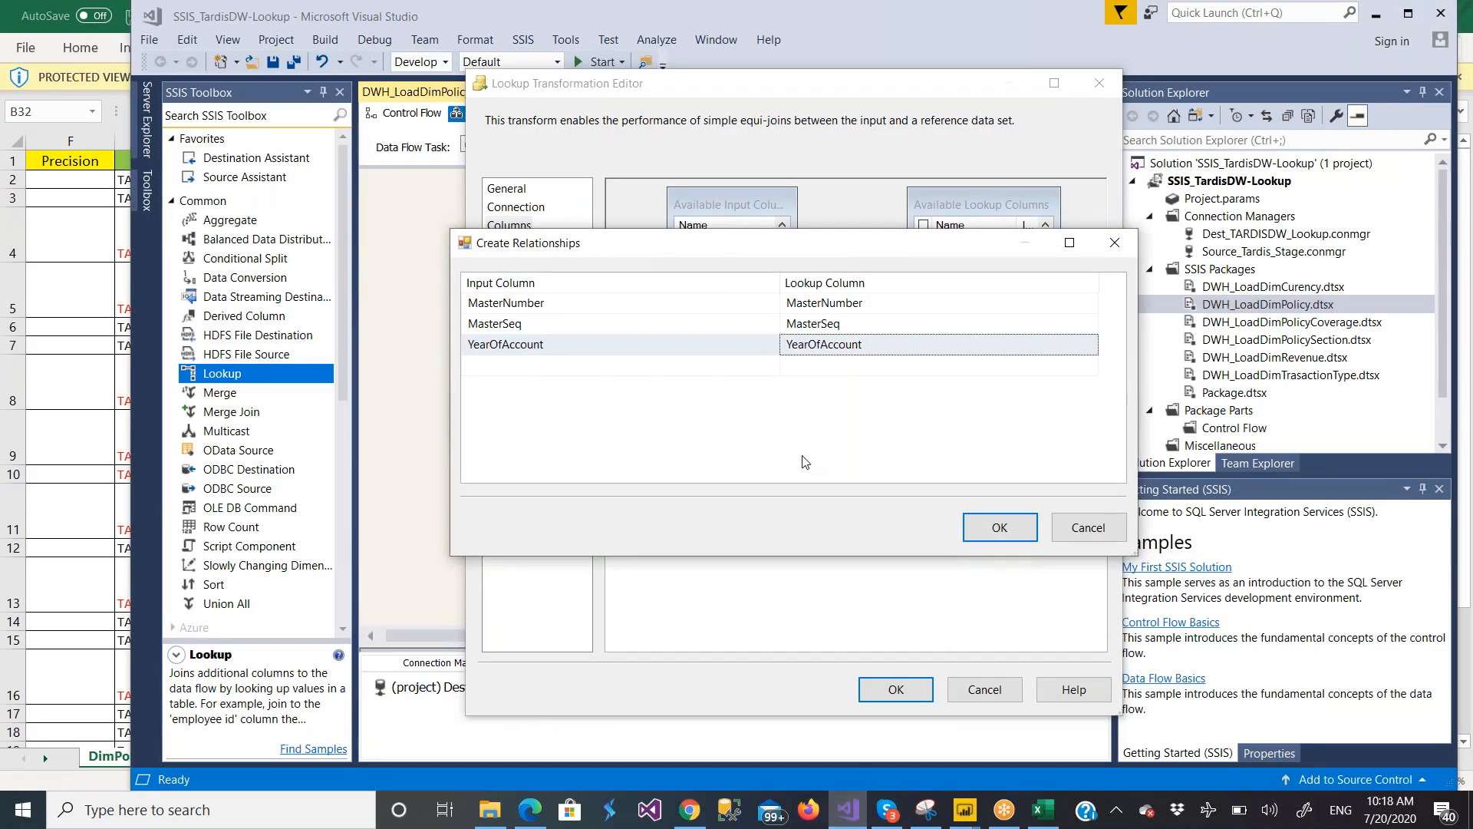
right_click(771, 370)
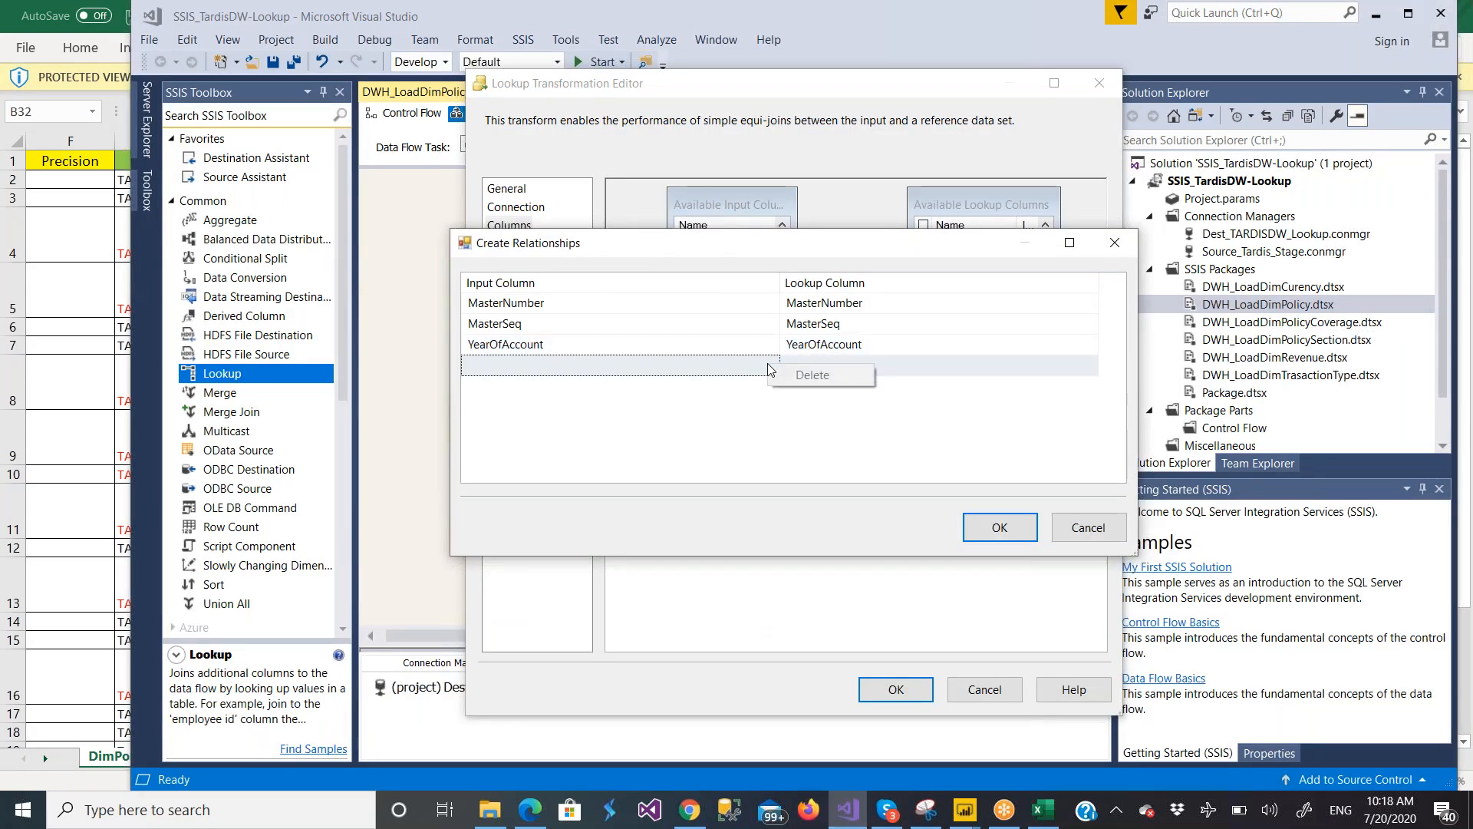
click(769, 374)
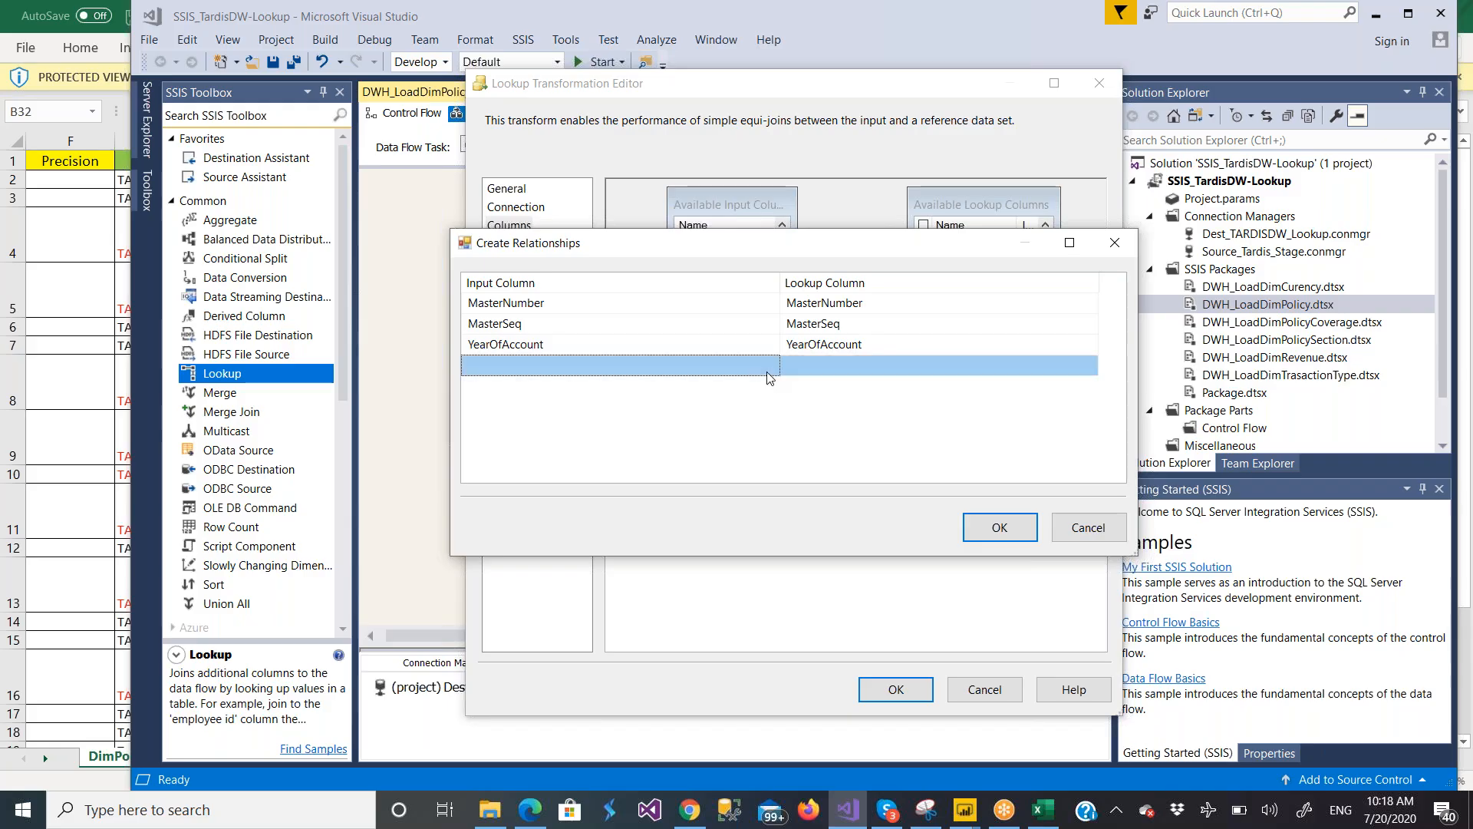
click(769, 374)
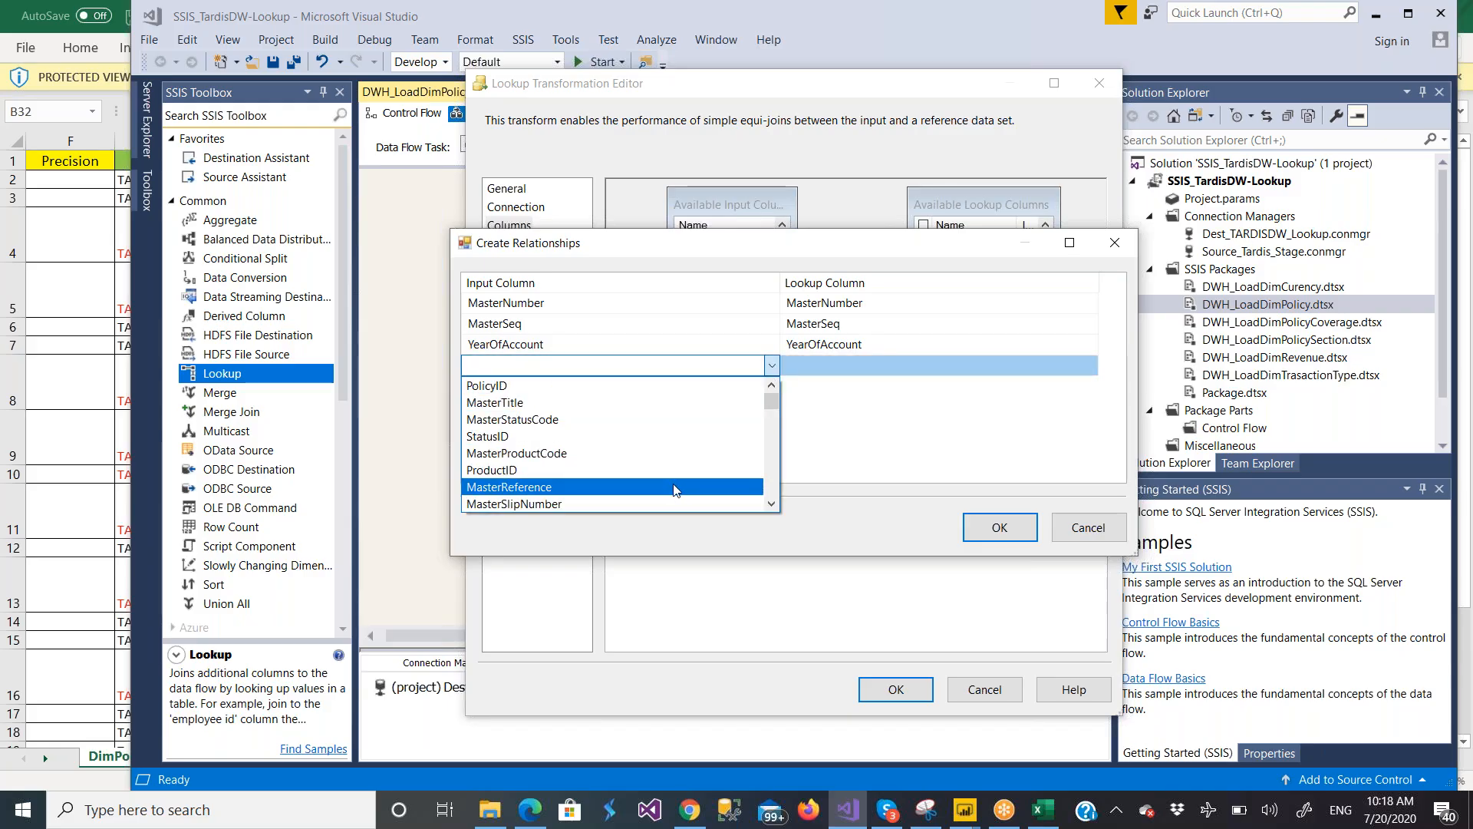
click(674, 490)
Add Domicile as the input column of a fifth relationship
click(772, 388)
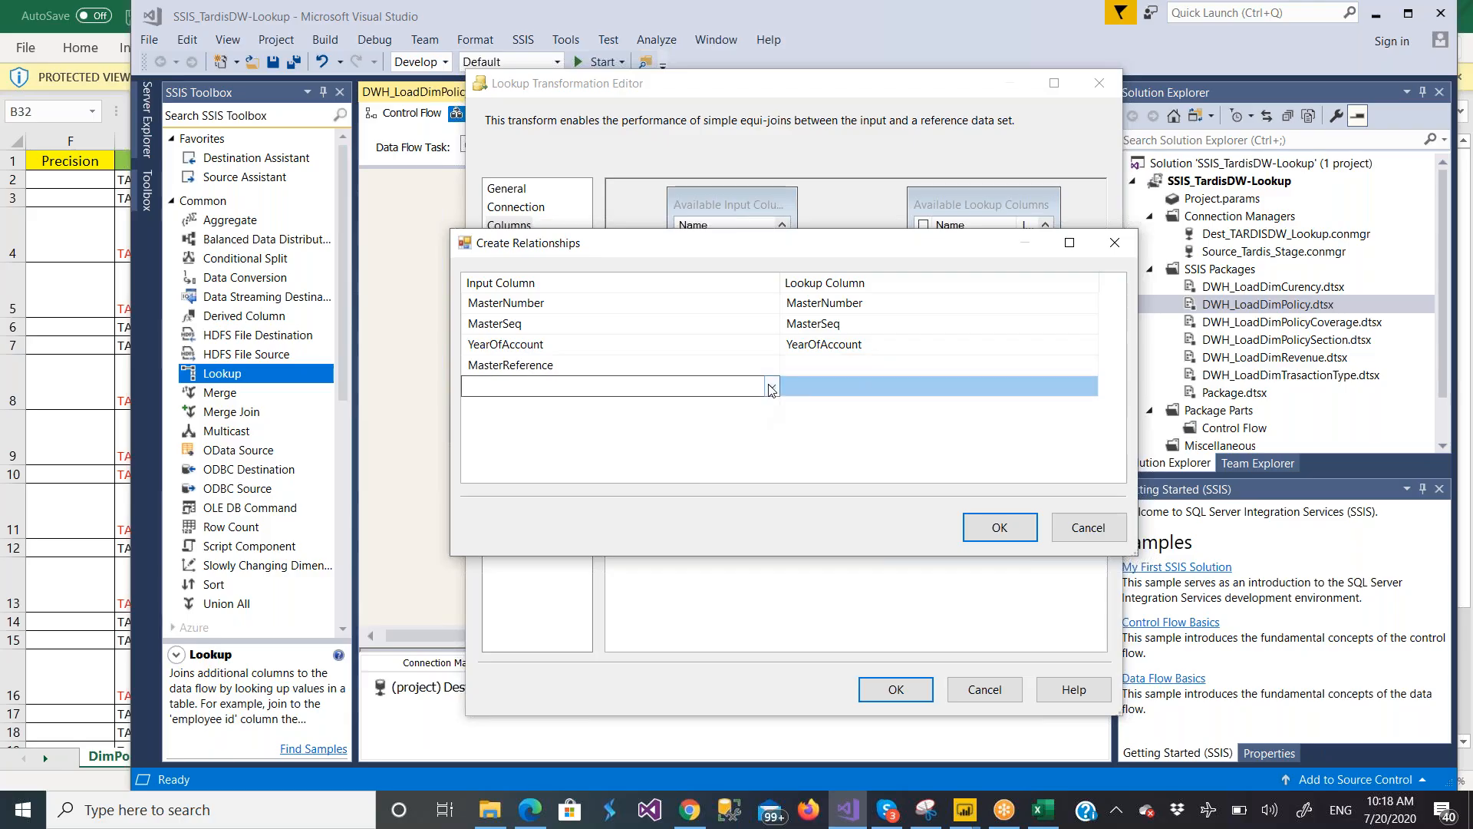
click(771, 388)
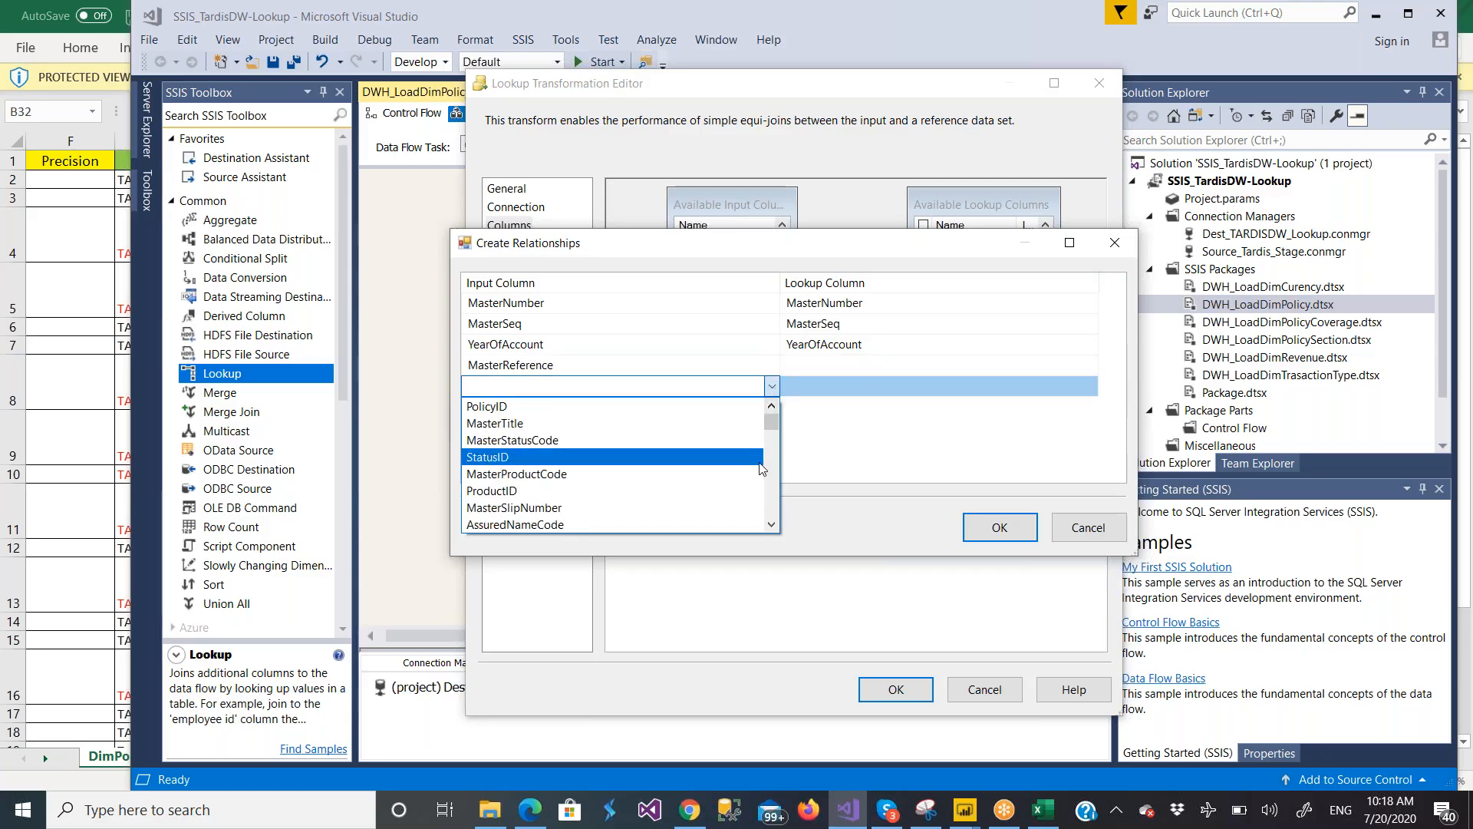
click(772, 525)
click(773, 527)
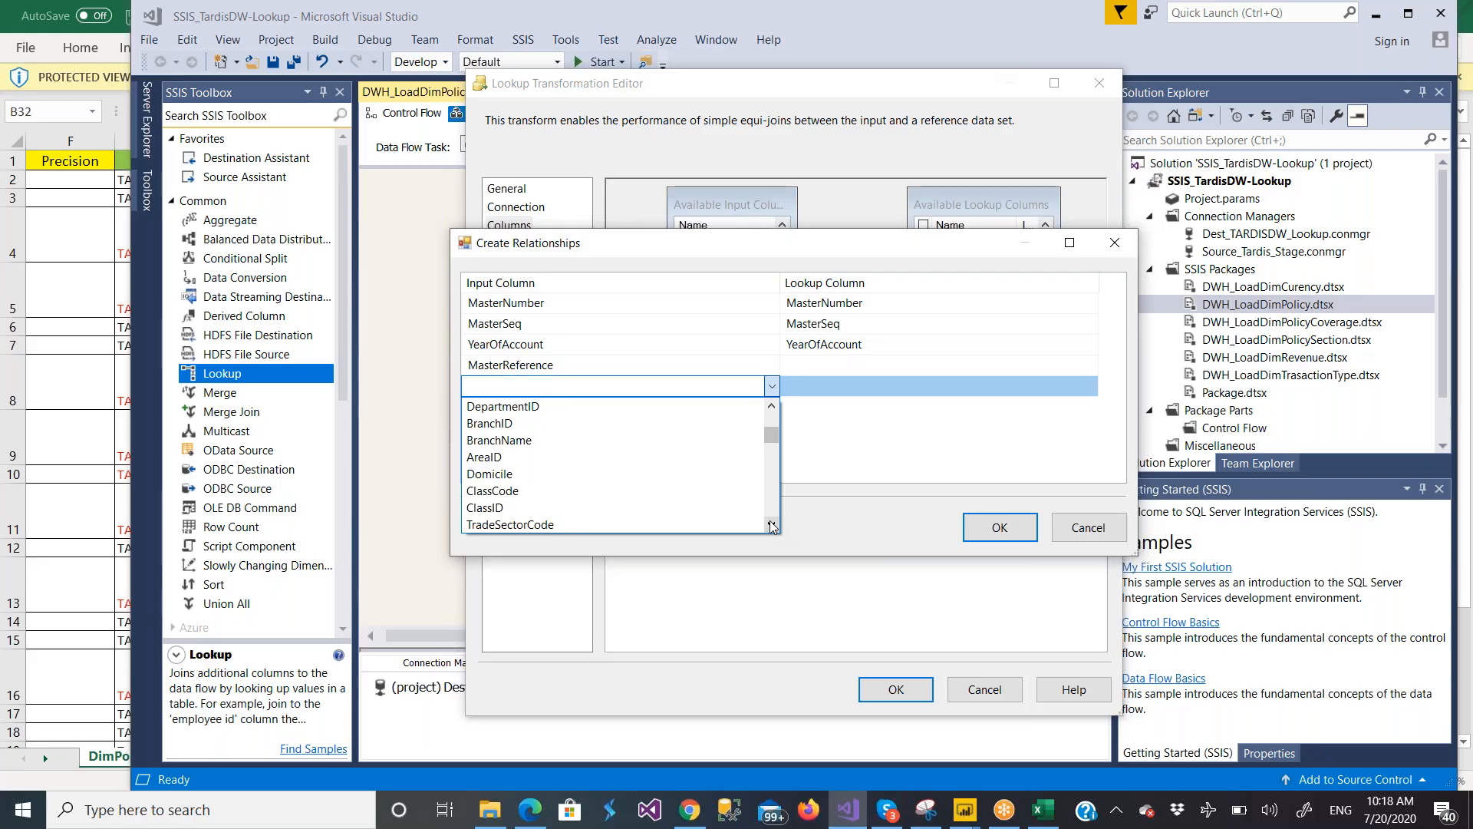
click(614, 474)
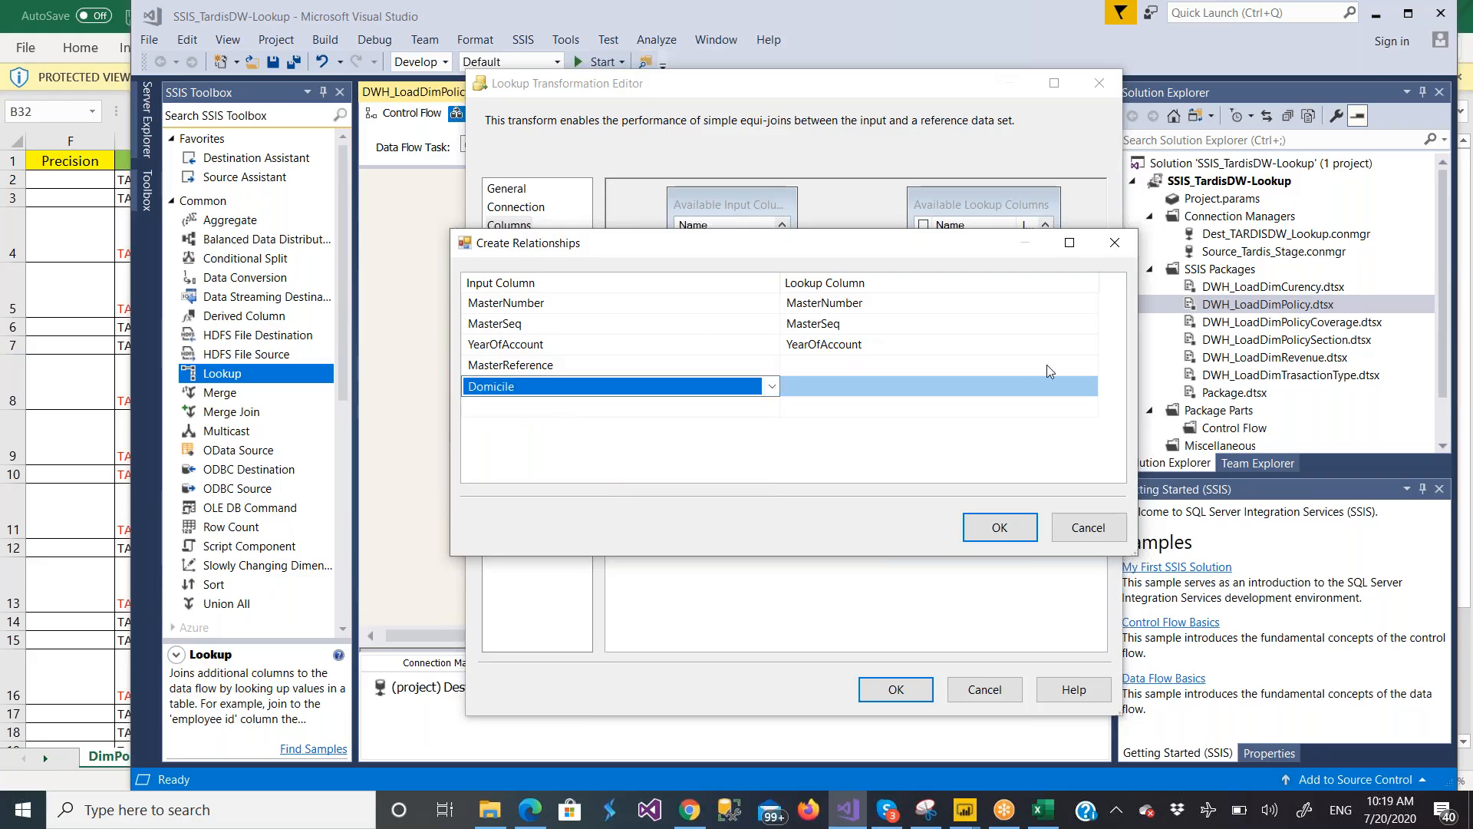
Pair the MasterReference and Domicile input columns with the lookup columns MasterReference and Domicile
click(1085, 368)
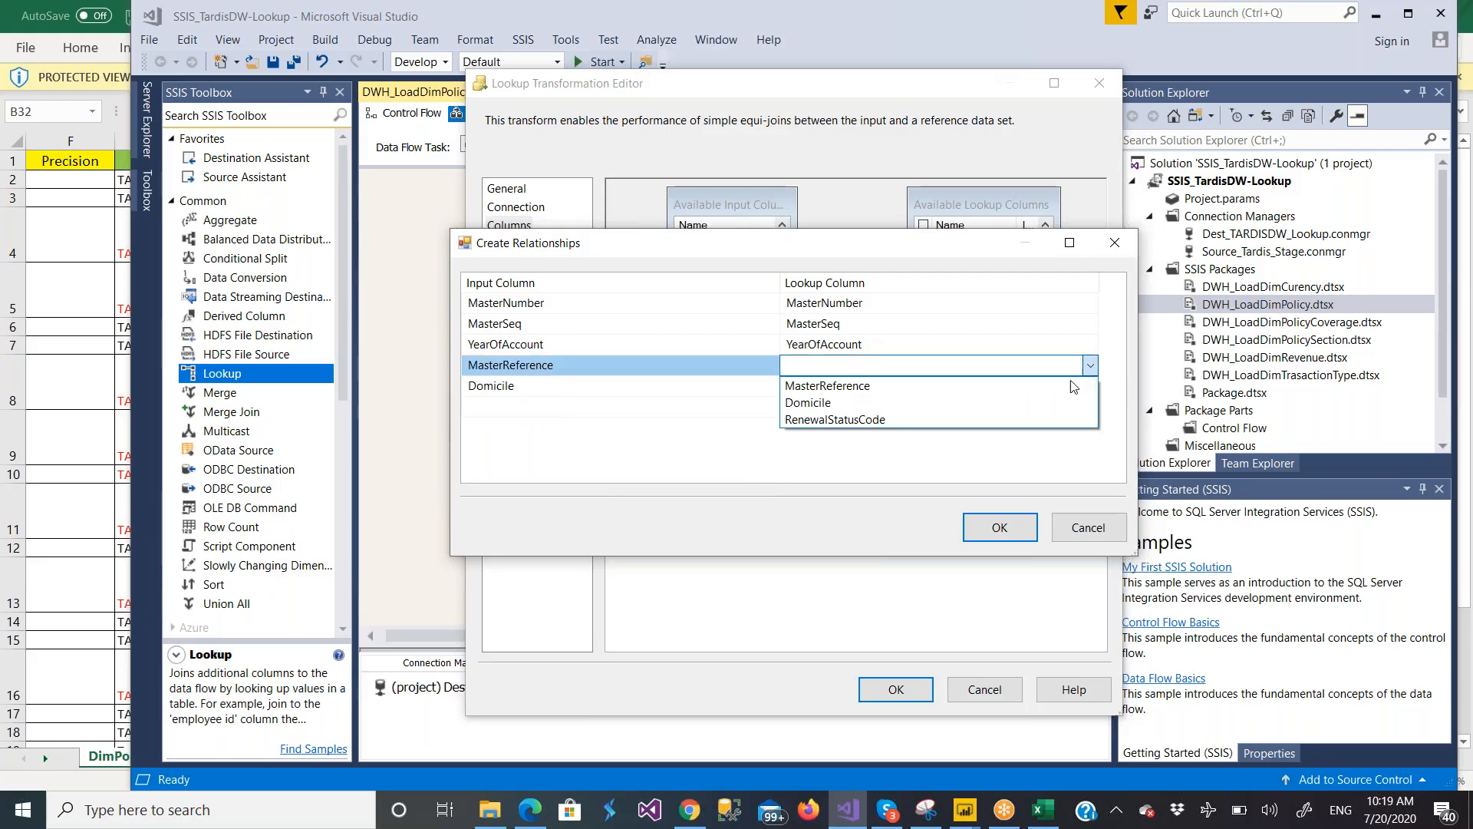
click(1053, 395)
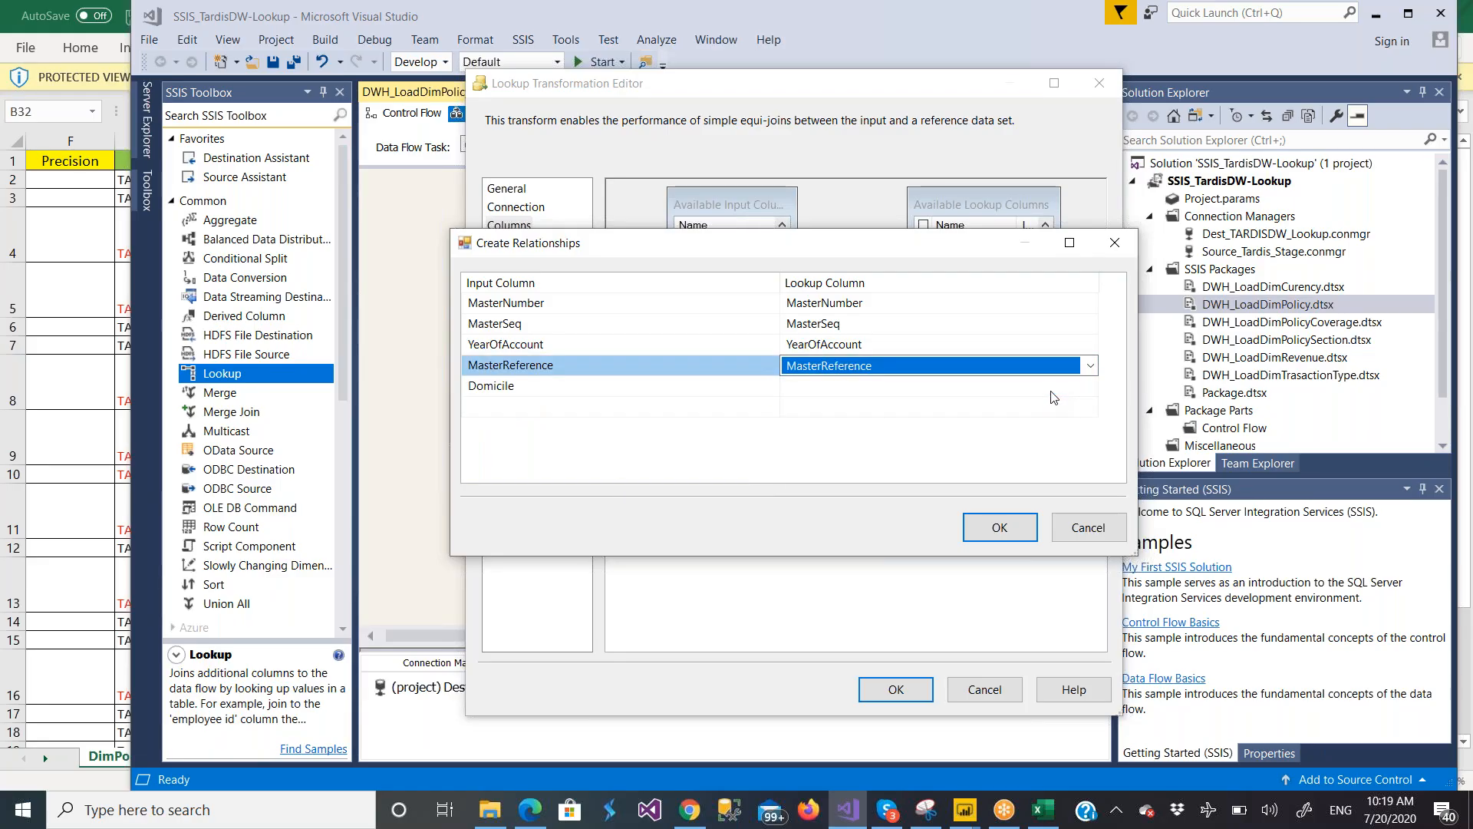
click(1090, 389)
click(1091, 389)
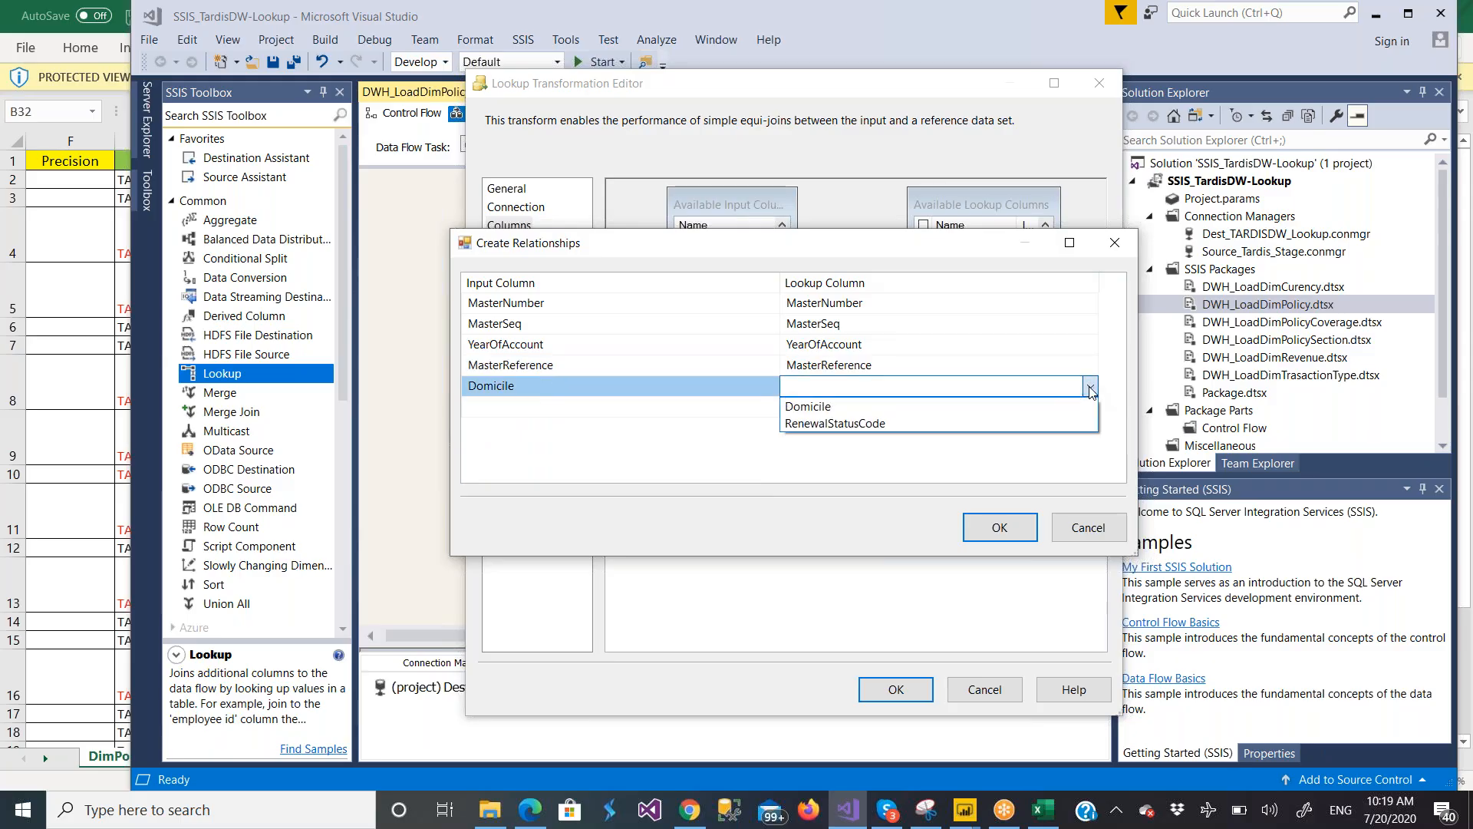
click(1050, 404)
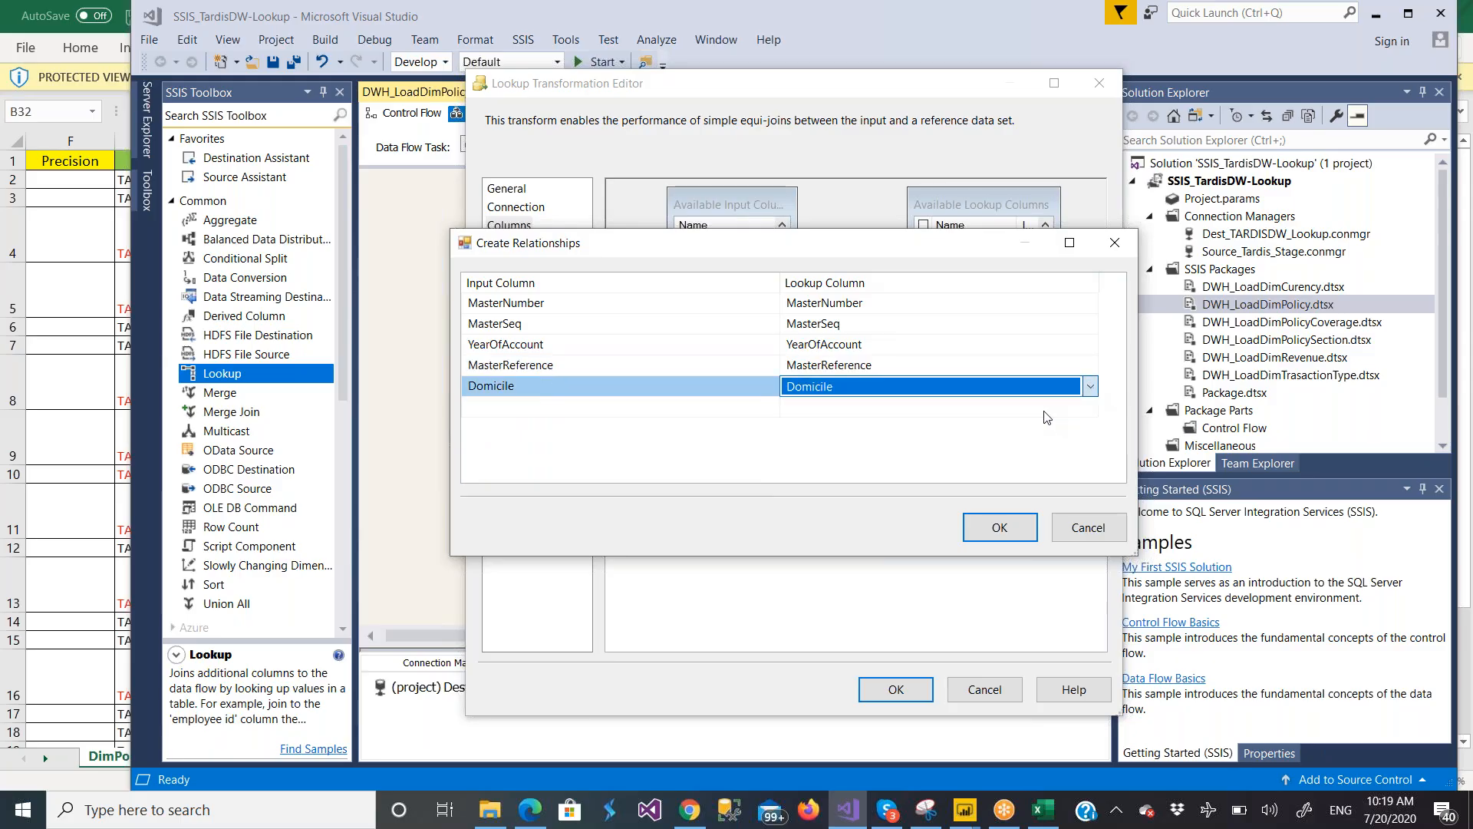
Consult the mapping workbook for the next attribute and add InceptionDate as the sixth relationship's input column
click(1040, 814)
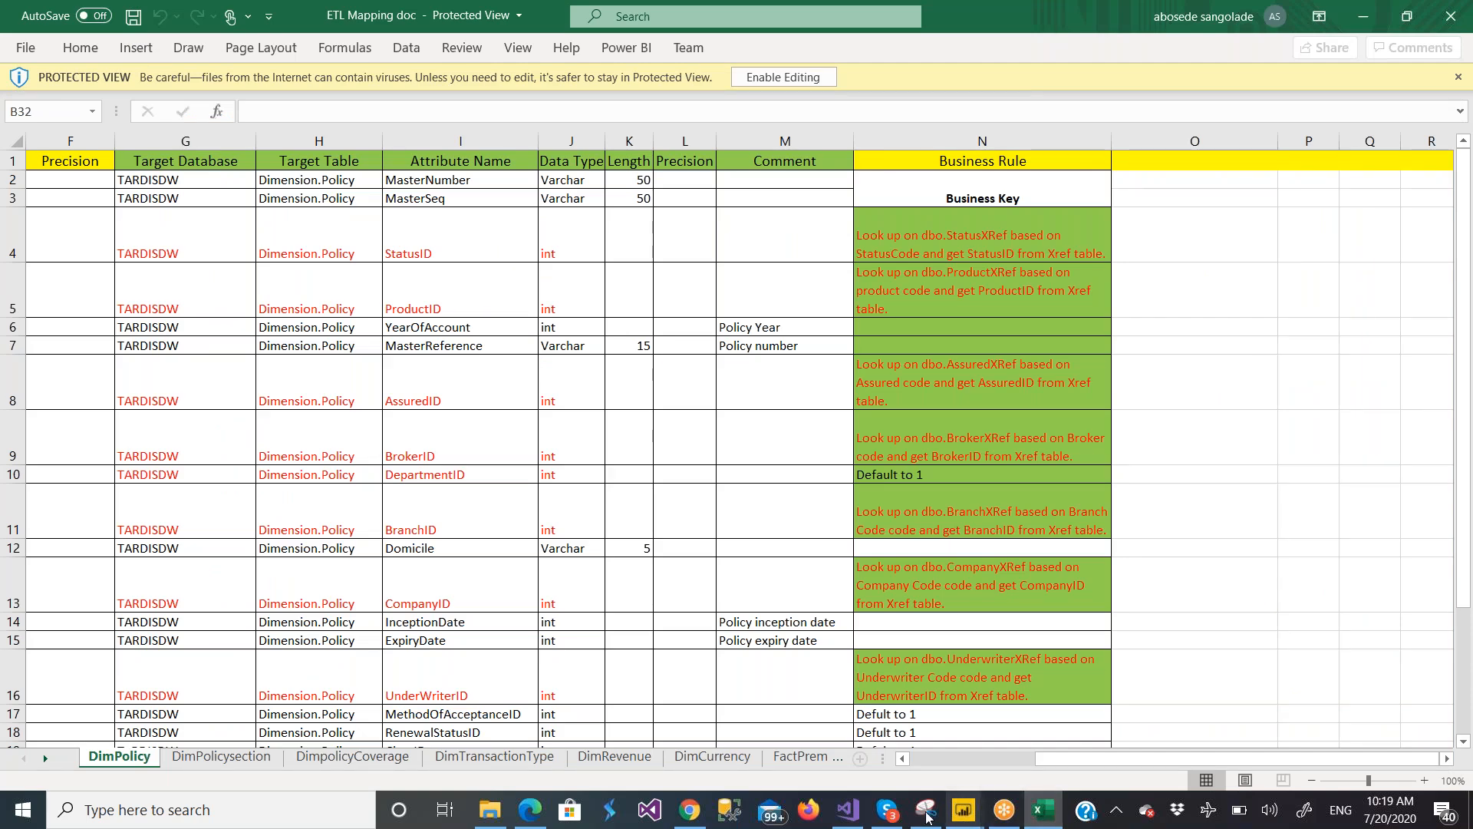
click(854, 814)
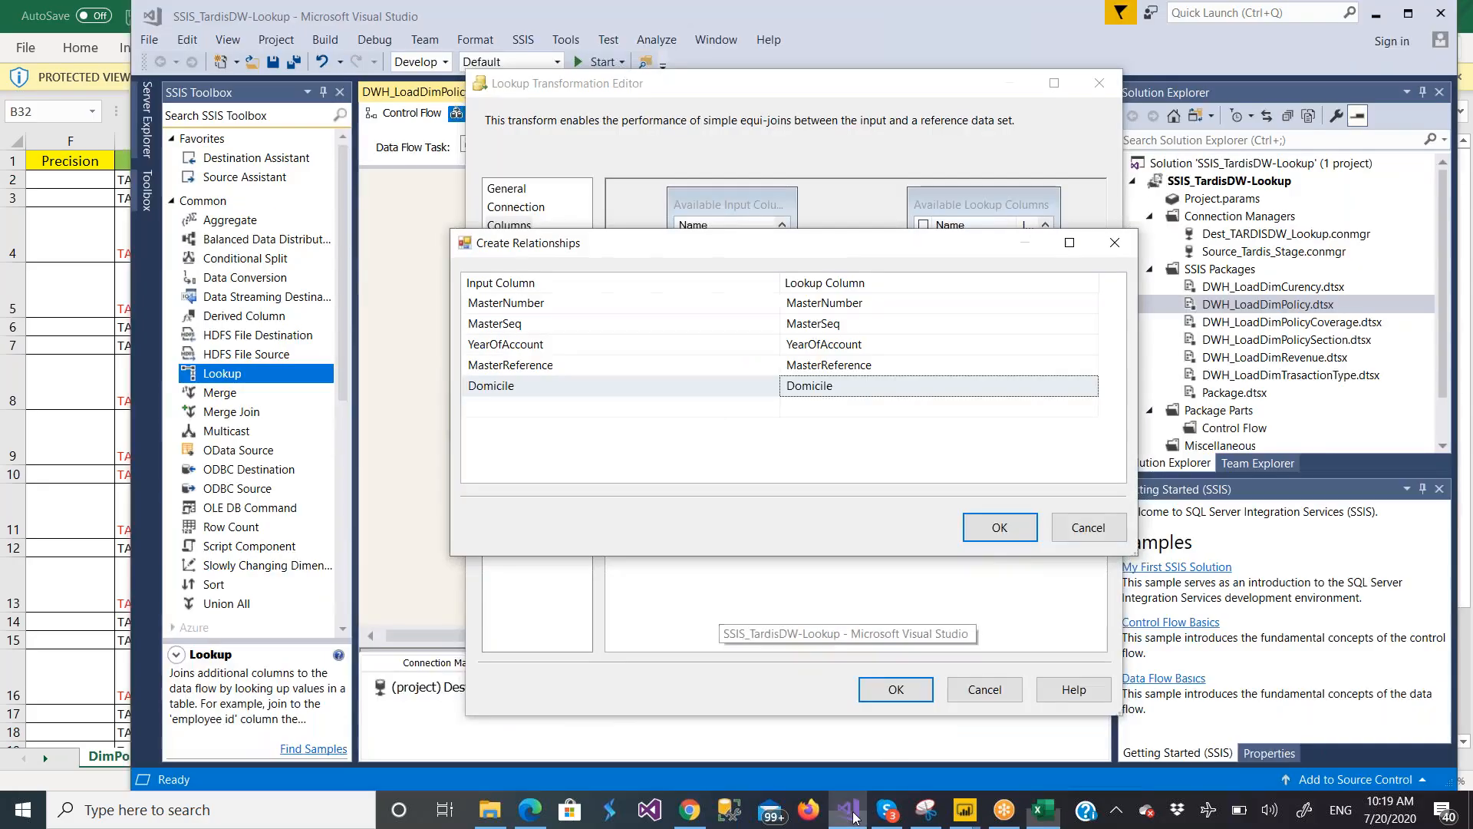
click(773, 412)
click(772, 409)
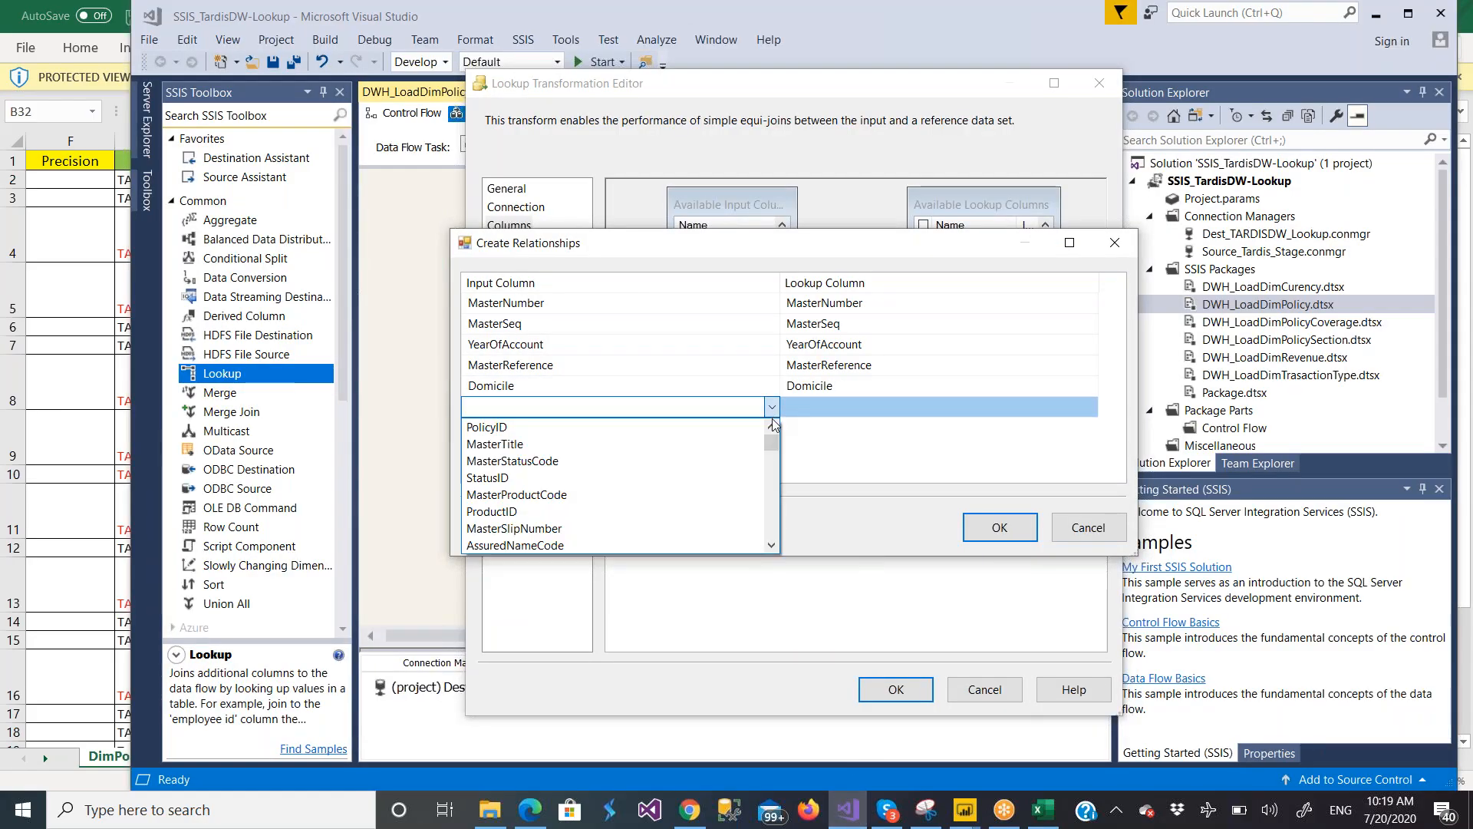
scroll(771, 544, down, 5)
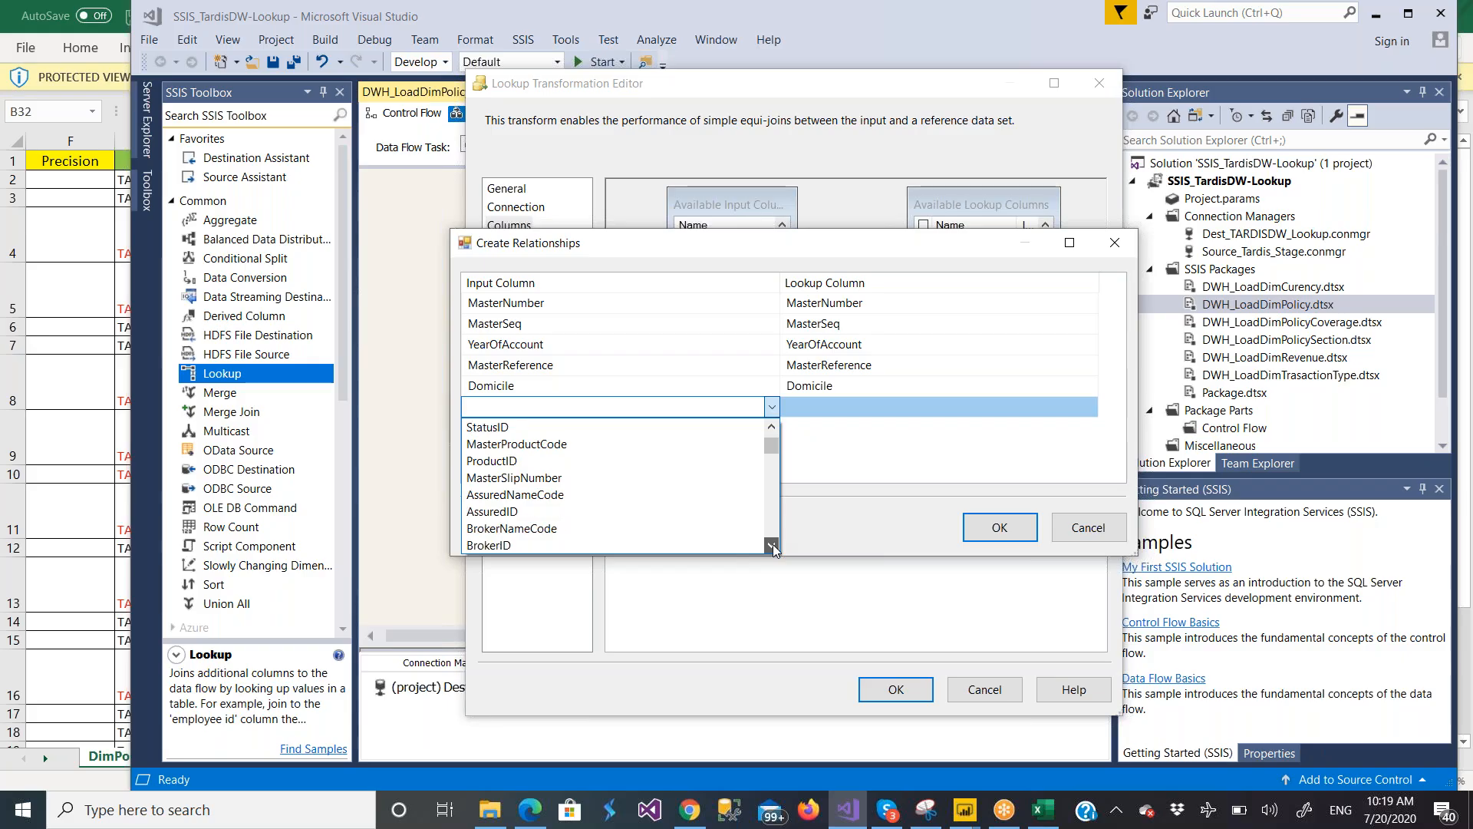
scroll(774, 546, down, 6)
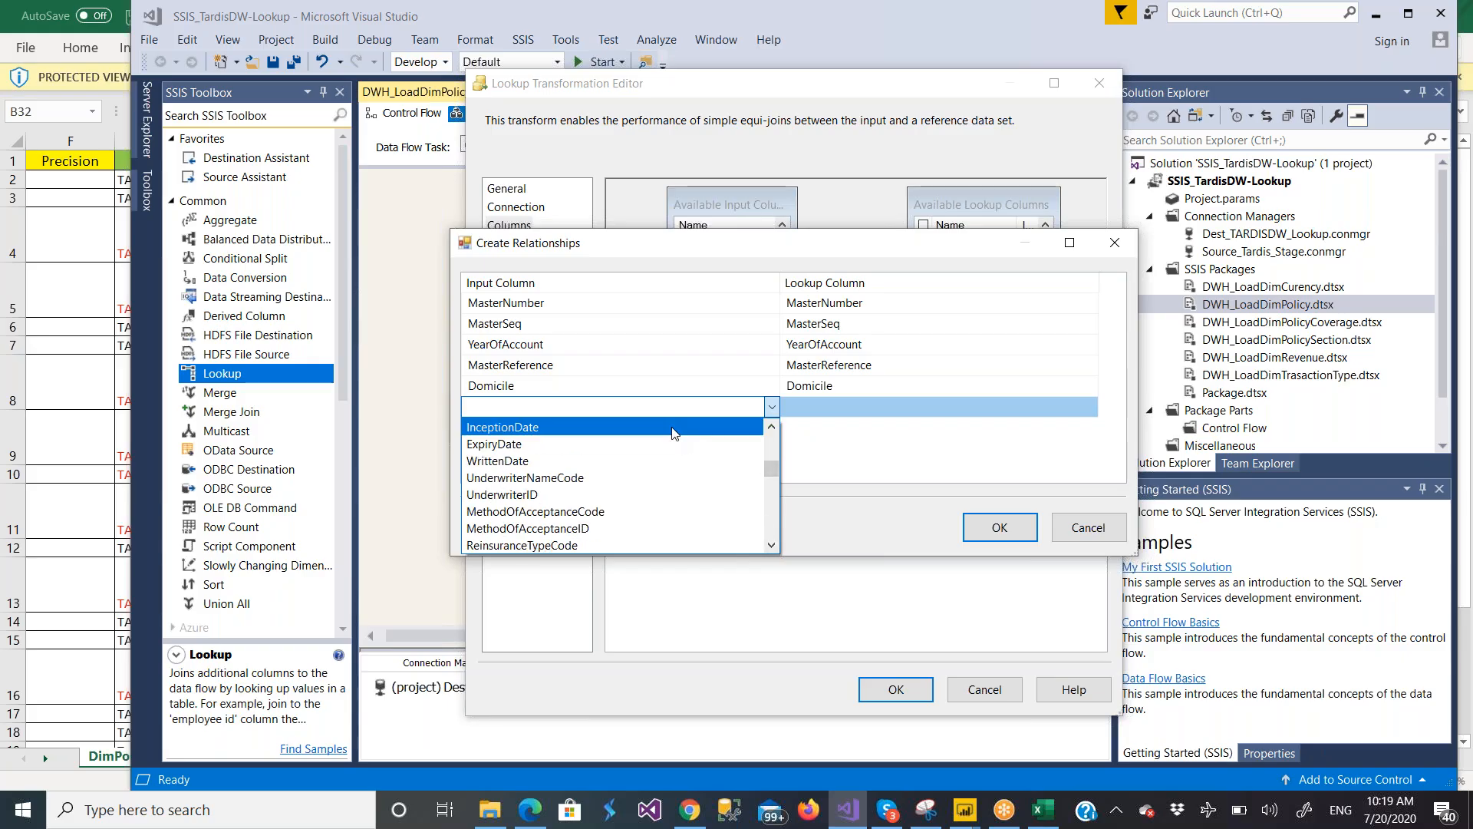
click(672, 433)
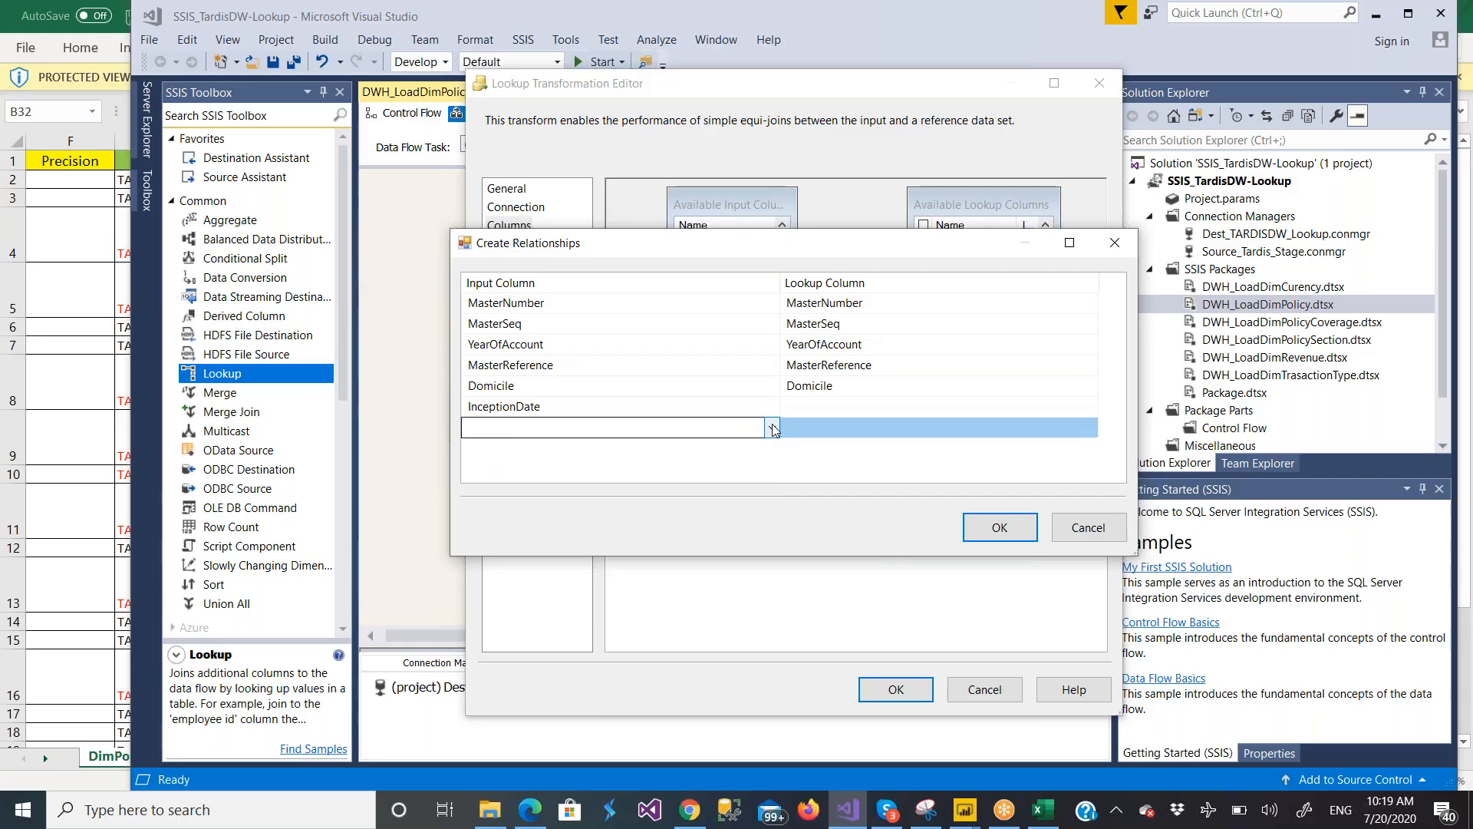
Add ExpiryDate as the input column of a seventh relationship
click(773, 429)
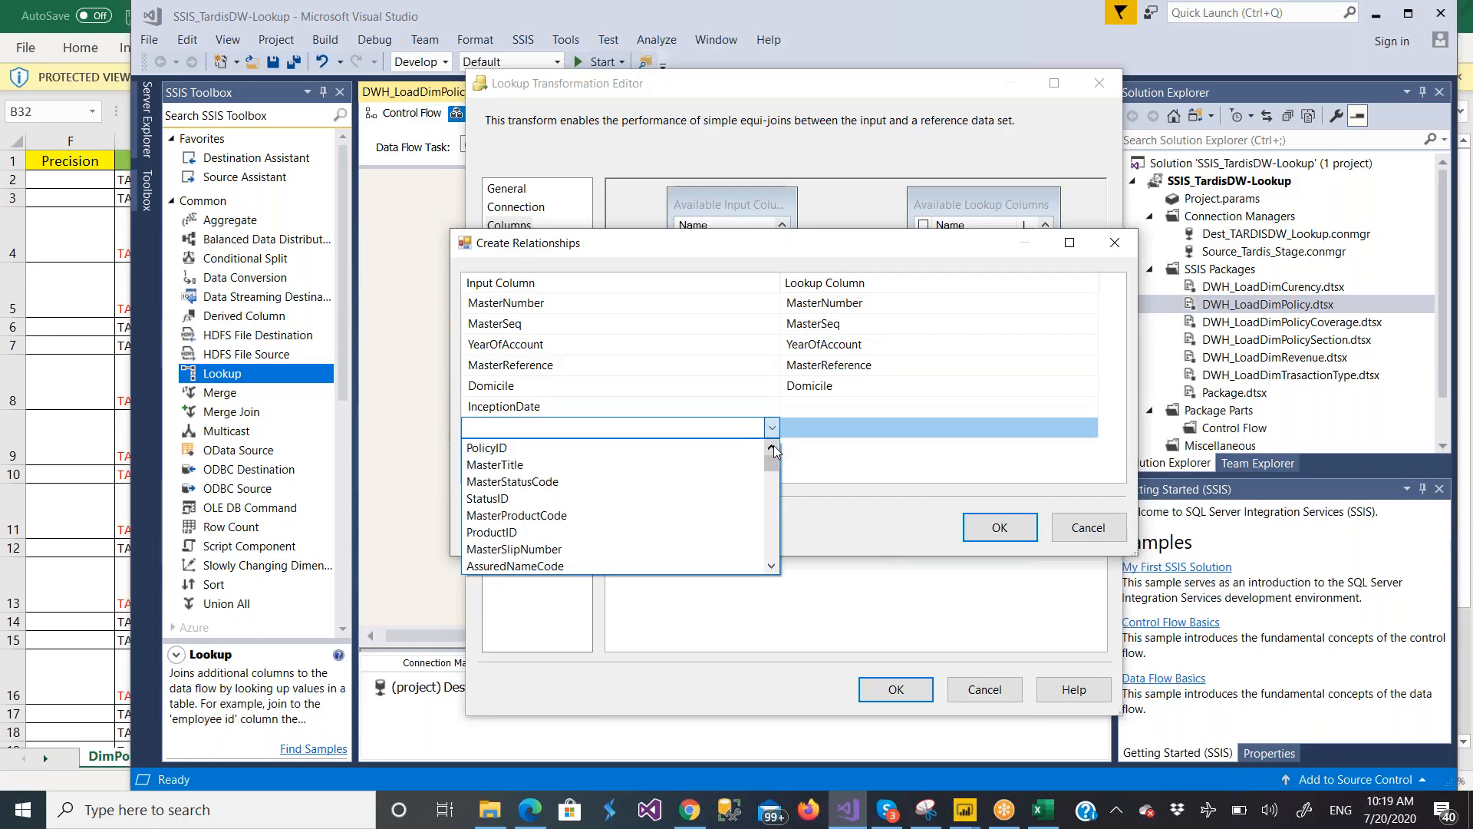
scroll(772, 568, down, 5)
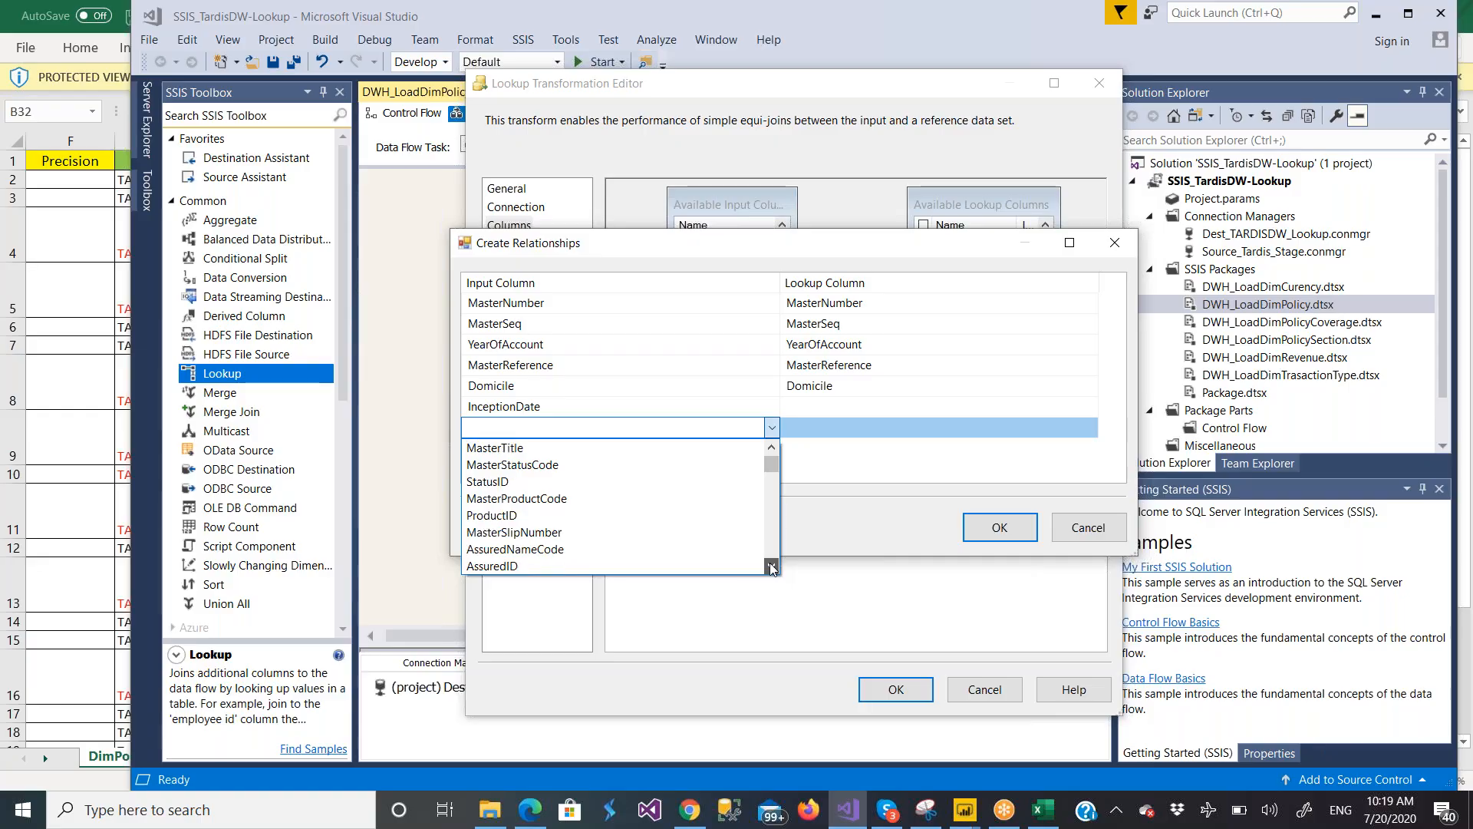
scroll(772, 568, down, 3)
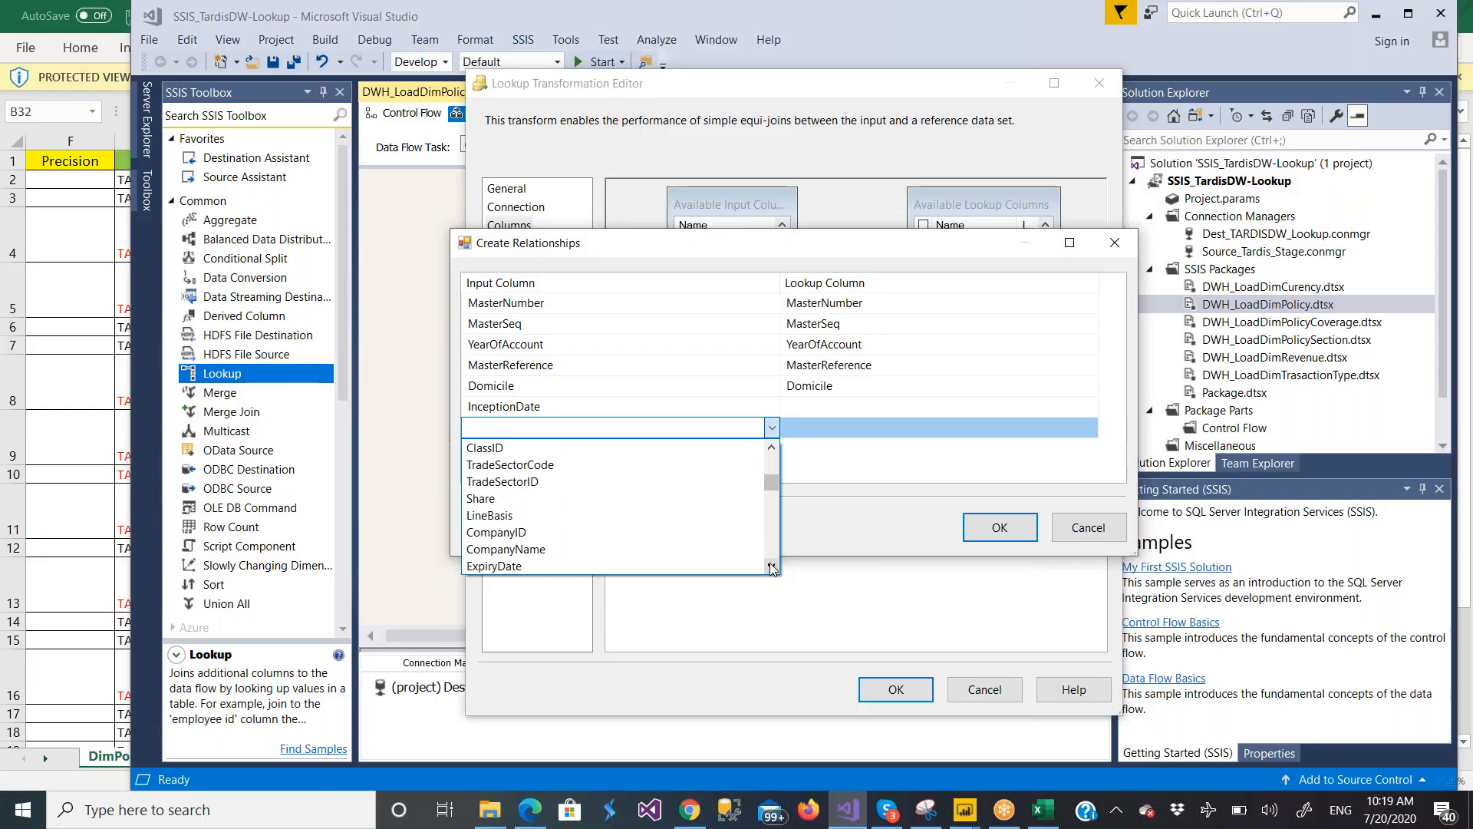
click(706, 566)
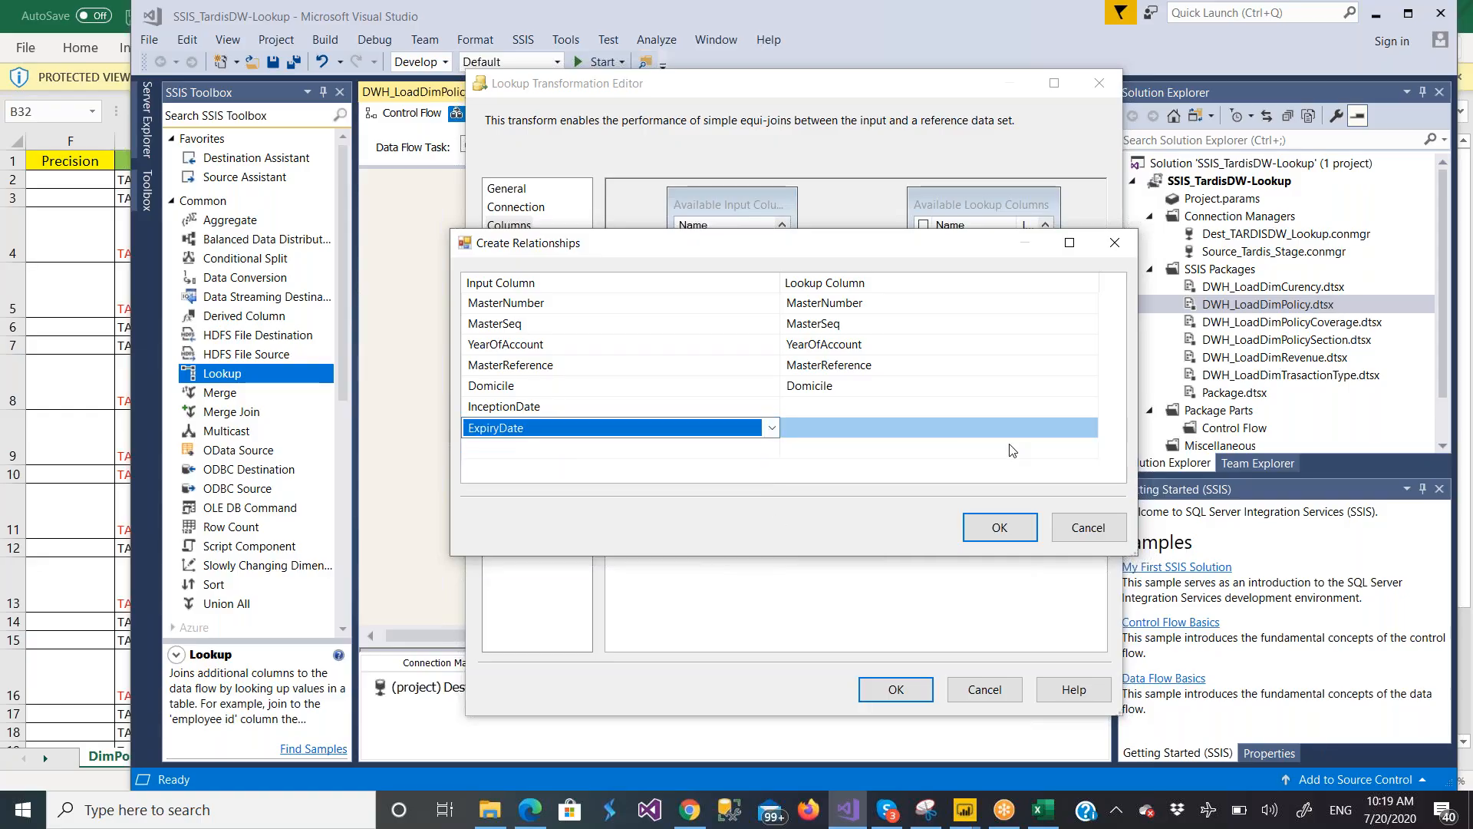
Pair the InceptionDate and ExpiryDate input columns with the lookup columns InceptionDate and ExpiryDate
click(1090, 408)
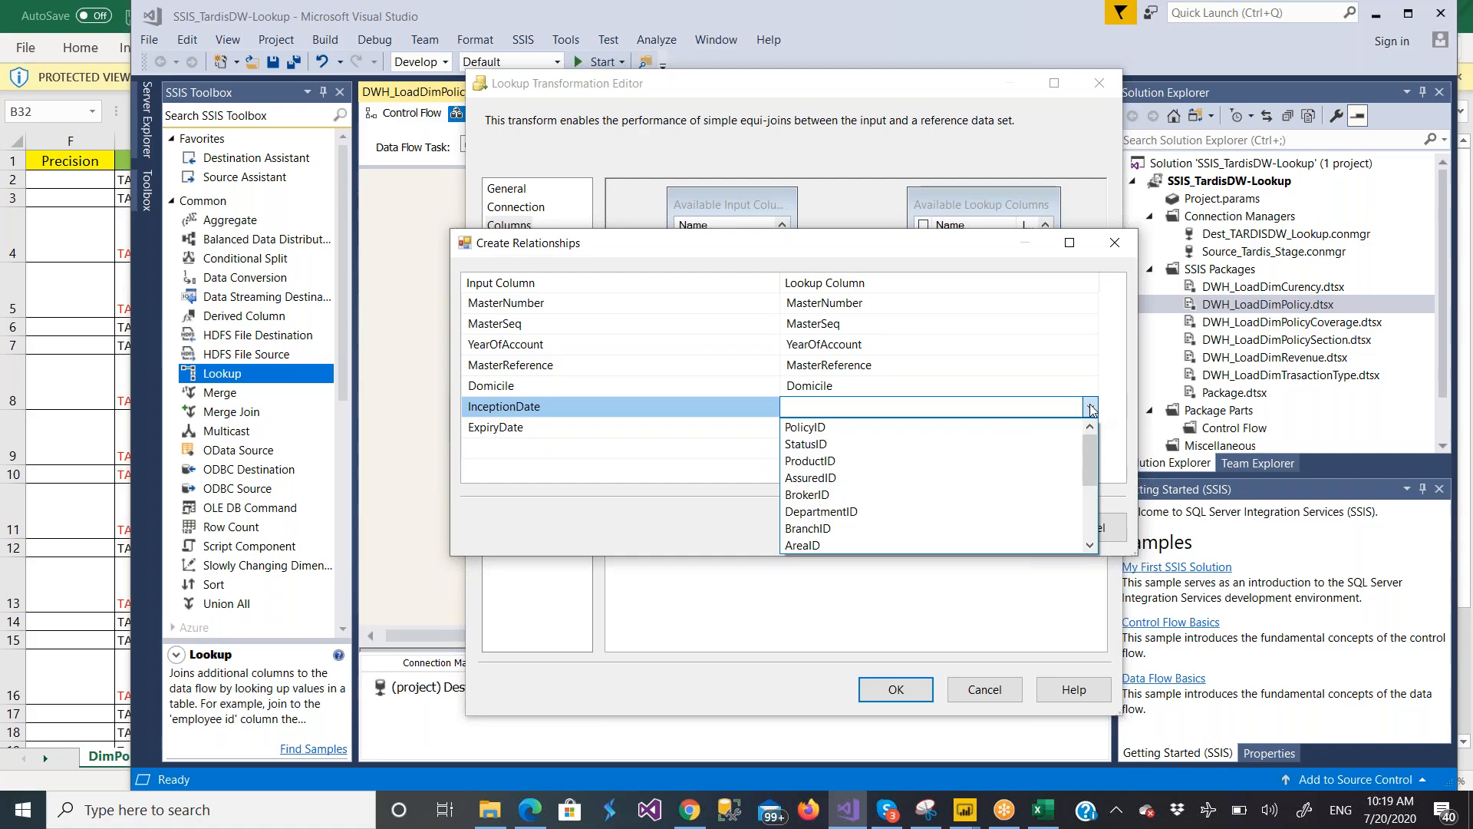
click(1090, 546)
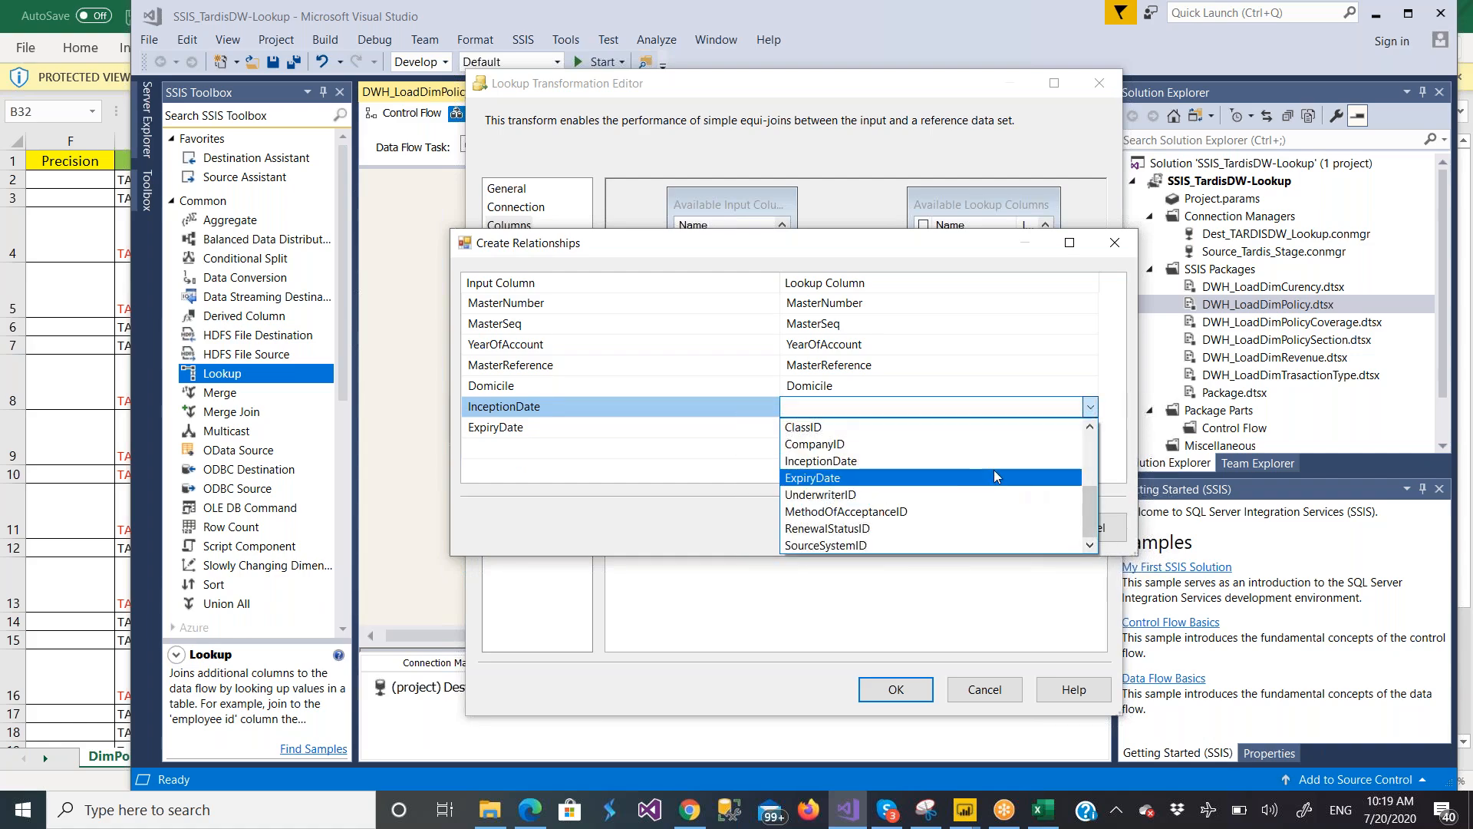
click(993, 463)
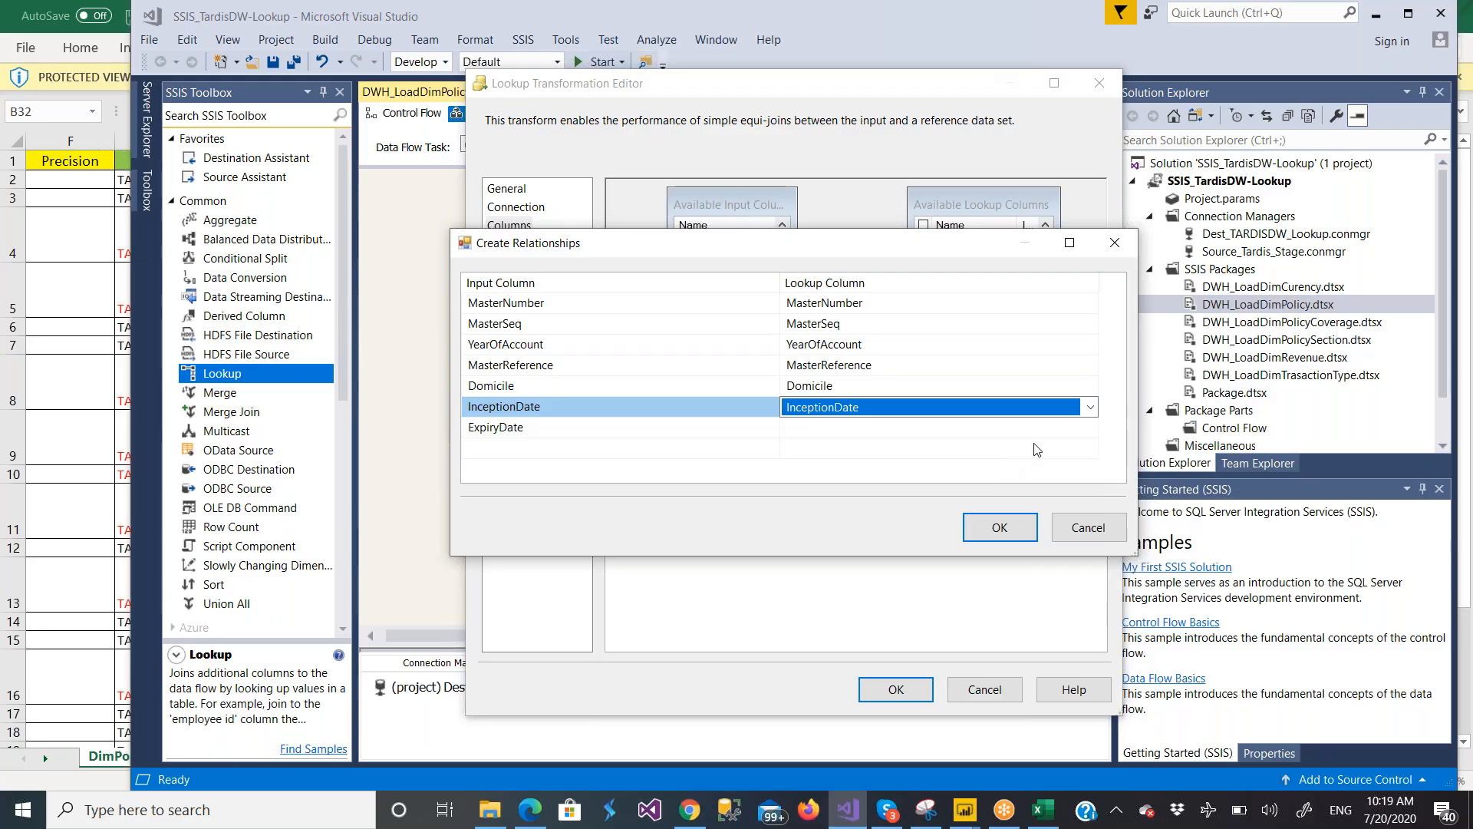
click(1090, 428)
click(1091, 427)
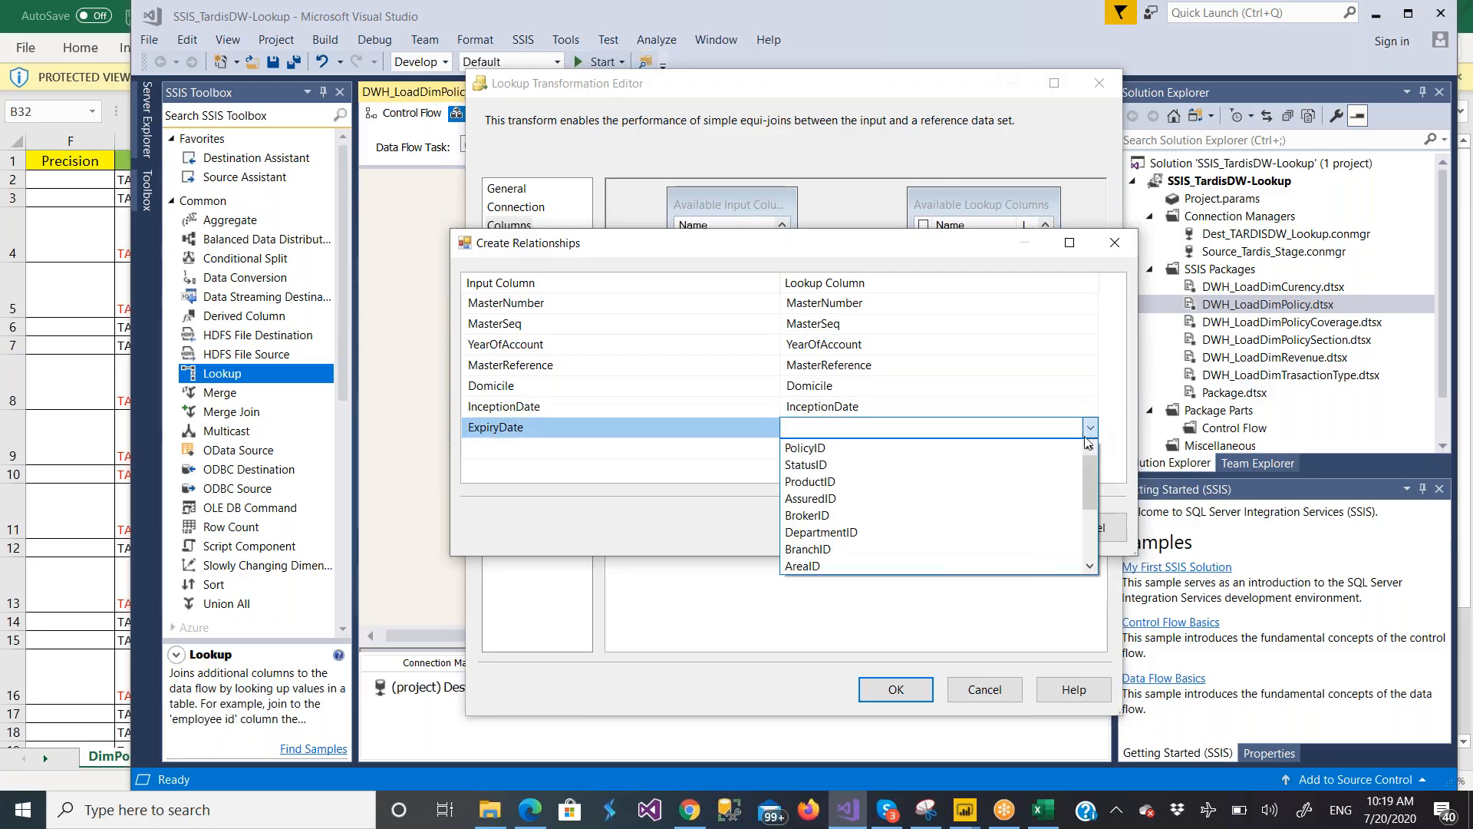
click(1090, 567)
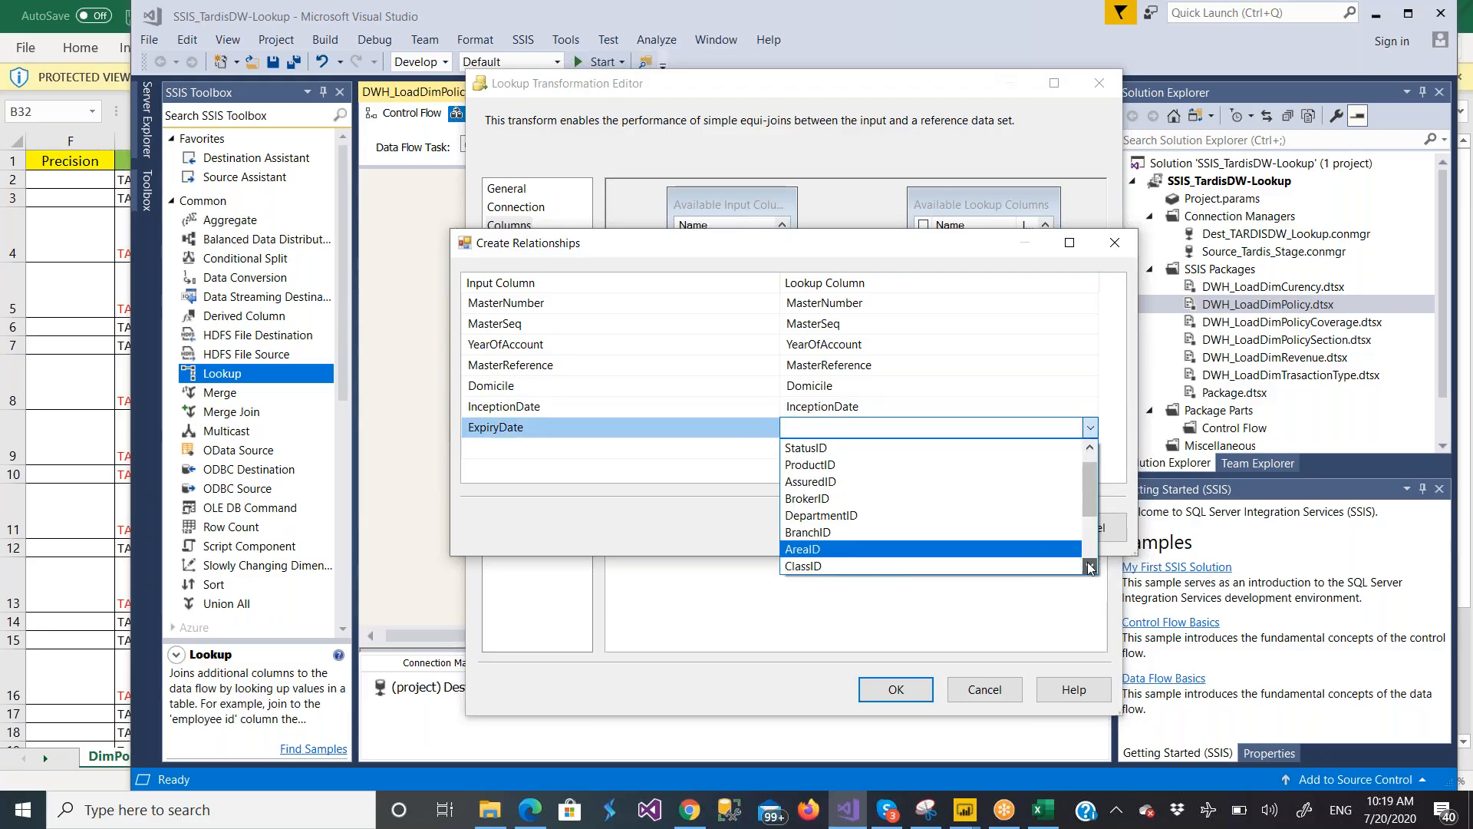
click(1000, 500)
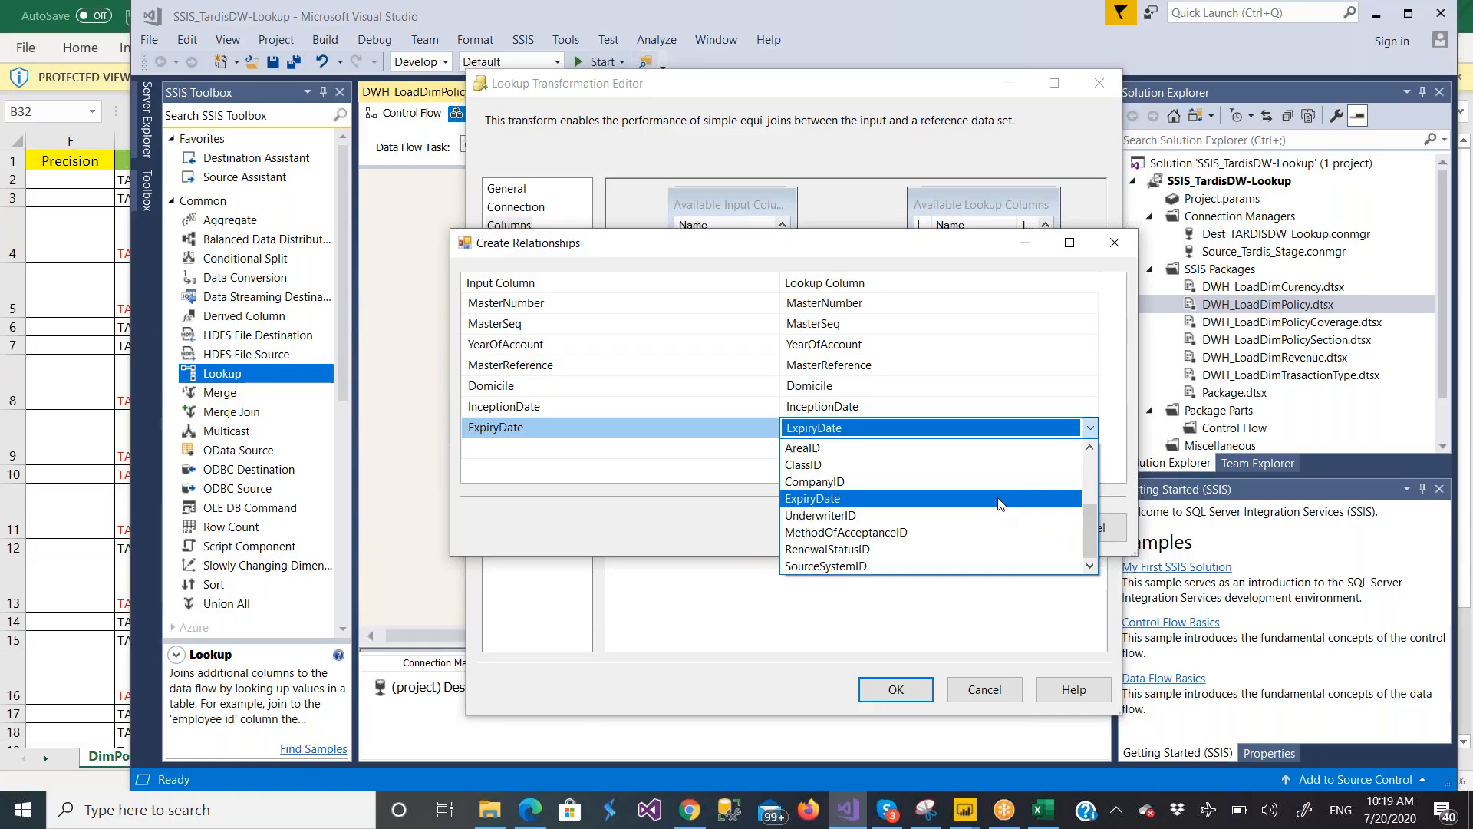
Check the mapping workbook for remaining Dimension.Policy attributes, and accept the relationships together with the Lookup transformation's settings
click(1041, 810)
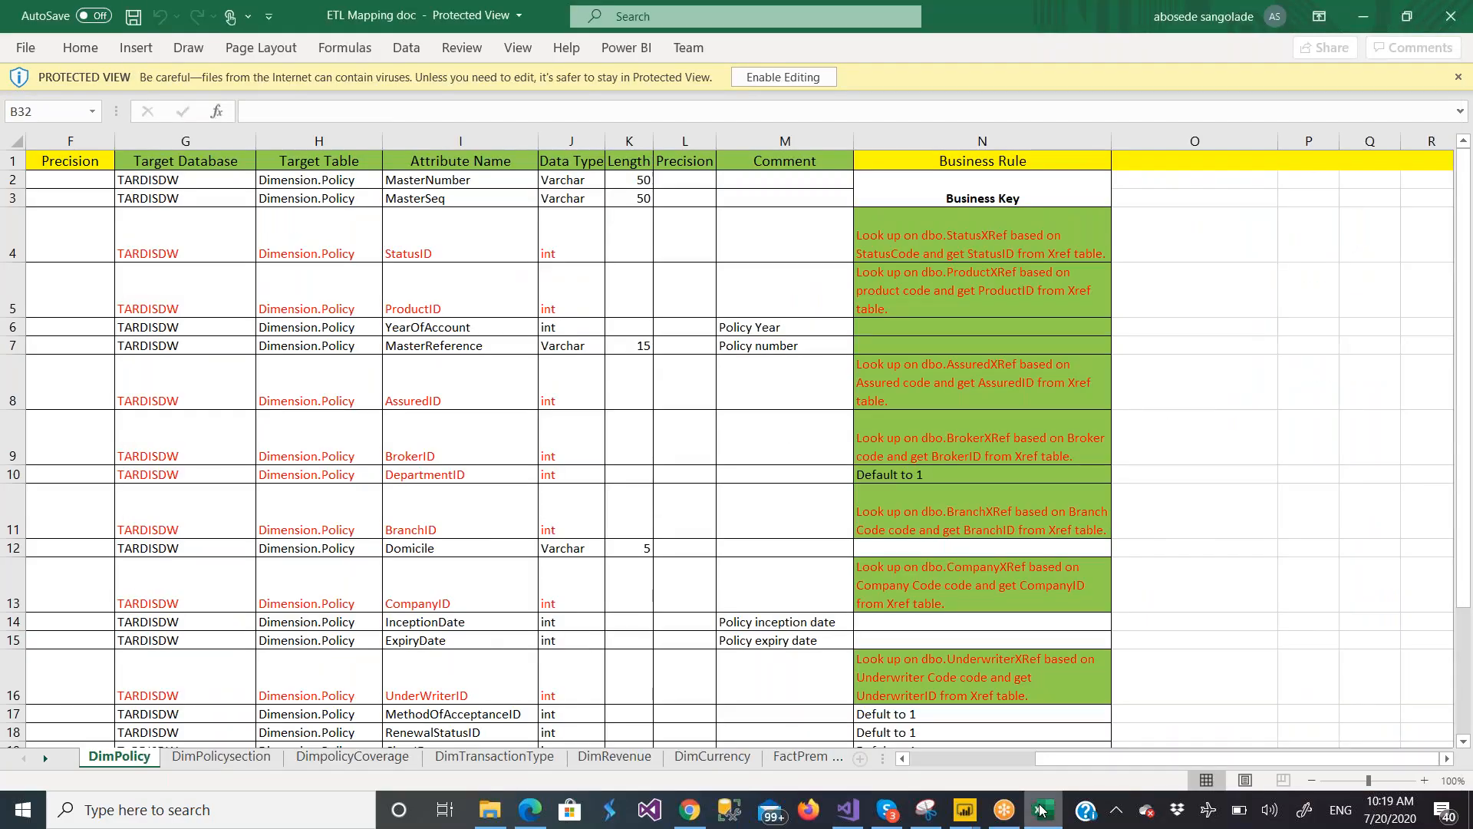
scroll(1041, 810, down, 2)
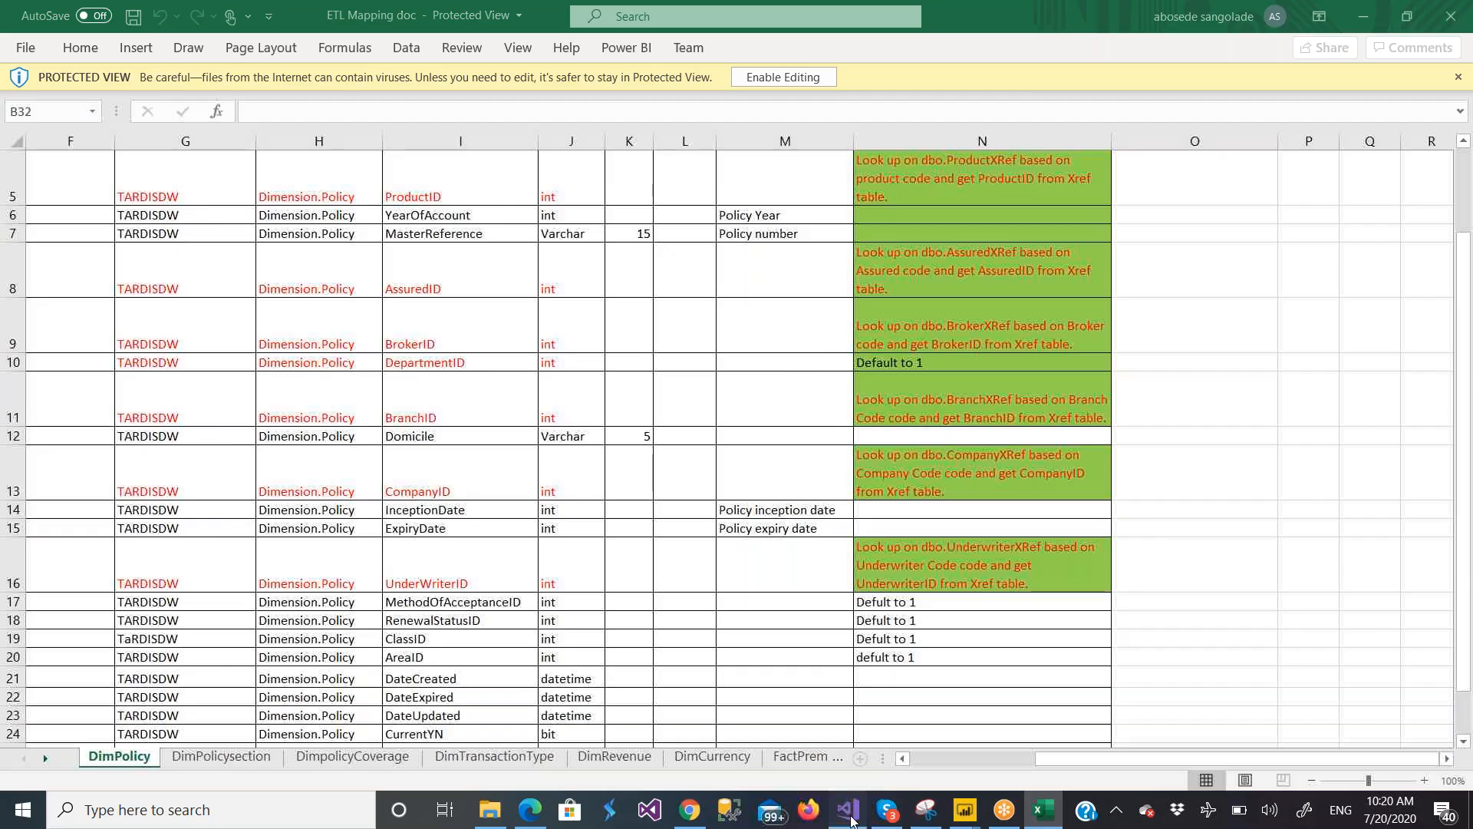
click(849, 815)
click(989, 530)
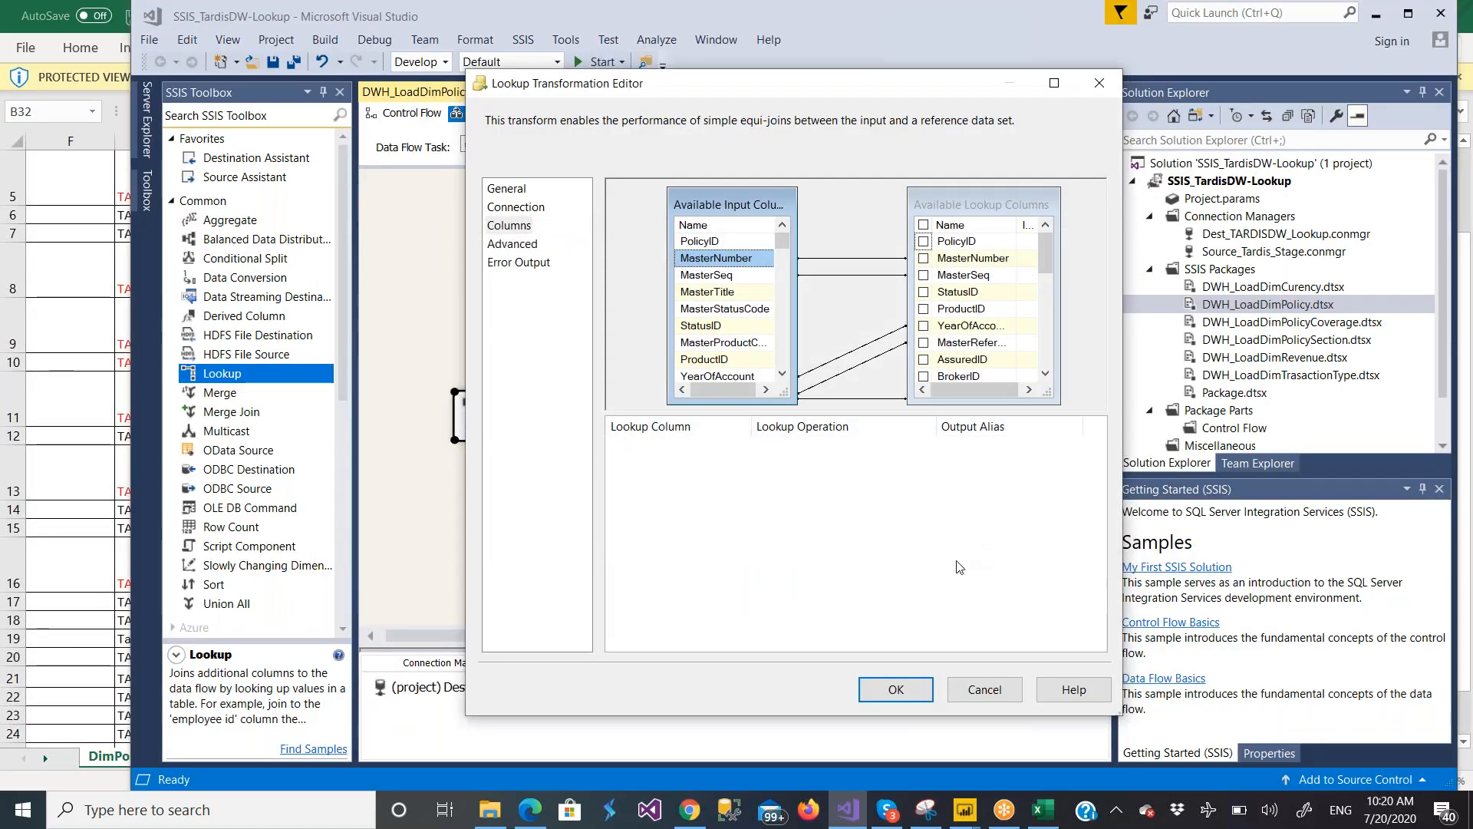
click(896, 694)
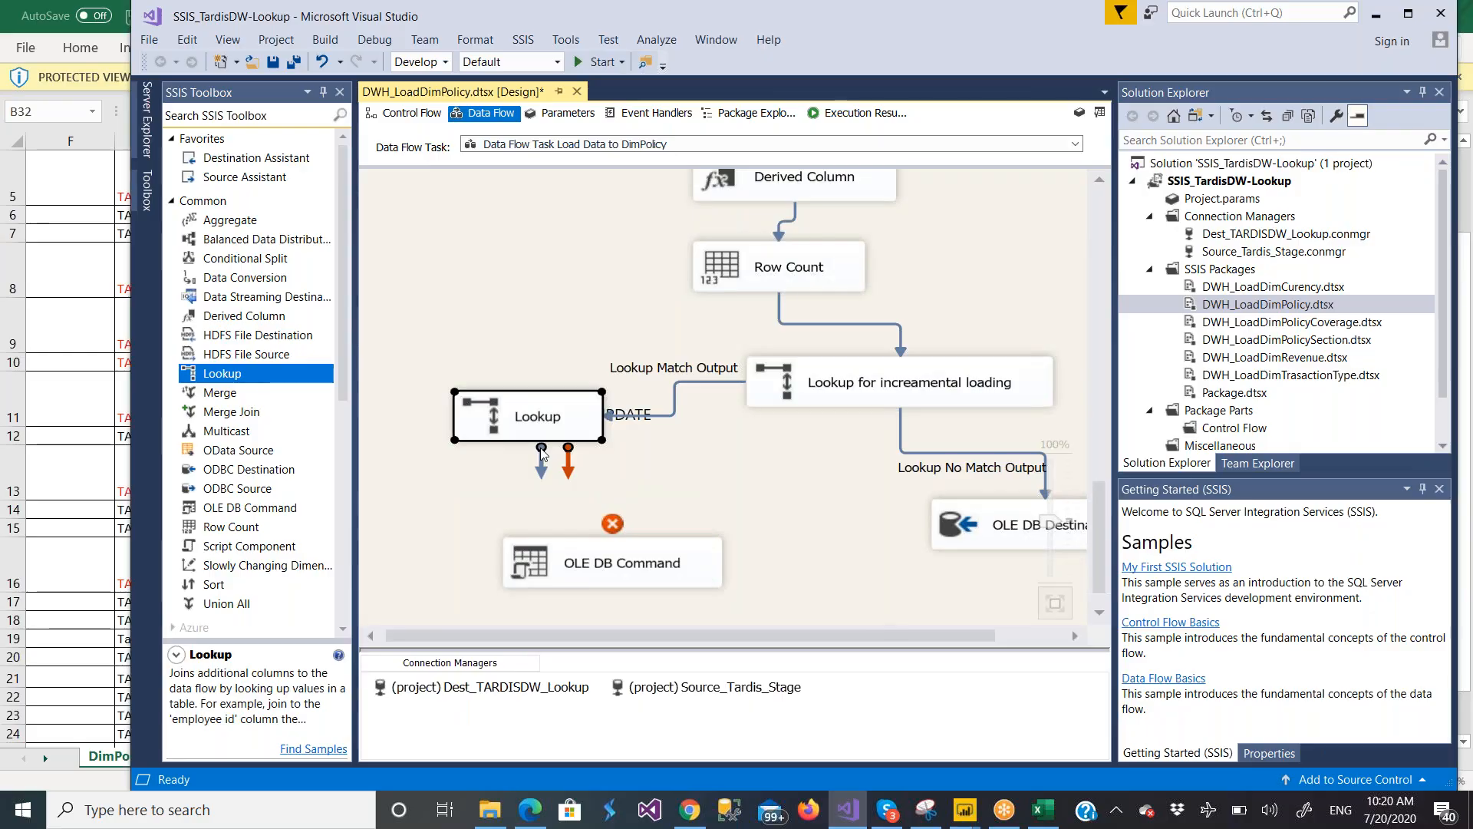
Connect the second Lookup to the OLE DB Command using the Lookup No Match Output
drag(541, 453, 580, 574)
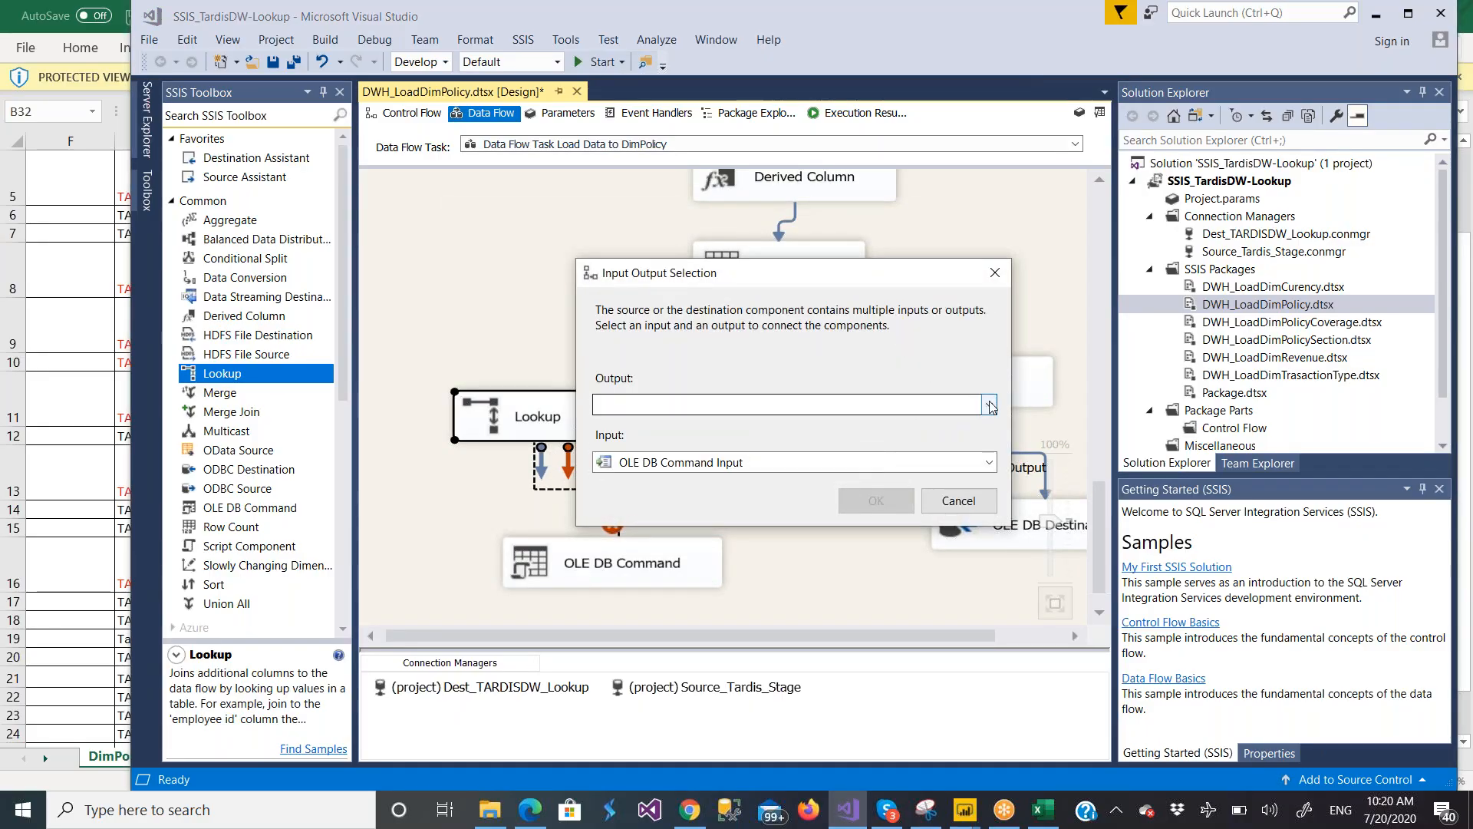
click(989, 406)
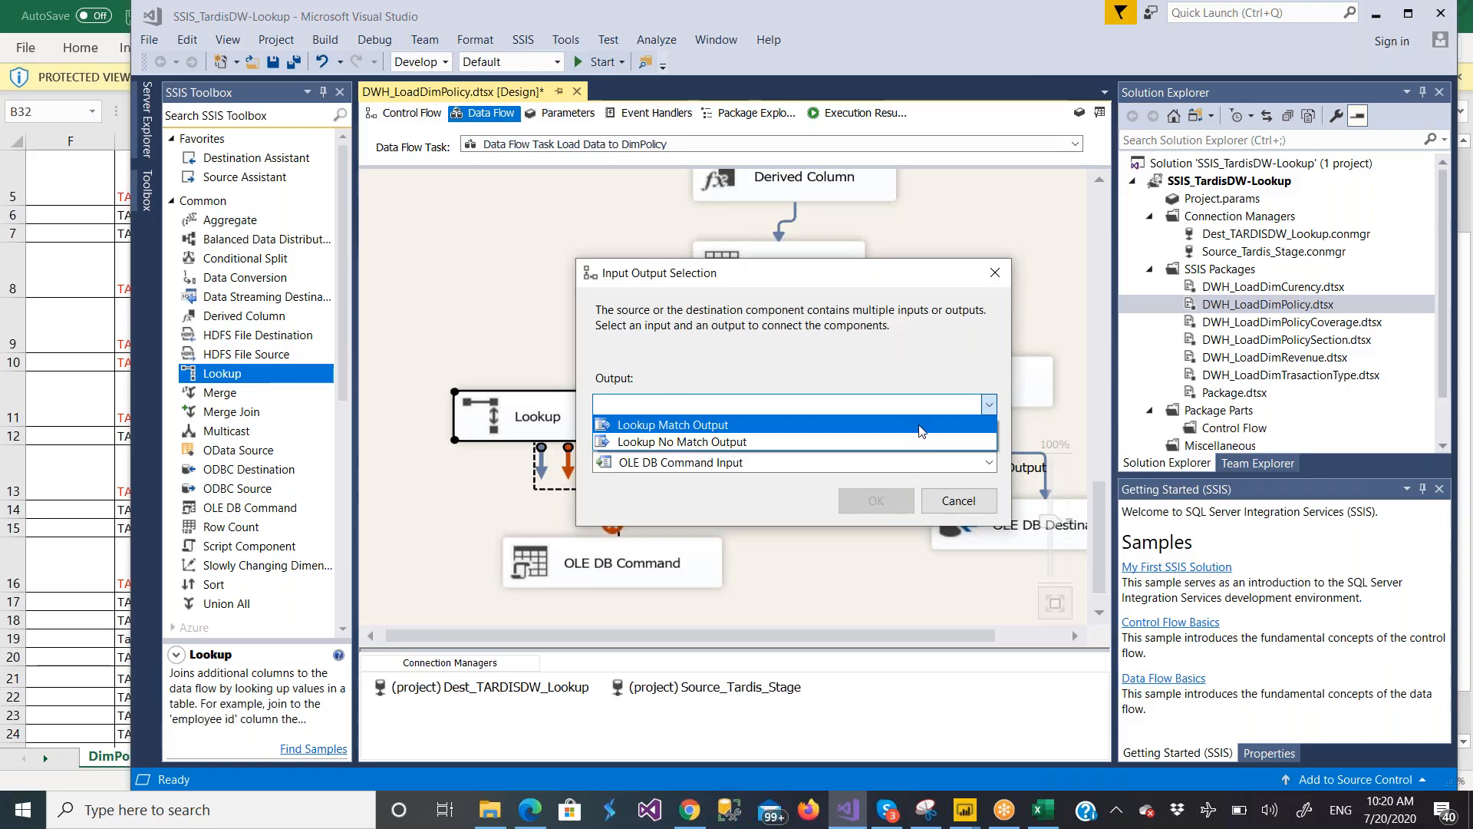
click(917, 442)
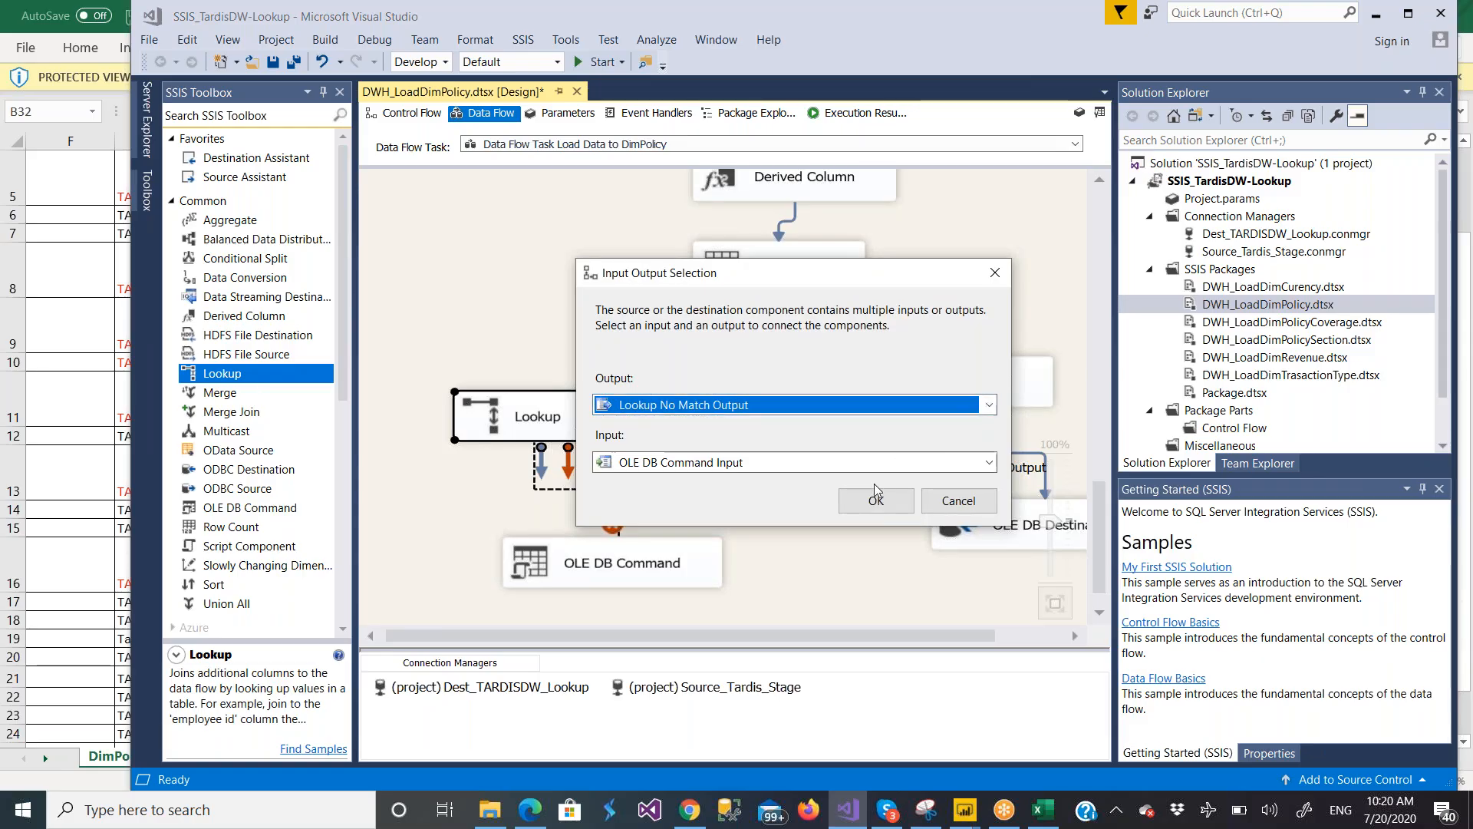
click(876, 497)
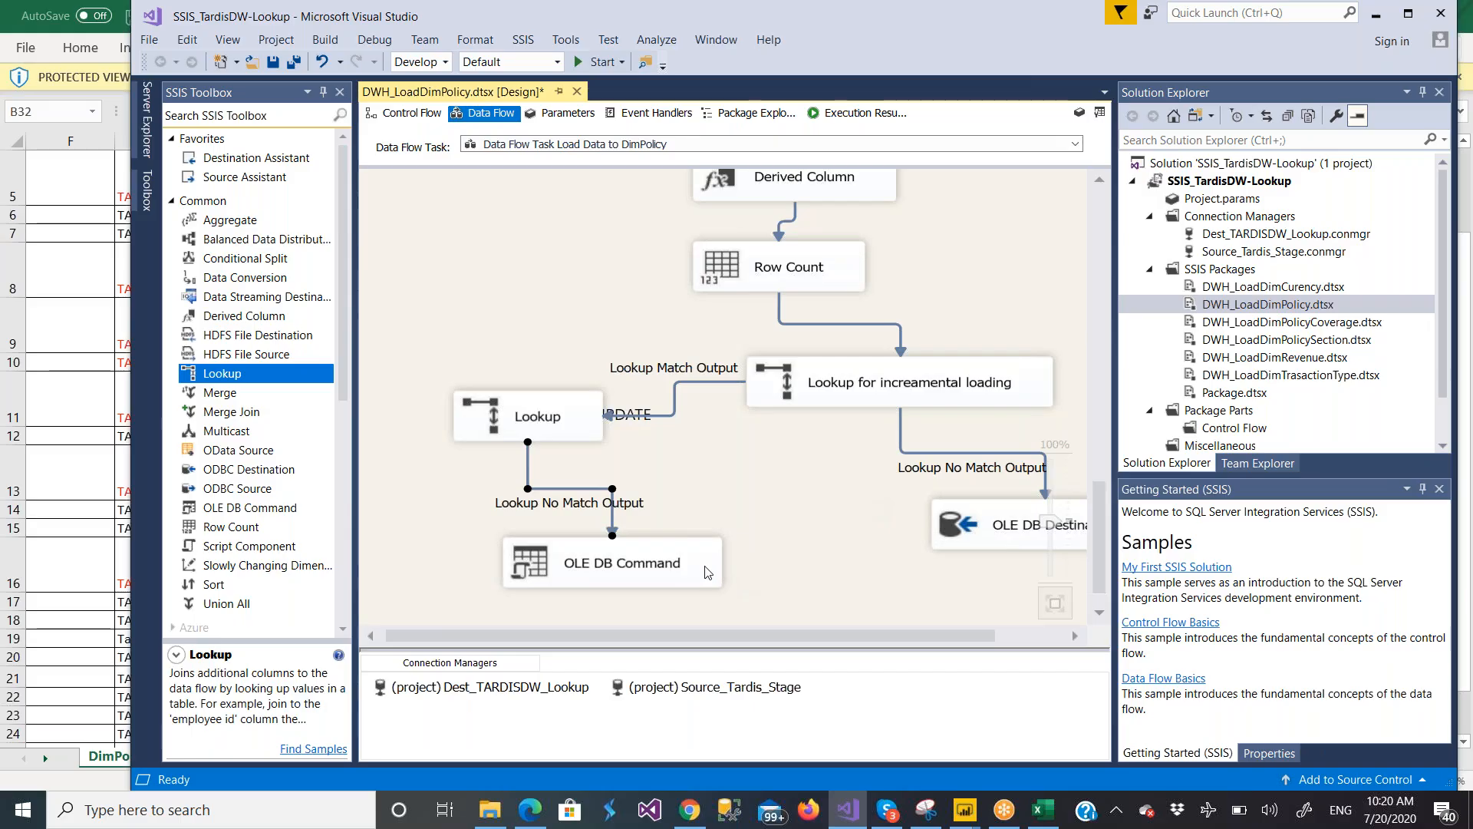
Save and test-run the DWH_LoadDimPolicy package, ending the debug session and closing its output log once the data flow is reviewed
click(272, 61)
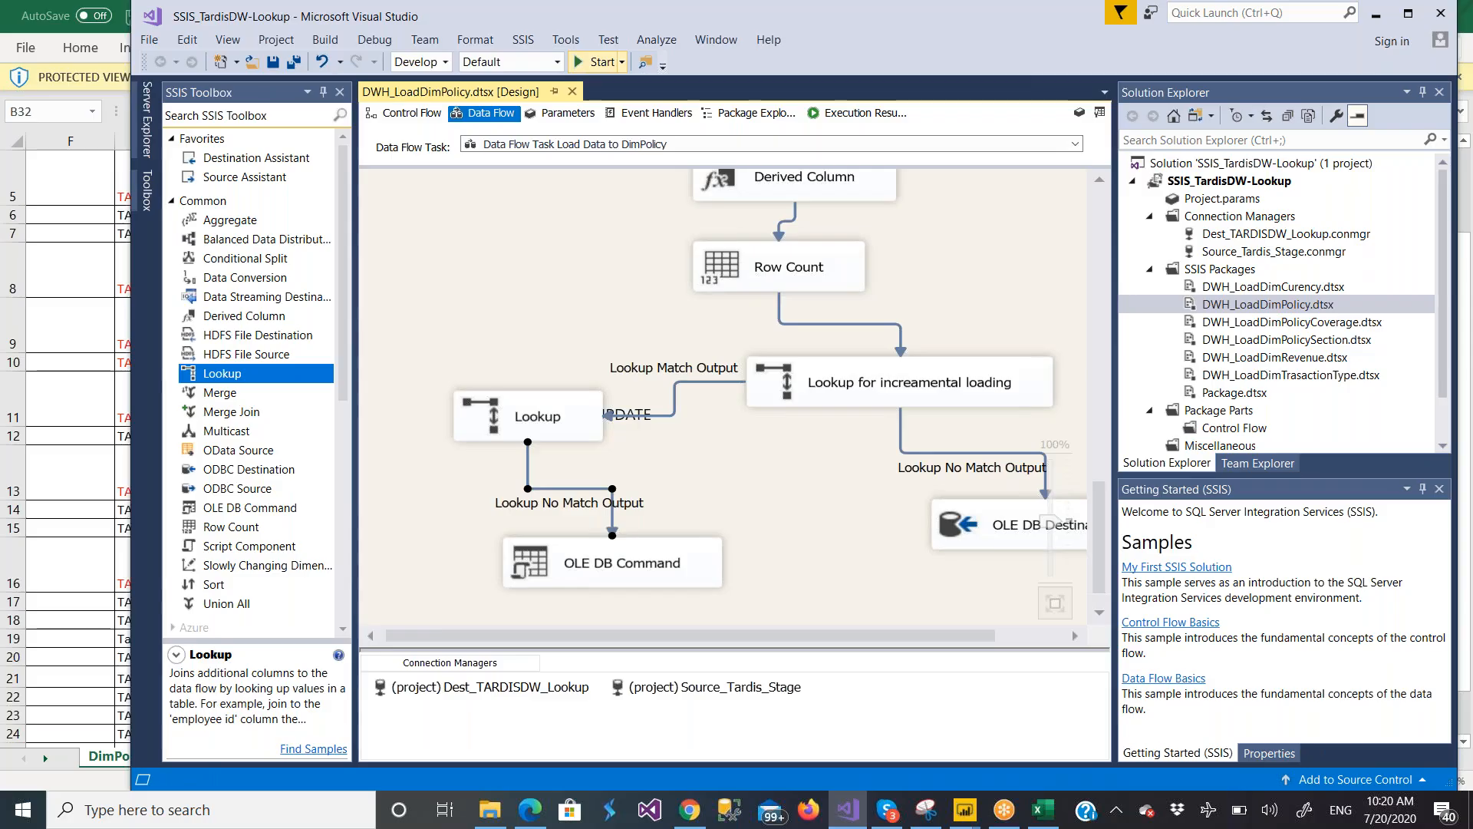
click(597, 61)
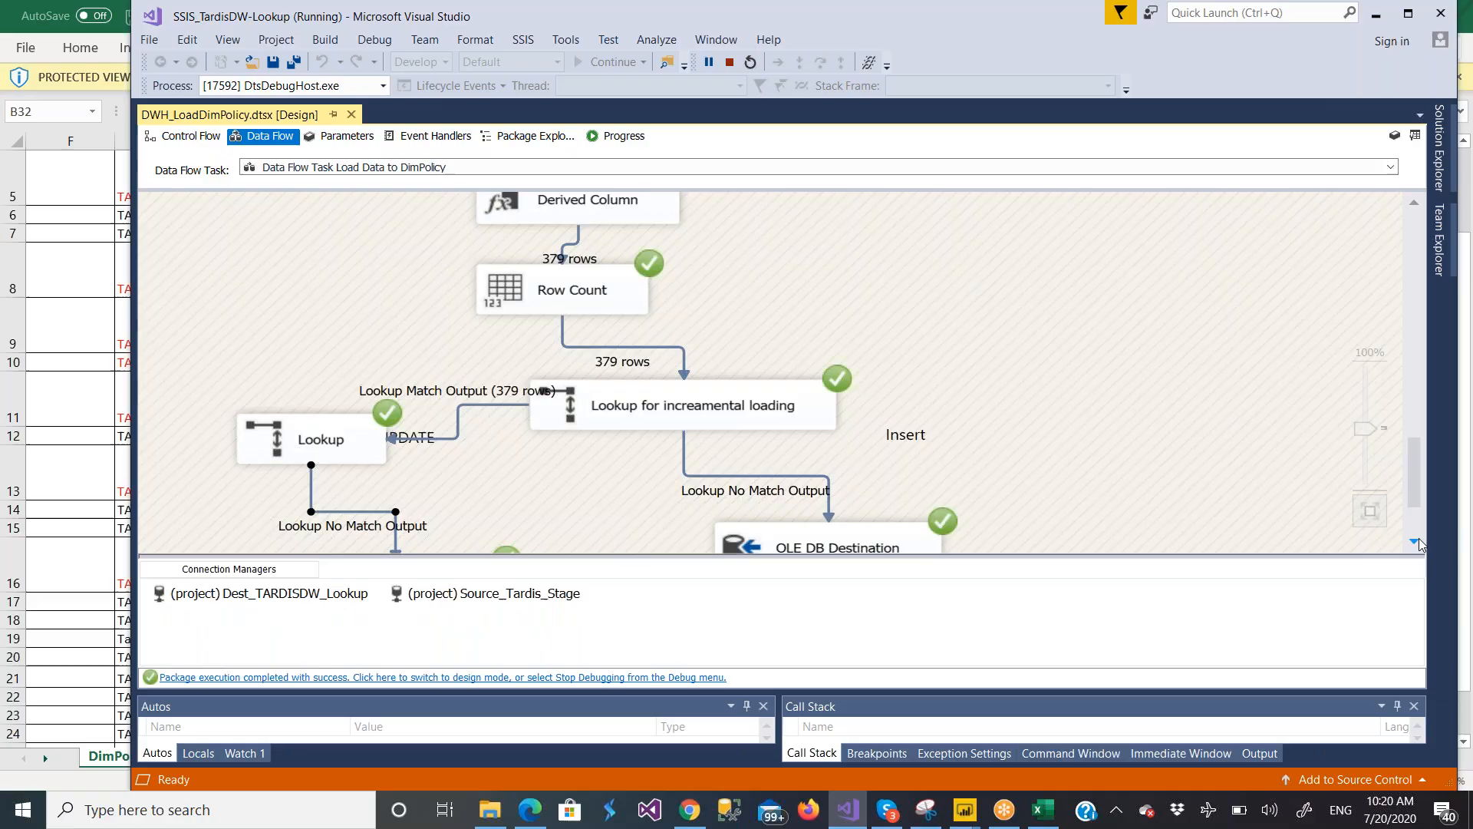
scroll(1420, 537, down, 3)
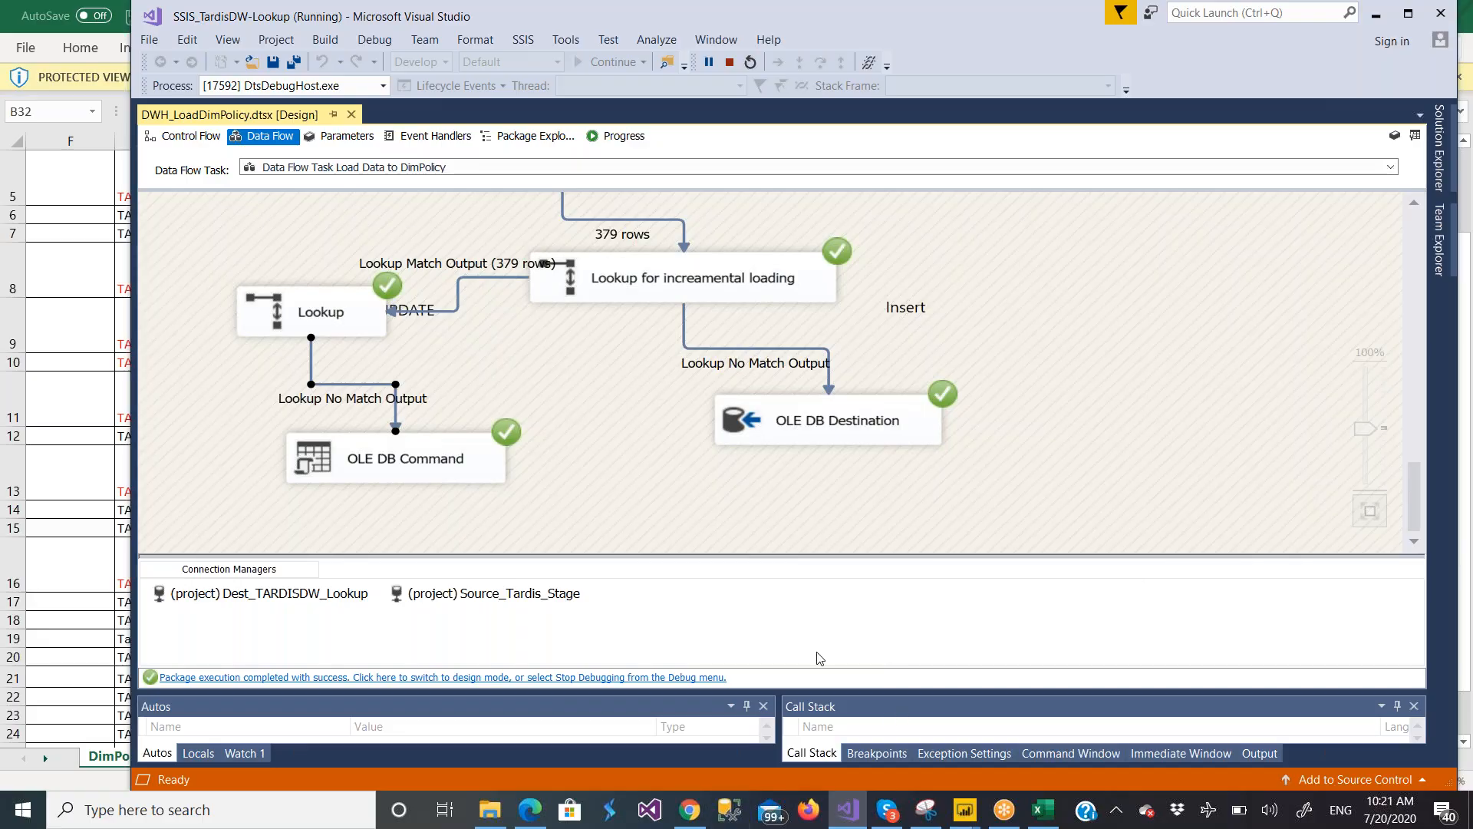
click(730, 62)
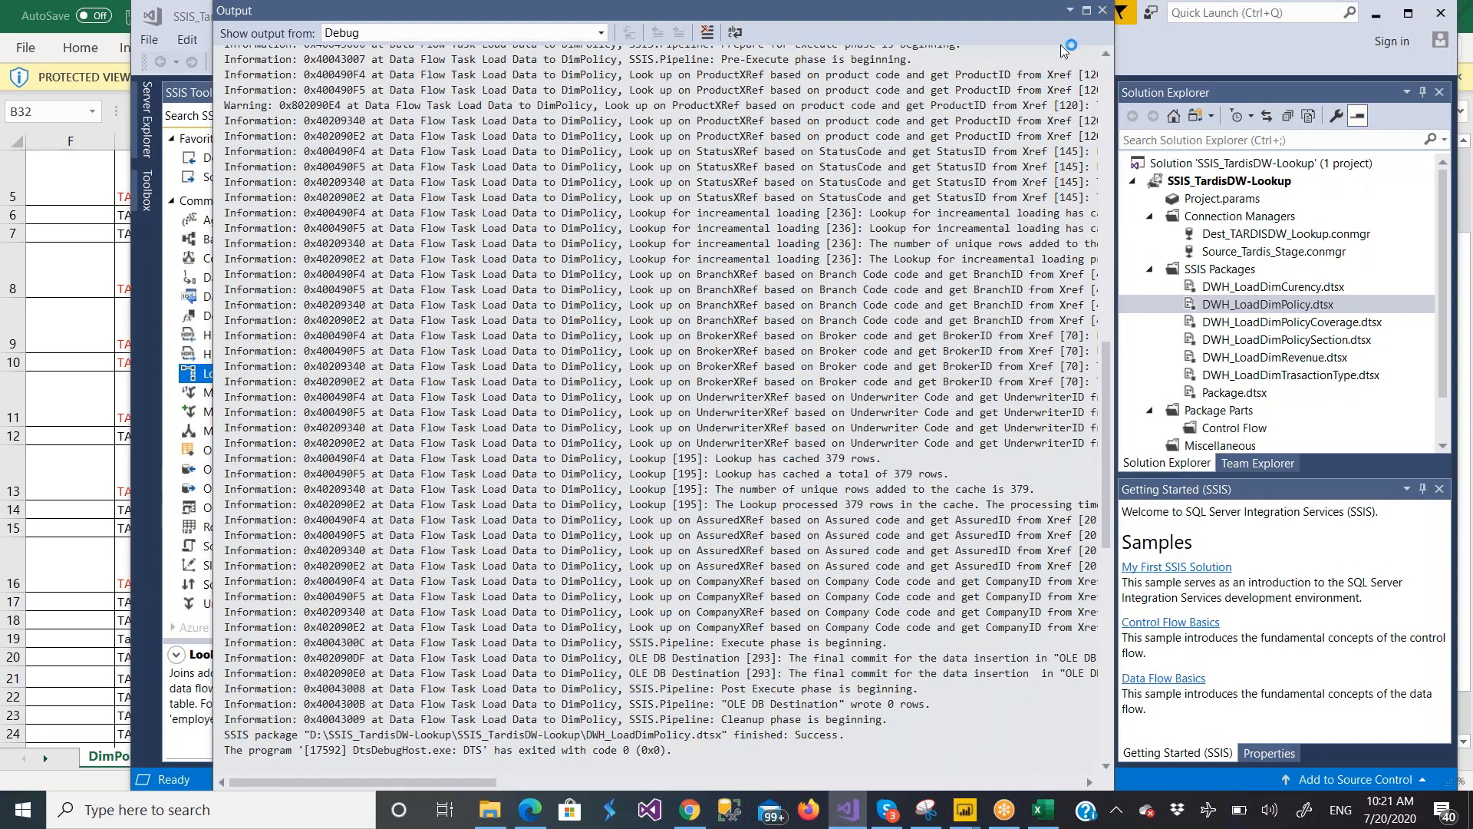
click(1102, 11)
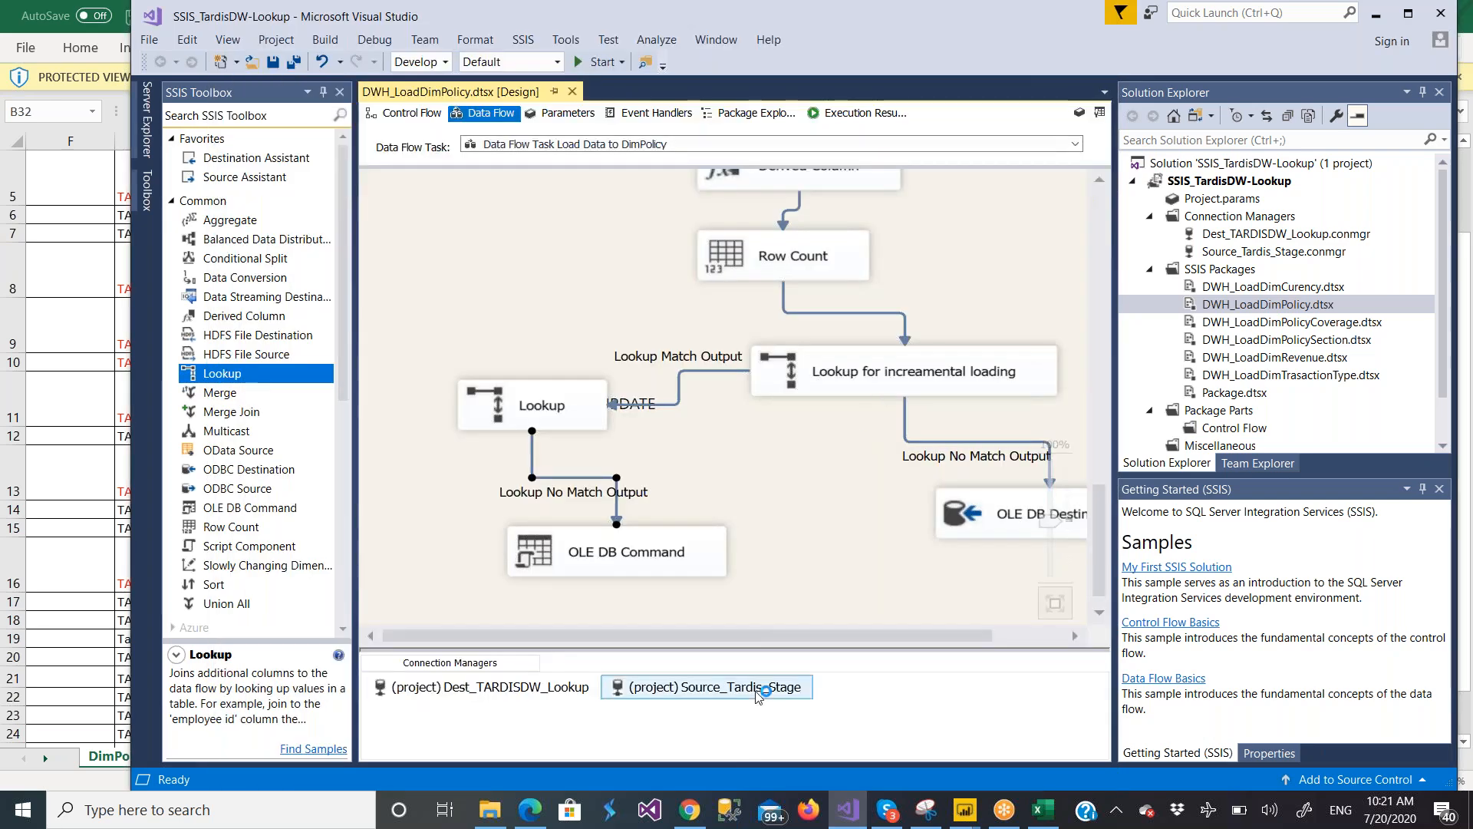
Switch to SQL Server Management Studio and recover all three automatically saved SQL files
click(728, 812)
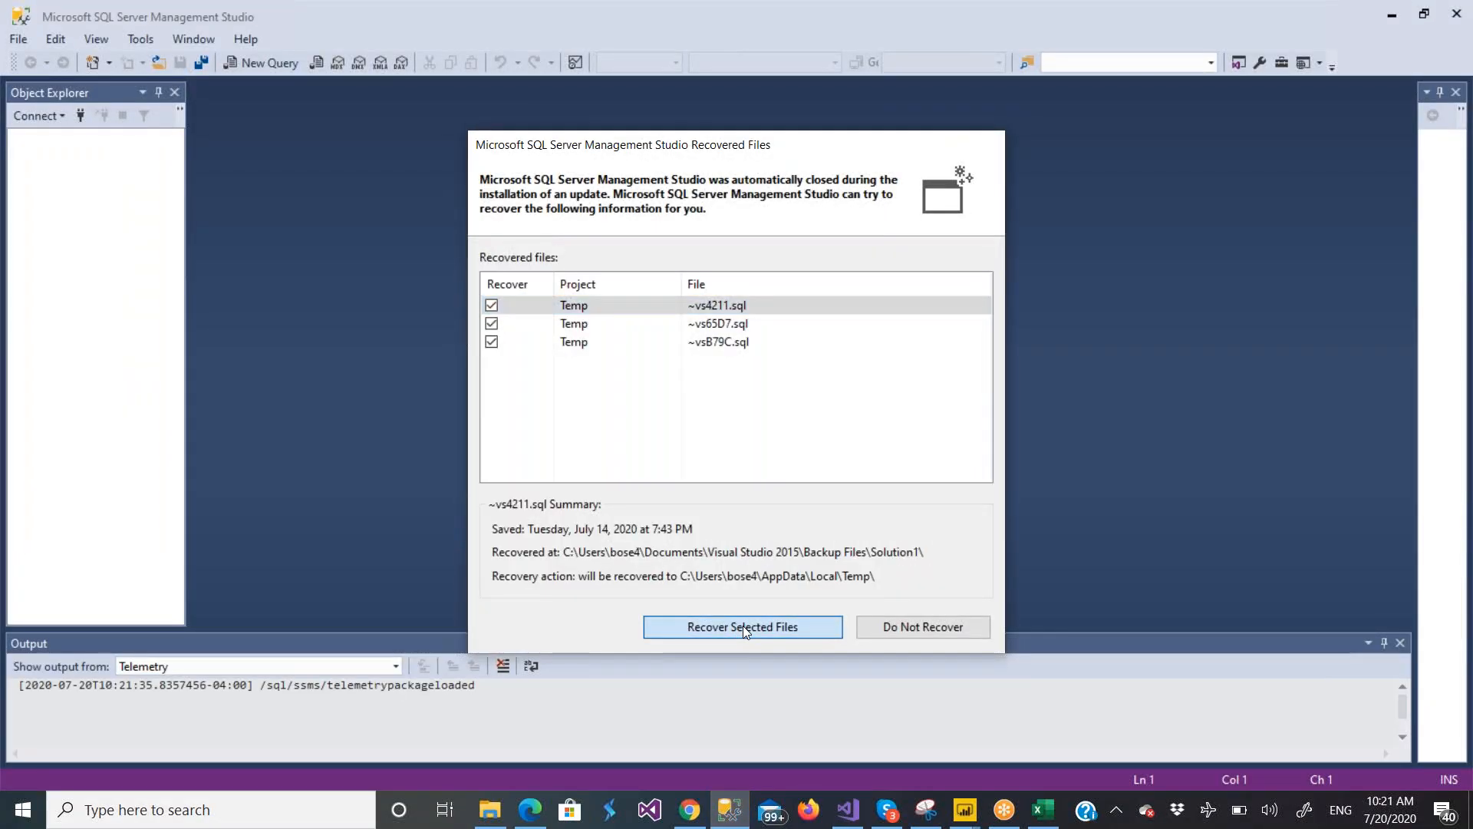
click(743, 627)
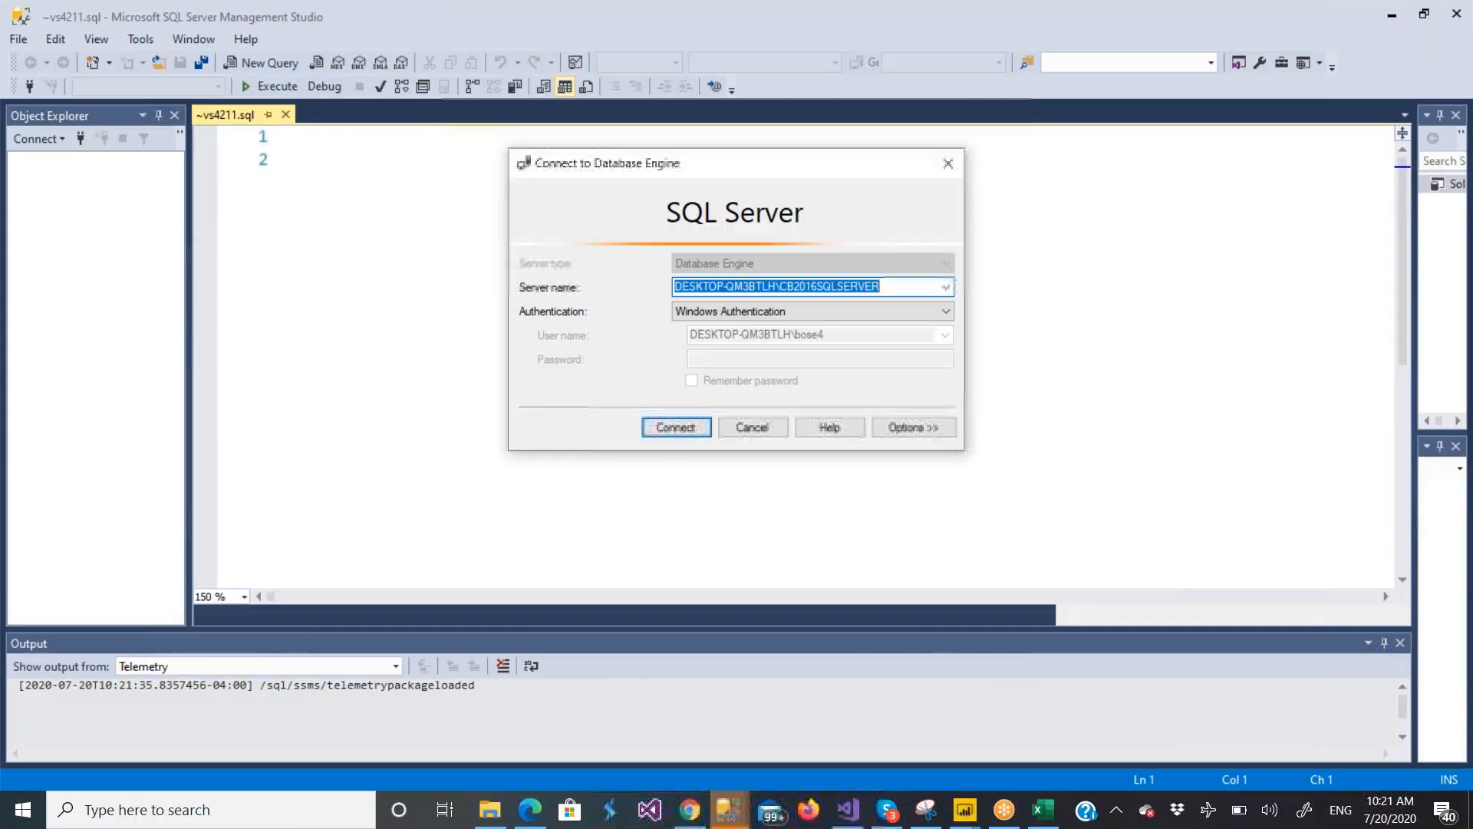
Connect the recovered query files and Object Explorer to the SQL Server database engine using Windows Authentication
click(667, 428)
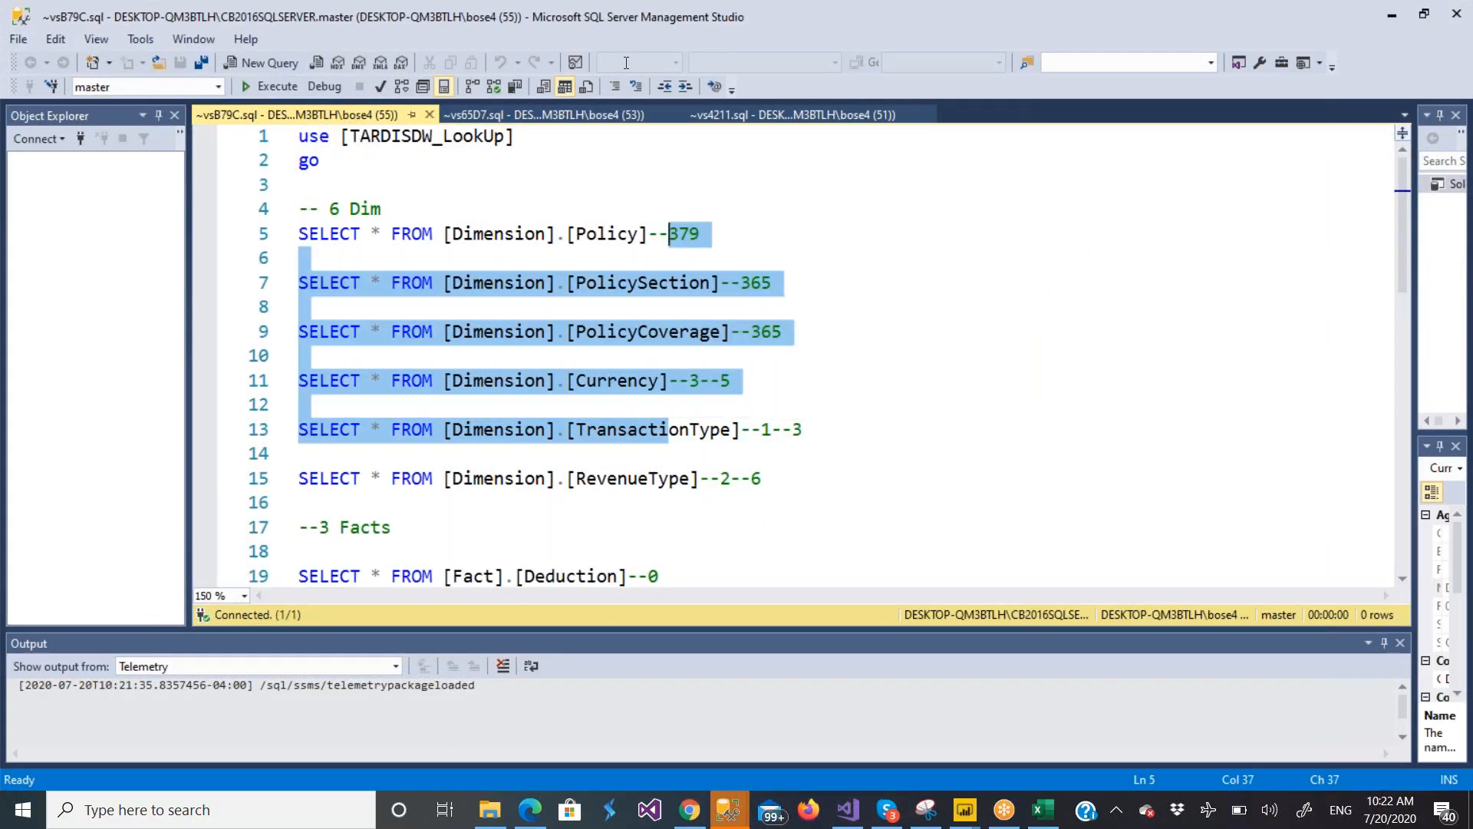
key(shift+Up)
key(shift+Up)
key(shift+Up)
key(shift+Up)
key(shift+Up)
key(shift+Up)
key(shift+Up)
key(shift+Up)
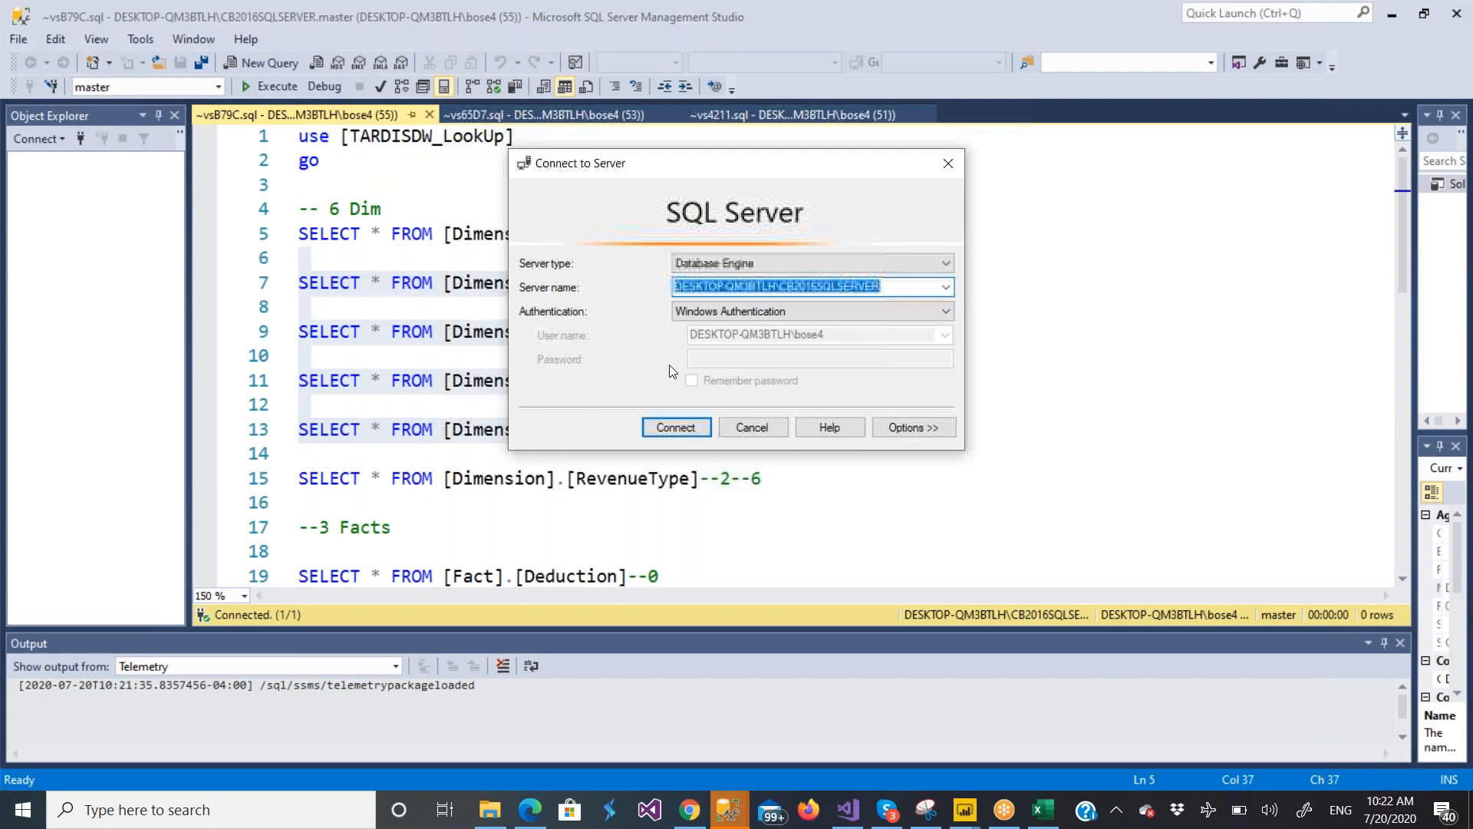
click(675, 429)
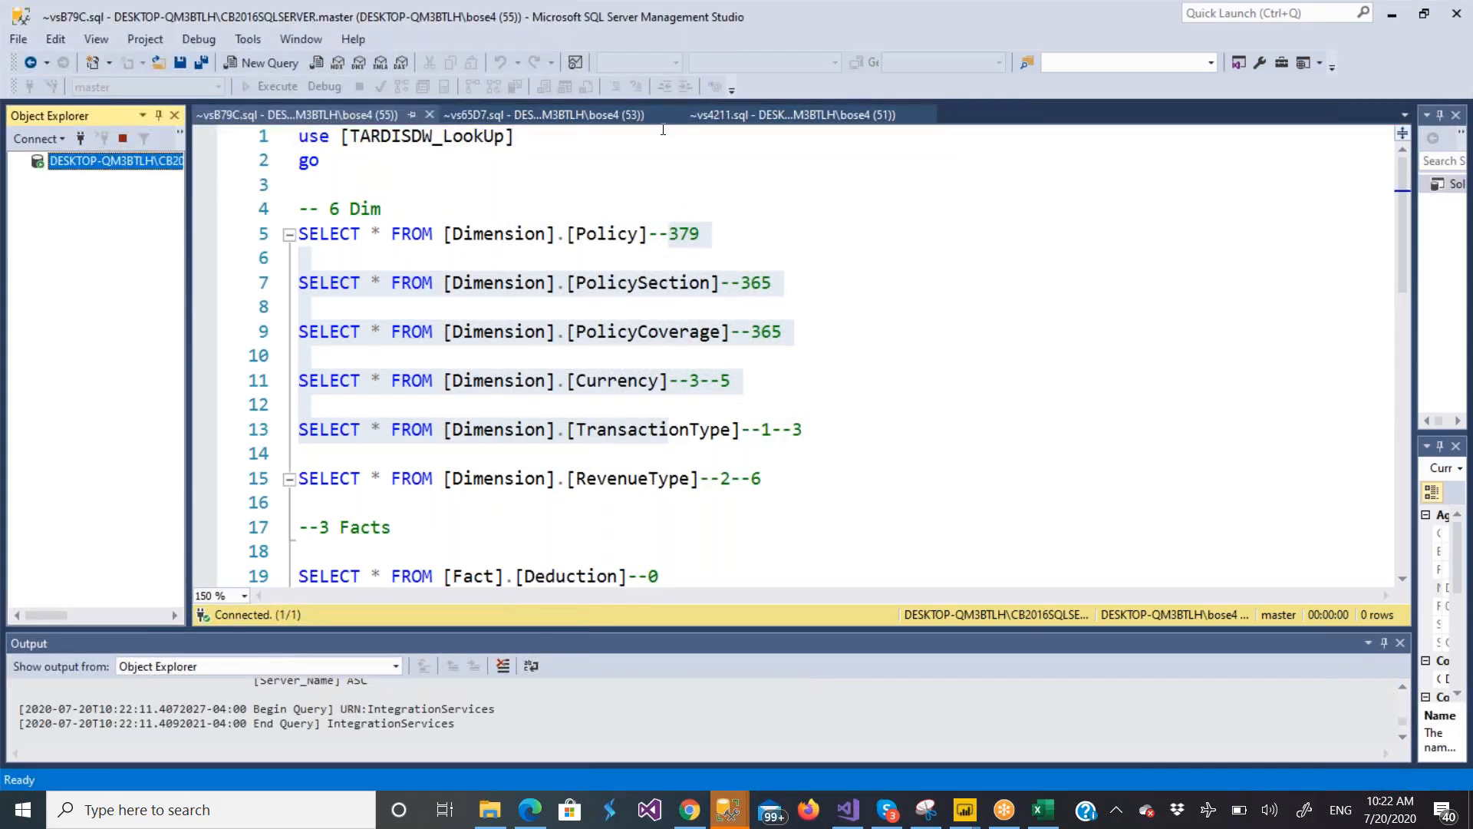
Look over the recovered Policy insert script, open a blank query window, and return to the recovered dimension query script
click(555, 107)
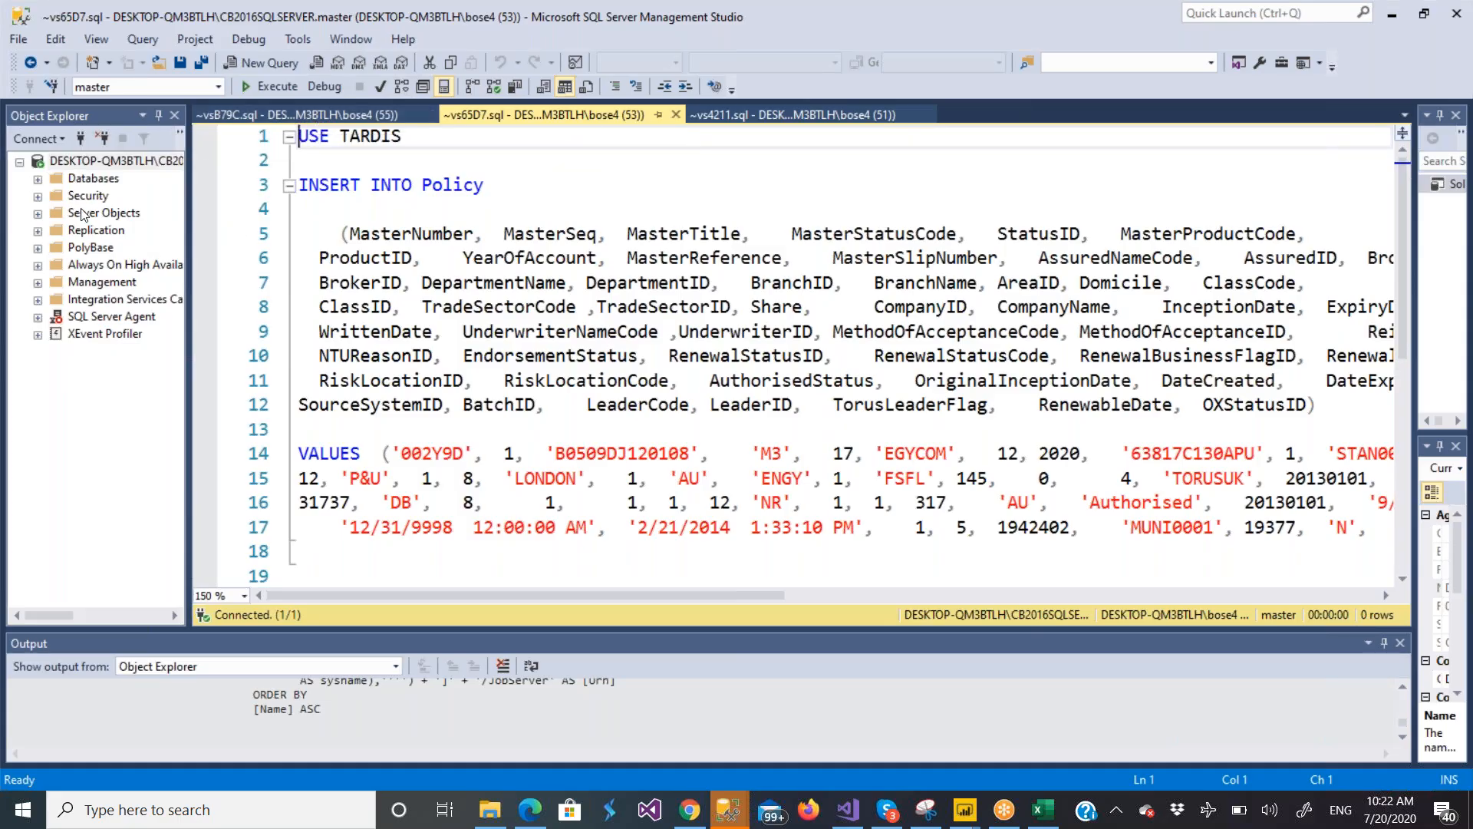
click(310, 114)
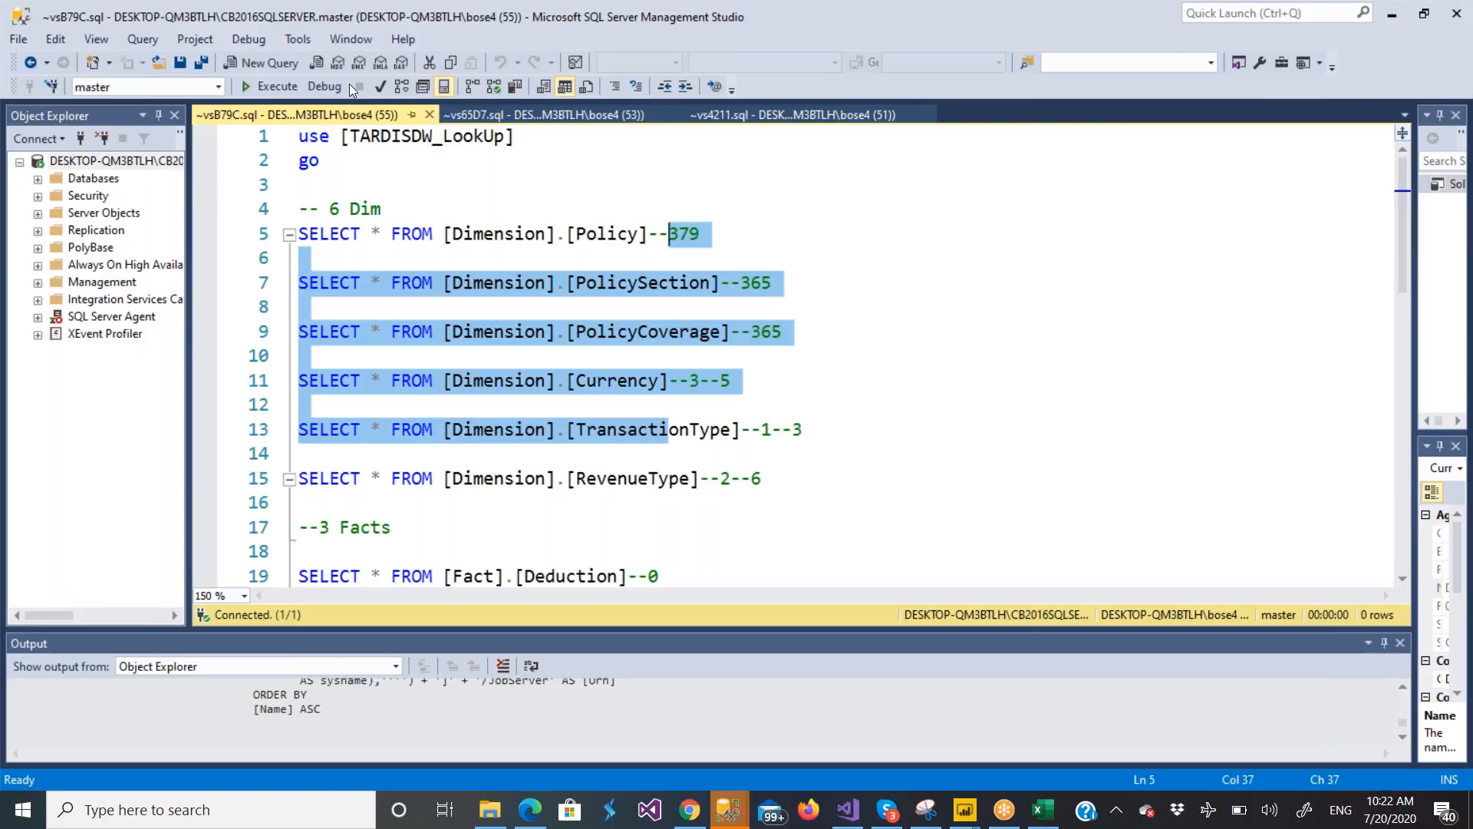
click(270, 60)
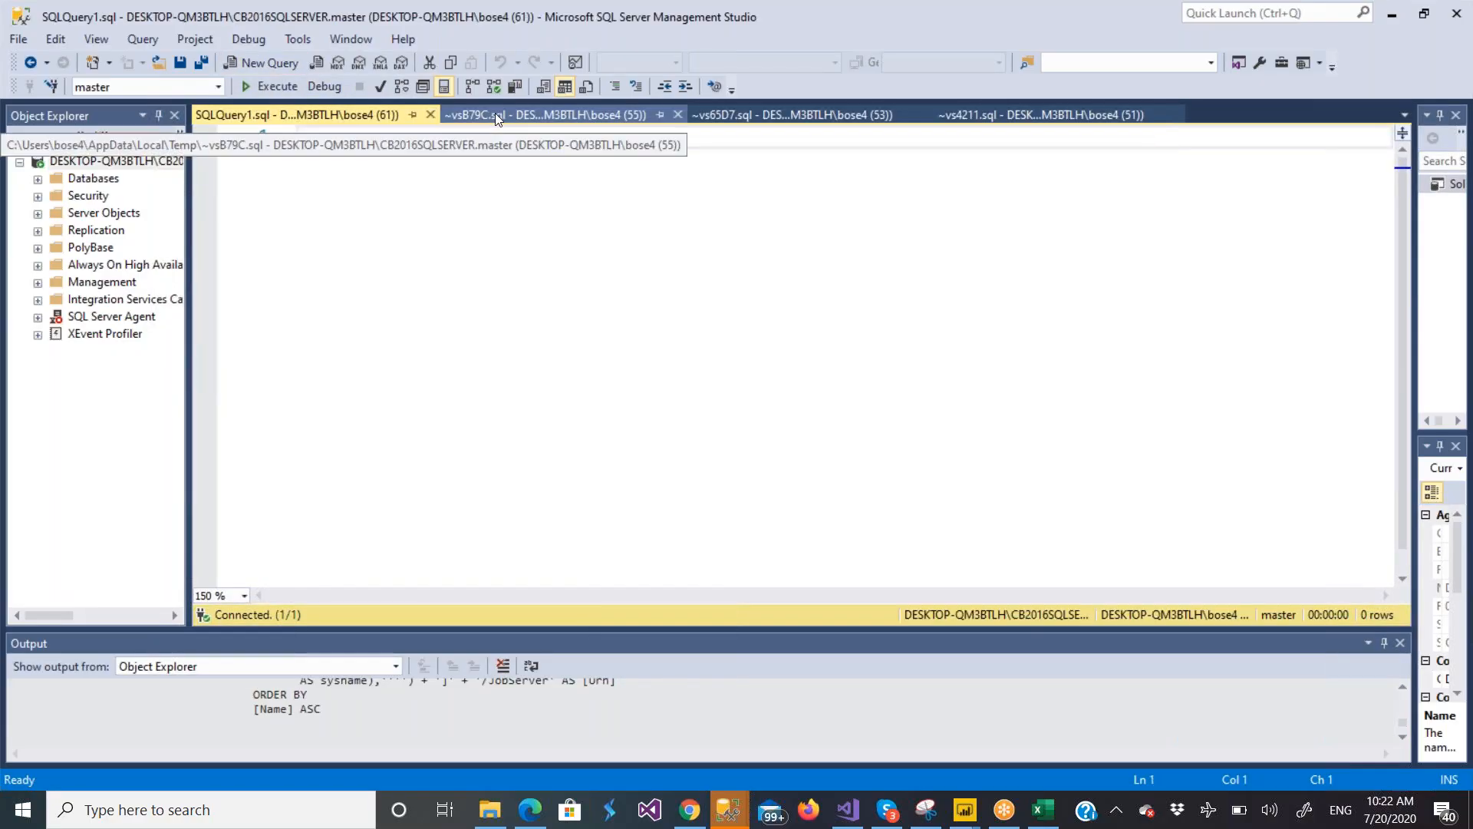
click(495, 114)
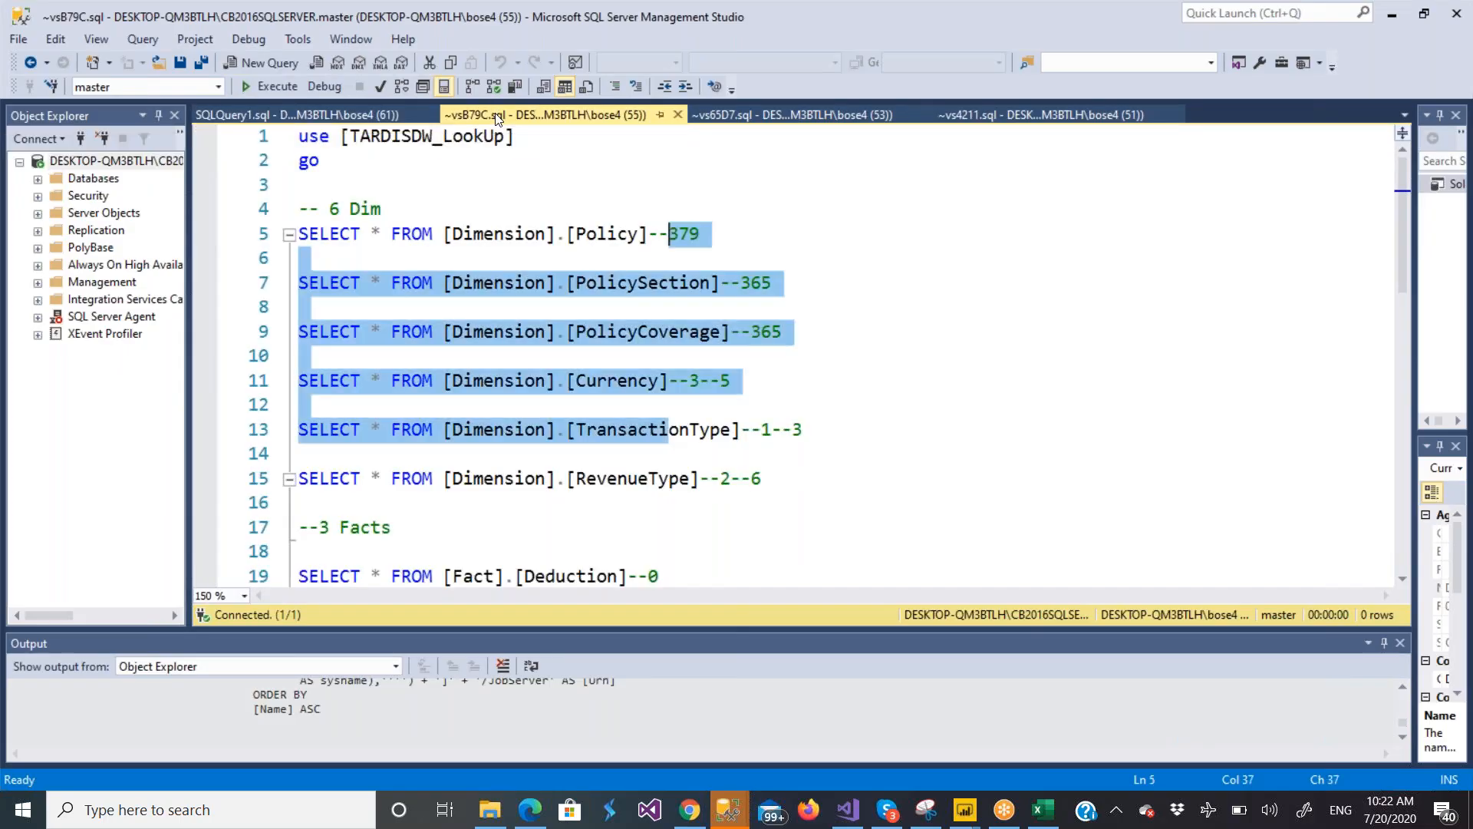
Run only the use [TARDISDW_LookUp] and go statements in the dimension query script
click(684, 179)
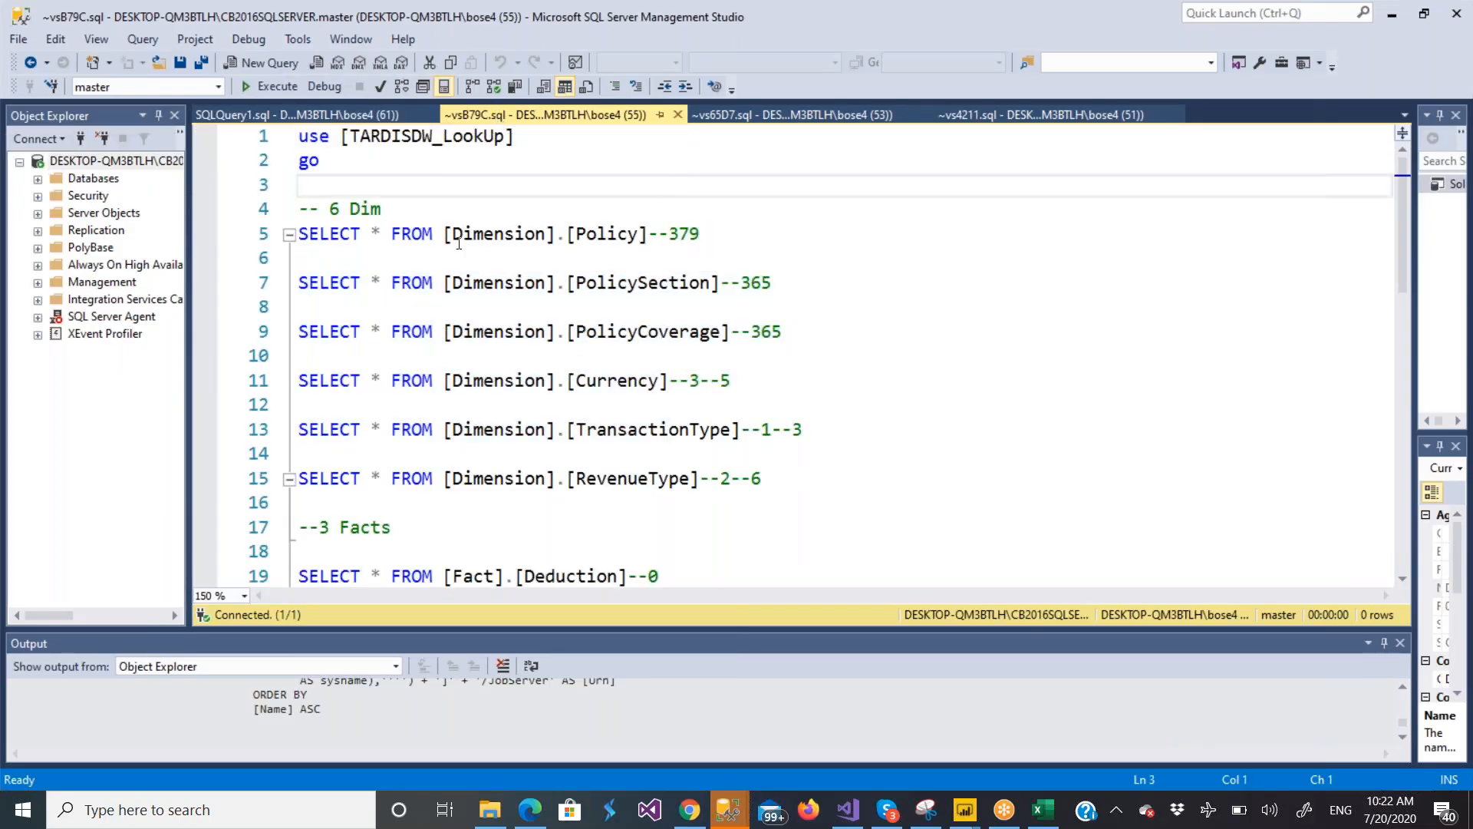
click(305, 229)
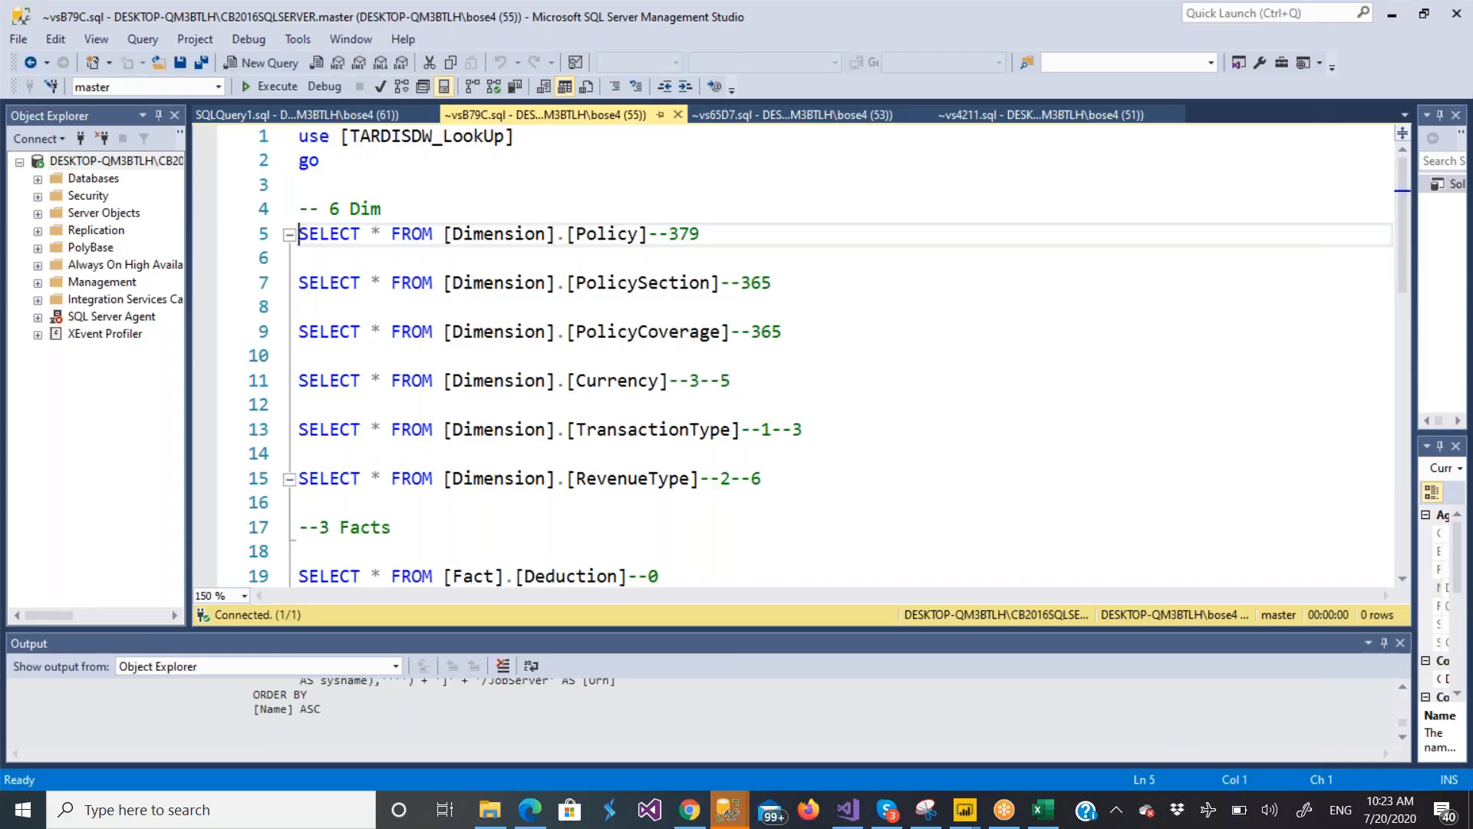
drag(299, 137, 420, 167)
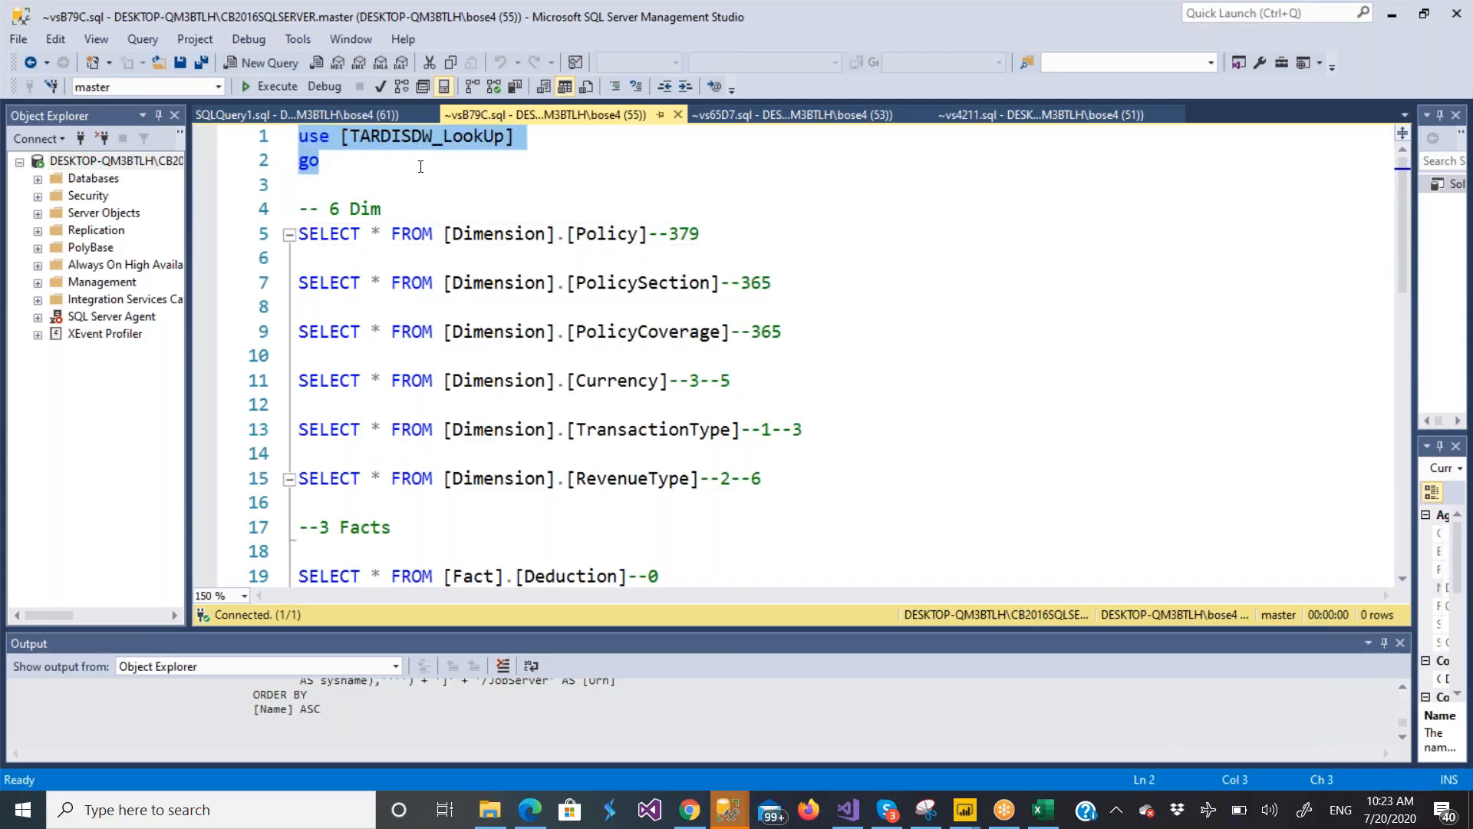
click(260, 86)
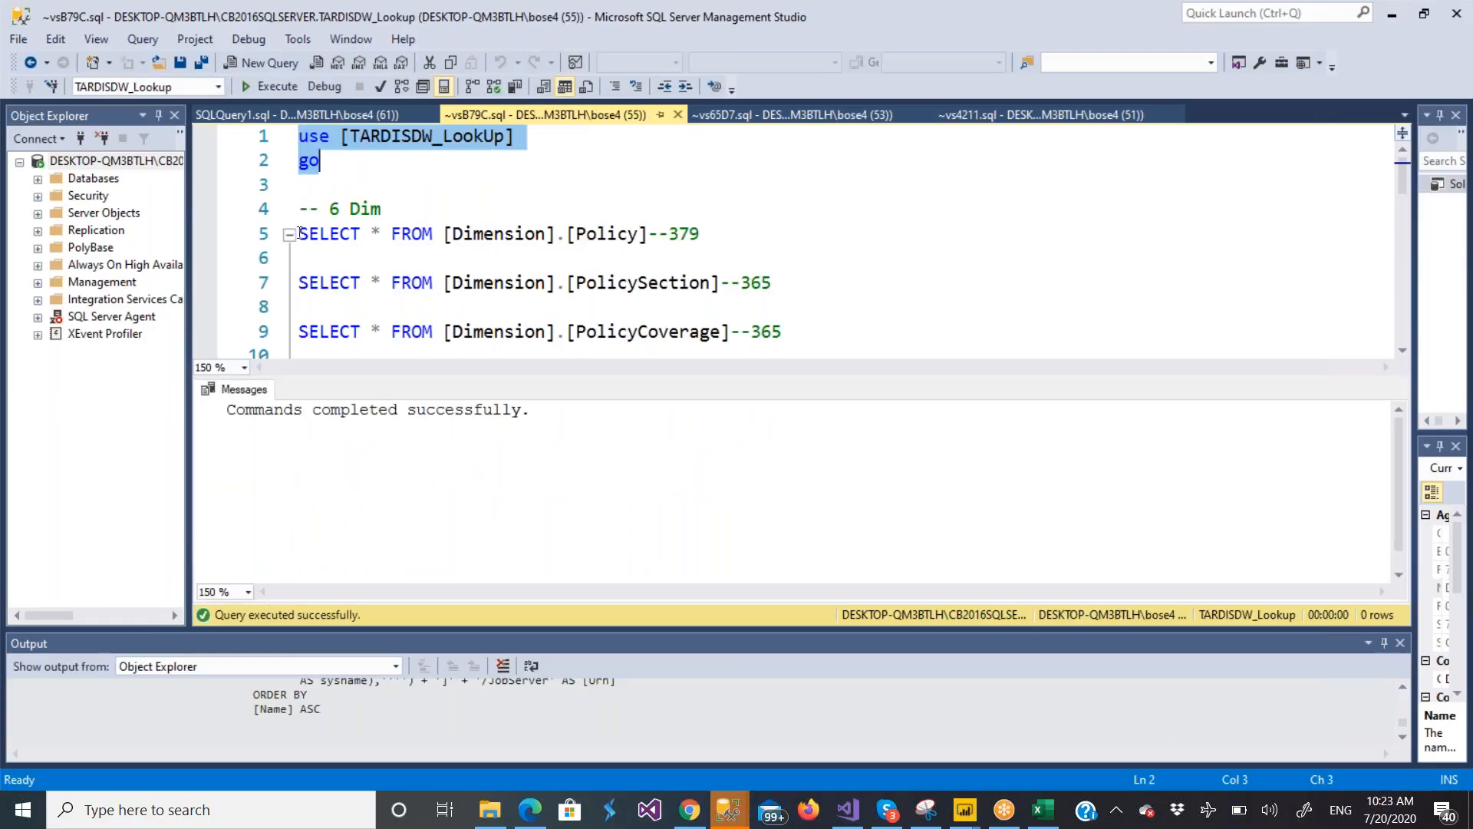
Run only the SELECT * FROM [Dimension].[Policy] statement, excluding the trailing comment
drag(300, 233, 660, 234)
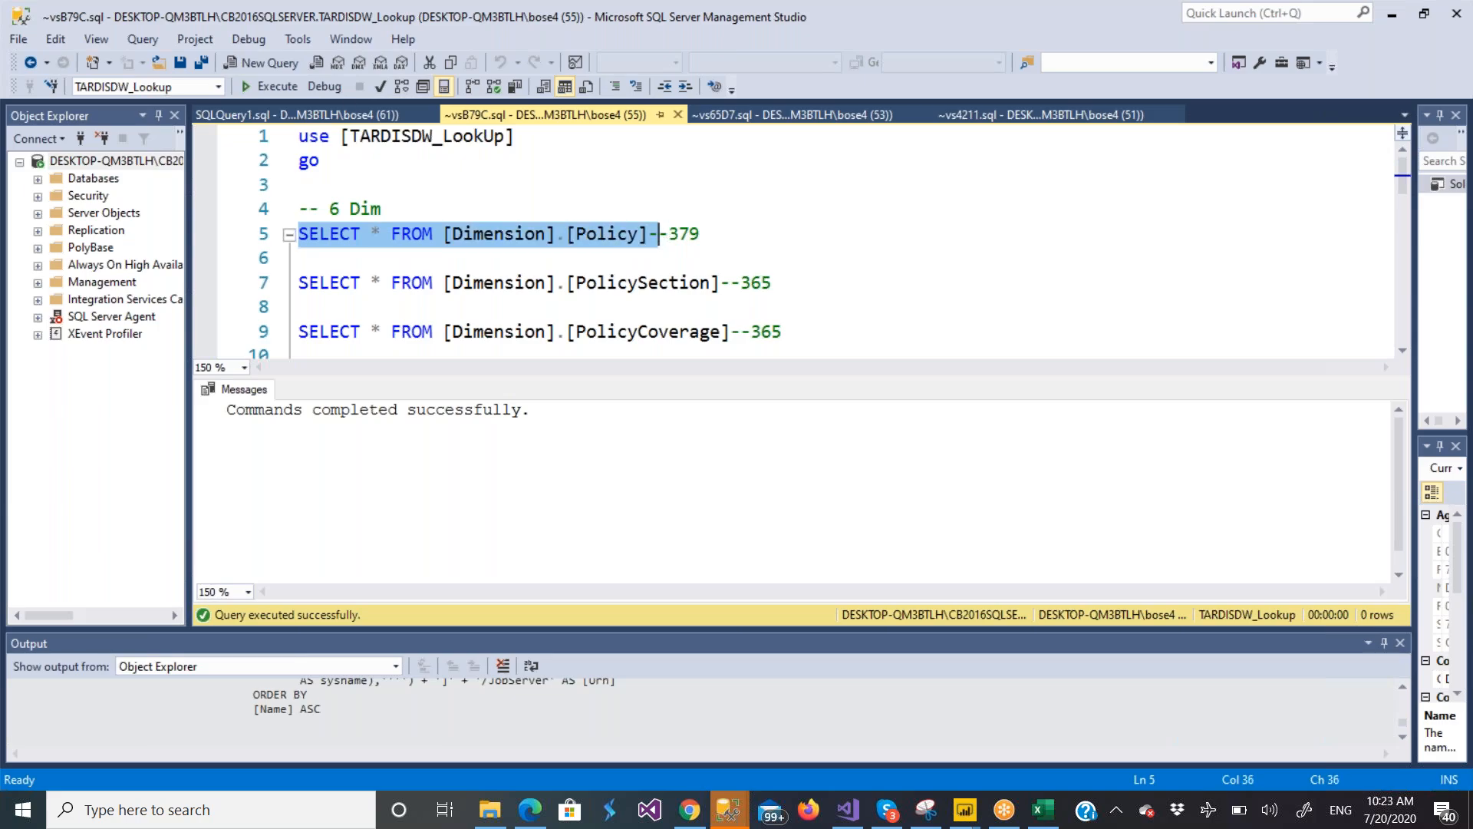
click(283, 86)
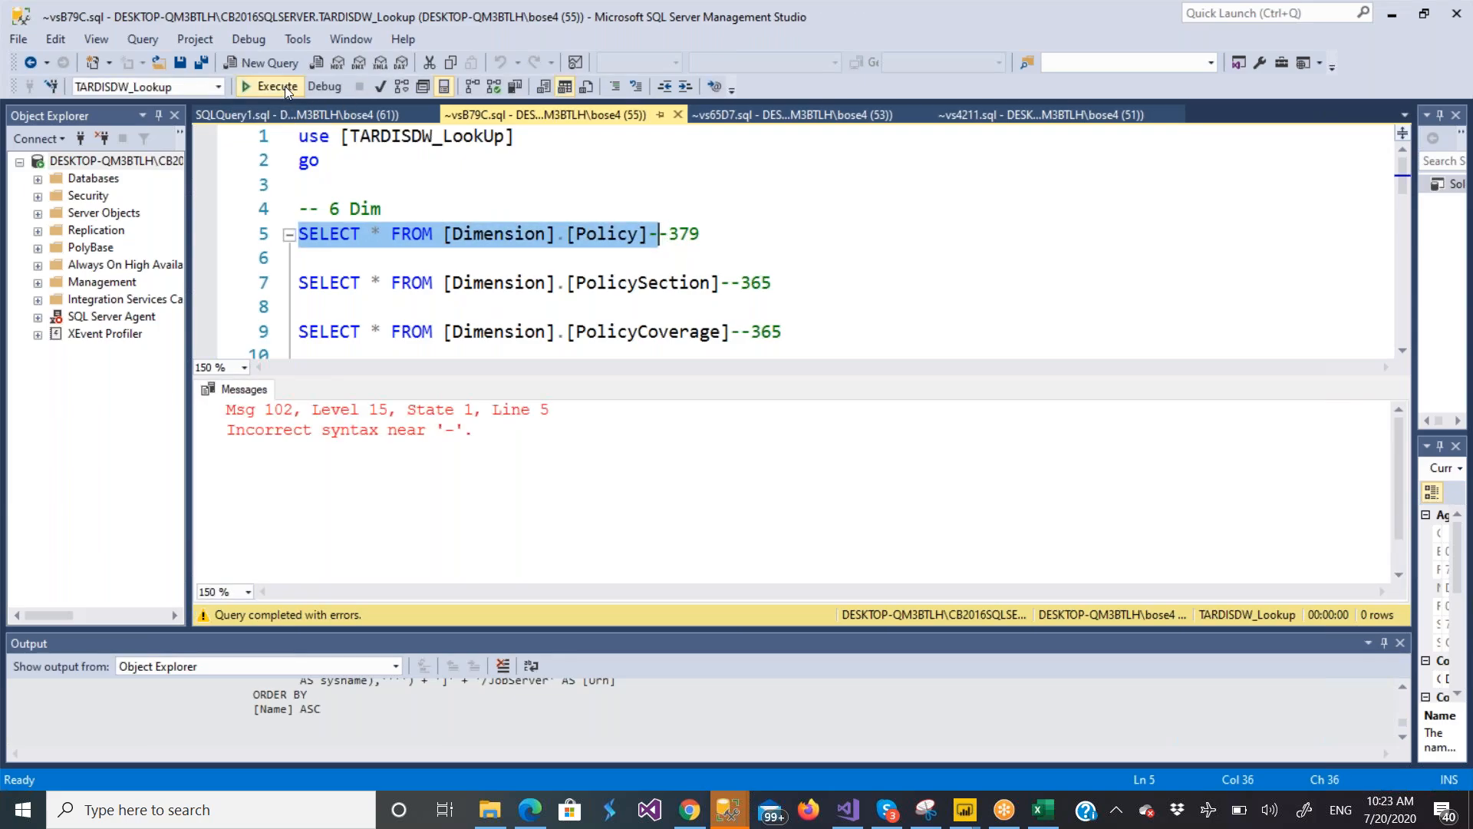
click(843, 181)
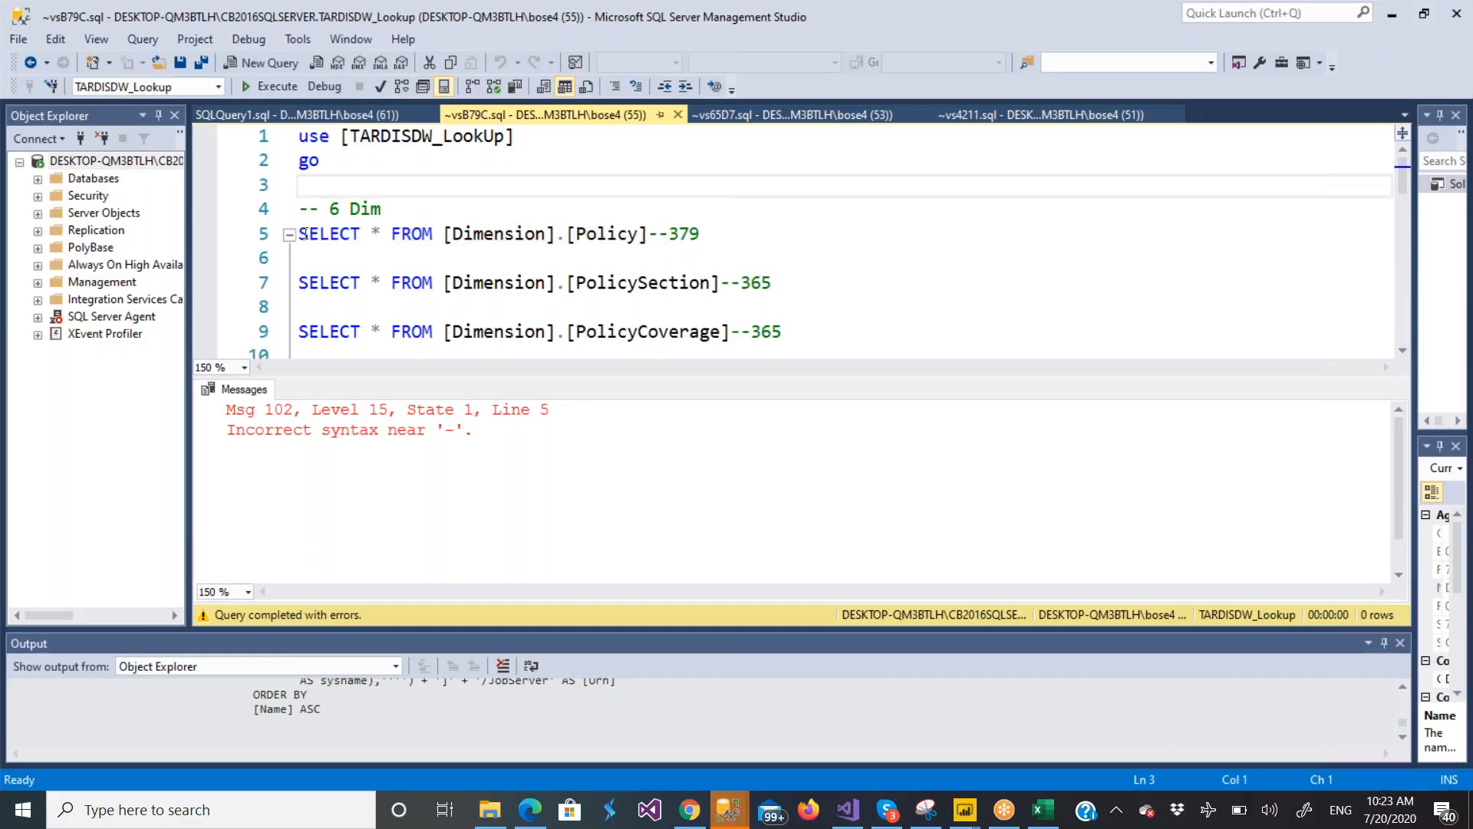
drag(300, 233, 648, 239)
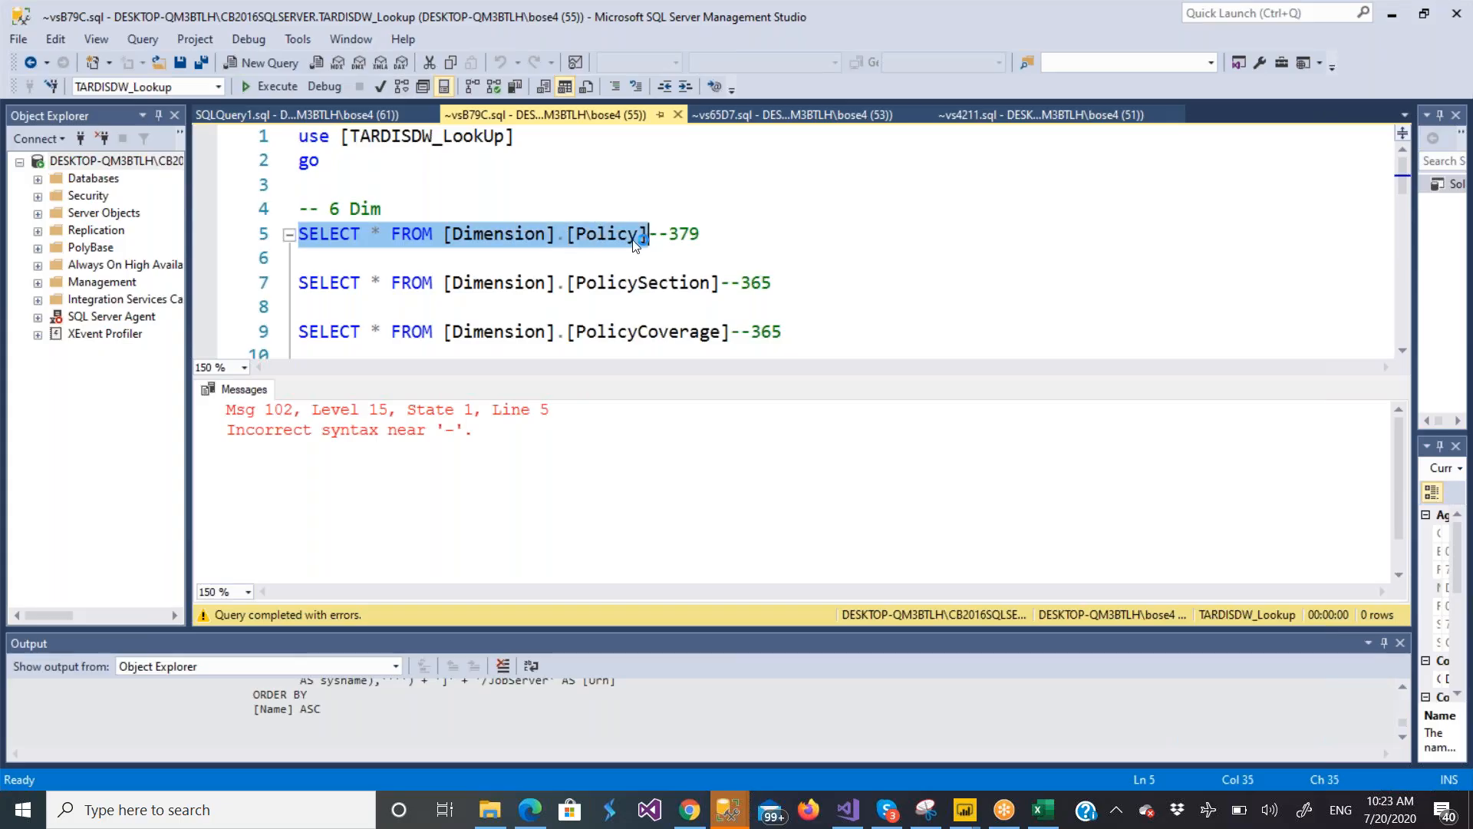
click(275, 86)
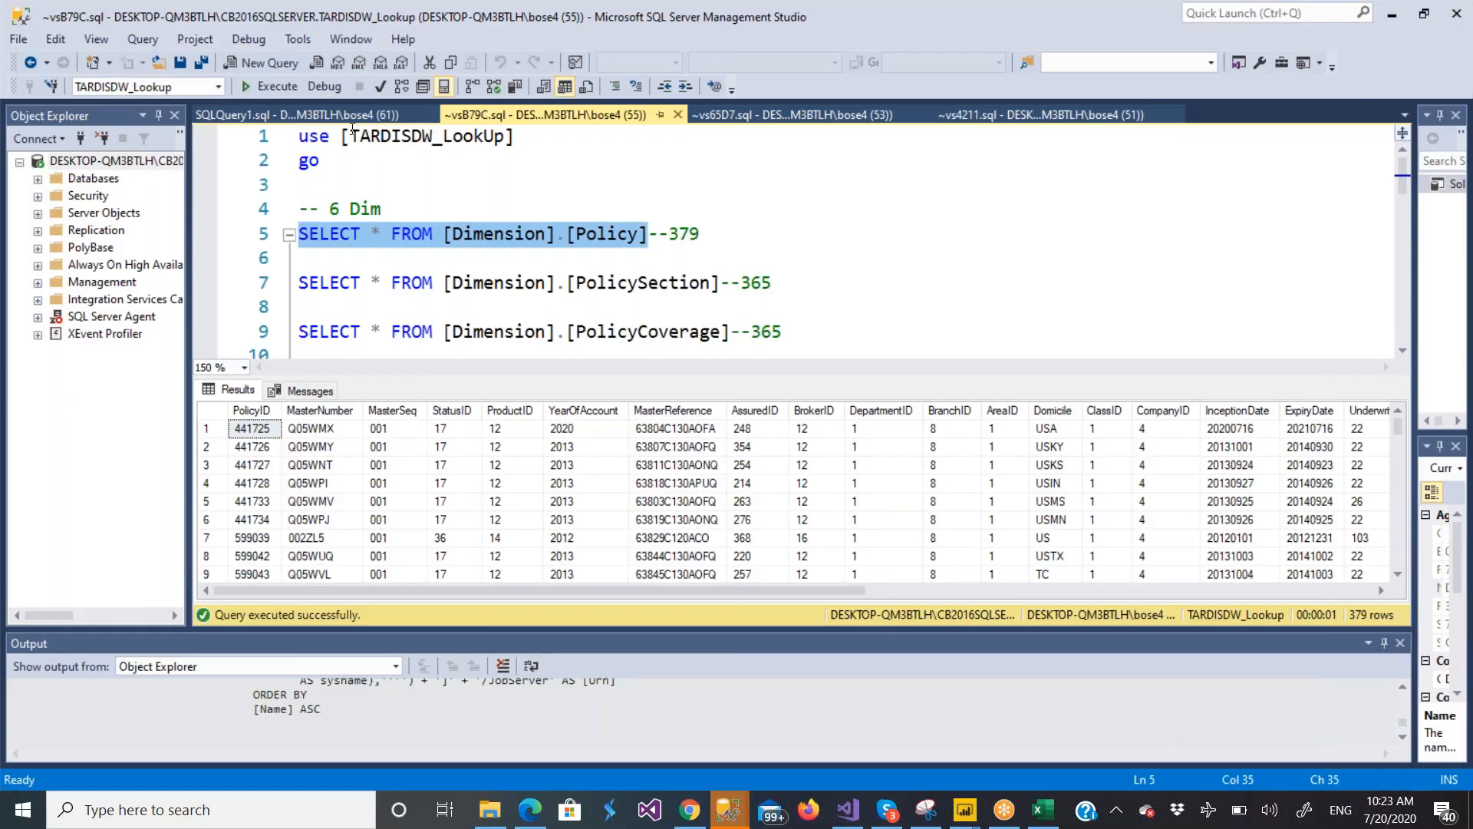
Start a where clause under the Dimension.Policy query with MasterNumber =', pasting the header and value copied from the first result row
click(660, 249)
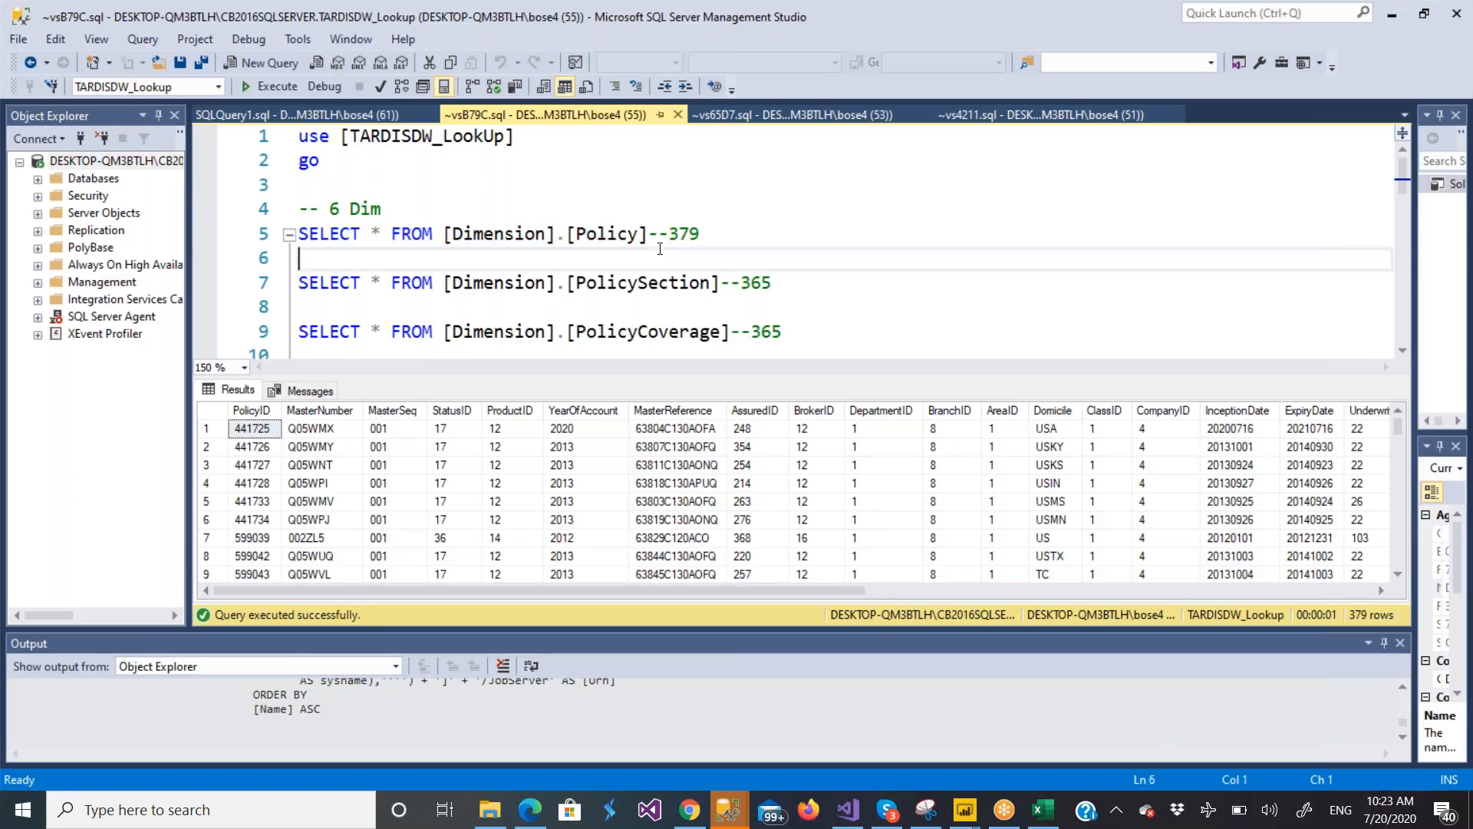
text(where)
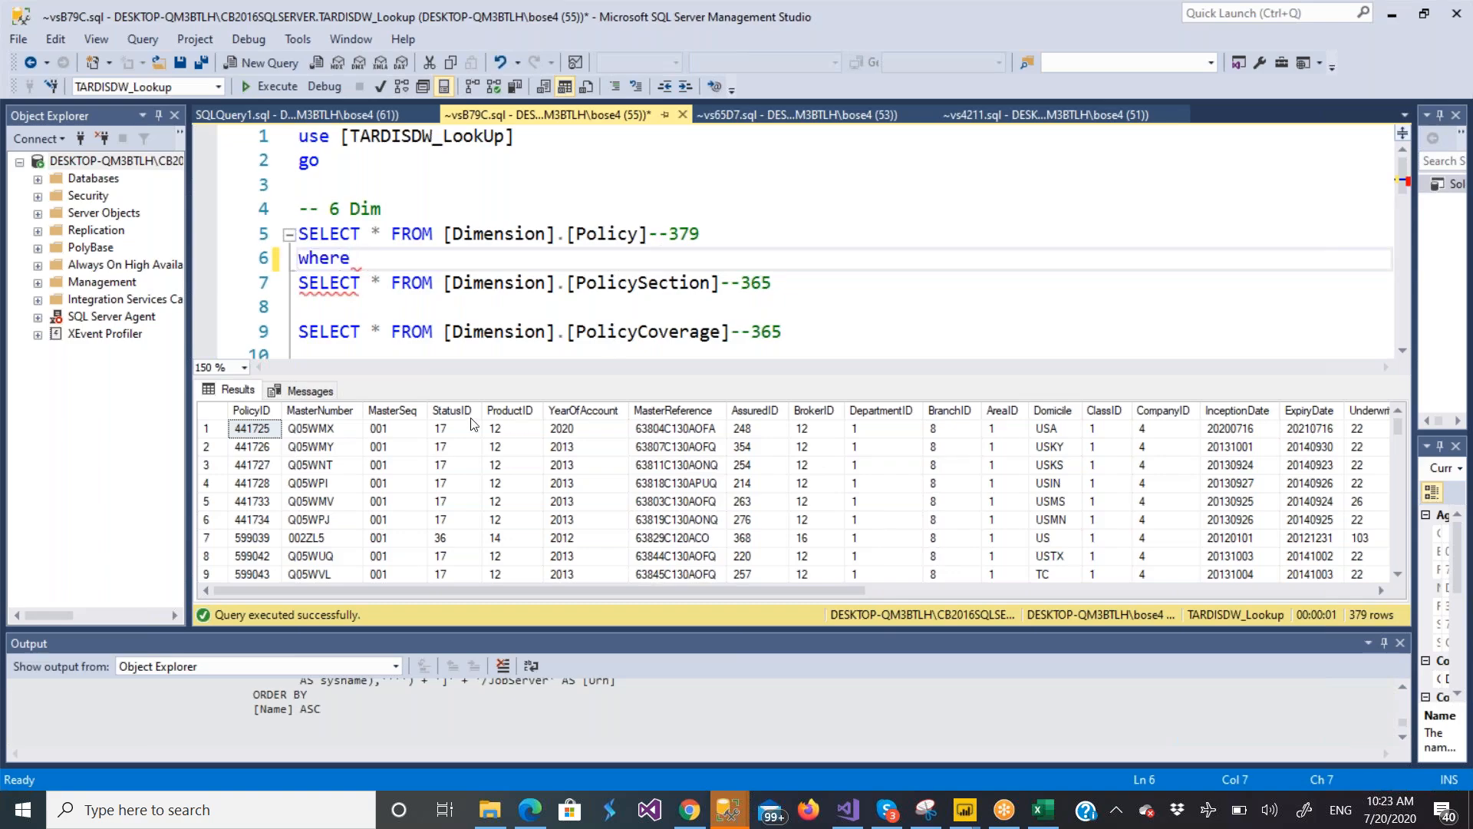
click(312, 429)
right_click(311, 429)
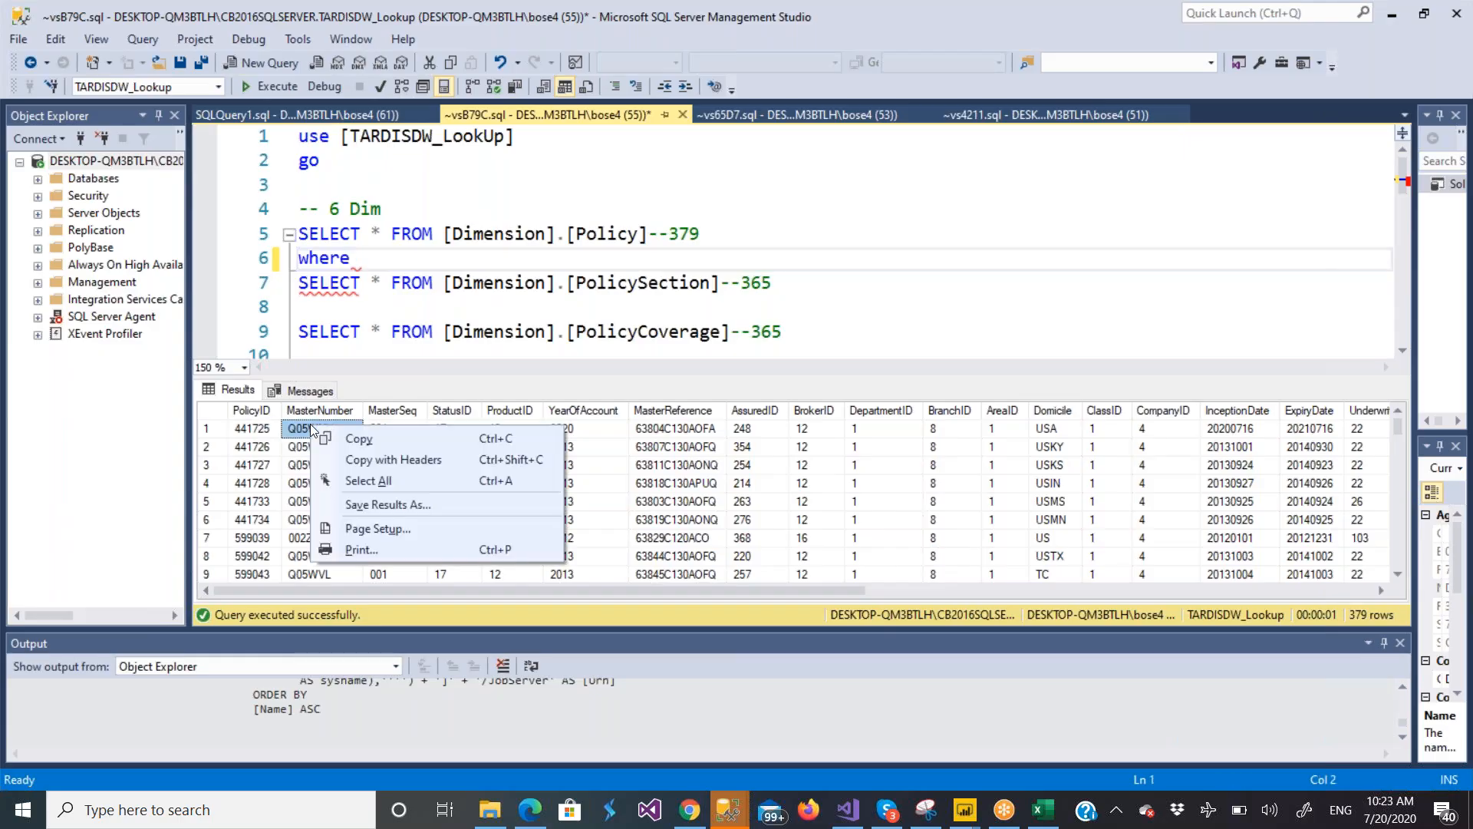
click(359, 460)
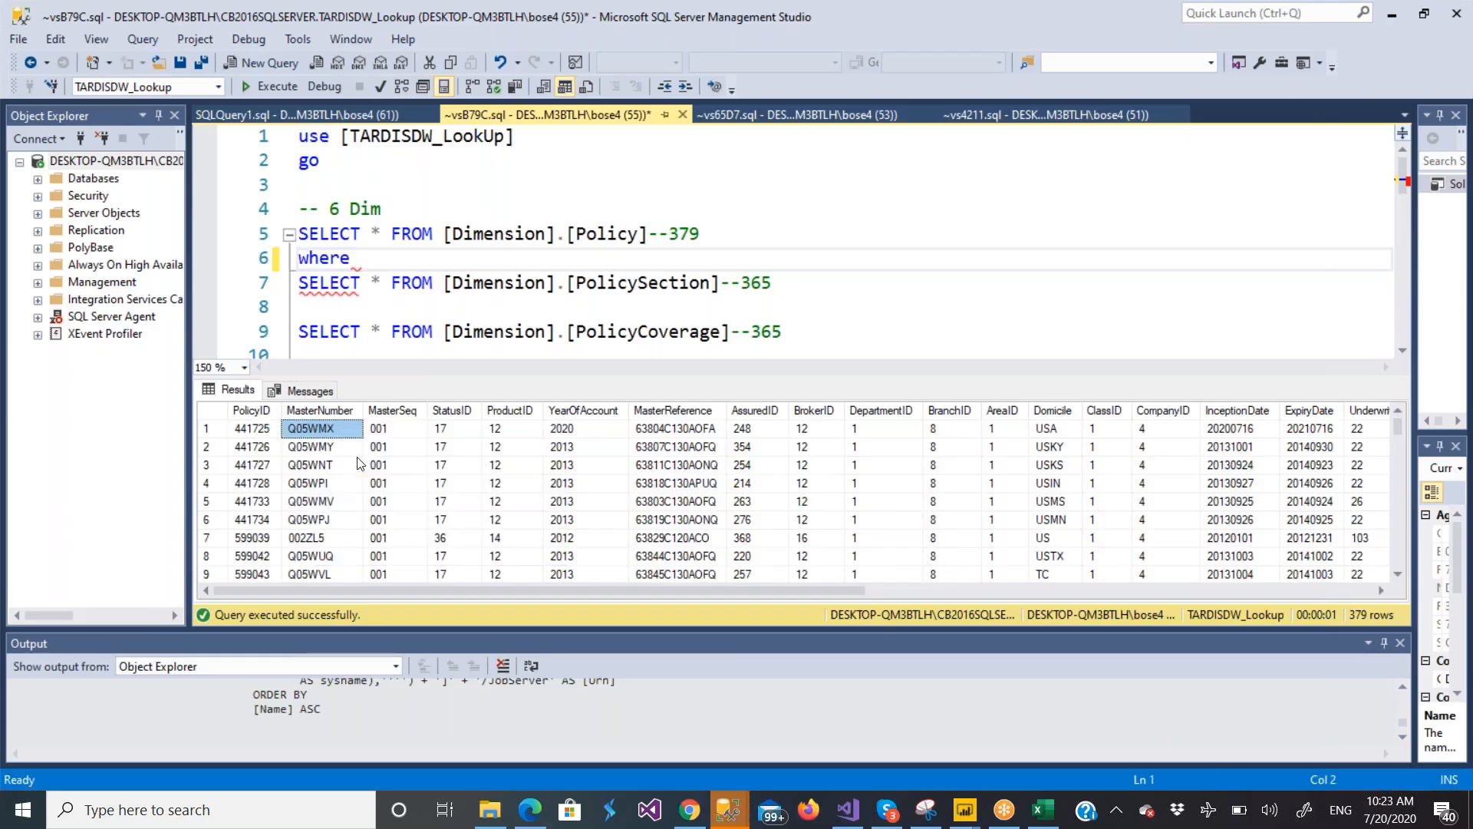
click(377, 264)
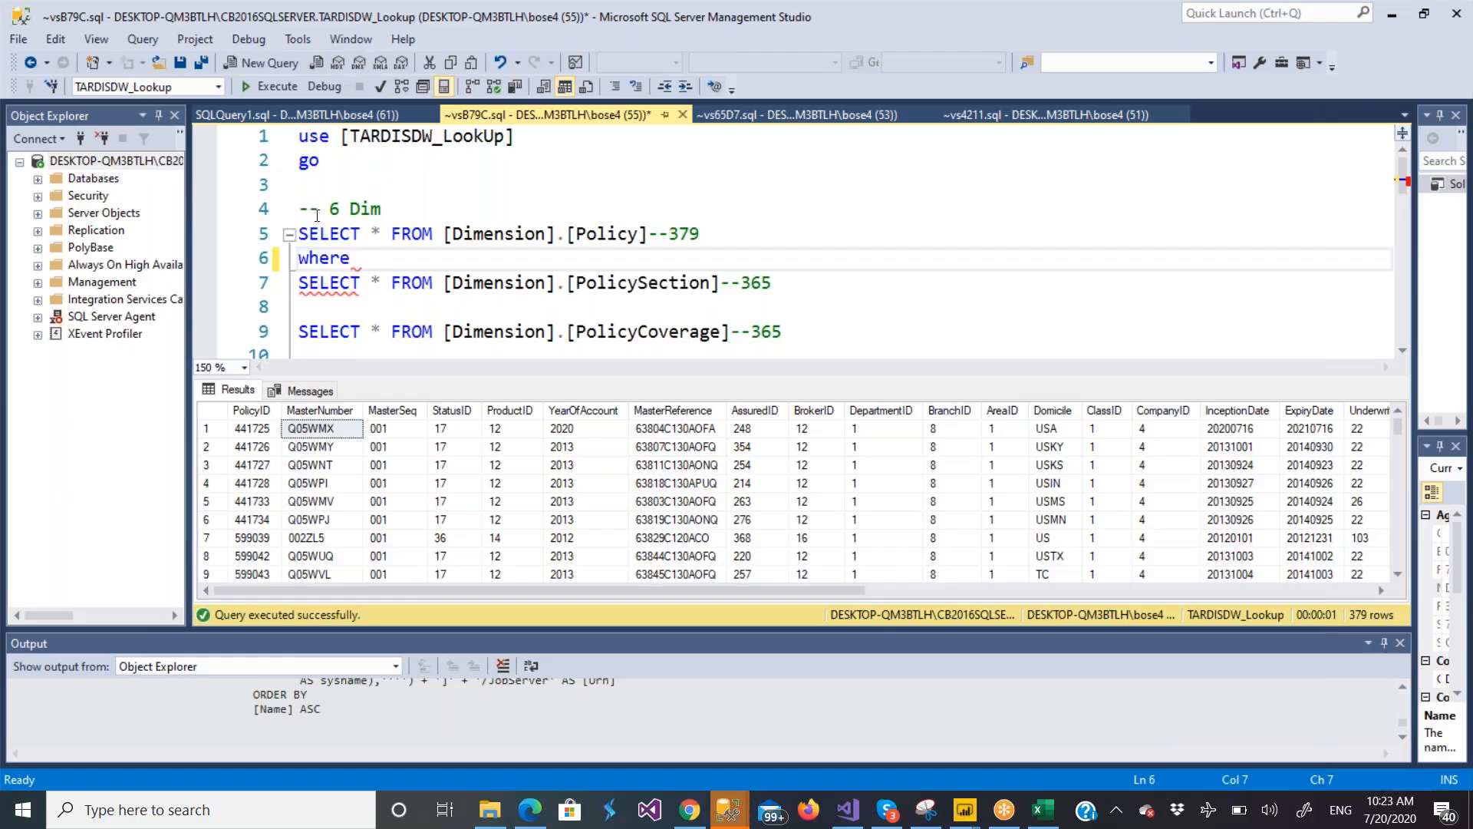
key(ctrl+v)
click(499, 258)
text(=')
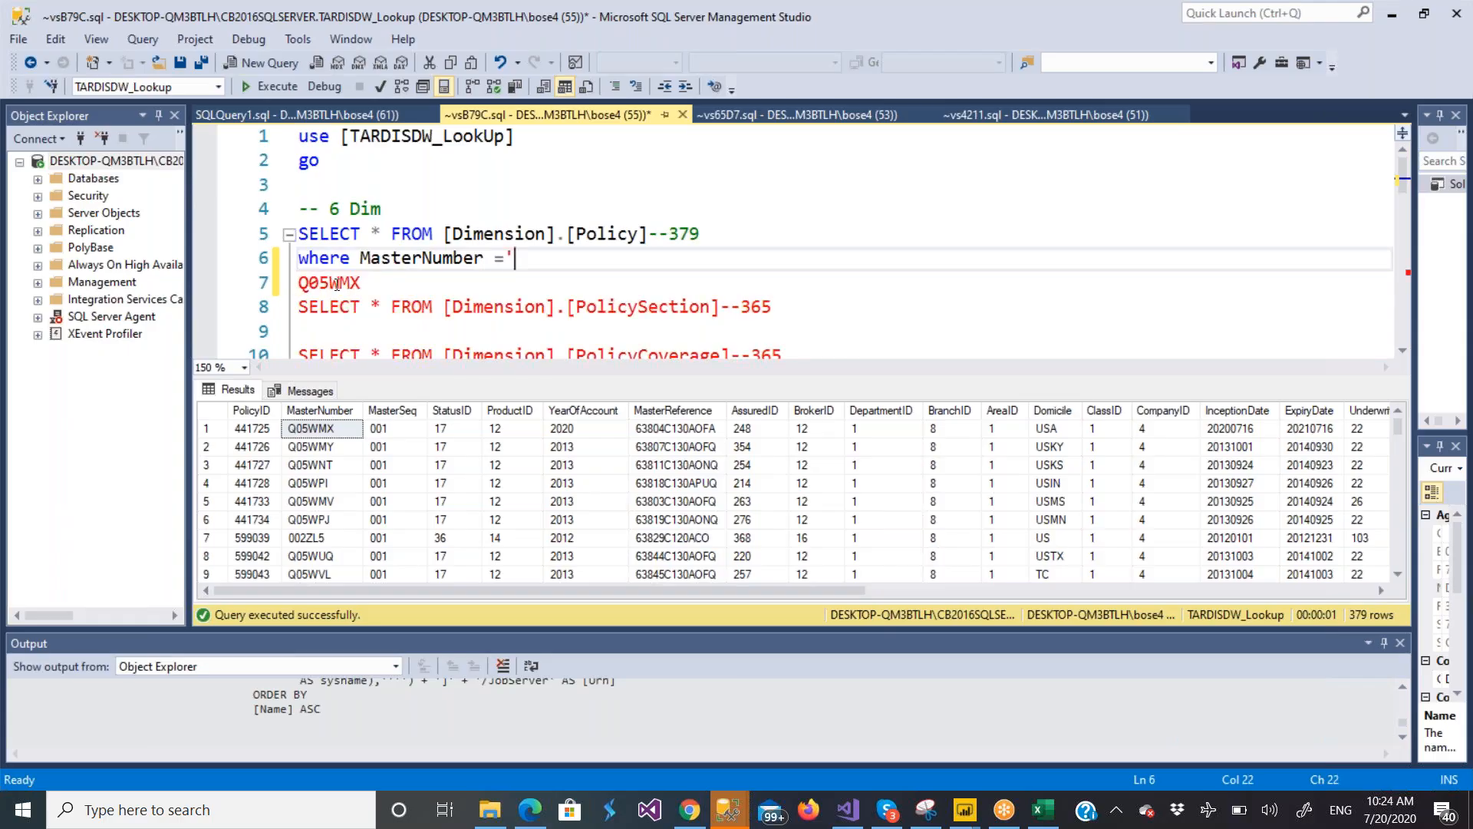
Move the pasted master number inside the quotes of the MasterNumber condition, close the quote, and append and
drag(299, 285, 360, 278)
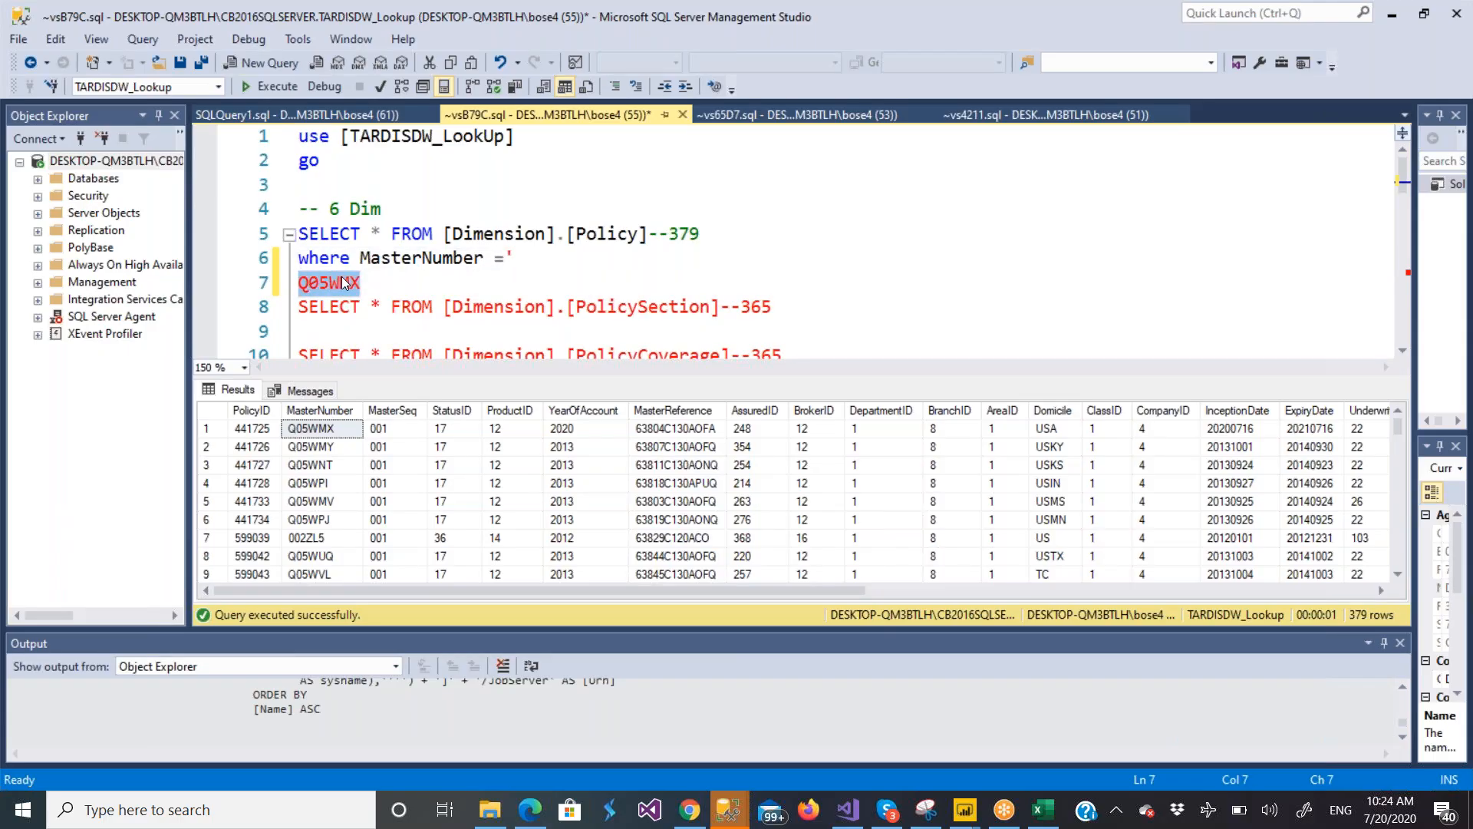
right_click(344, 284)
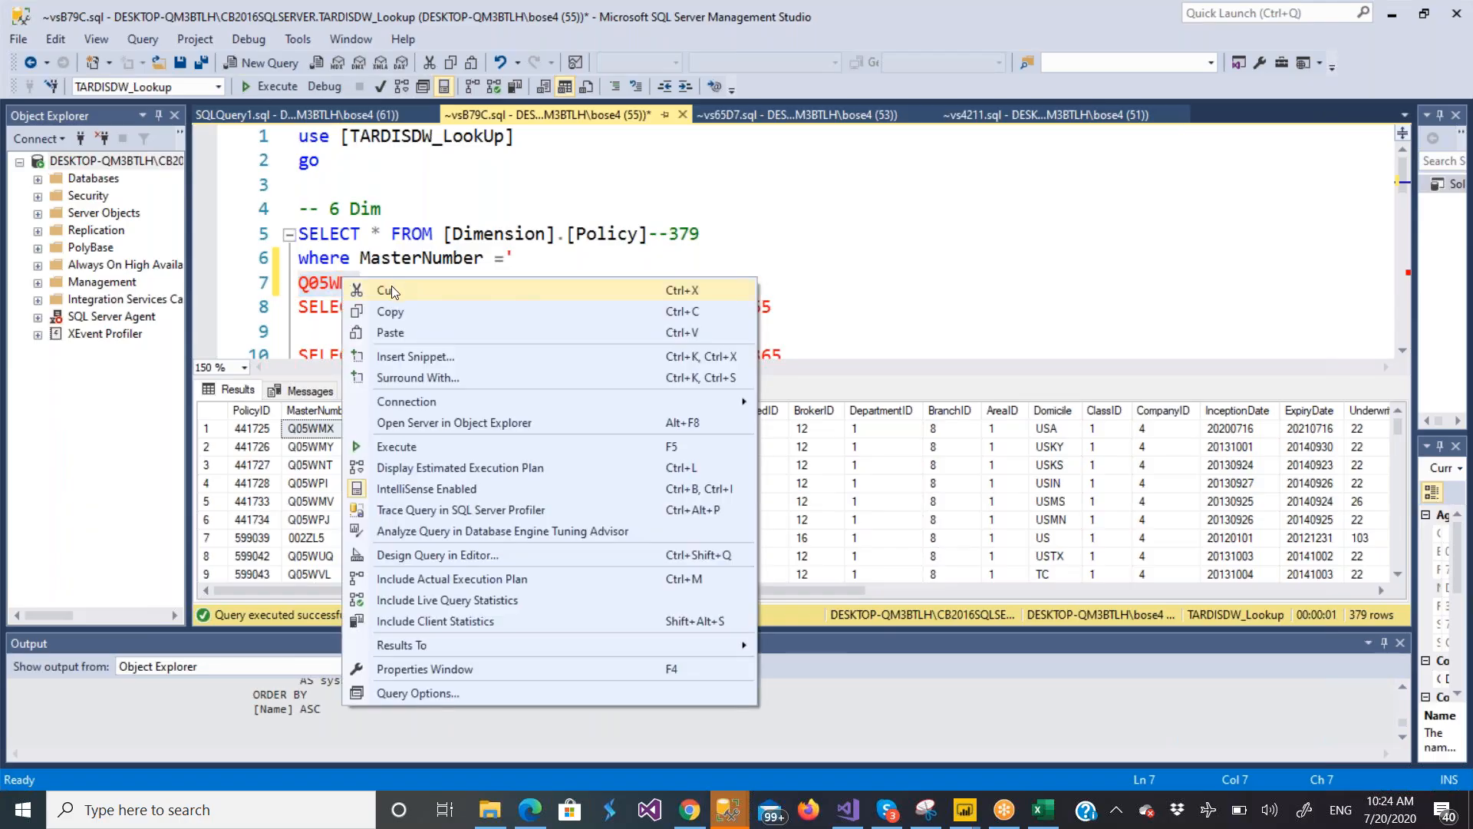
click(391, 285)
click(522, 253)
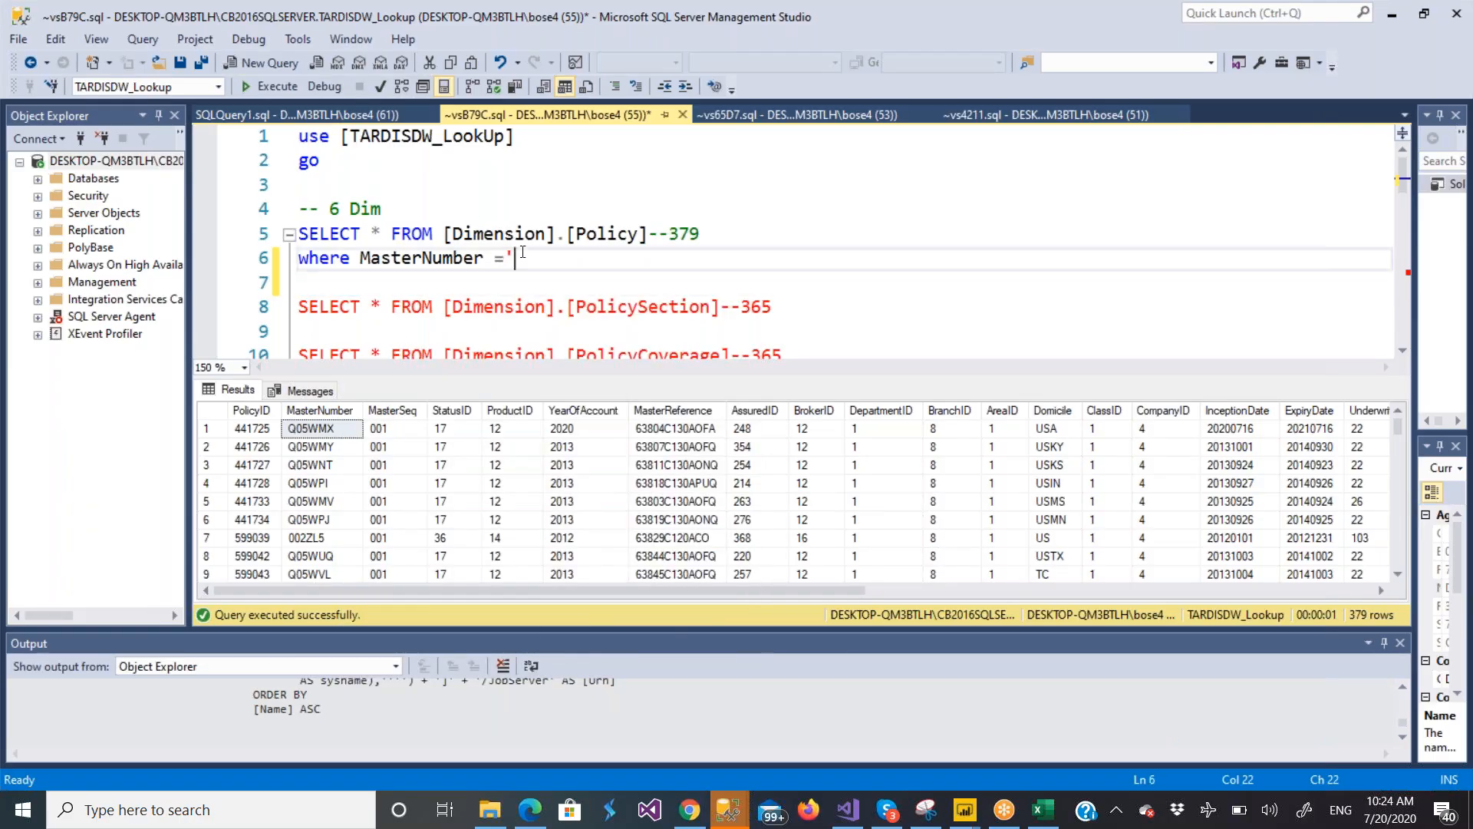
key(ctrl+v)
text(' and)
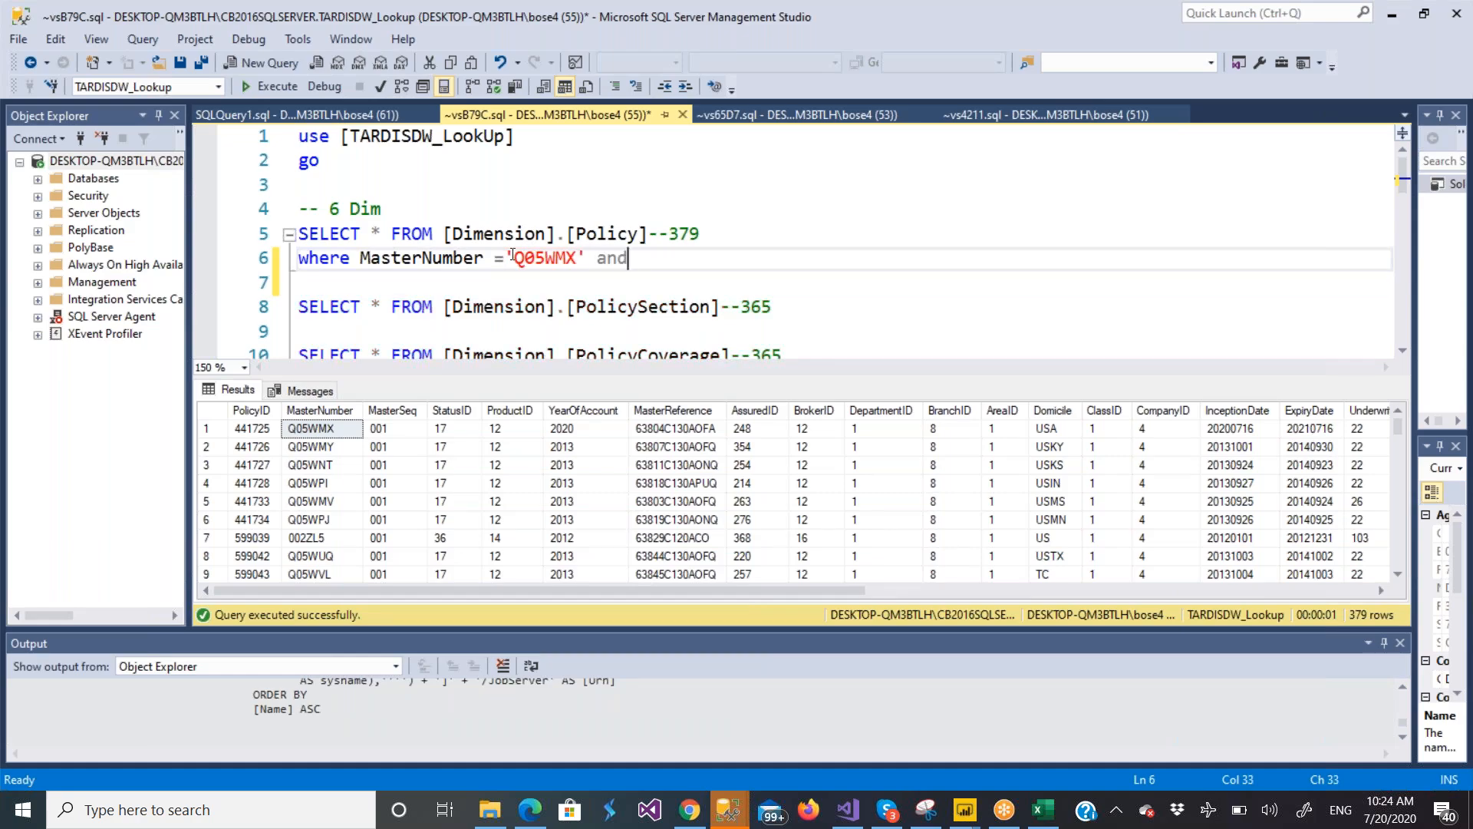
Add the condition MasterSeq = '001' to the where clause, copying the column header with its value from the first result row
click(384, 427)
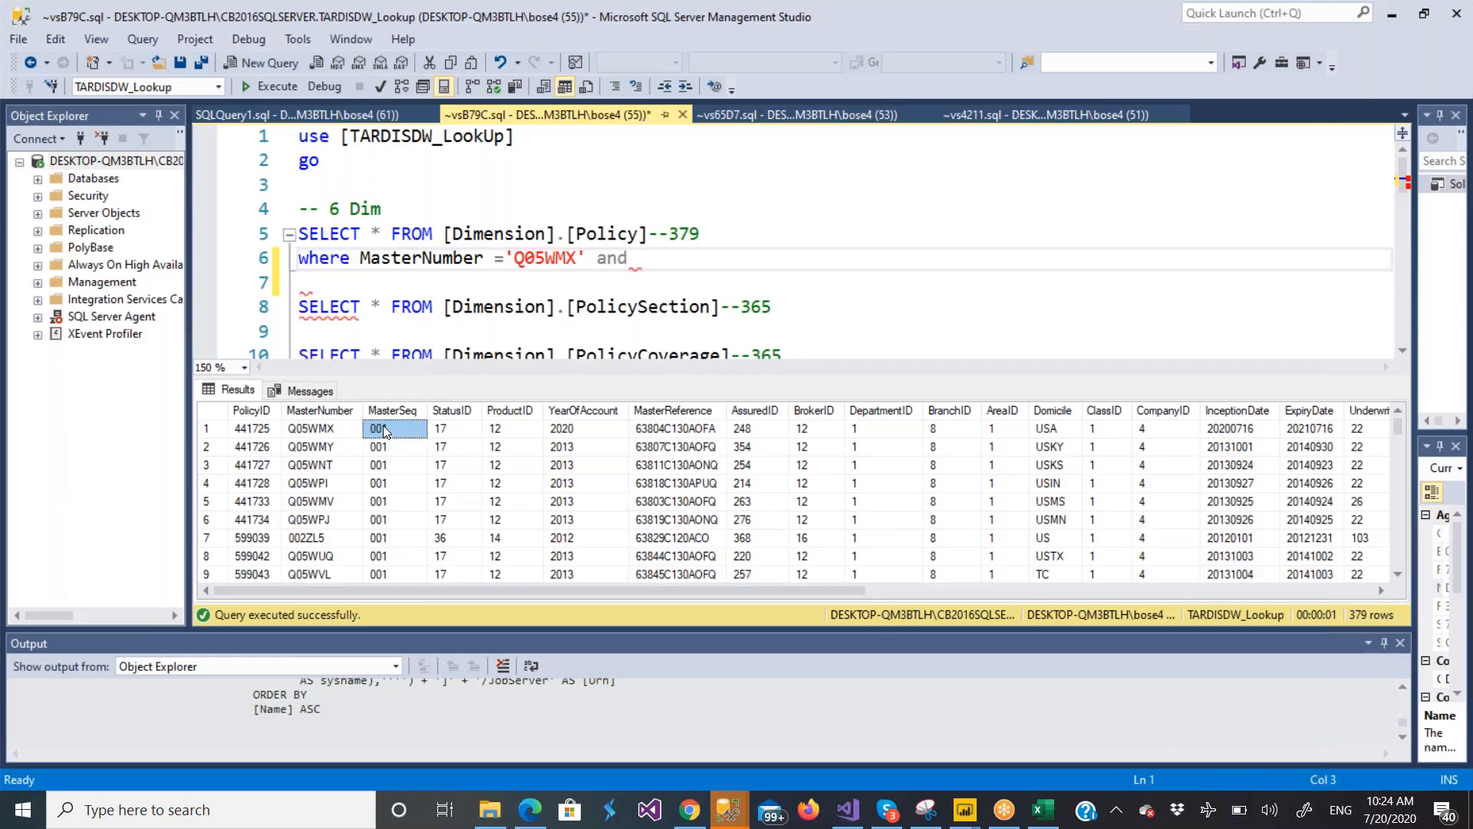
right_click(384, 431)
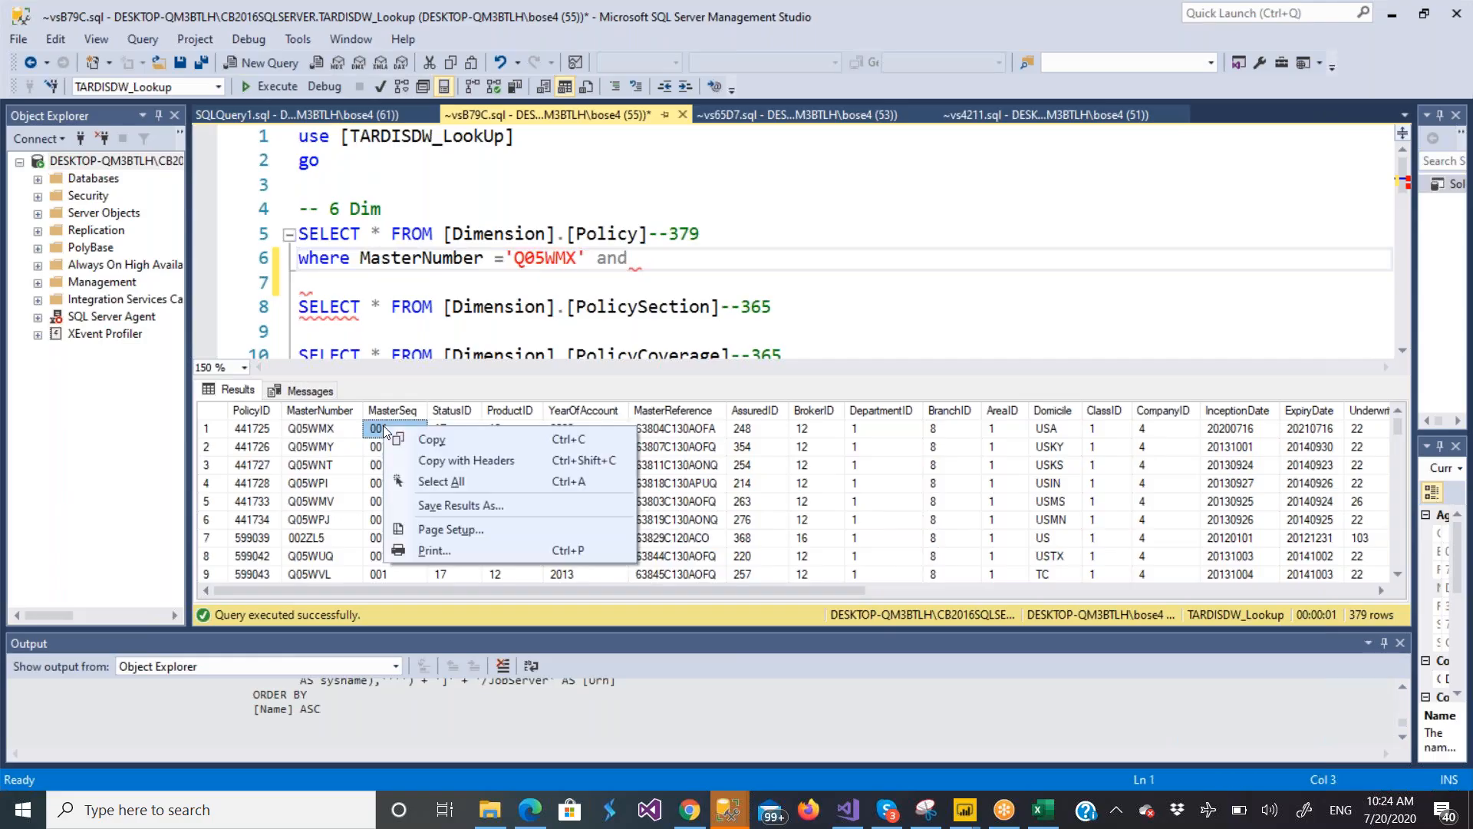
click(432, 441)
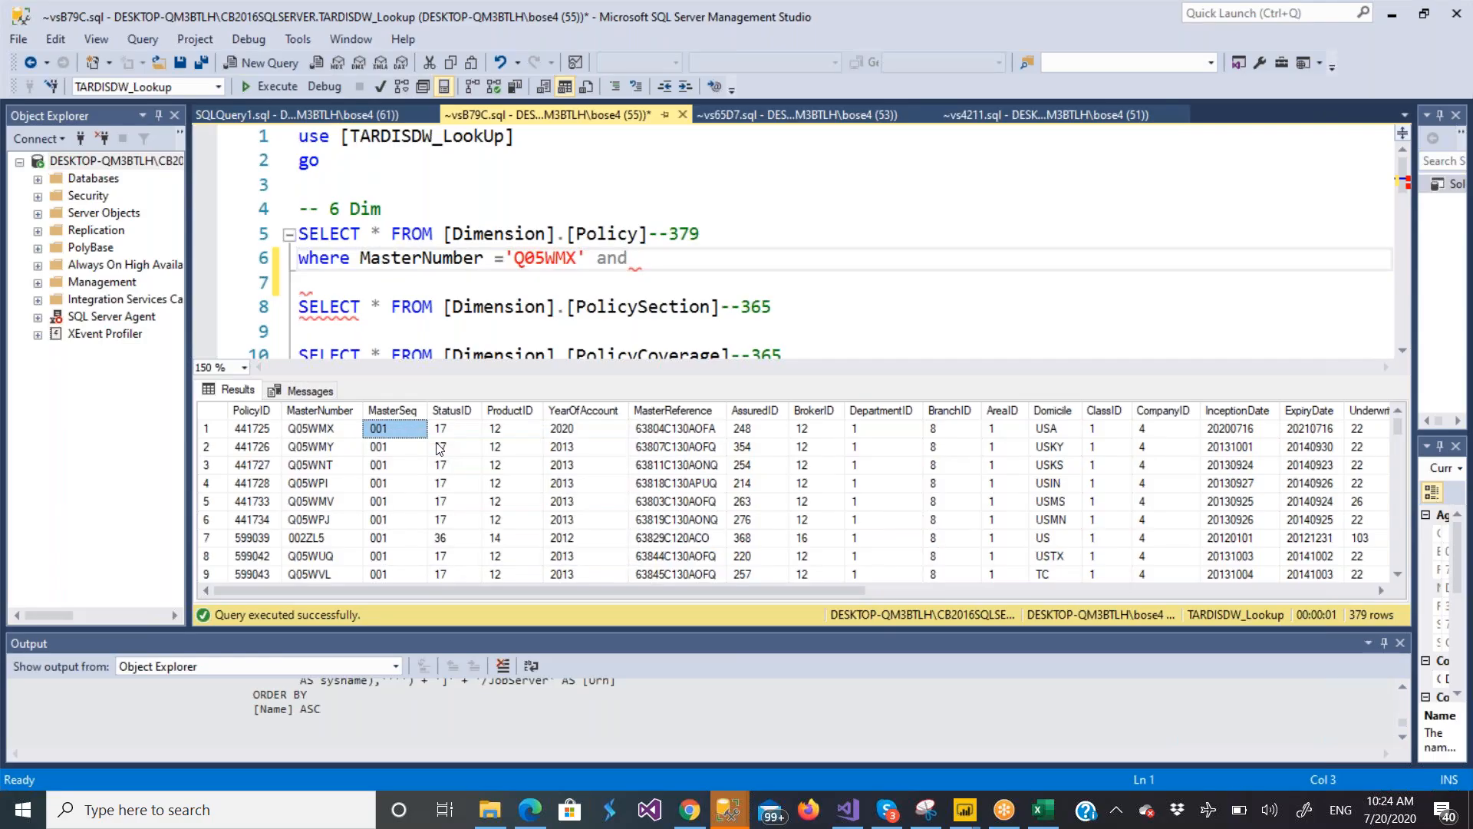
right_click(398, 425)
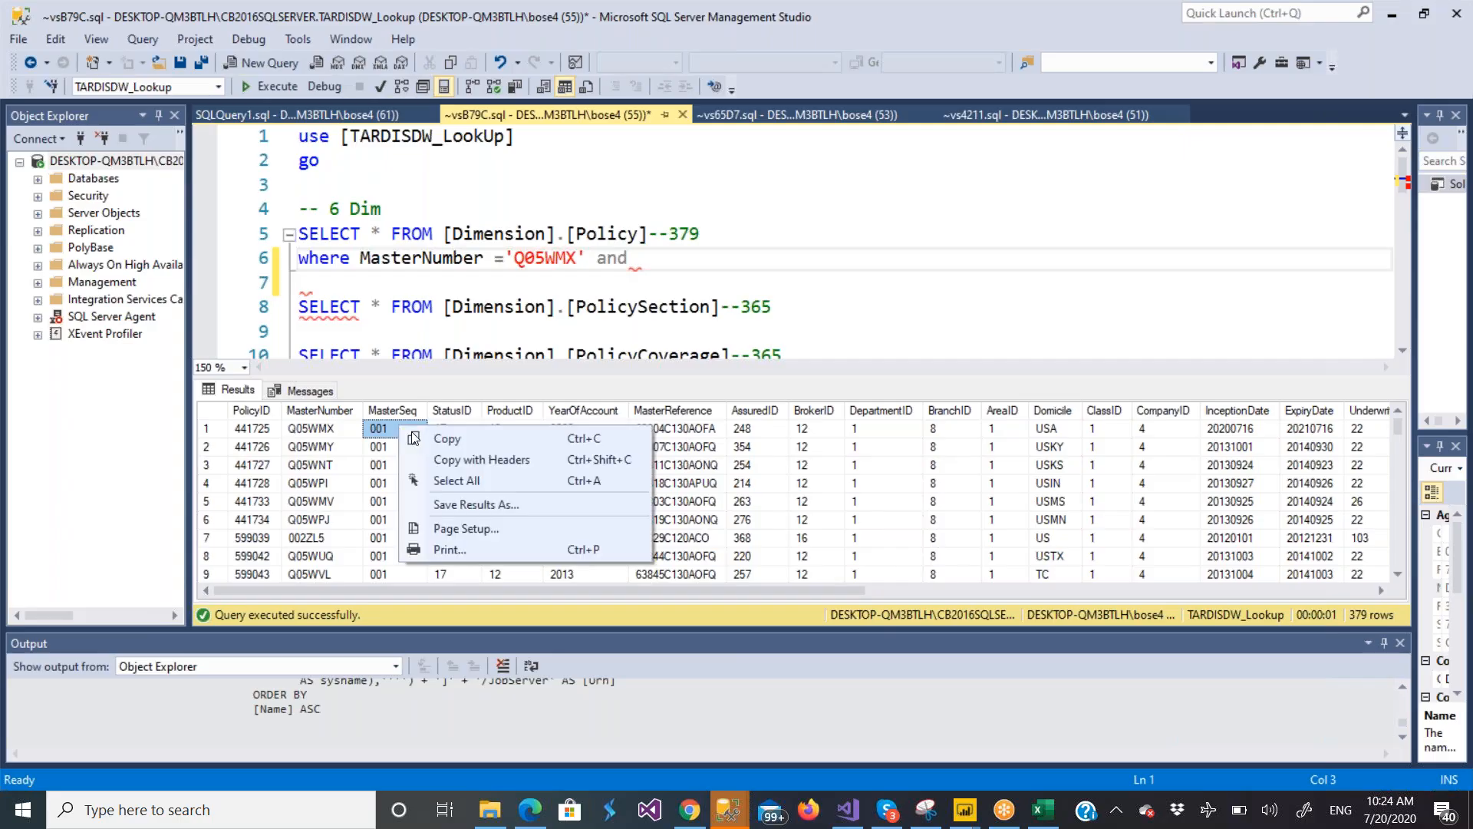
click(441, 459)
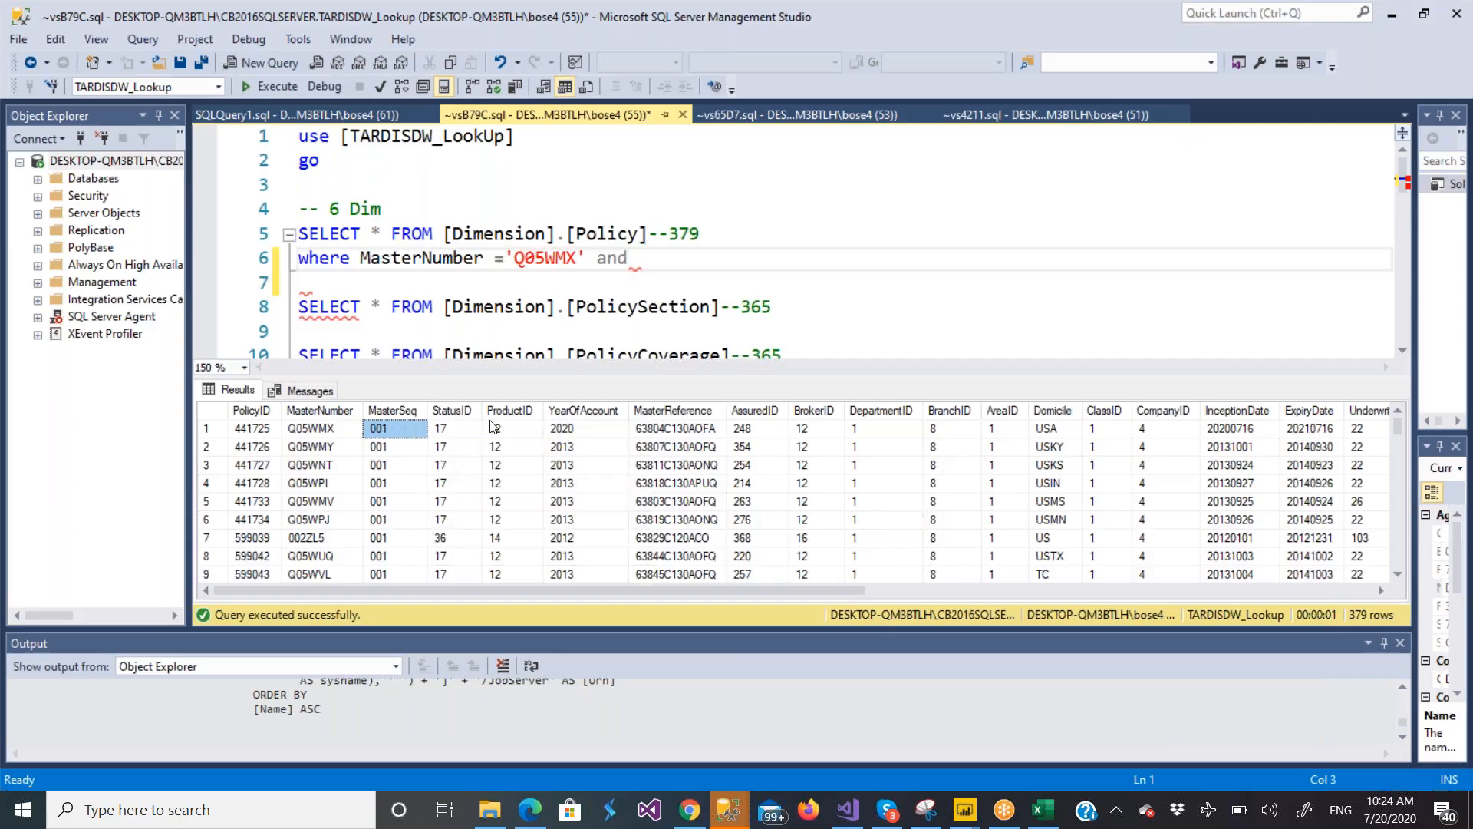
click(653, 269)
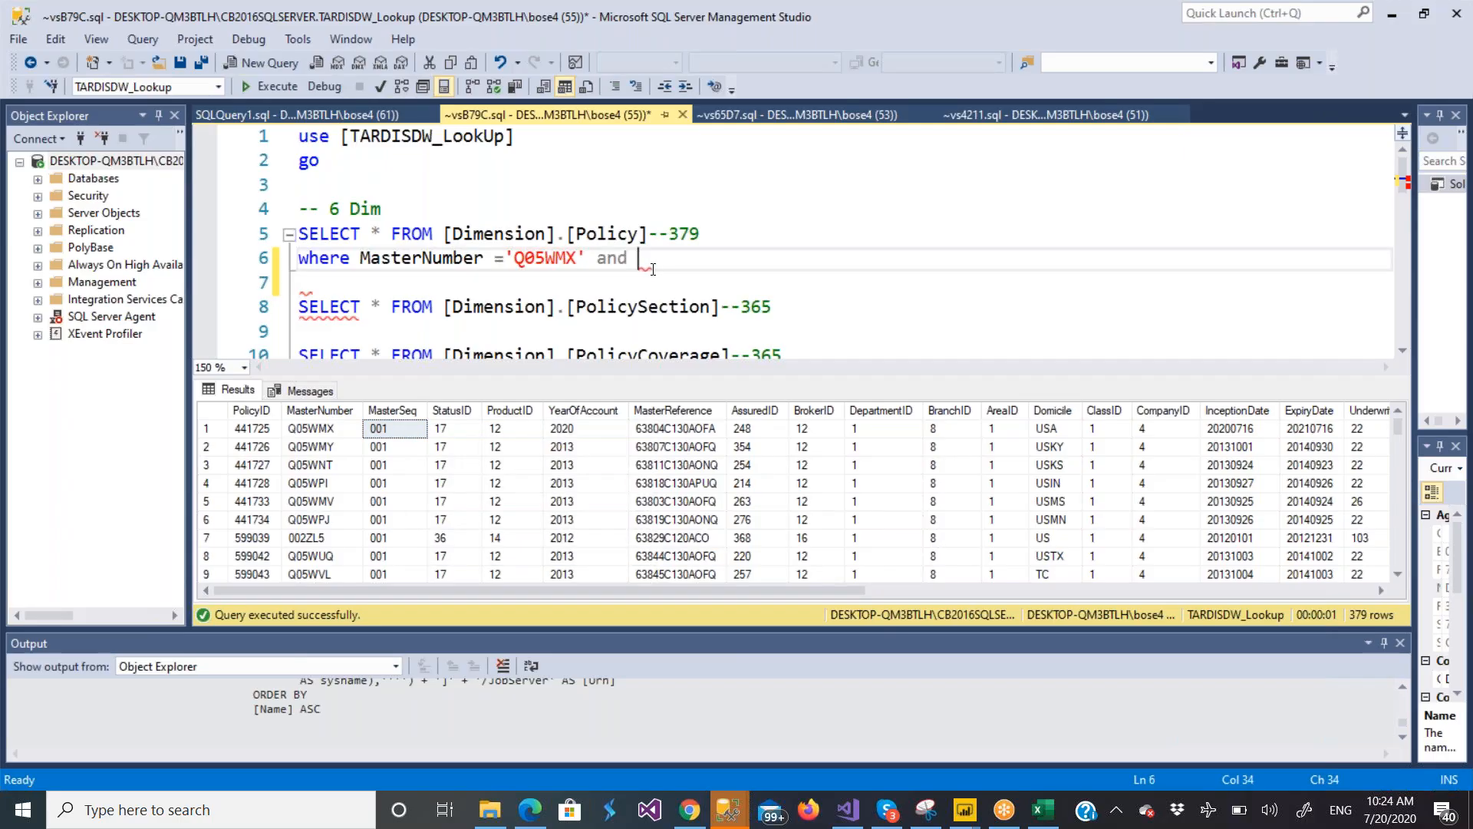
key(ctrl+v)
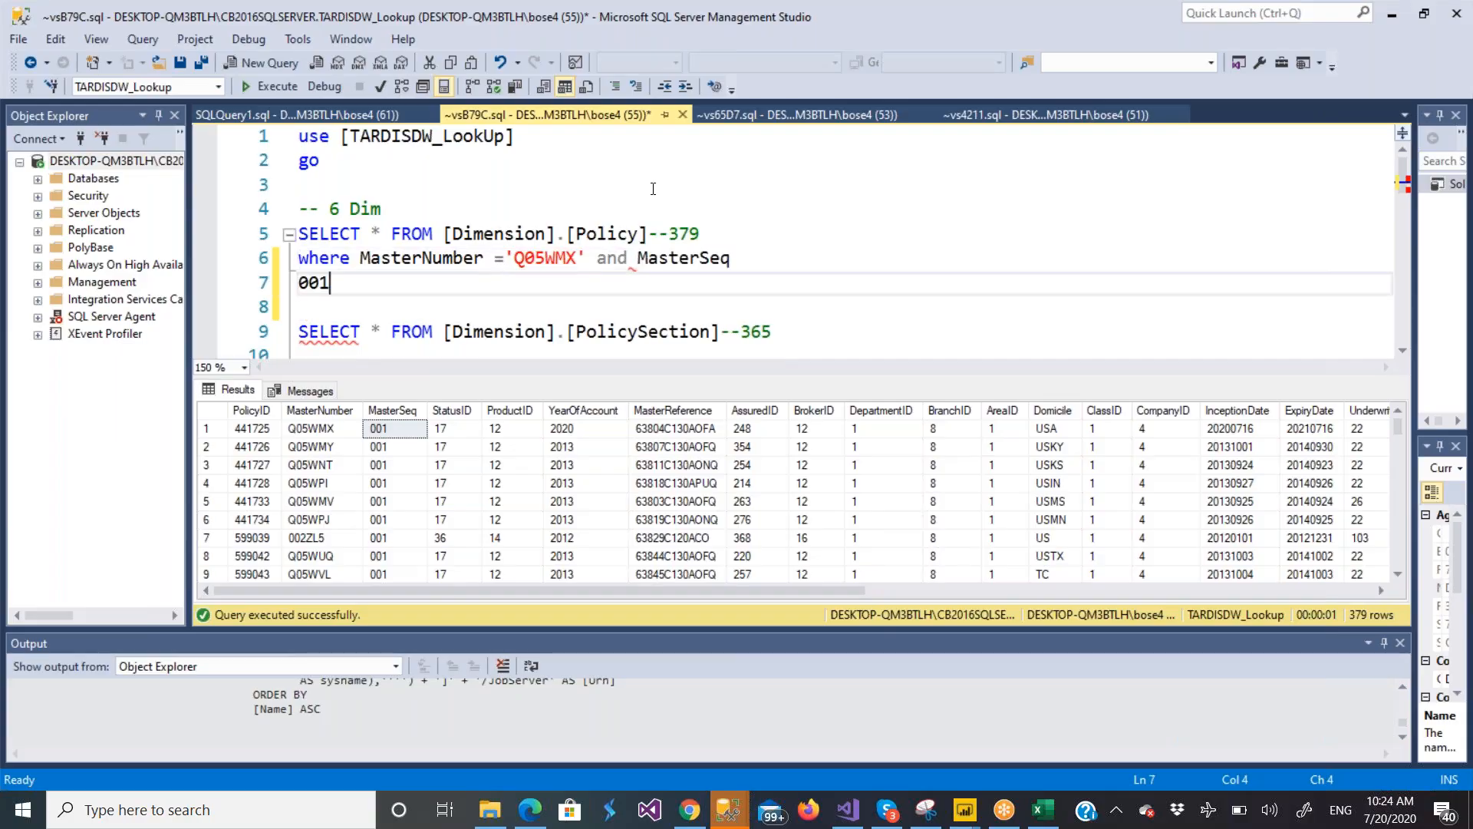
click(759, 254)
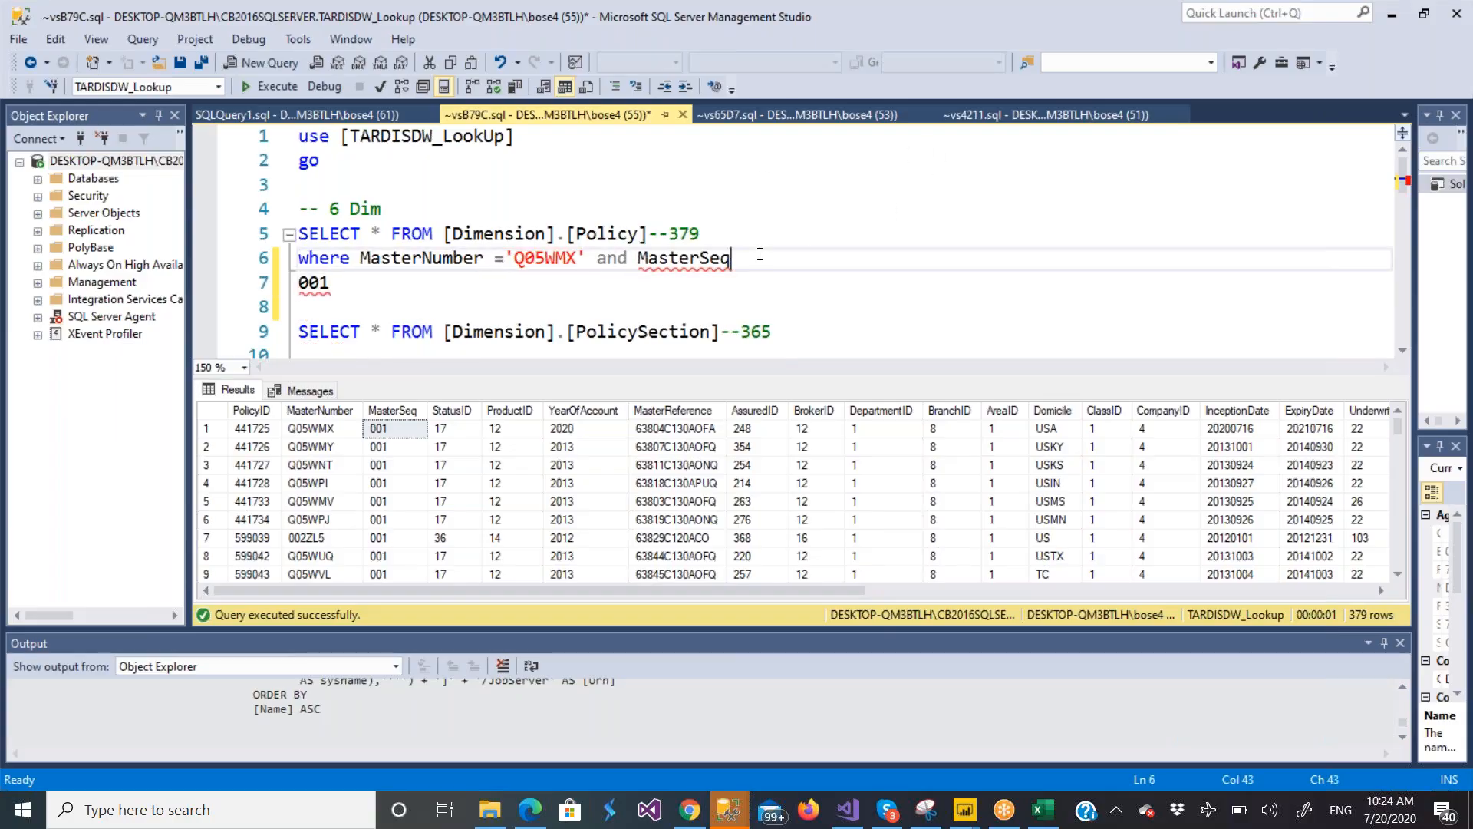
text(= '001')
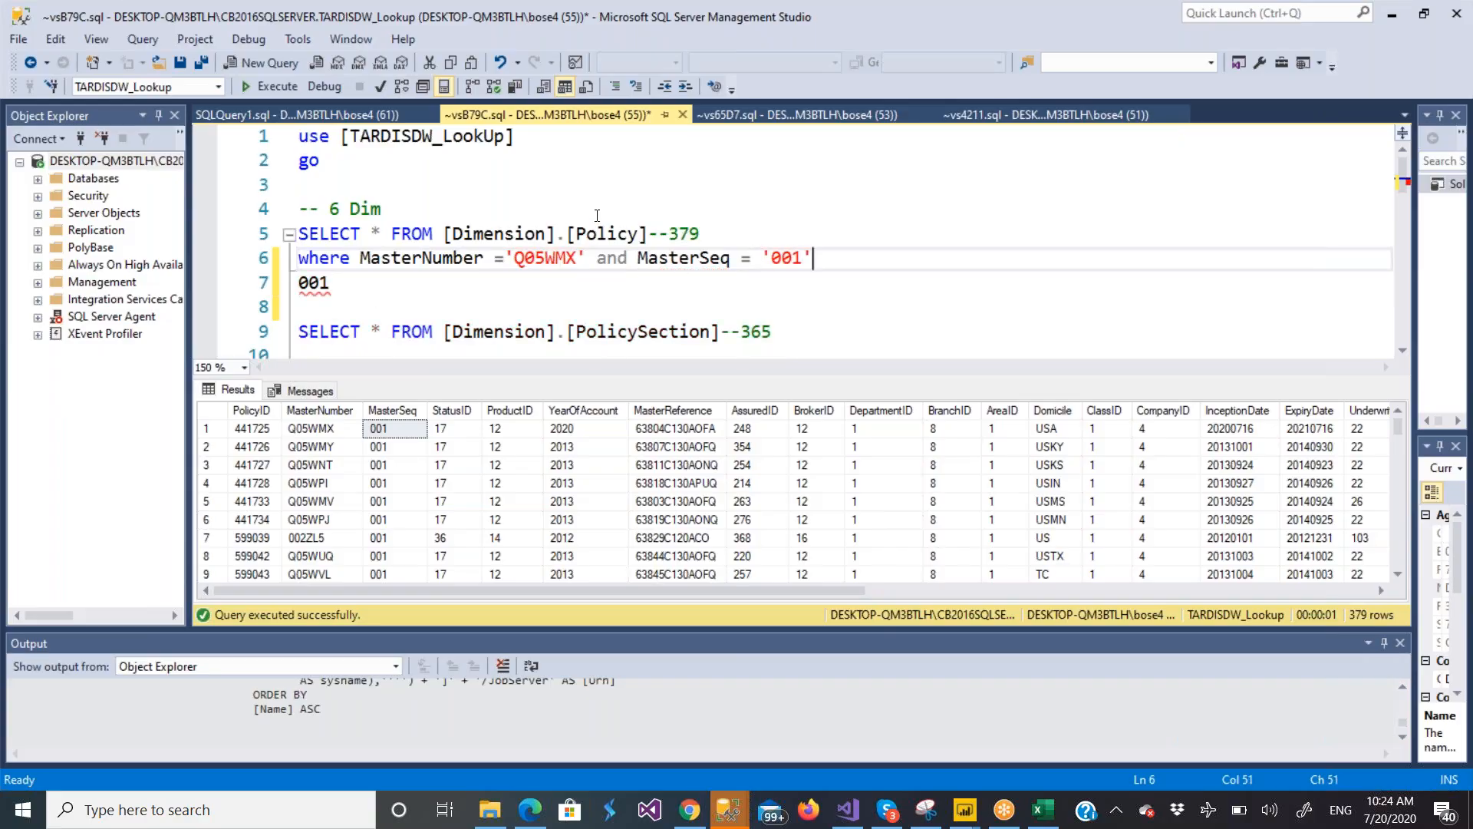
Delete the leftover pasted 001 on the line below the Dimension.Policy where clause
click(333, 288)
key(BackSpace)
key(BackSpace)
key(BackSpace)
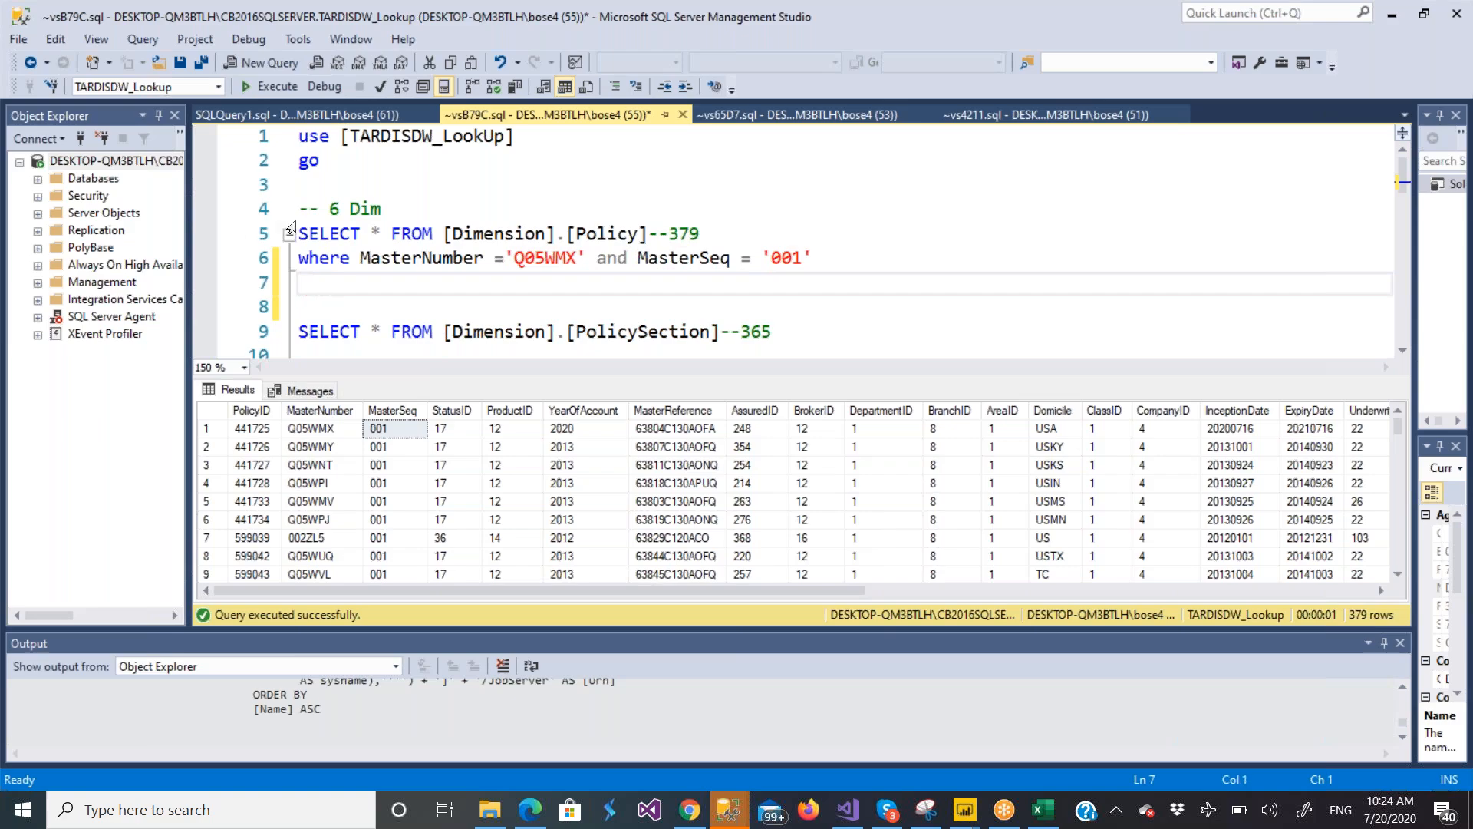
key(Up)
key(Up)
key(Up)
drag(329, 234, 676, 260)
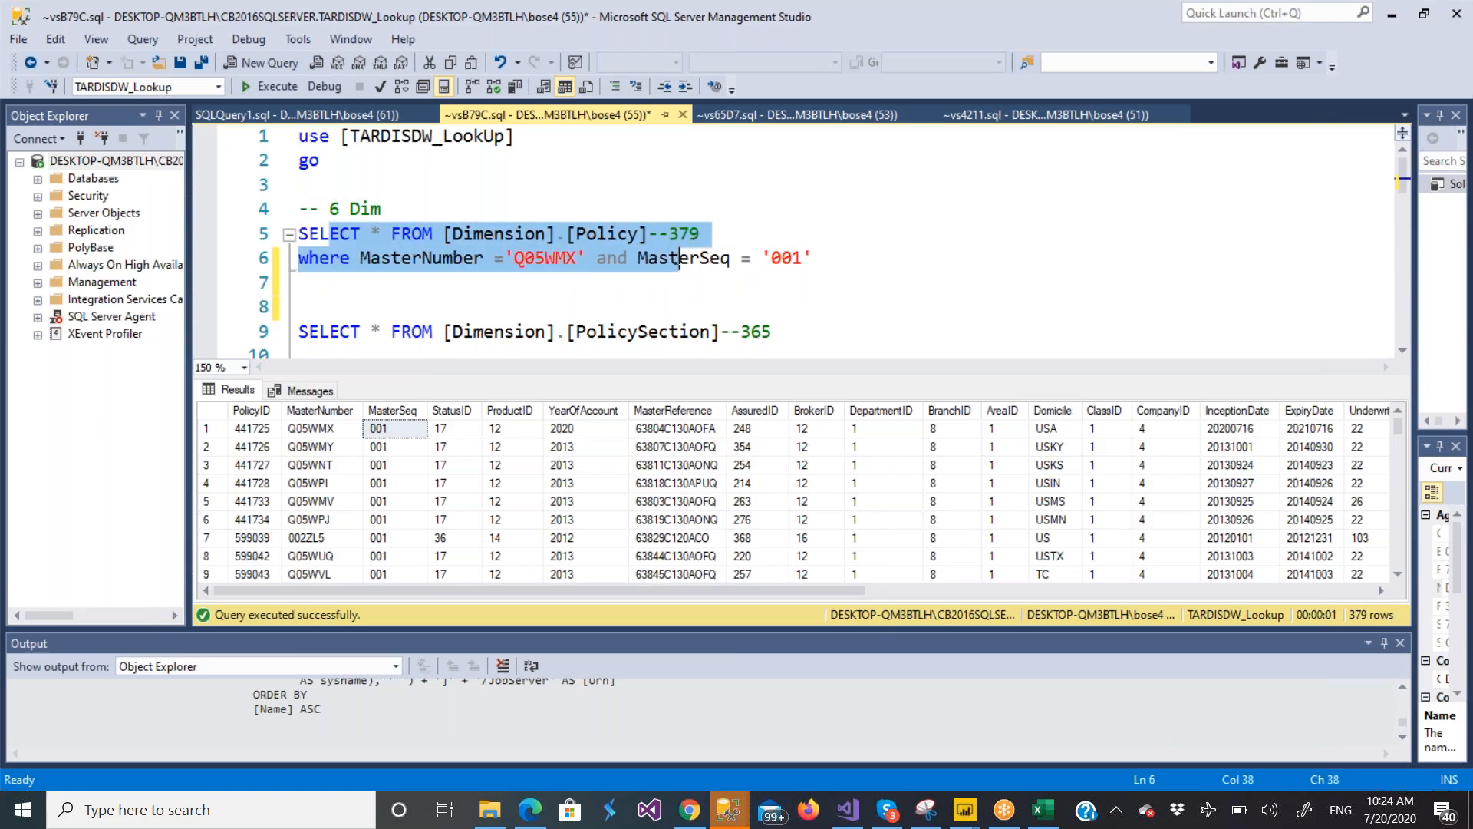
click(677, 290)
key(shift+Up)
key(shift+Up)
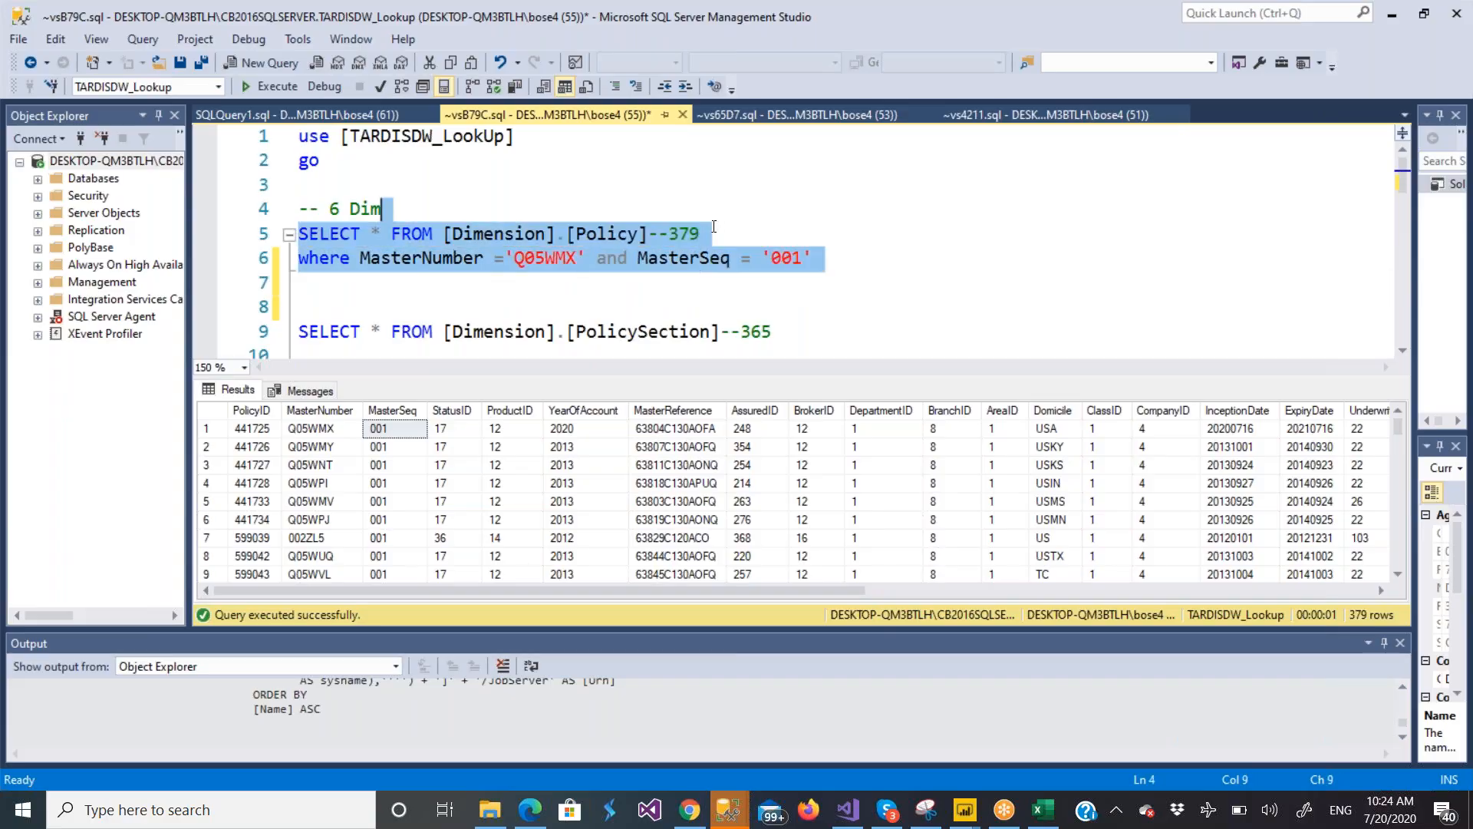
Remove the trailing --379 comment from the Dimension.Policy select statement
click(700, 236)
key(BackSpace)
key(BackSpace)
key(BackSpace)
key(BackSpace)
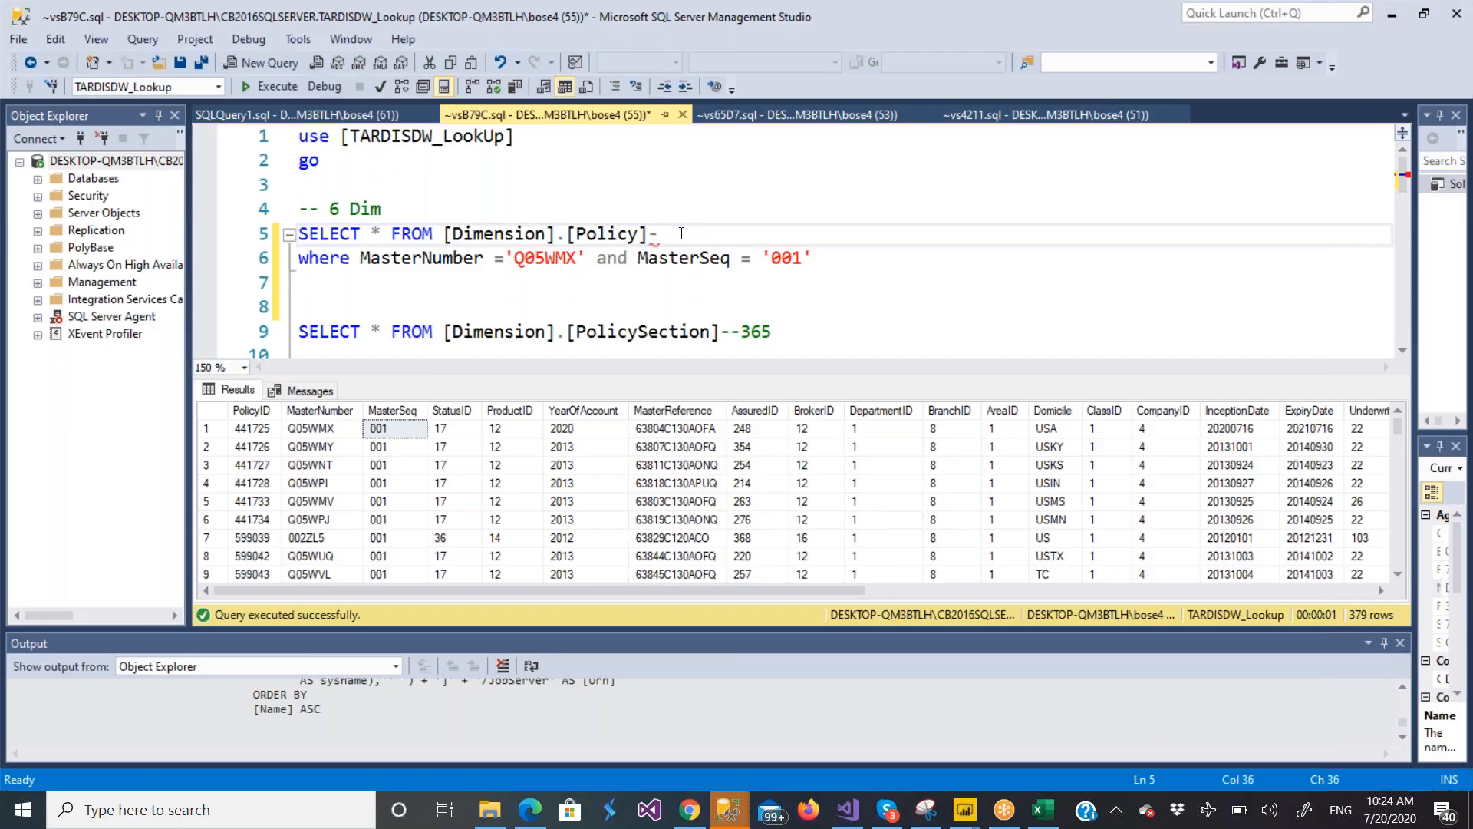
key(BackSpace)
Run only the Dimension.Policy select statement together with its MasterNumber and MasterSeq where clause
click(301, 236)
drag(302, 232, 495, 234)
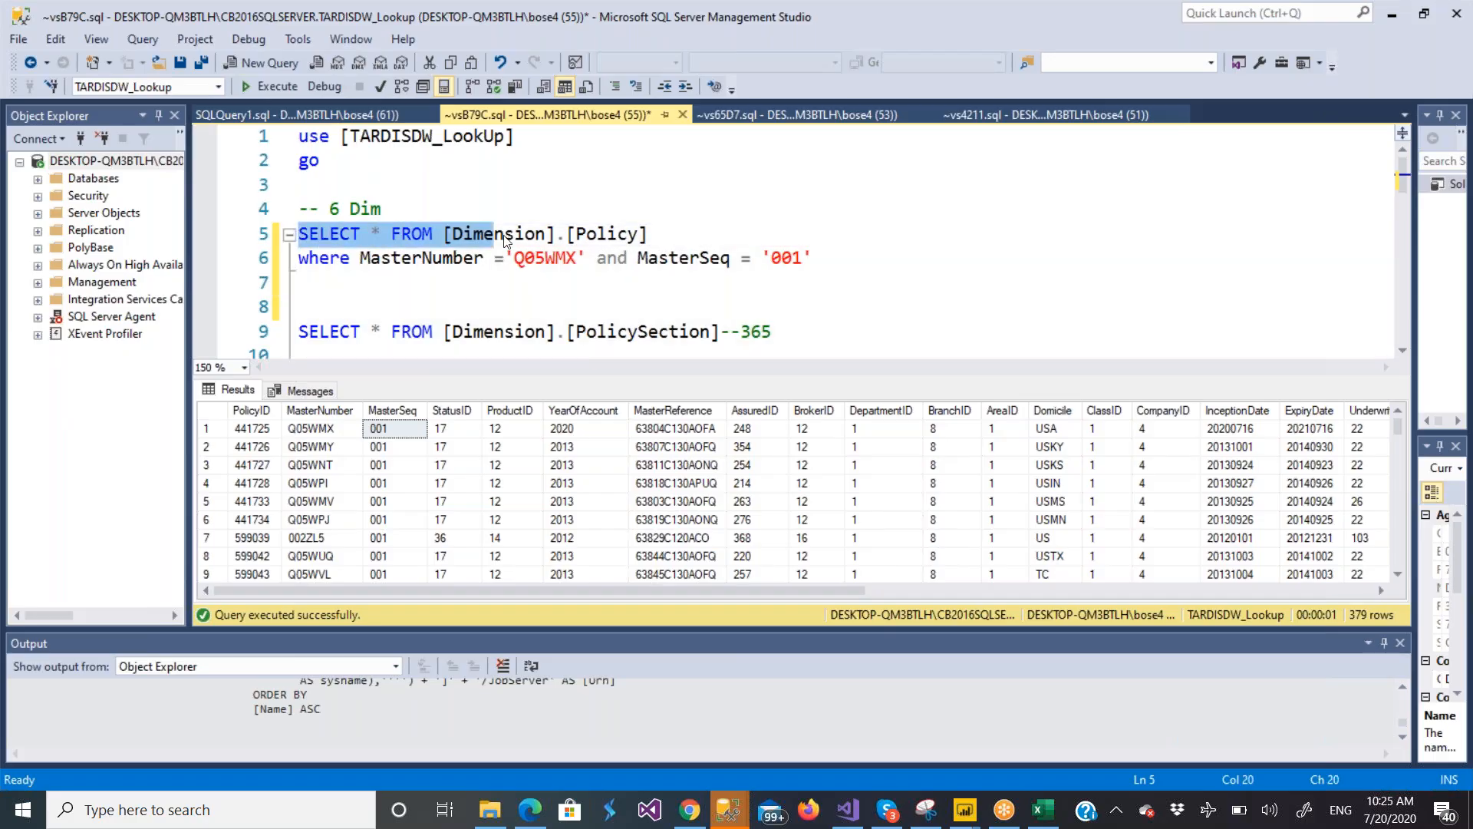
click(661, 289)
drag(301, 232, 814, 264)
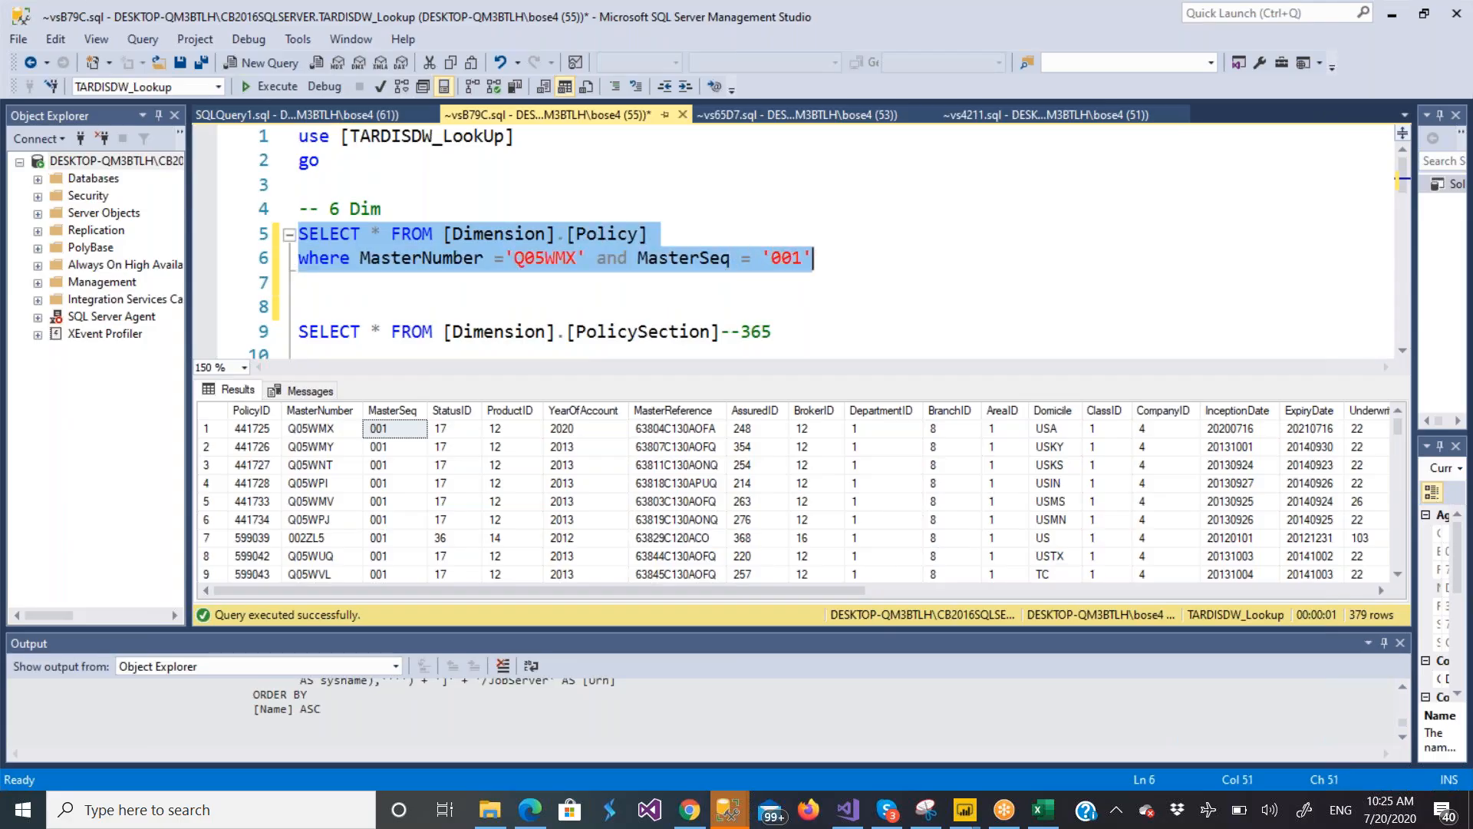
click(274, 86)
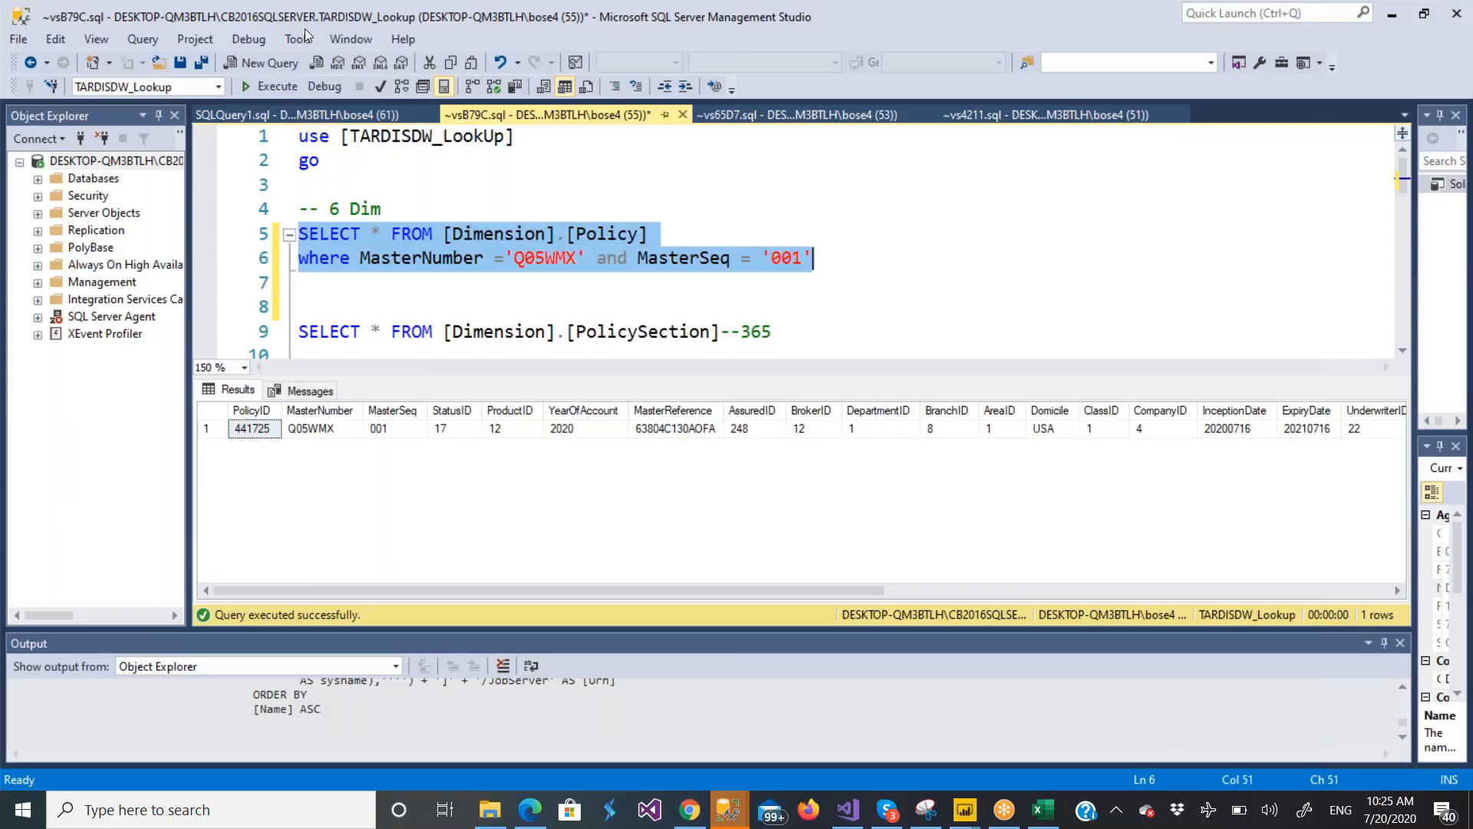
Create a new query containing use tardis and go, and run it to switch to the TARDIS database
click(266, 63)
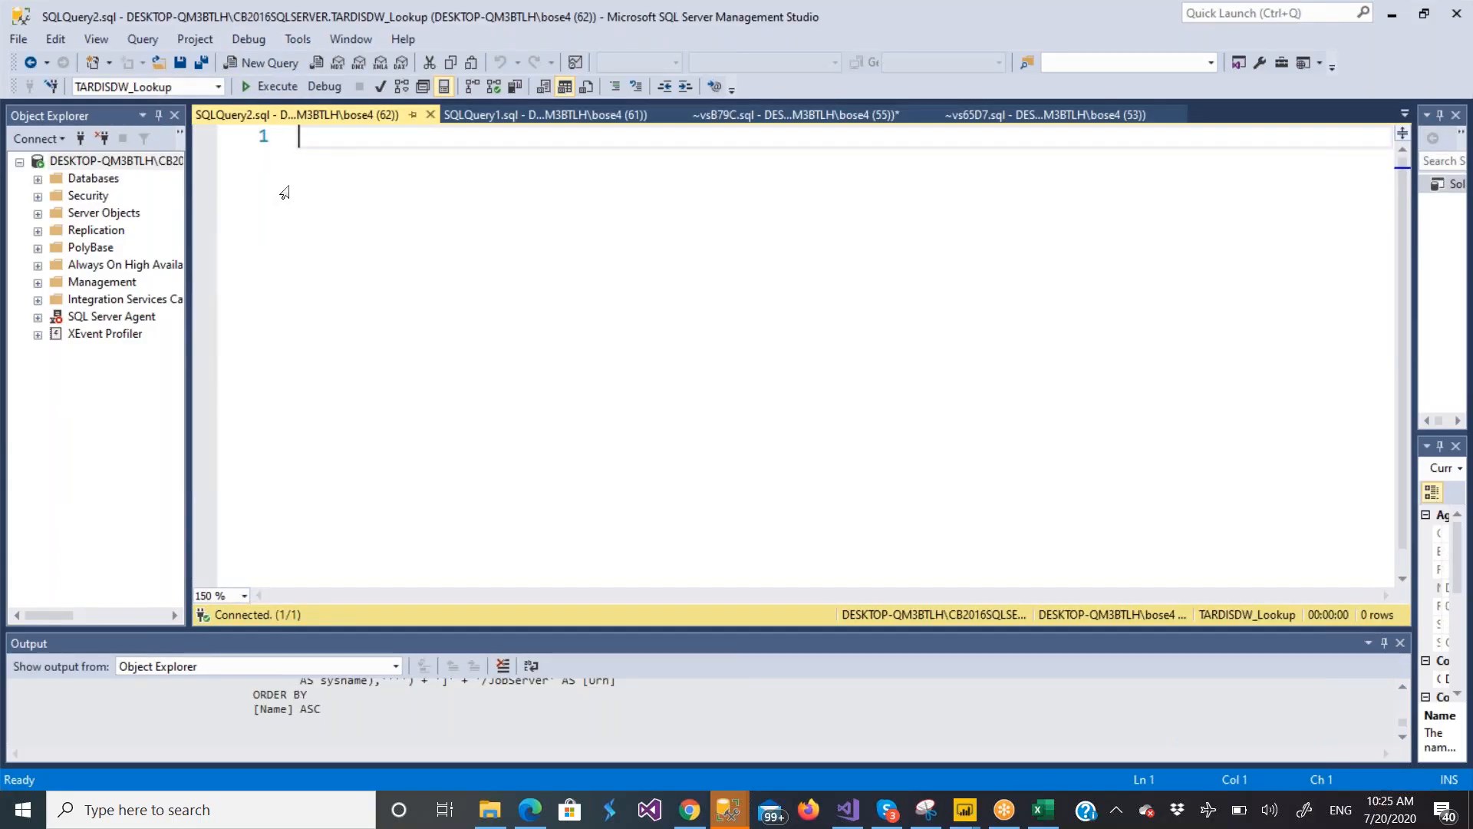
text(use )
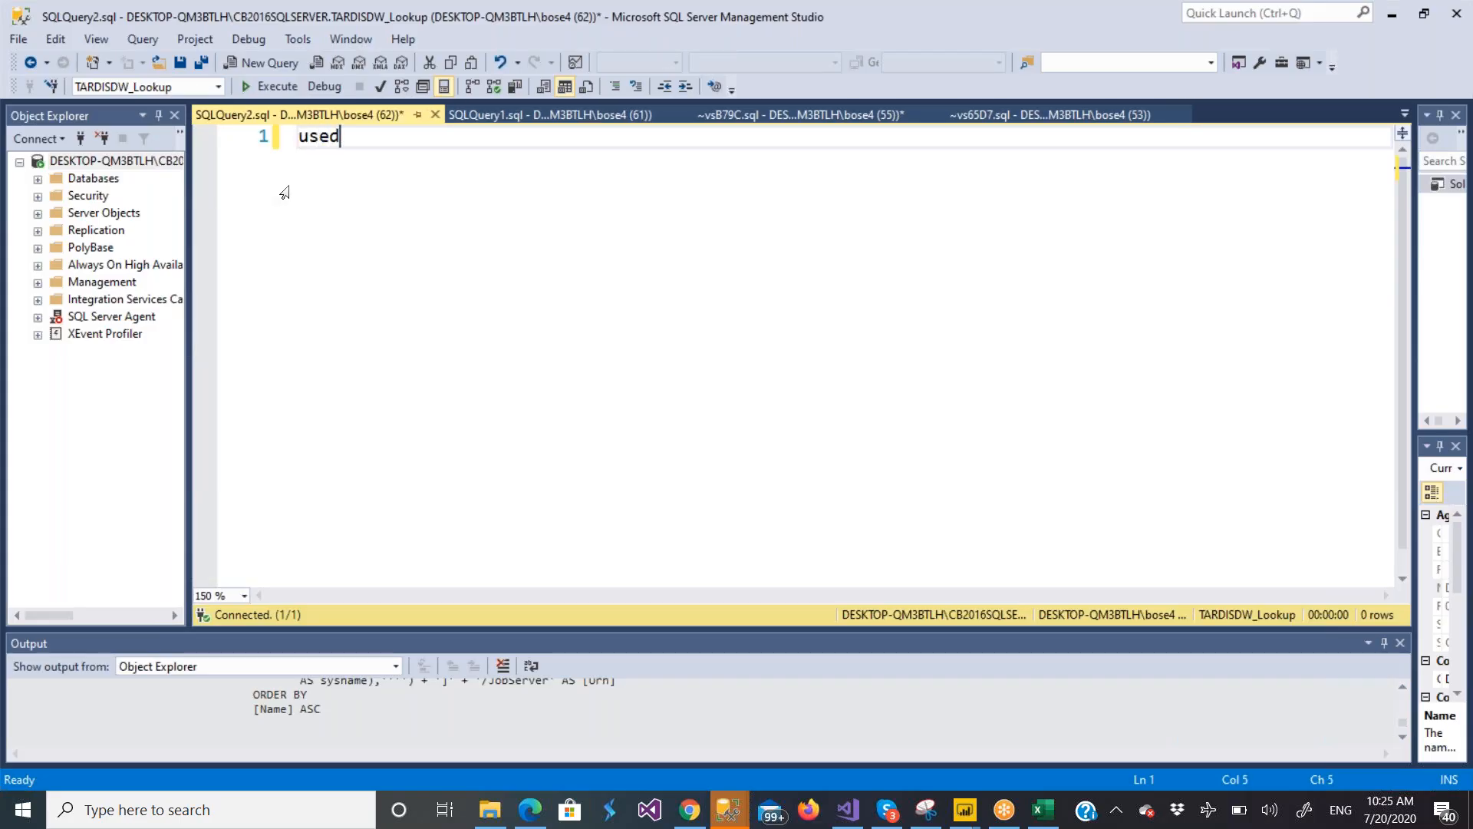
text(tardis)
key(Return)
text(go)
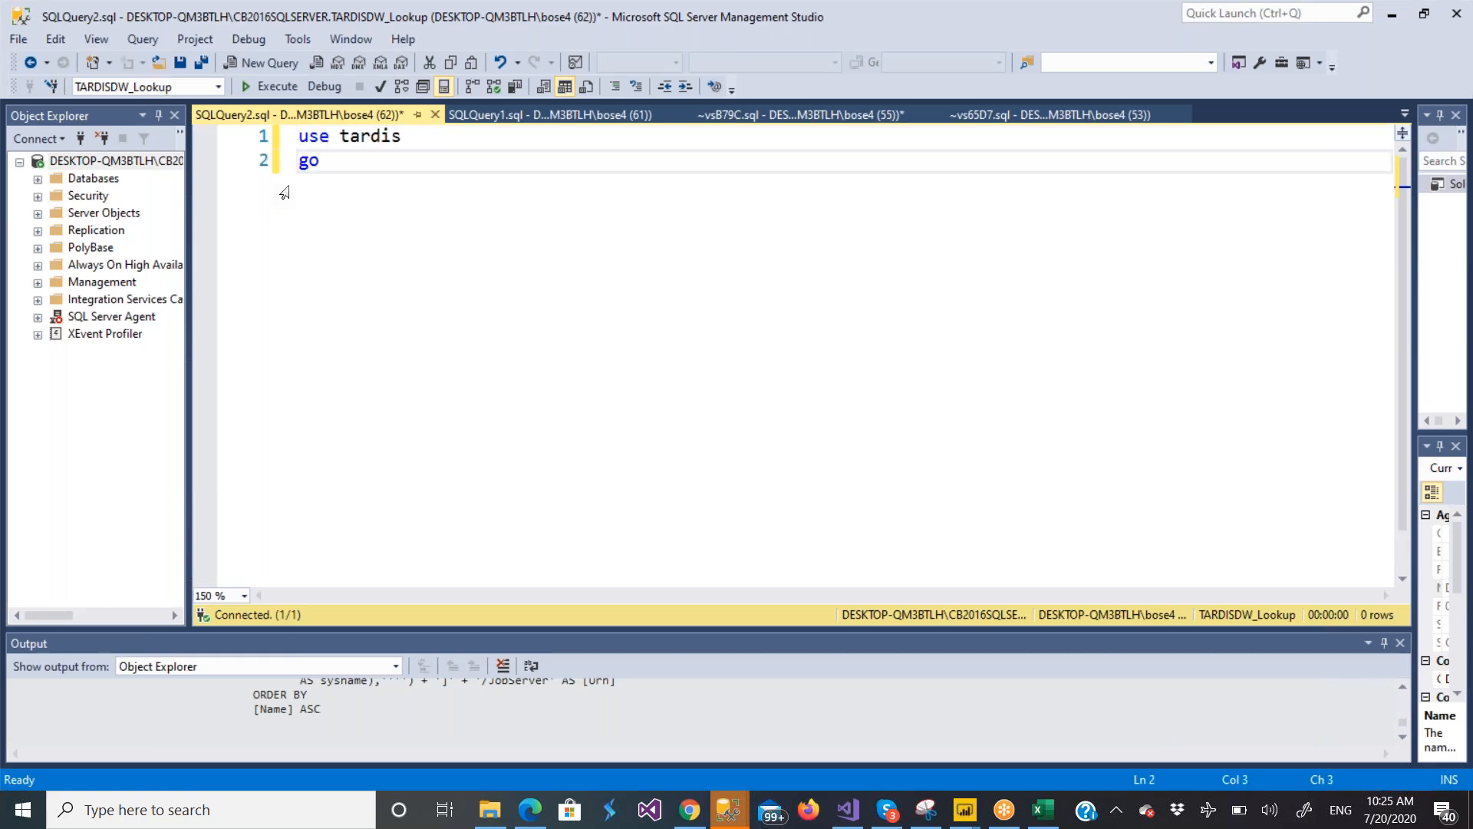
click(269, 83)
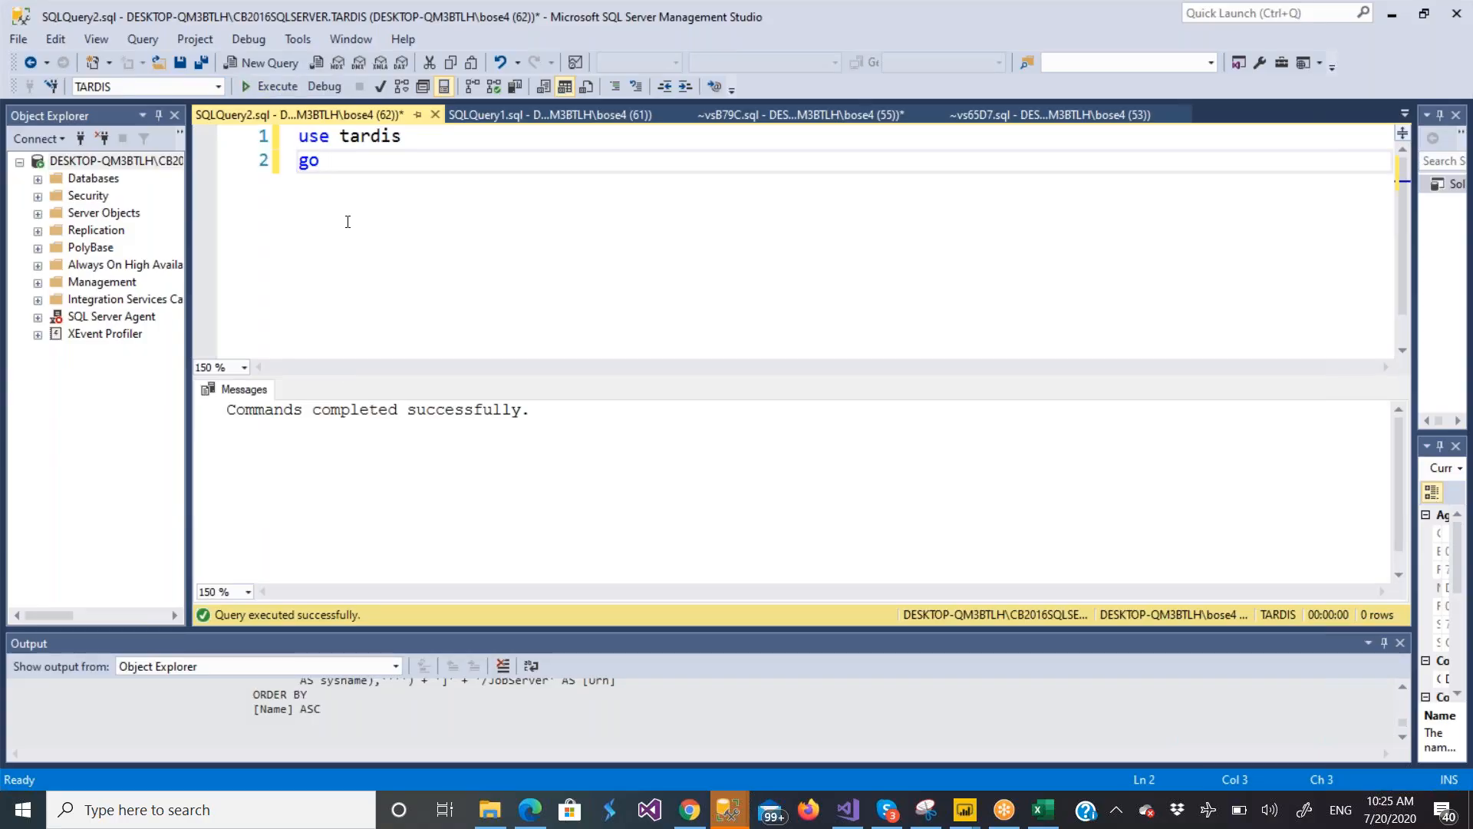
Write an update policy statement with set domicile = 'abc' below the go line
key(Return)
key(Return)
key(Return)
text(update)
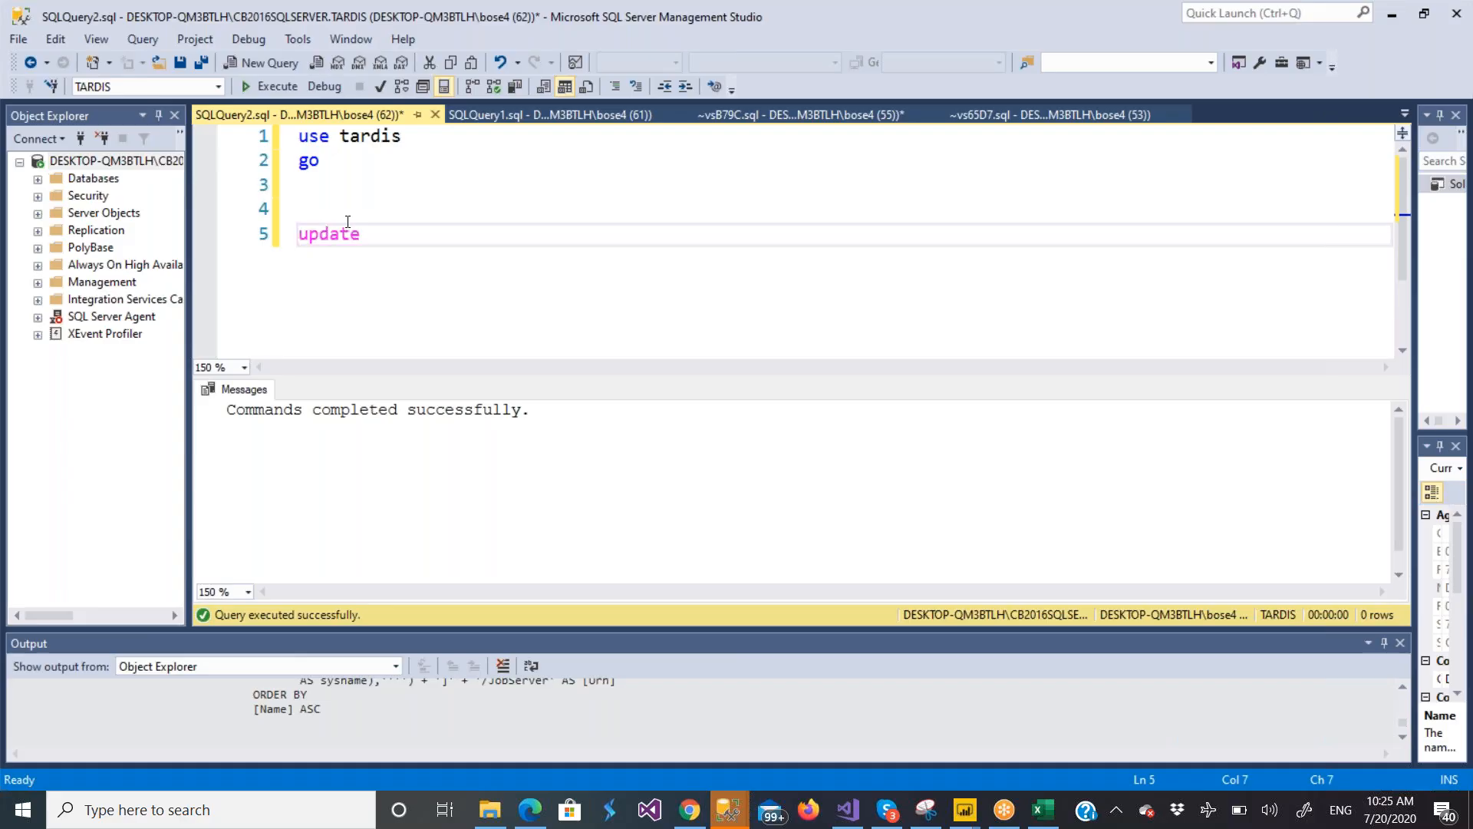
text( policy)
key(Return)
text(set)
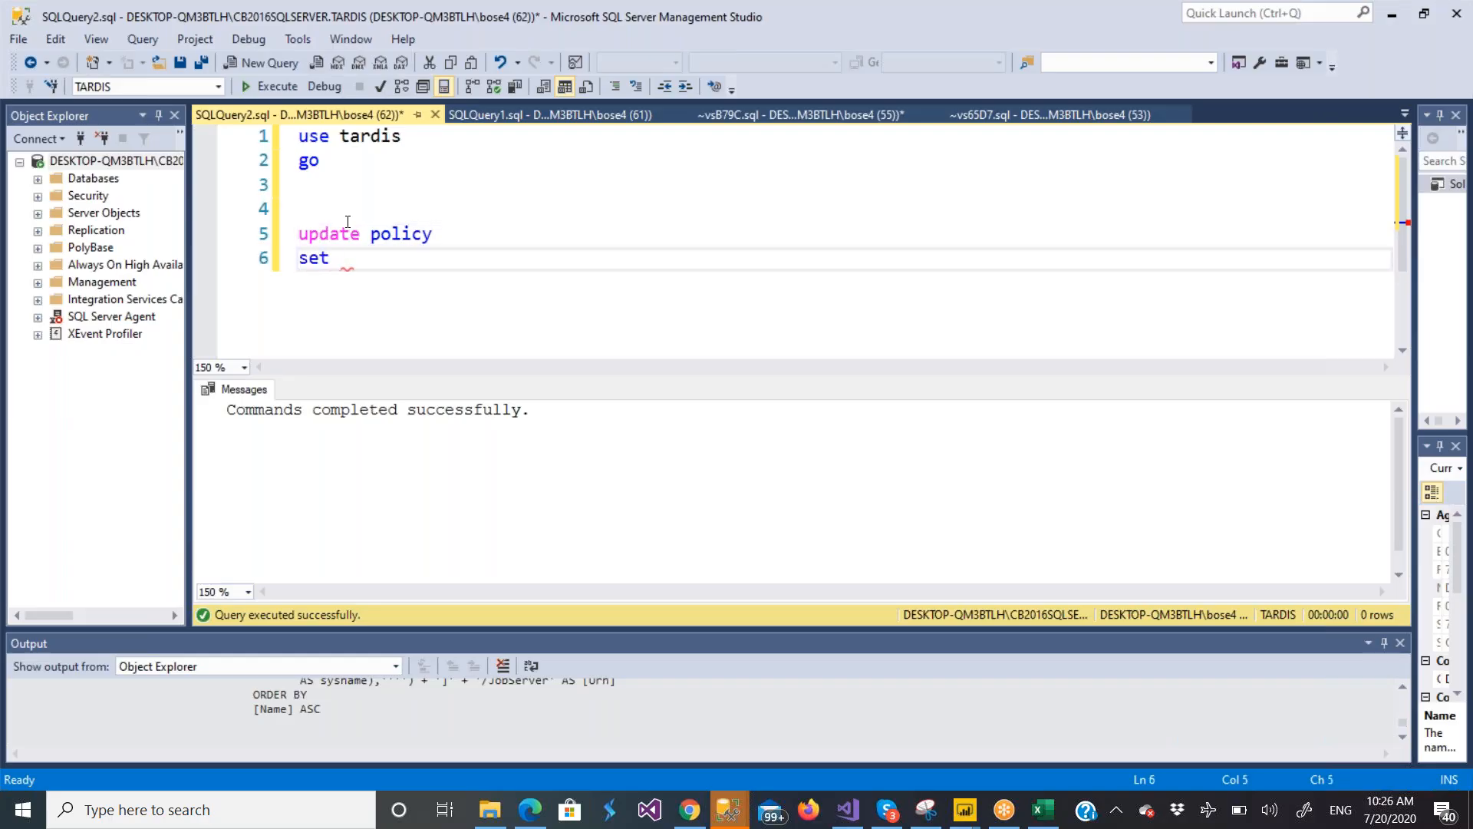
text( domici)
text(le =)
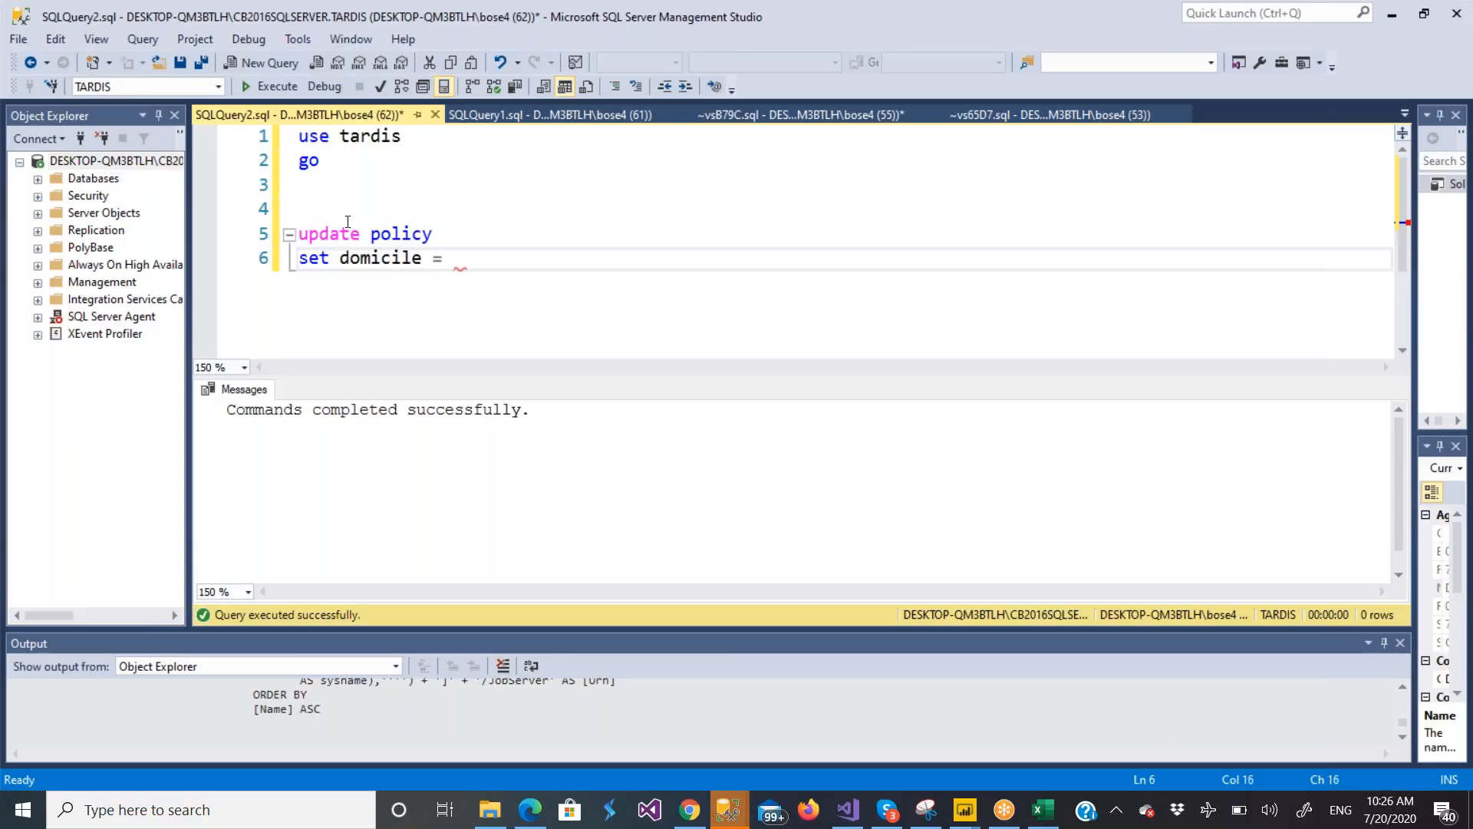
text( 'abc')
key(Return)
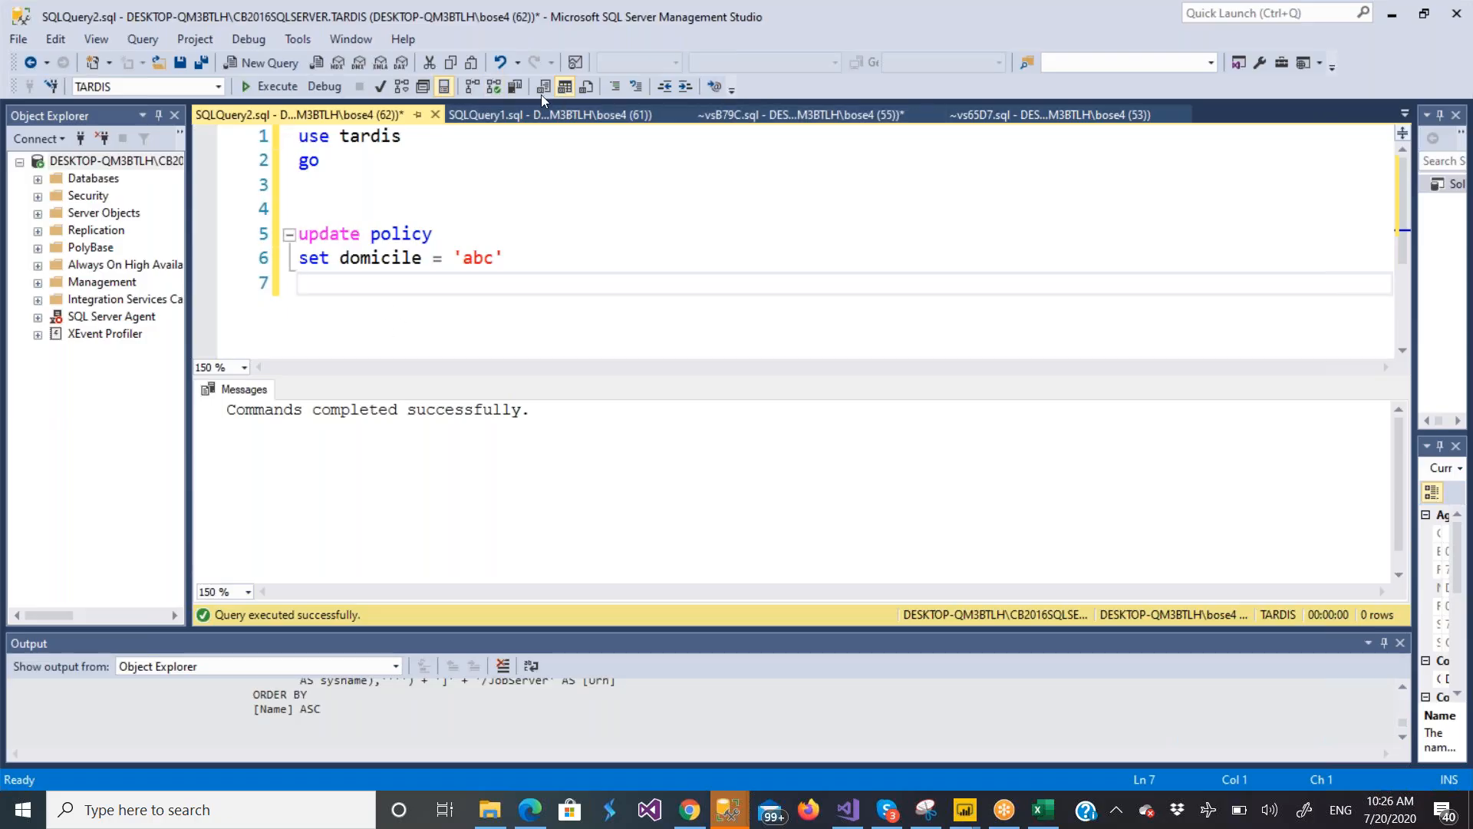
Copy the where clause from the Dimension.Policy query and paste it on the blank line above the update policy statement
click(540, 114)
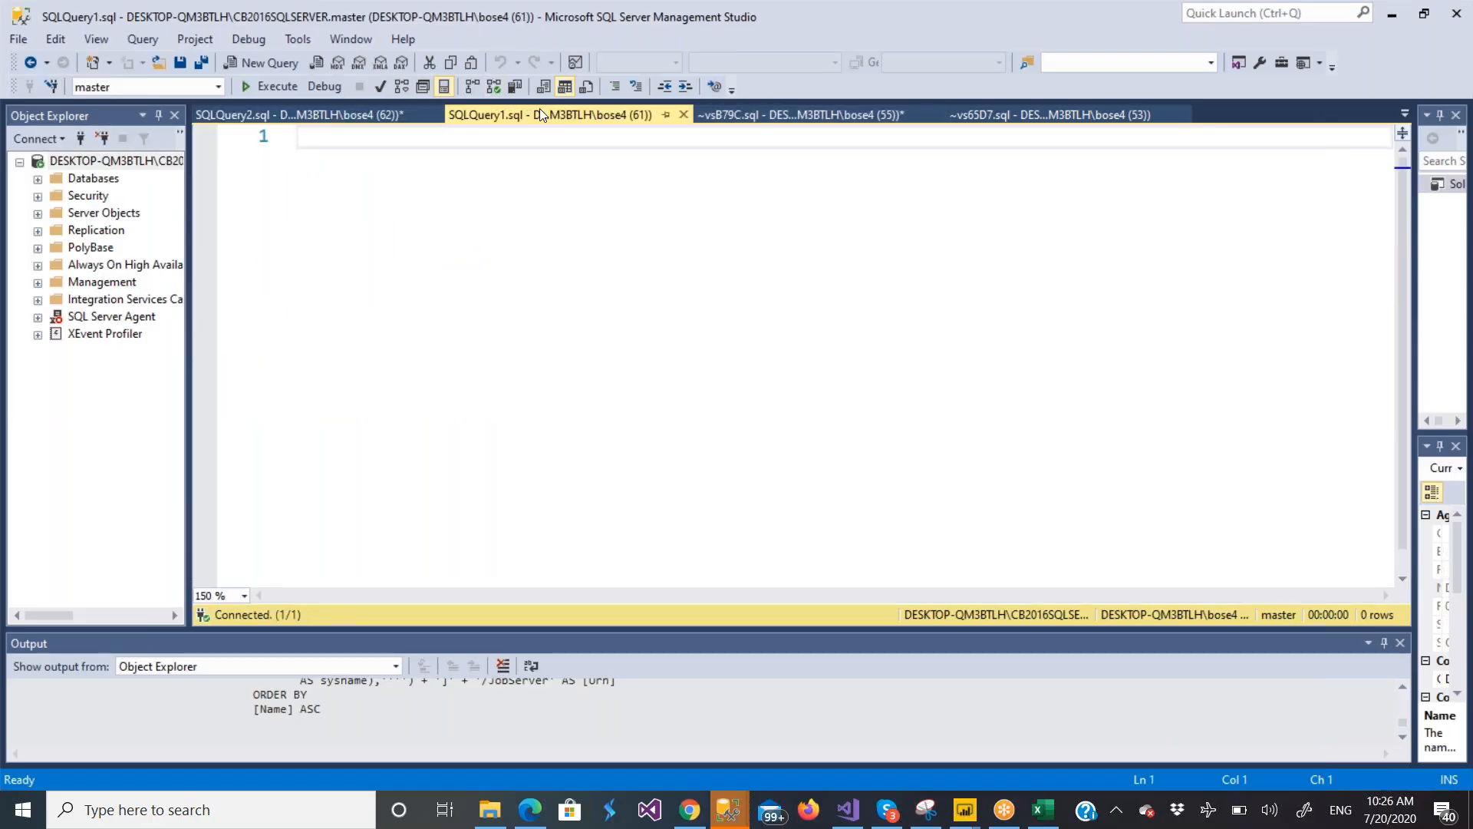
click(753, 113)
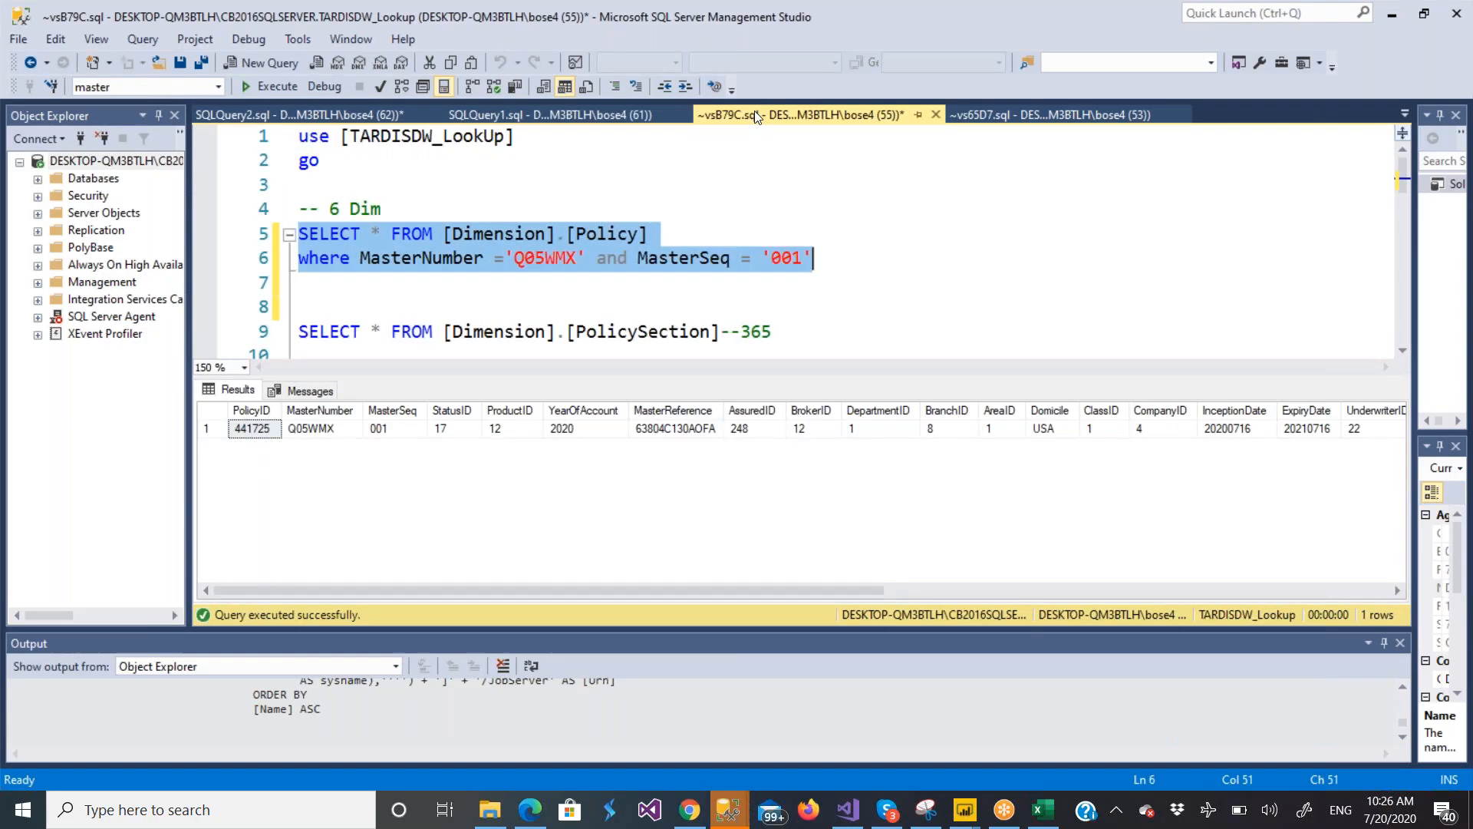
click(849, 228)
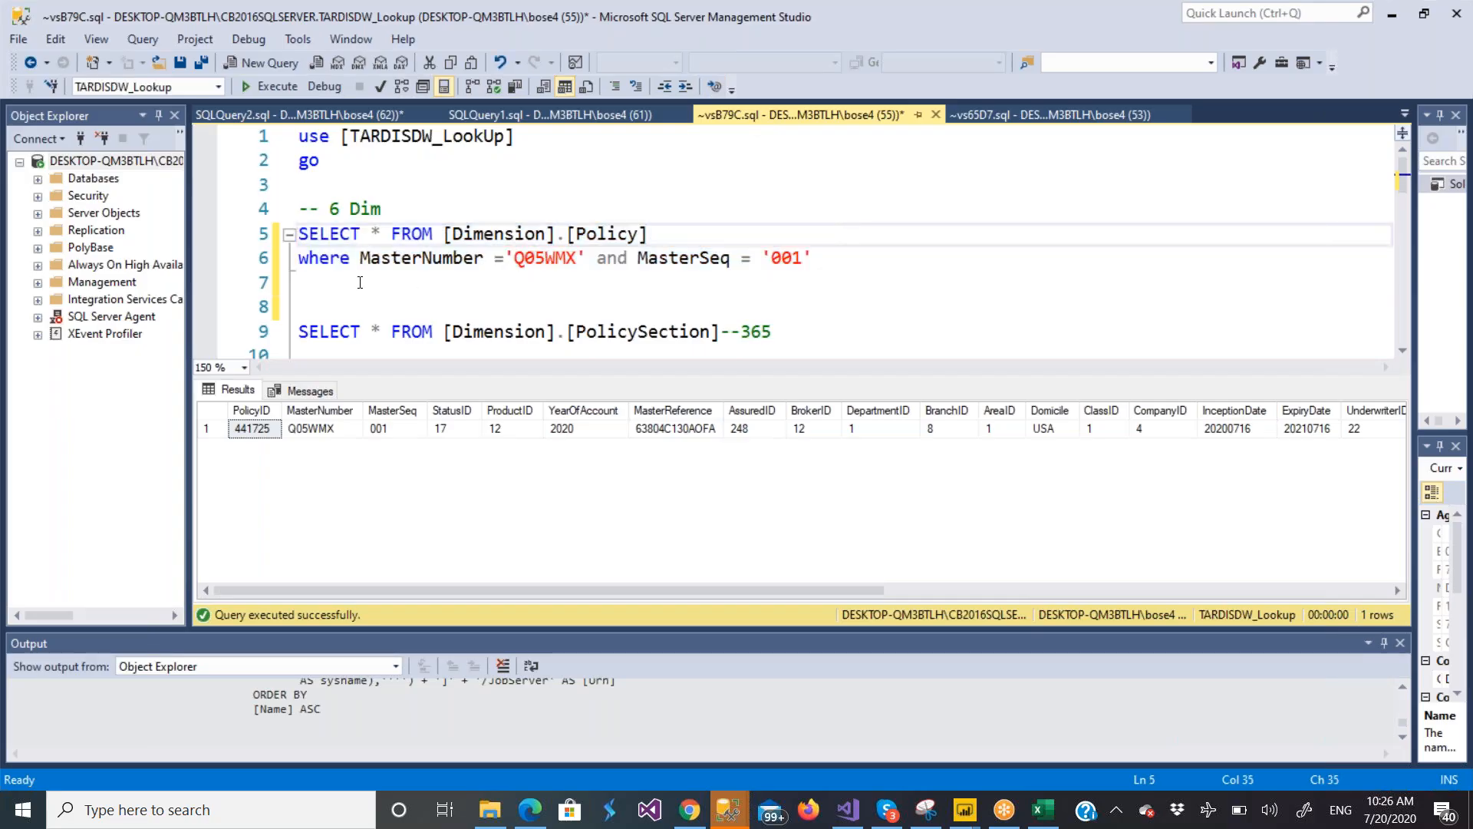
triple_click(299, 259)
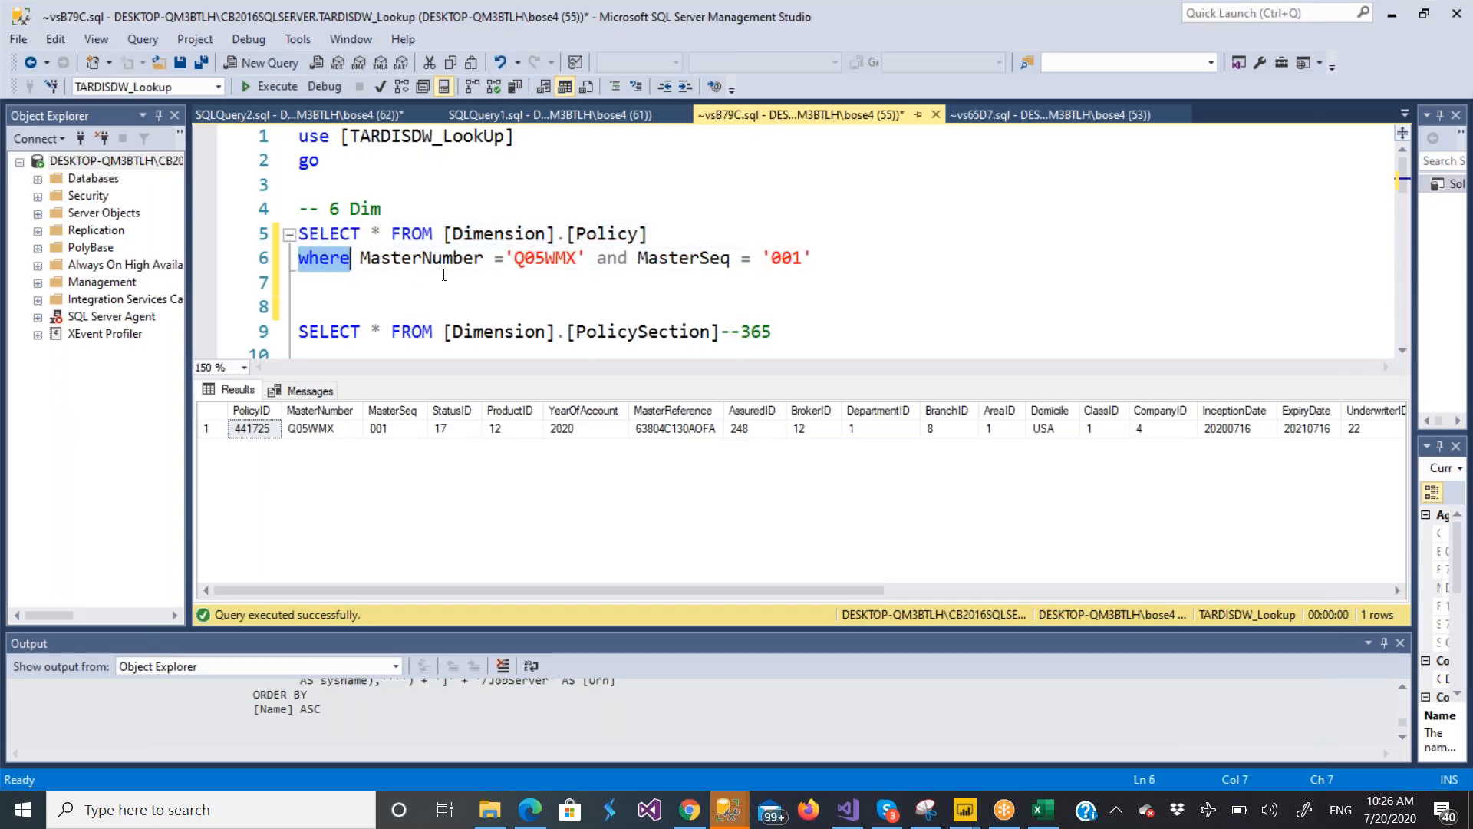
right_click(689, 260)
click(739, 297)
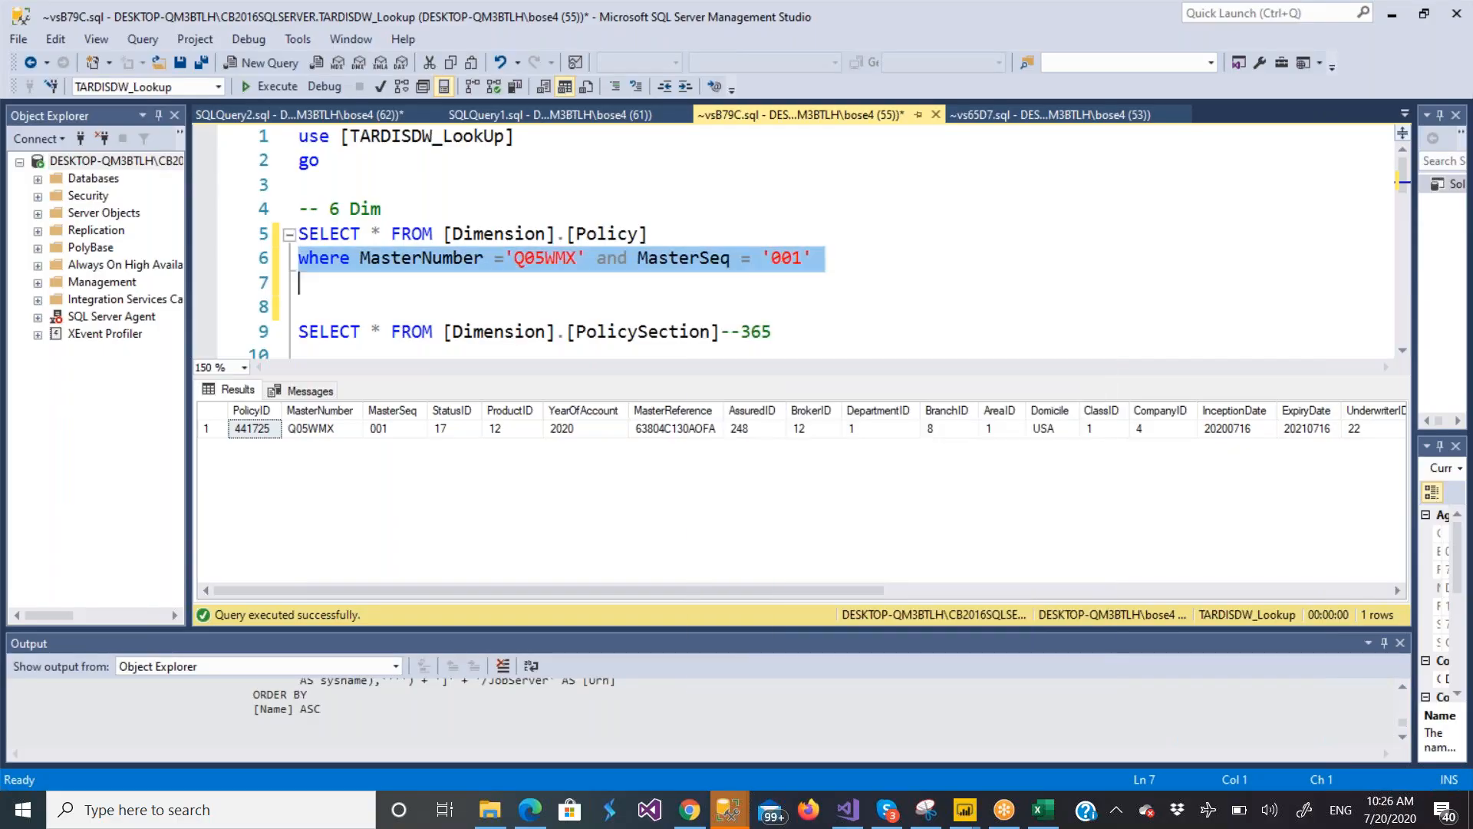
click(297, 114)
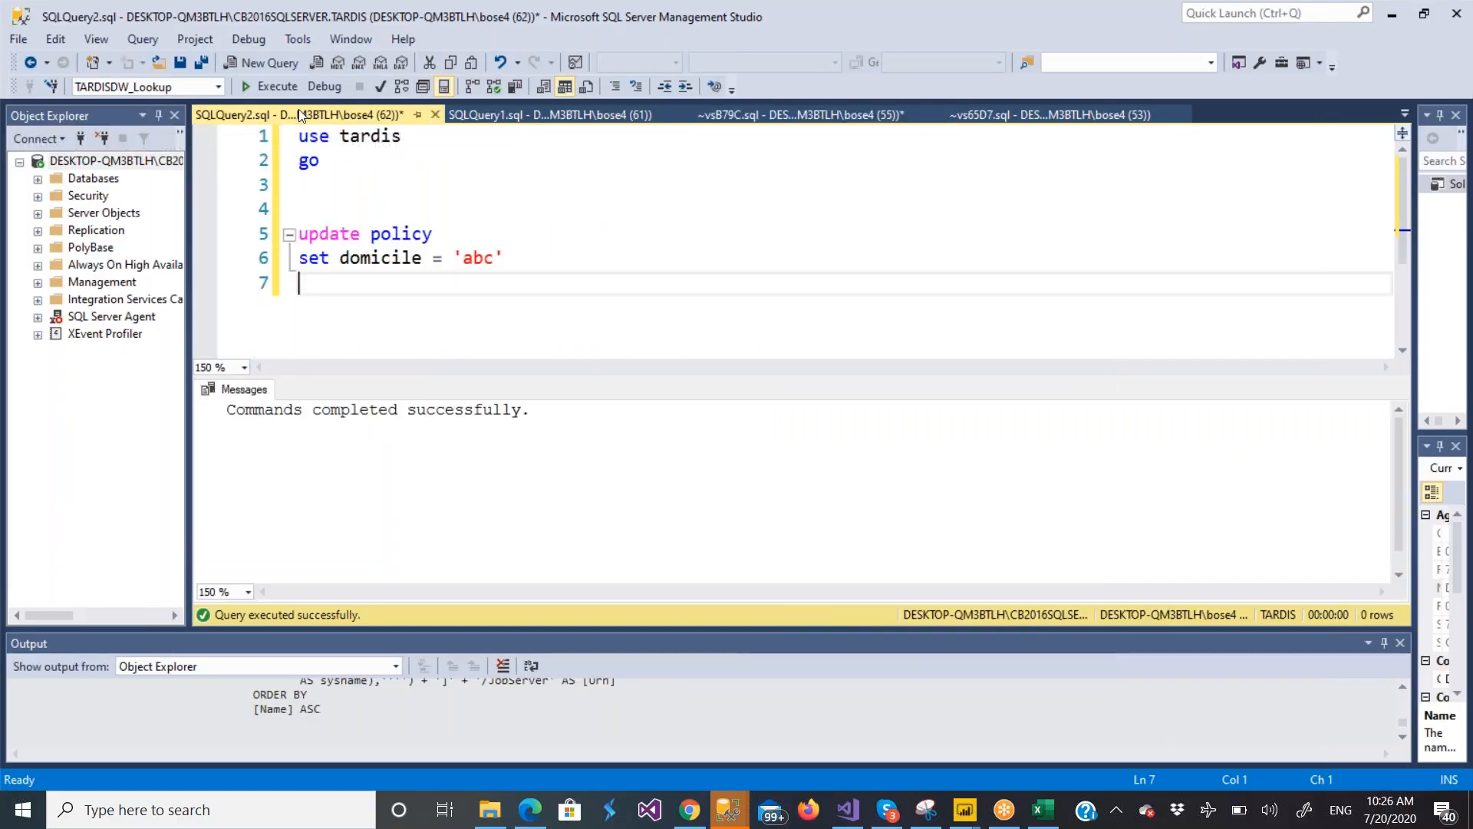
click(409, 213)
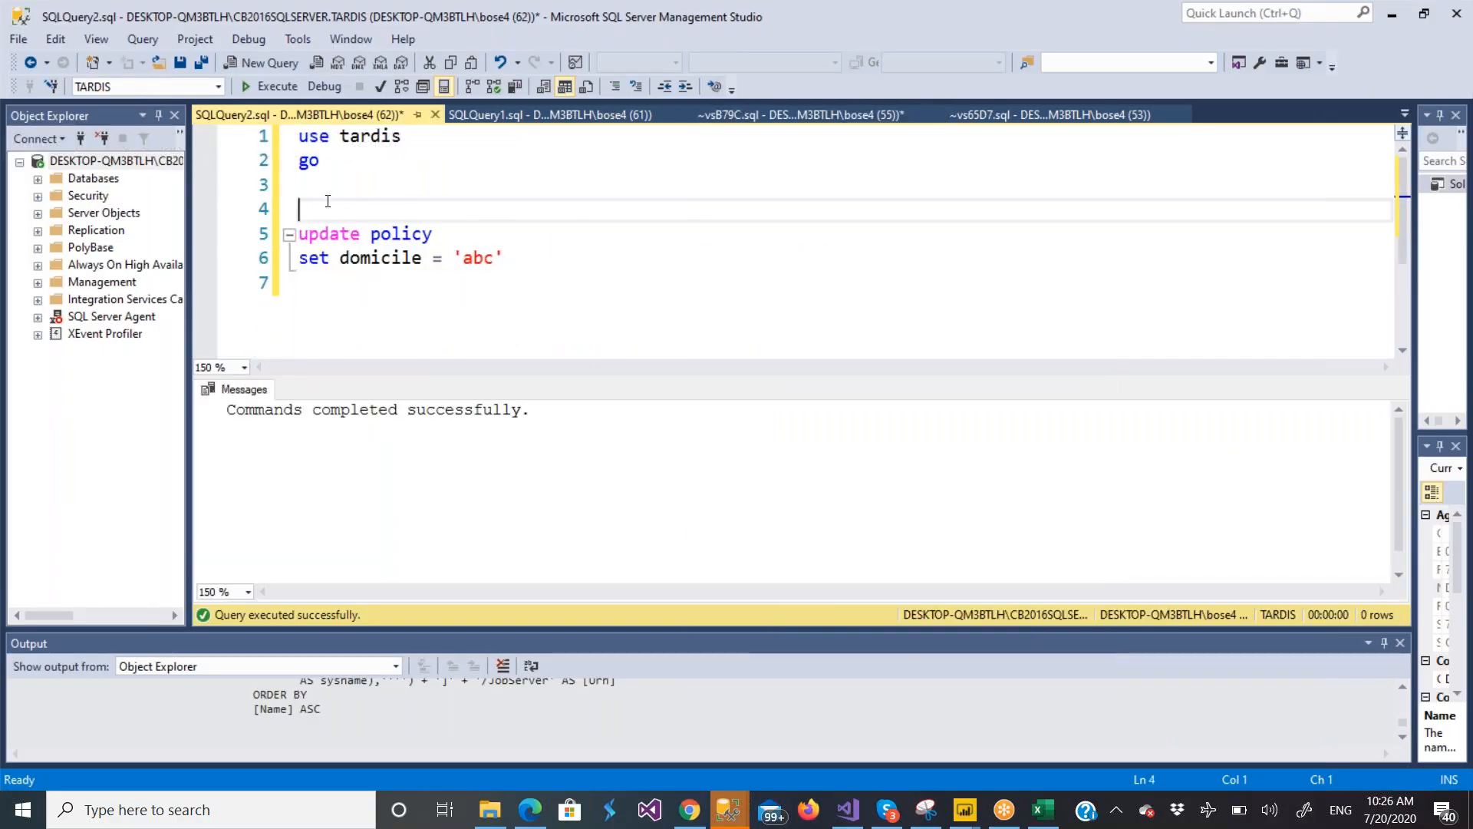
key(ctrl+v)
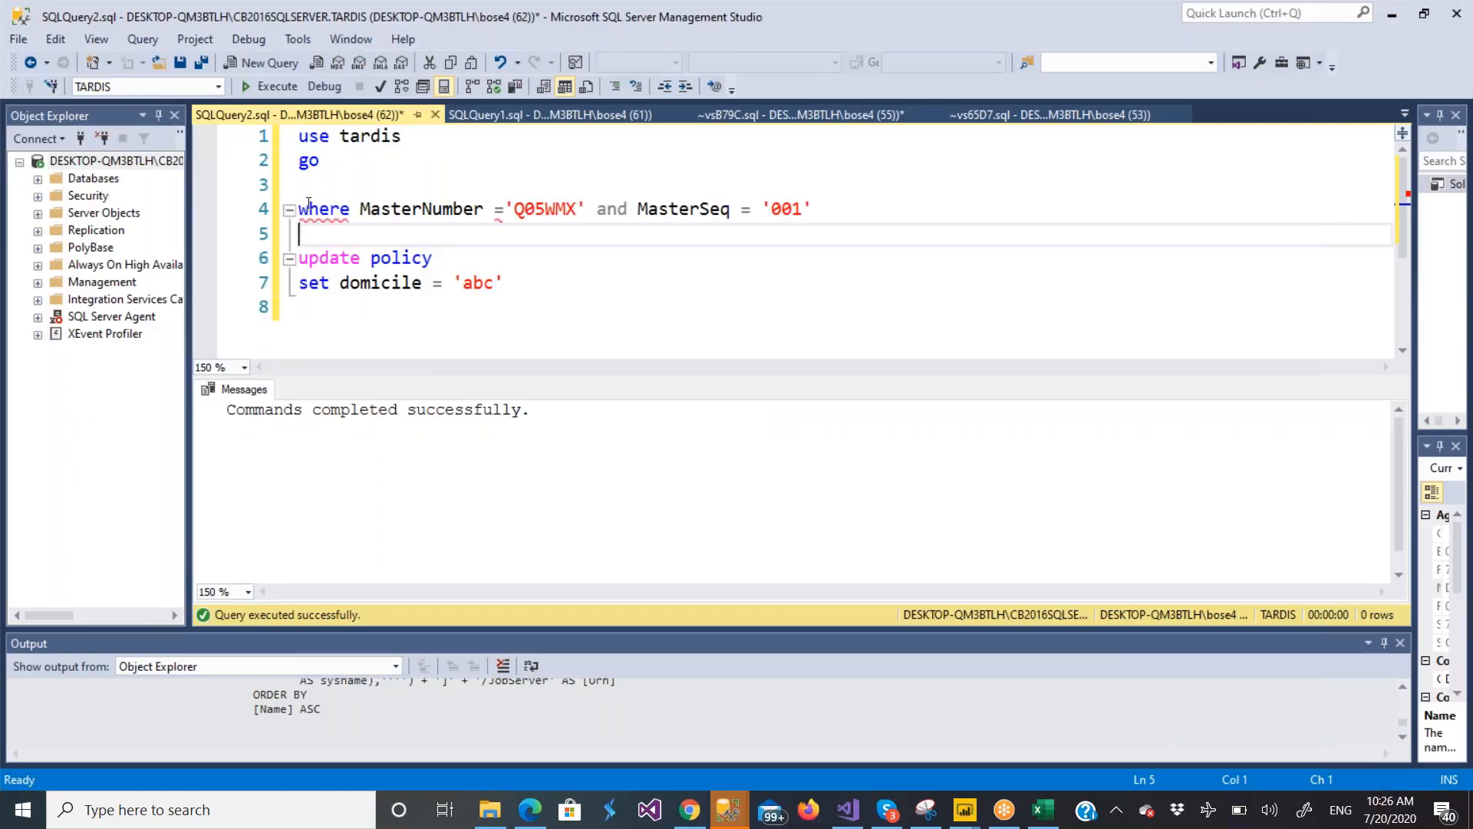
Move the pasted where clause directly below the set domicile line and run the update script
drag(301, 204, 795, 239)
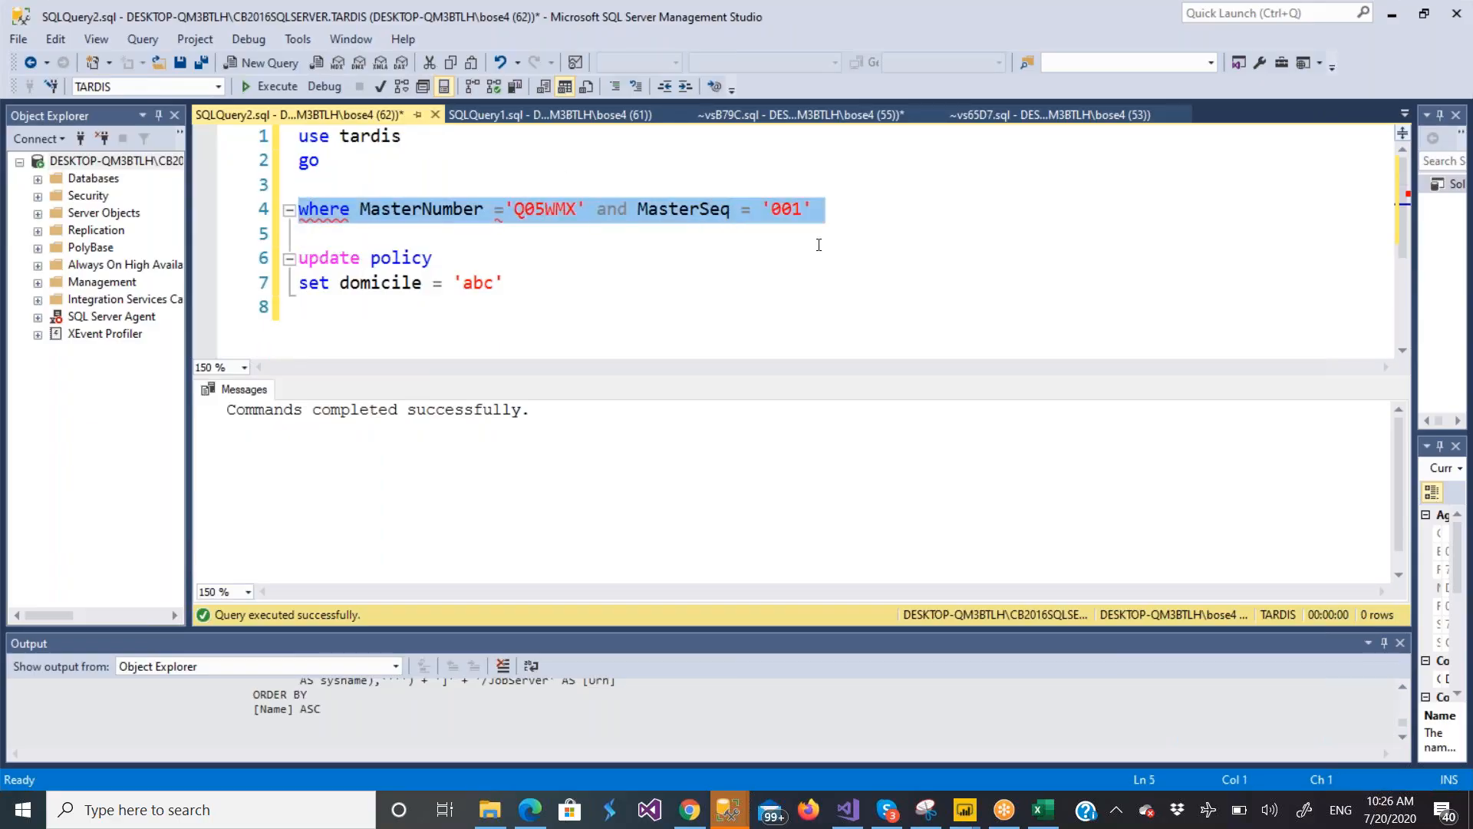
right_click(794, 211)
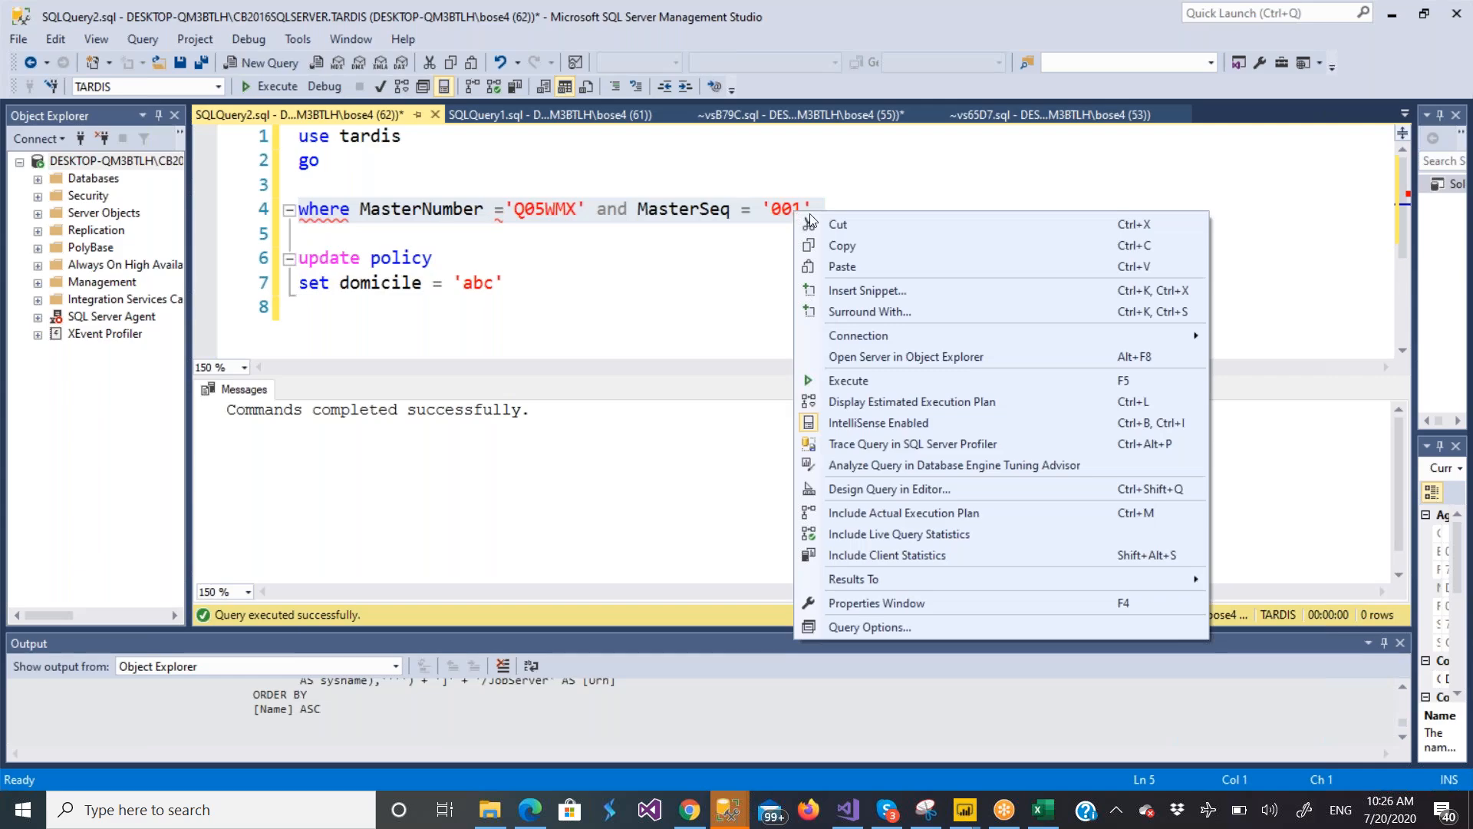
click(842, 246)
key(Delete)
click(553, 258)
key(Return)
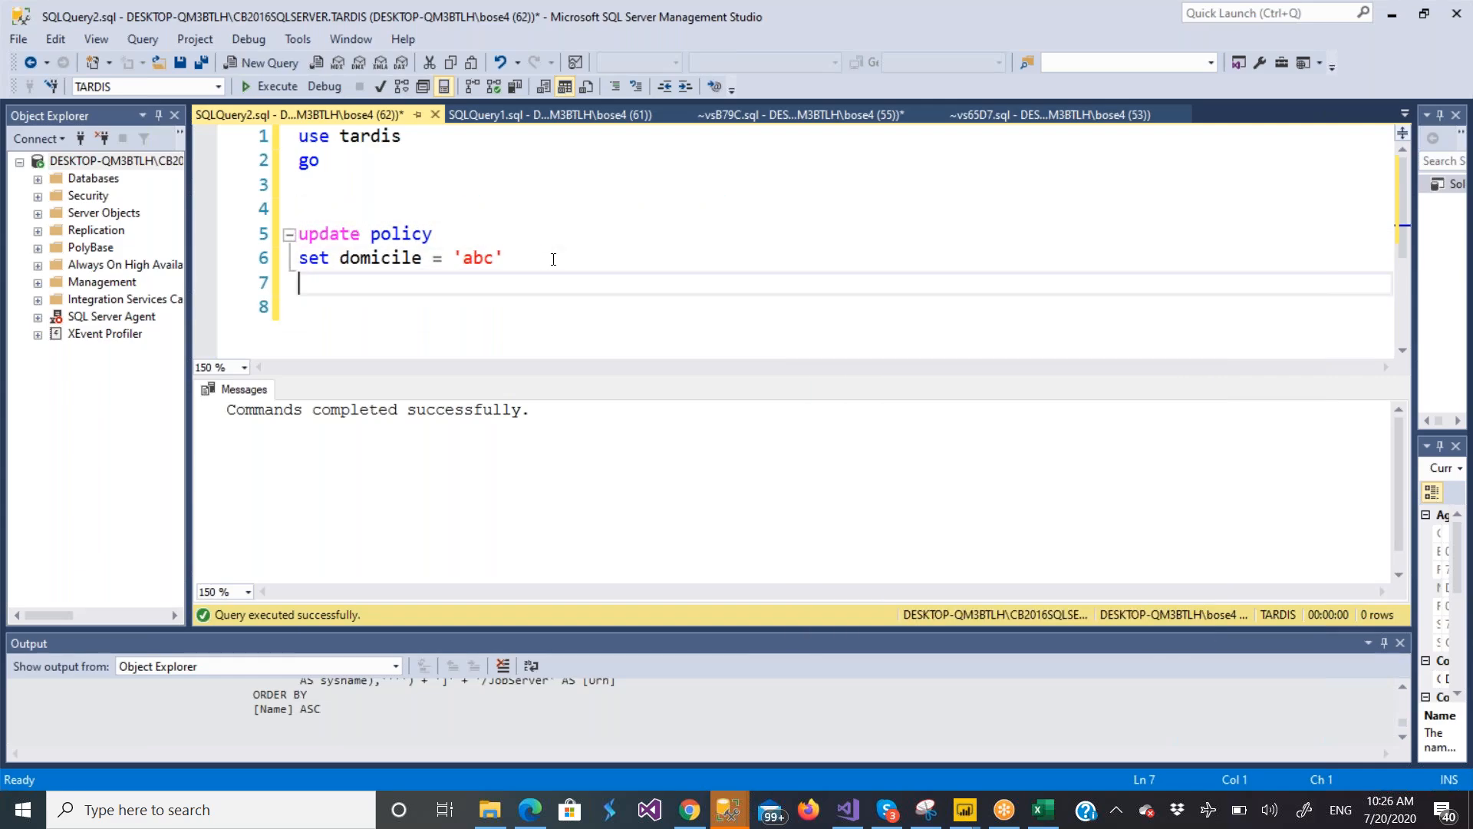
key(ctrl+v)
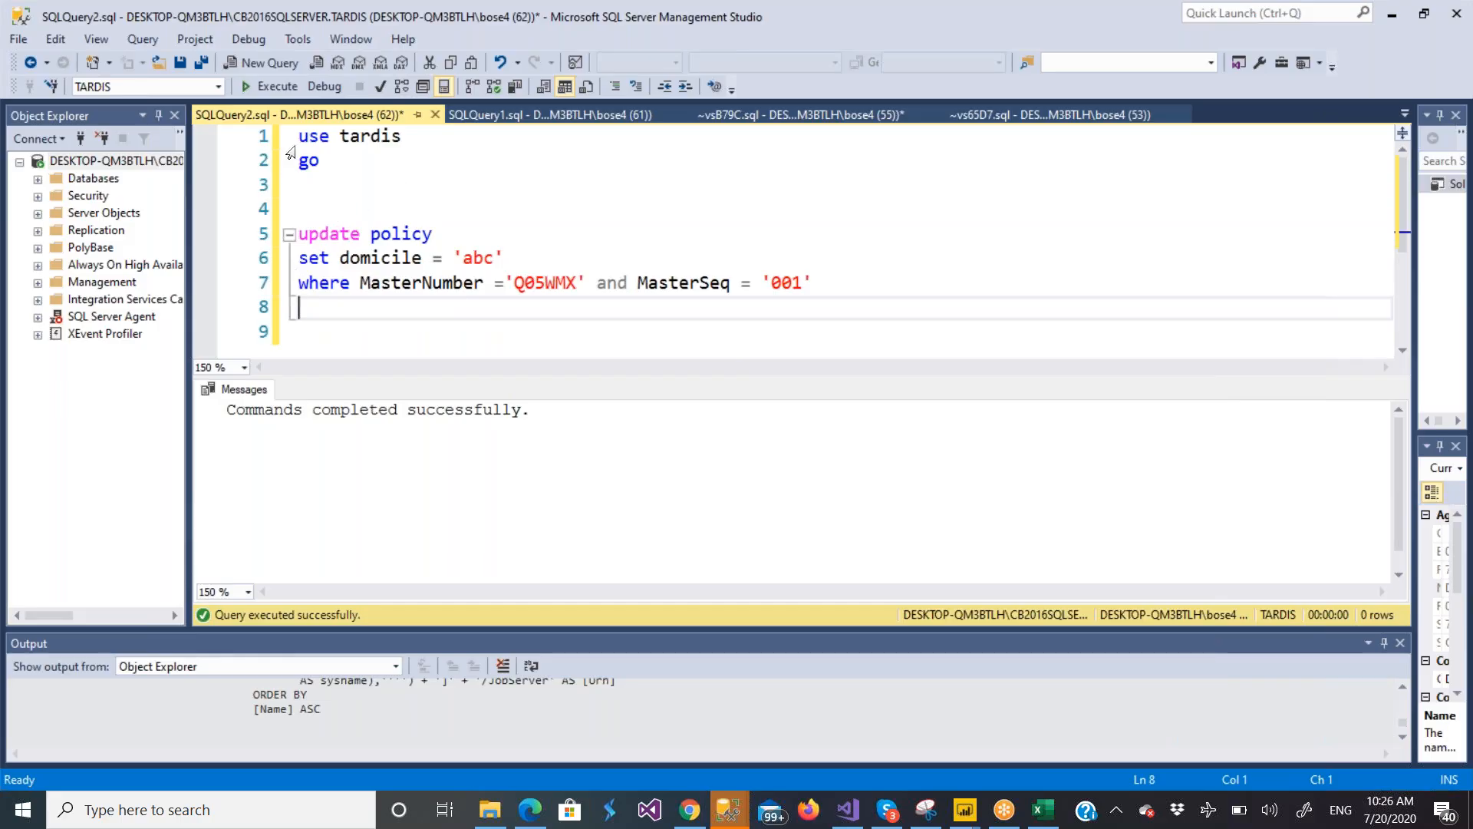
click(282, 86)
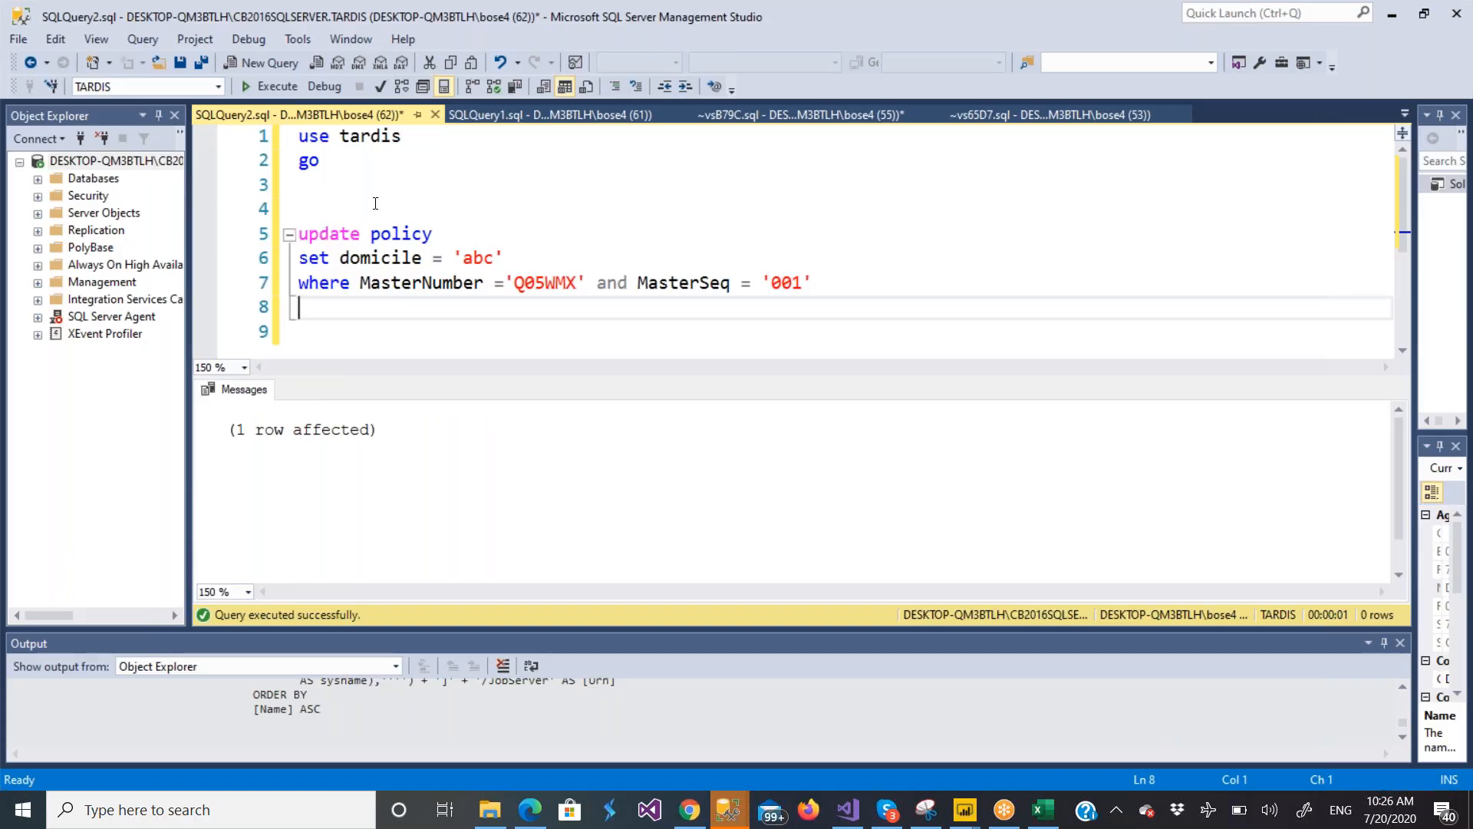
Add select * from policy with the same where clause below the update, and run only that select query
key(Return)
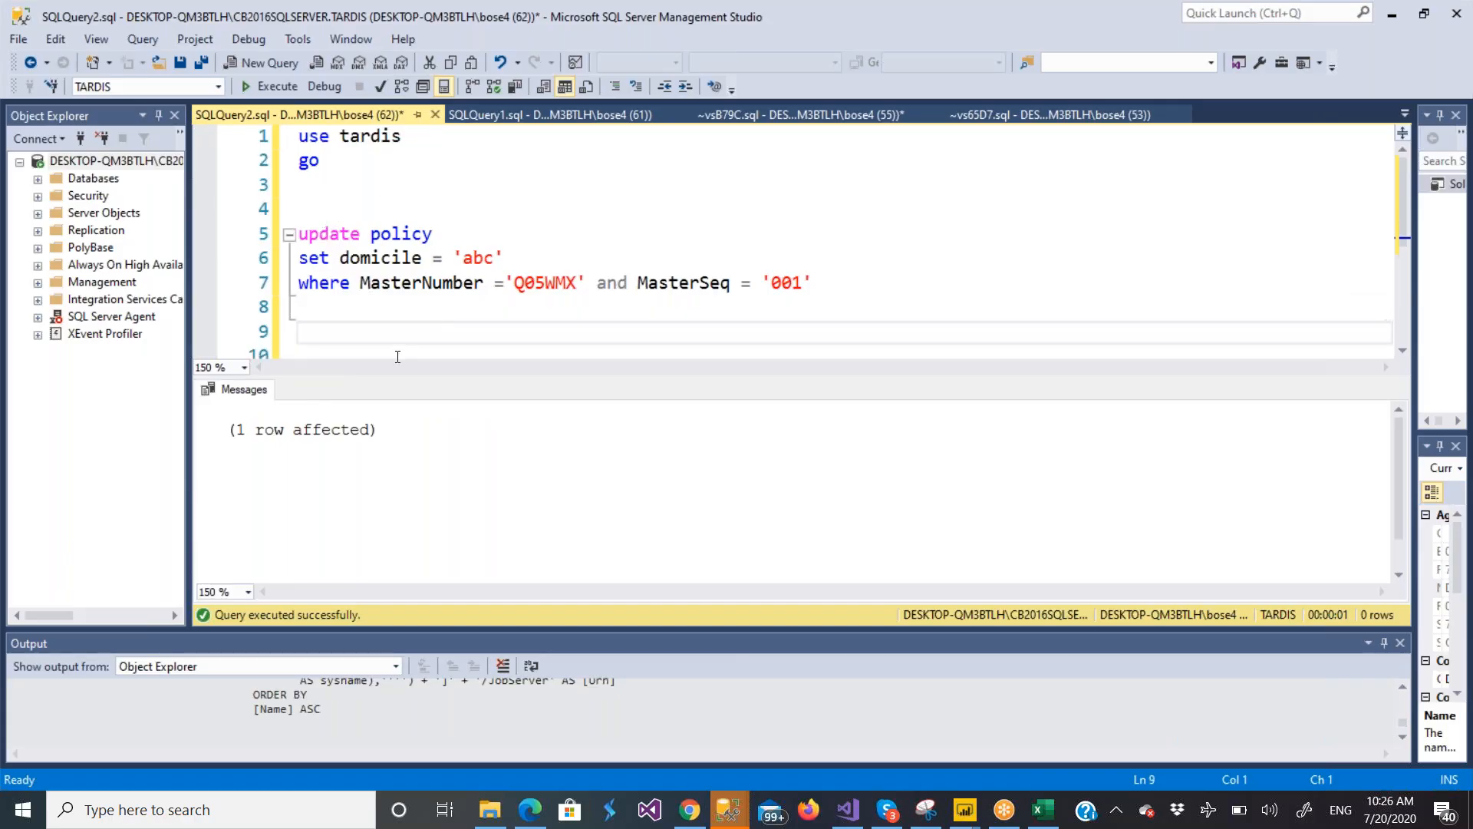
key(Return)
text(sele)
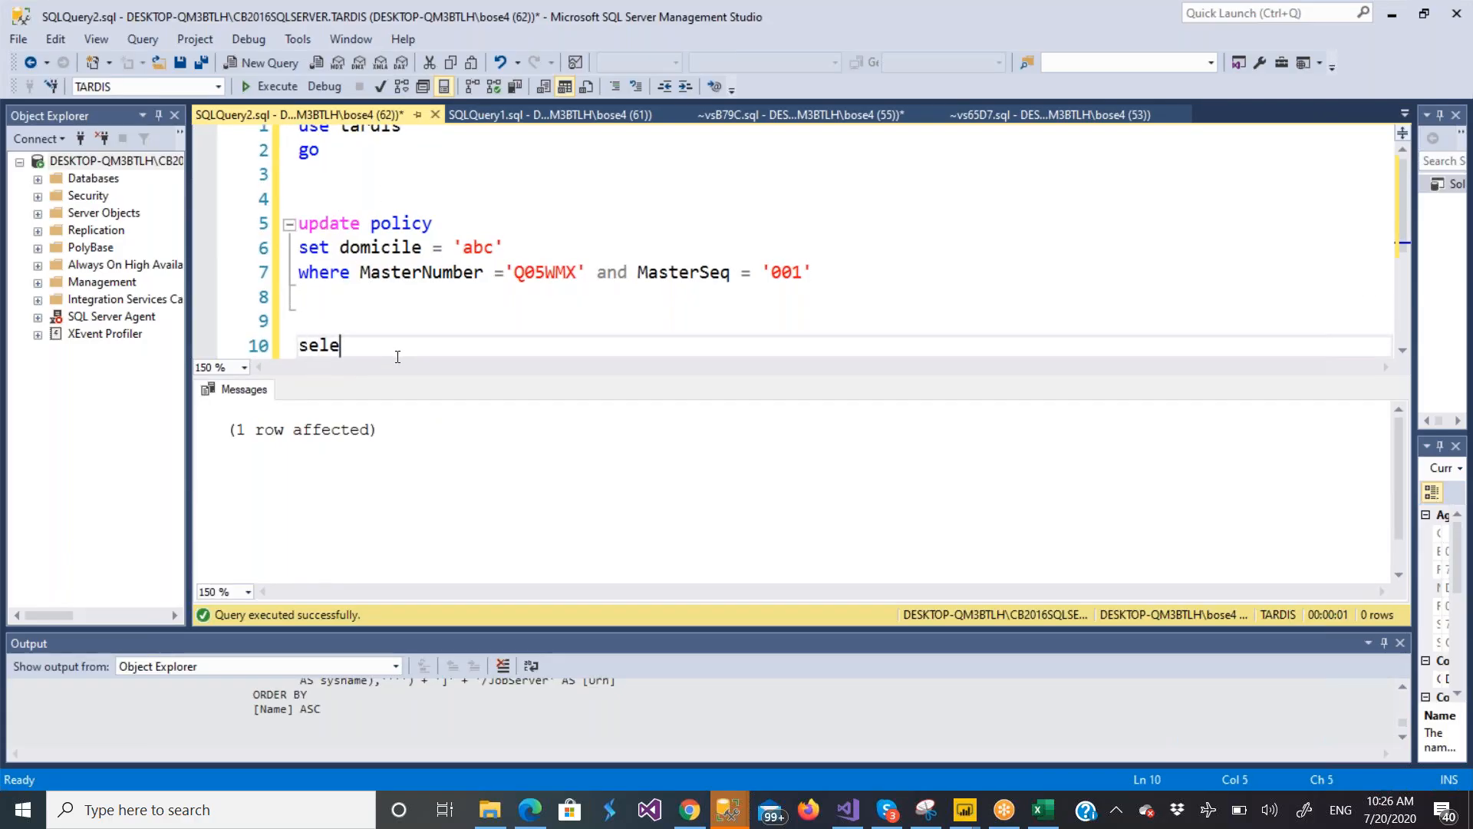
text(ct * from p)
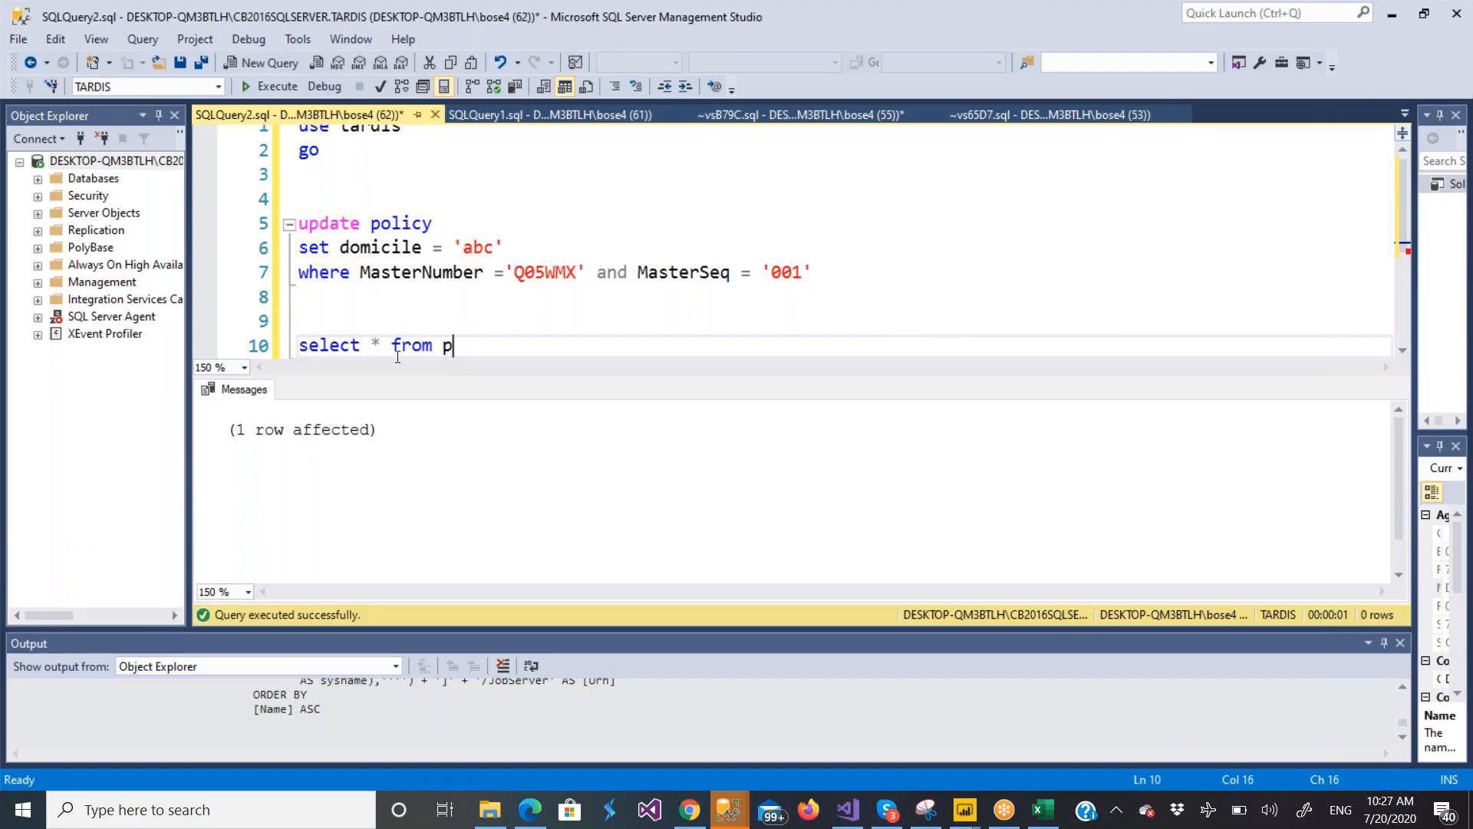
text(olicy)
key(Return)
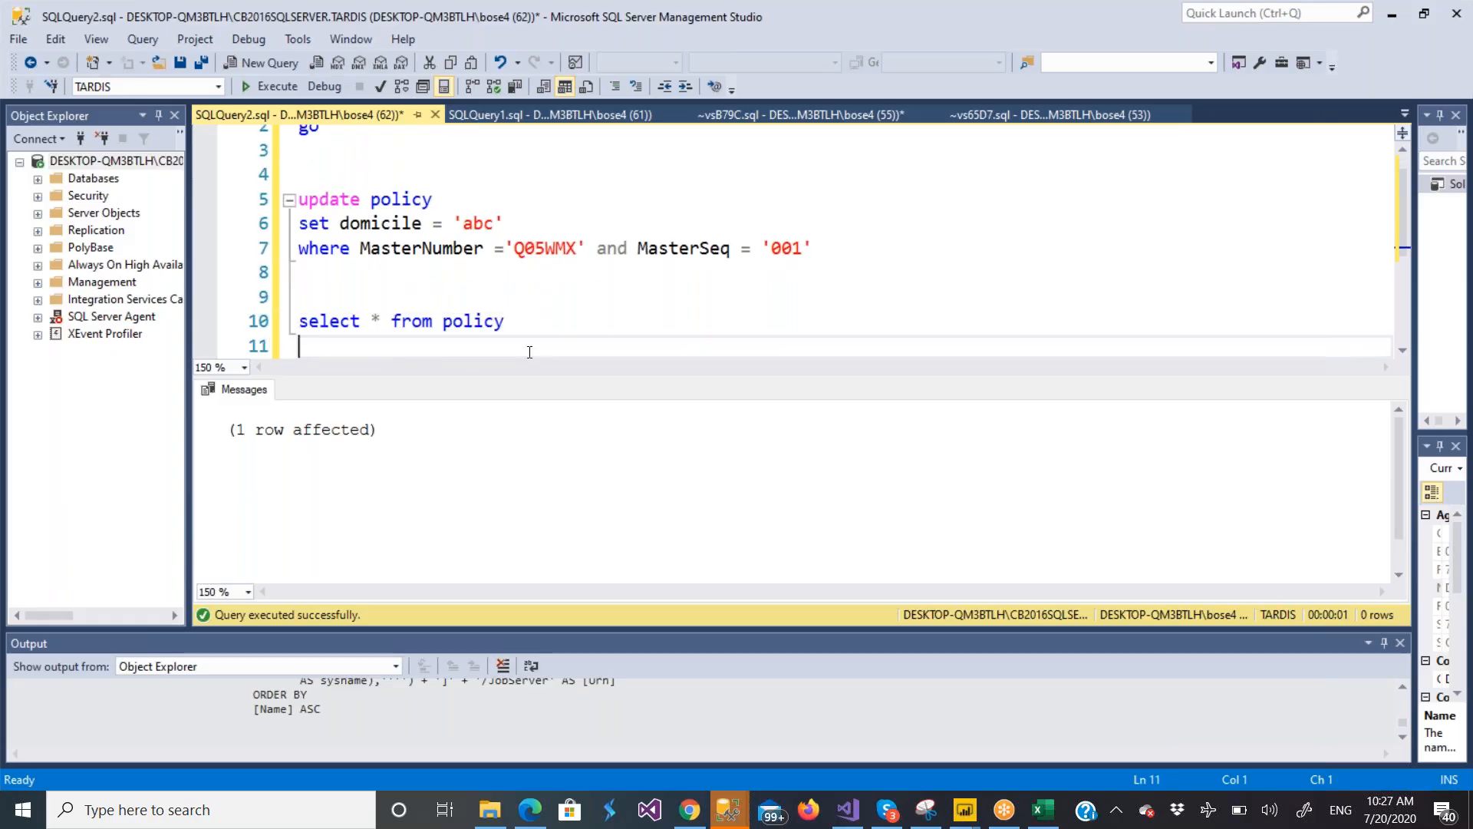
key(ctrl+v)
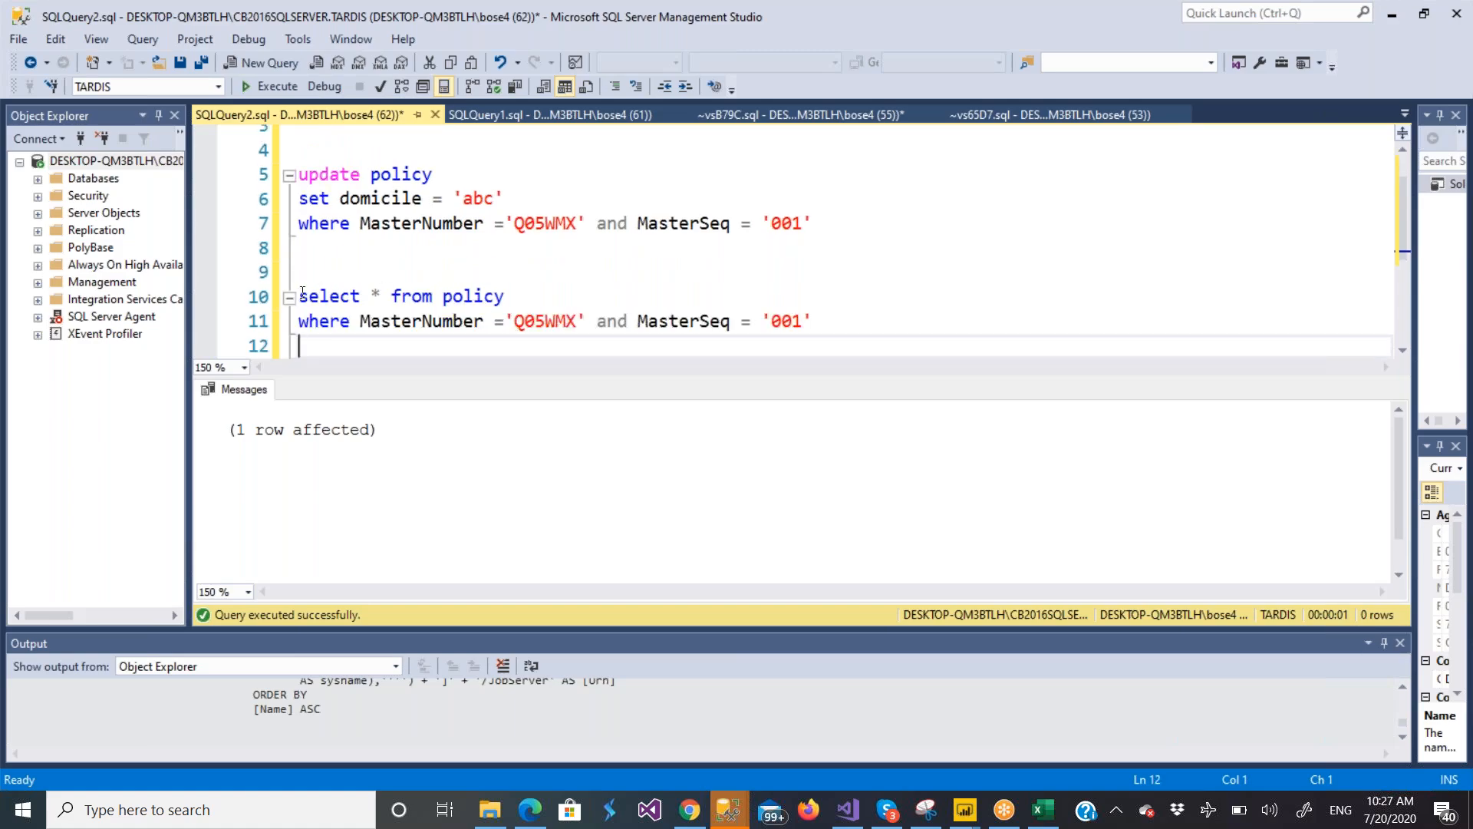
drag(300, 295, 813, 322)
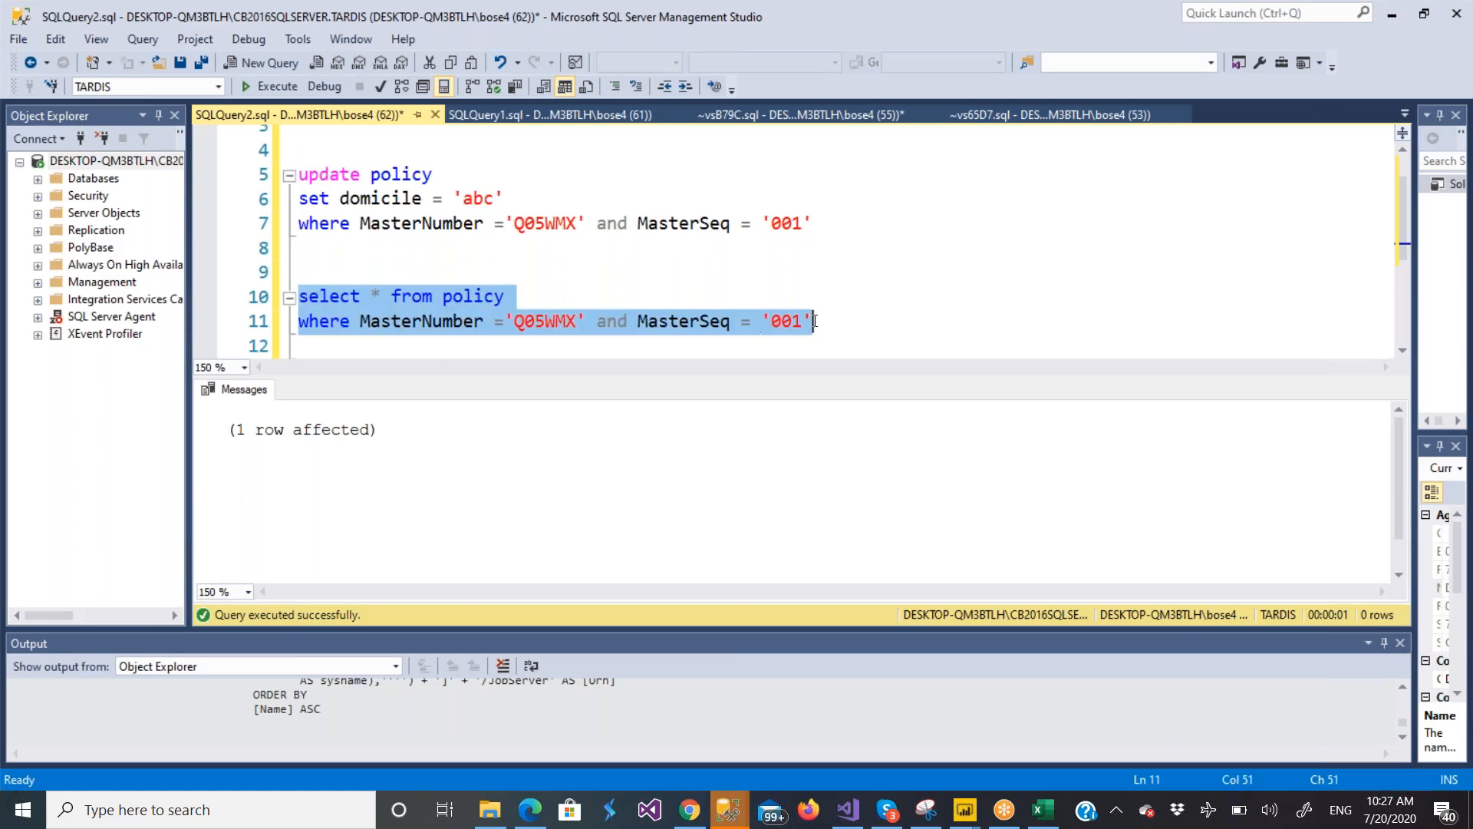
click(268, 86)
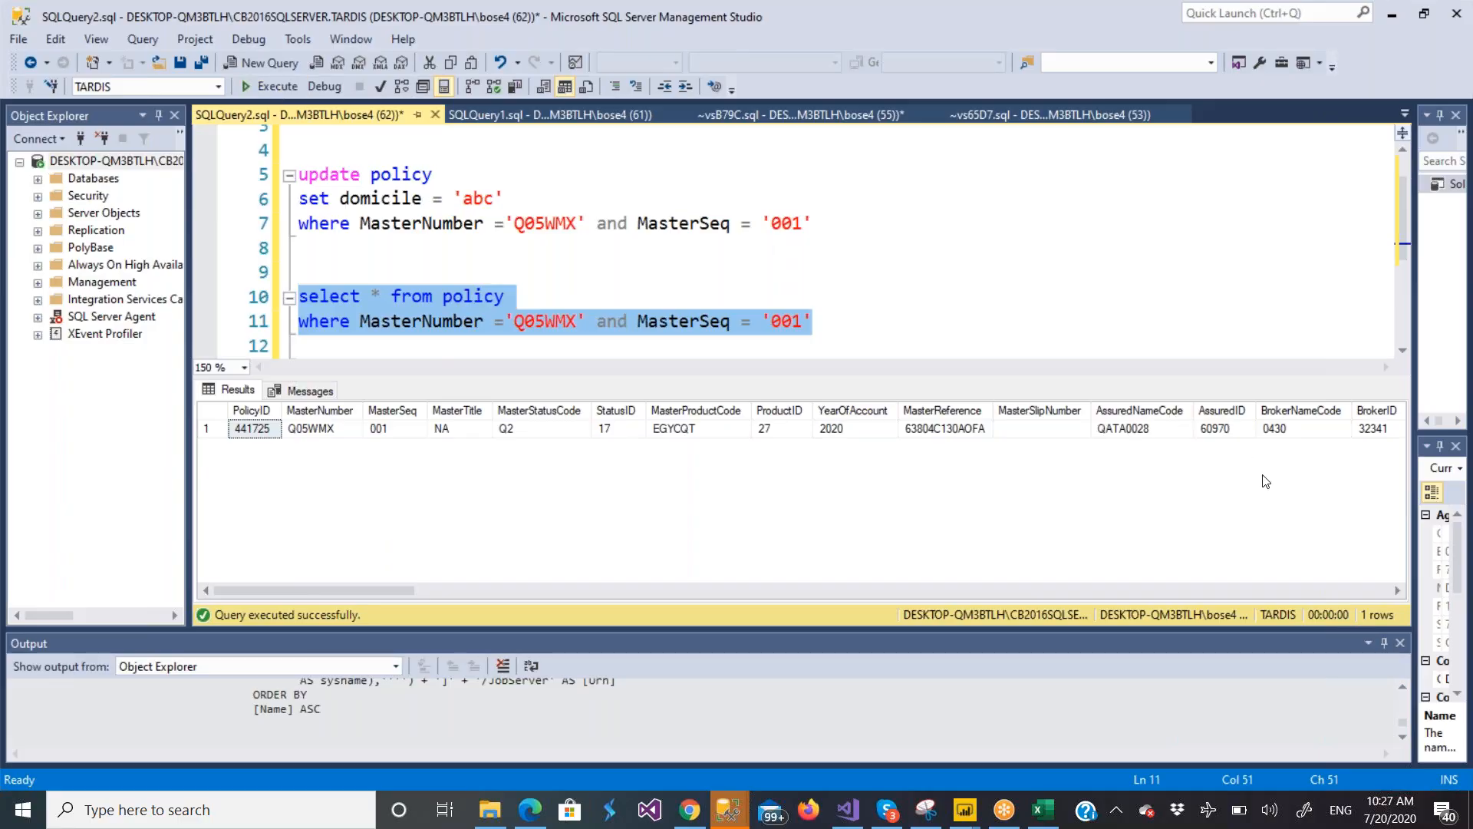
Add domicile, before the asterisk in the select from policy statement below the update
click(1395, 589)
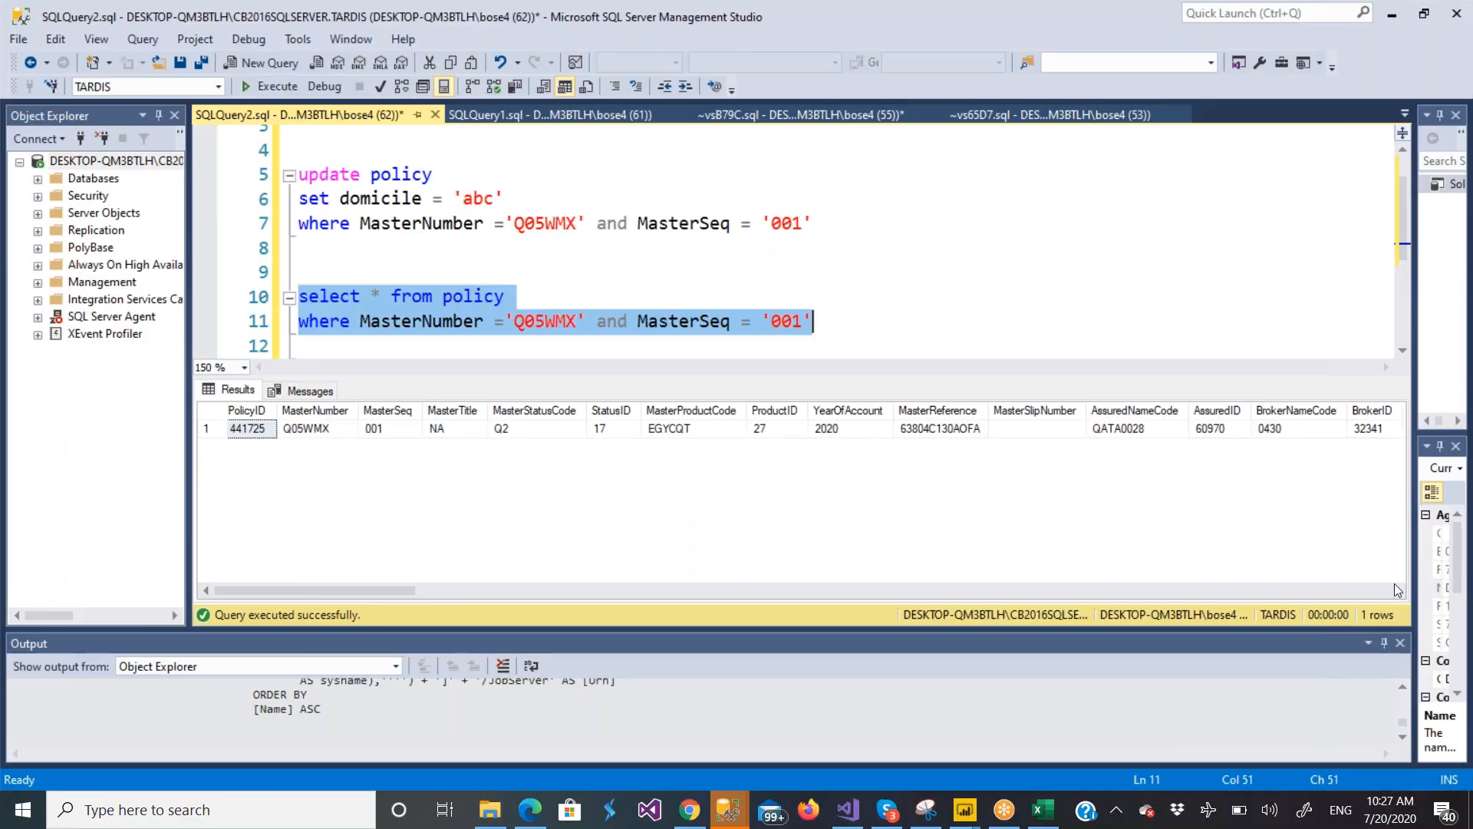
click(1393, 585)
click(1393, 584)
click(1393, 584)
click(1393, 585)
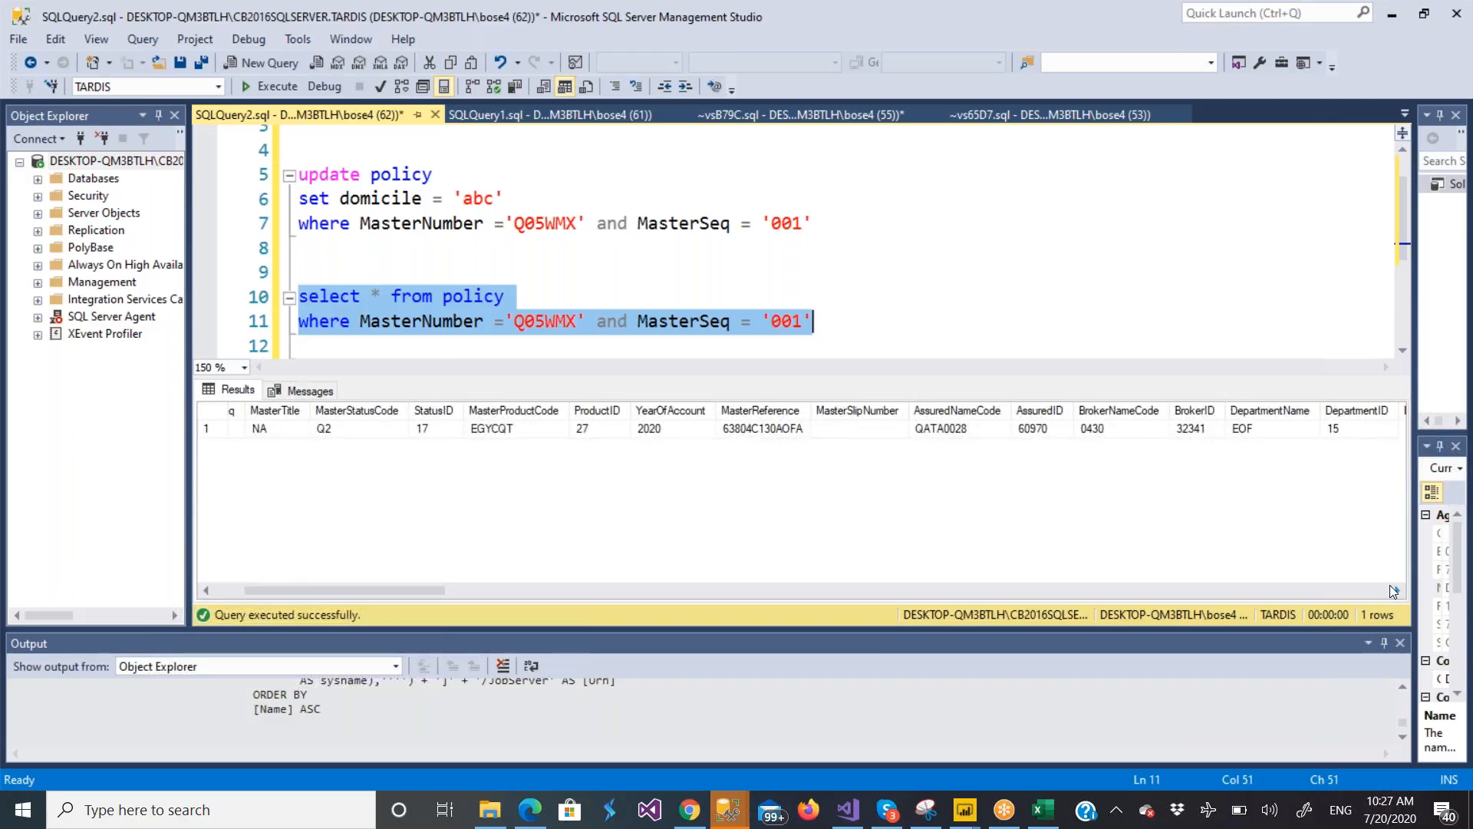
click(1026, 292)
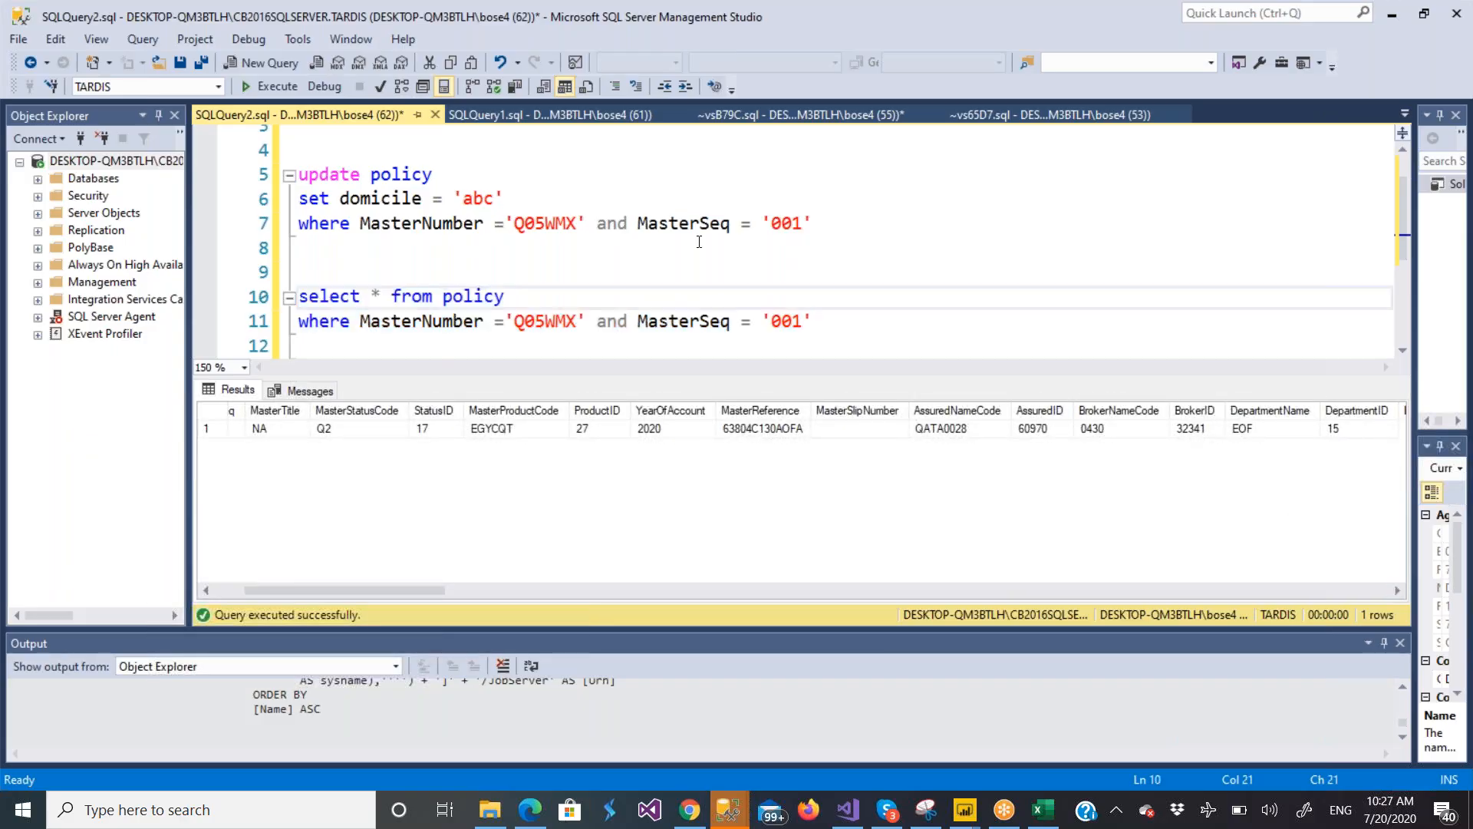
click(378, 295)
text(domicil)
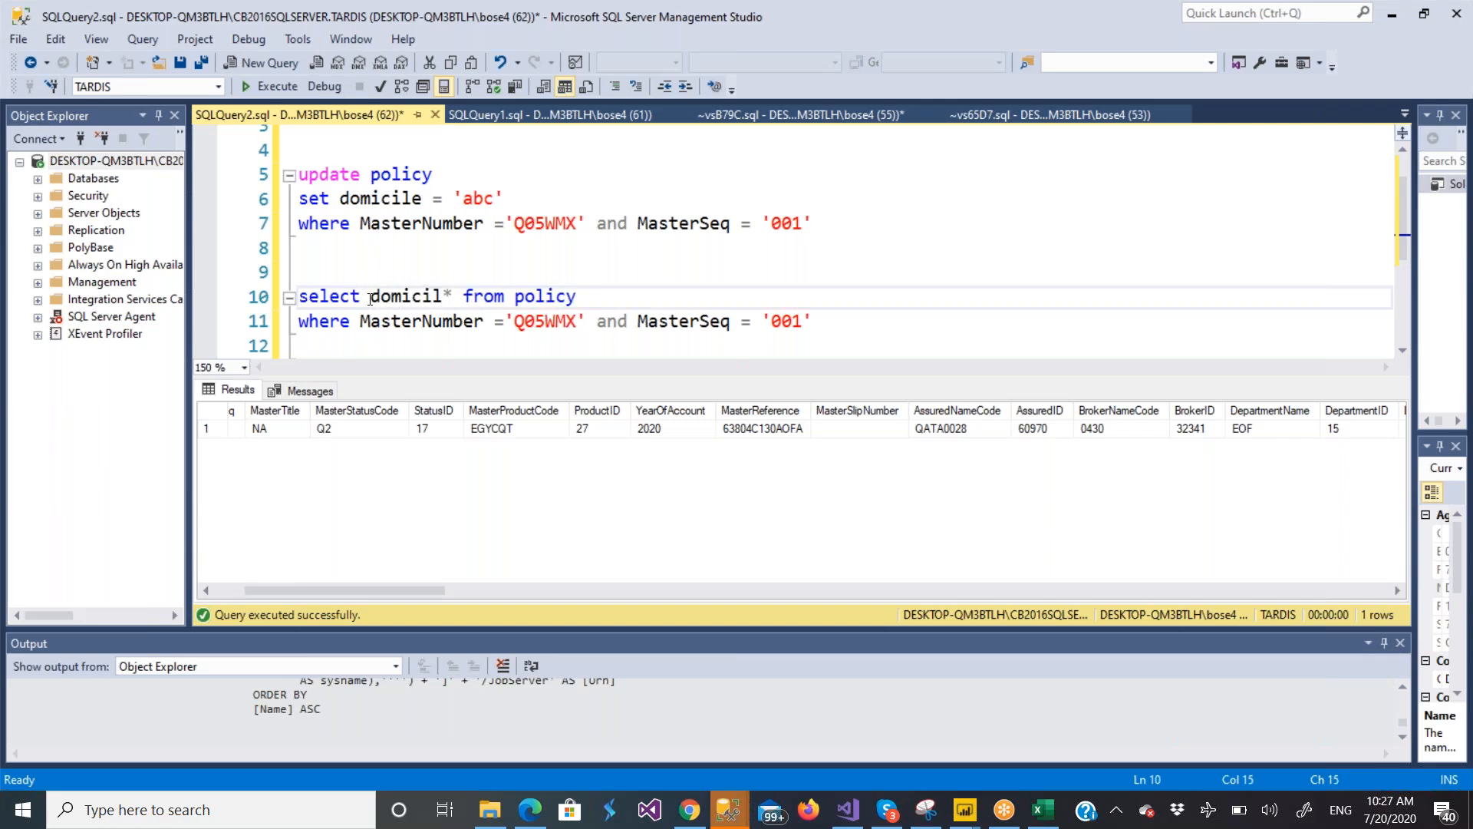
text(e,)
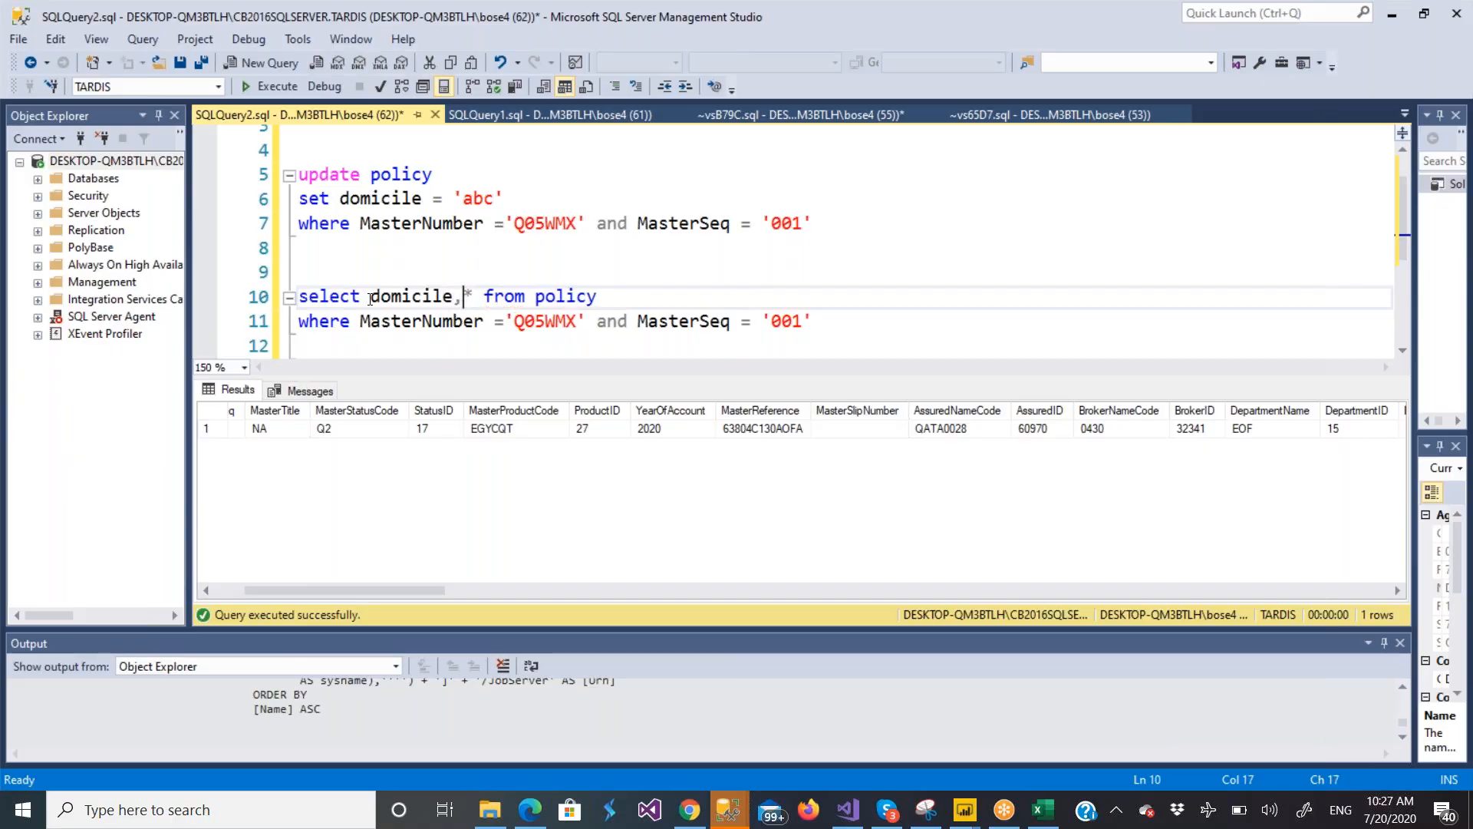
Run only the select domicile,* from policy query together with its where clause
click(300, 298)
drag(299, 297, 511, 322)
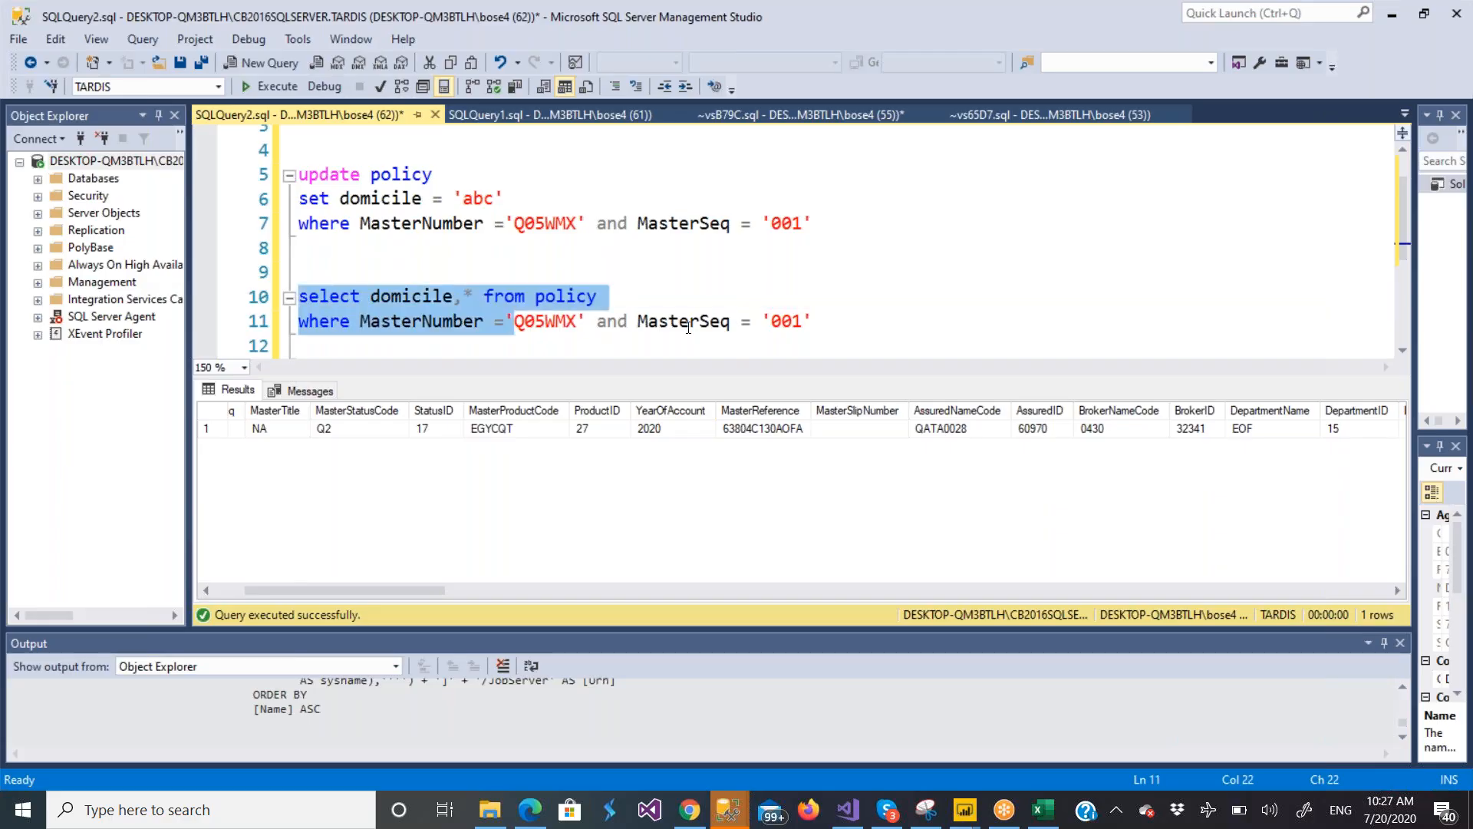
click(868, 329)
click(304, 296)
drag(304, 296, 817, 323)
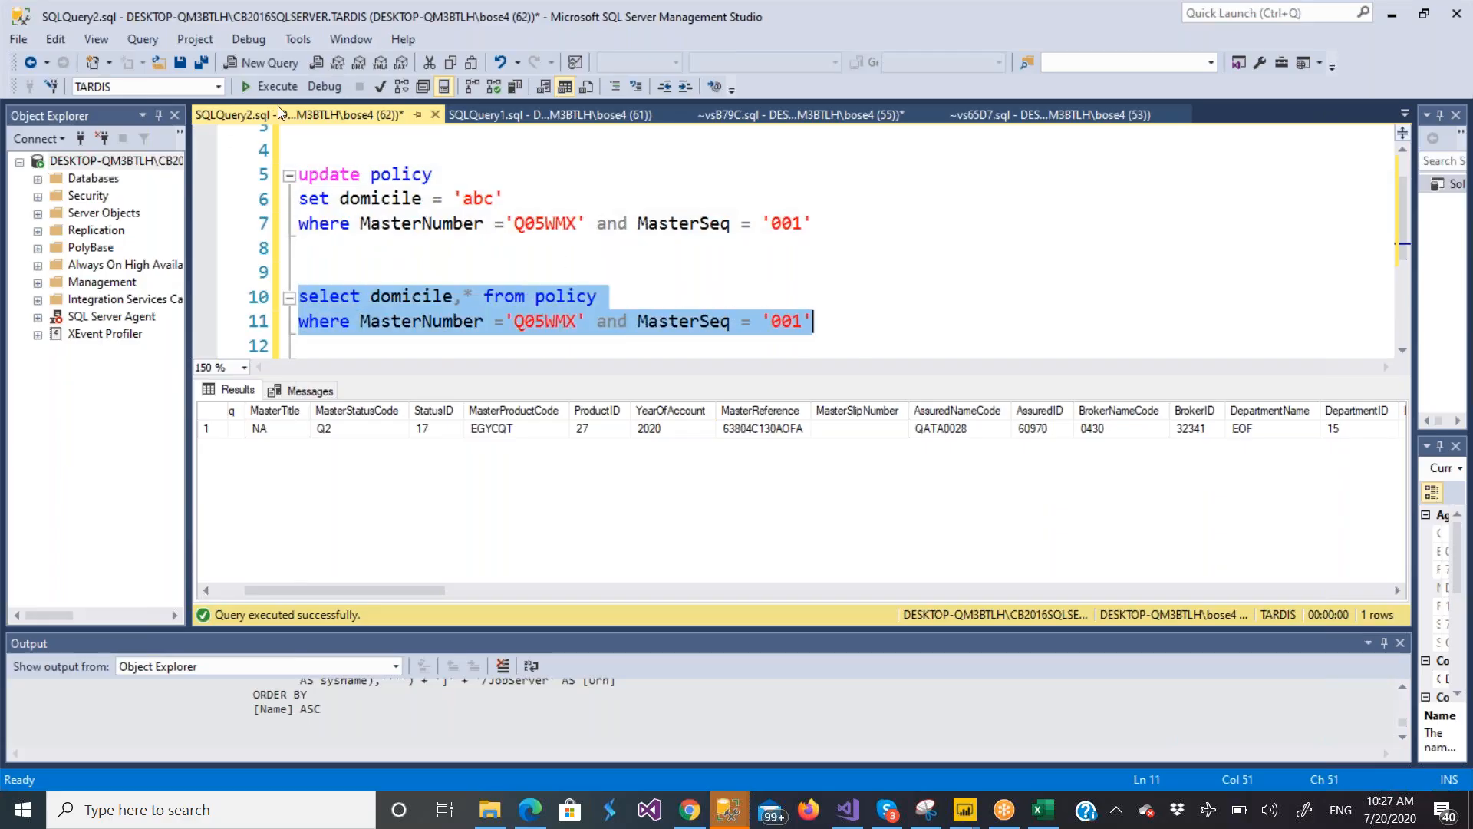
click(278, 86)
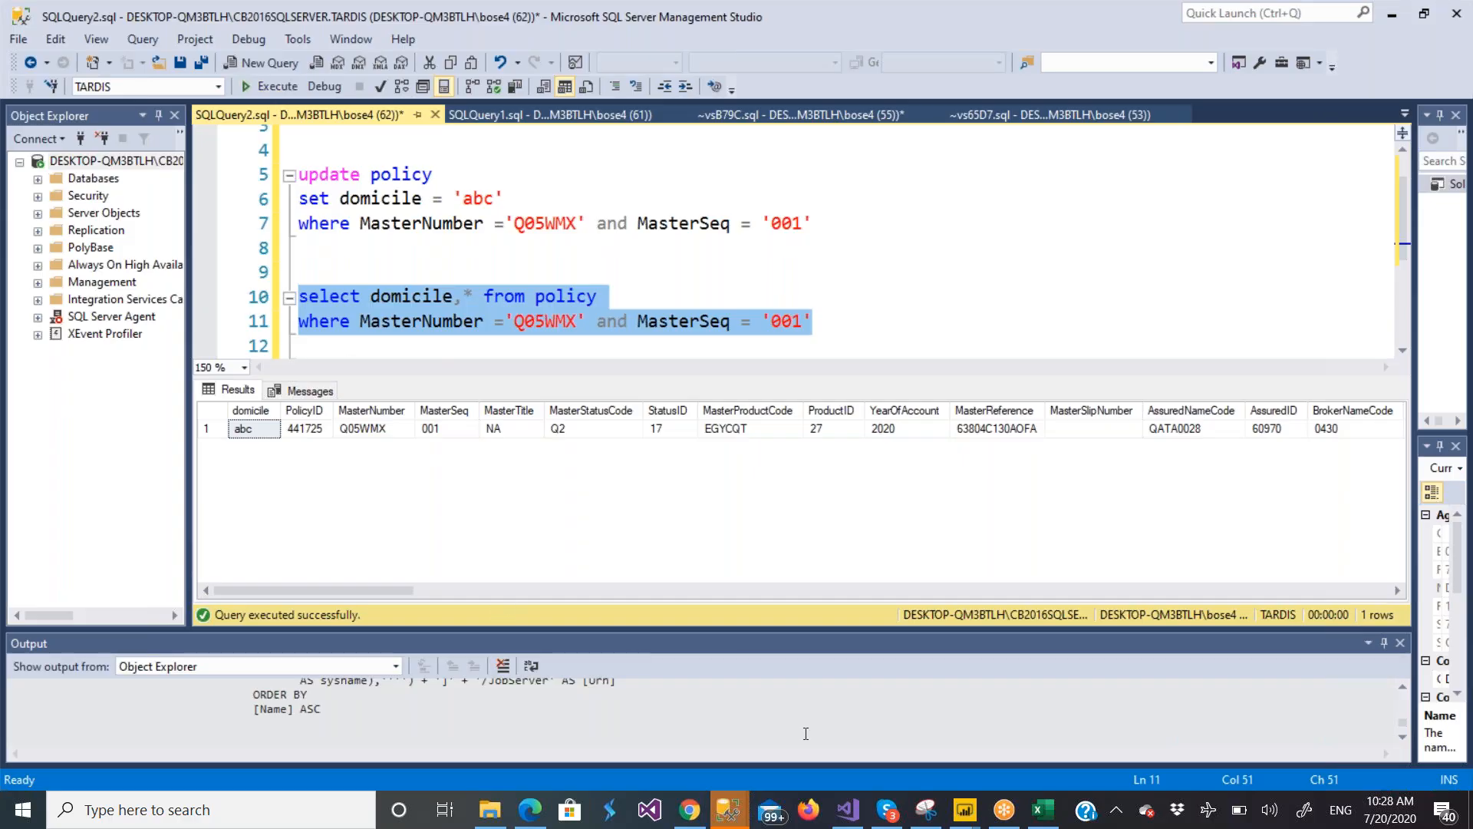
Switch to Visual Studio, run the DWH_LoadDimPolicy package, and check the rows reaching the second Lookup and the OLE DB Command
click(856, 822)
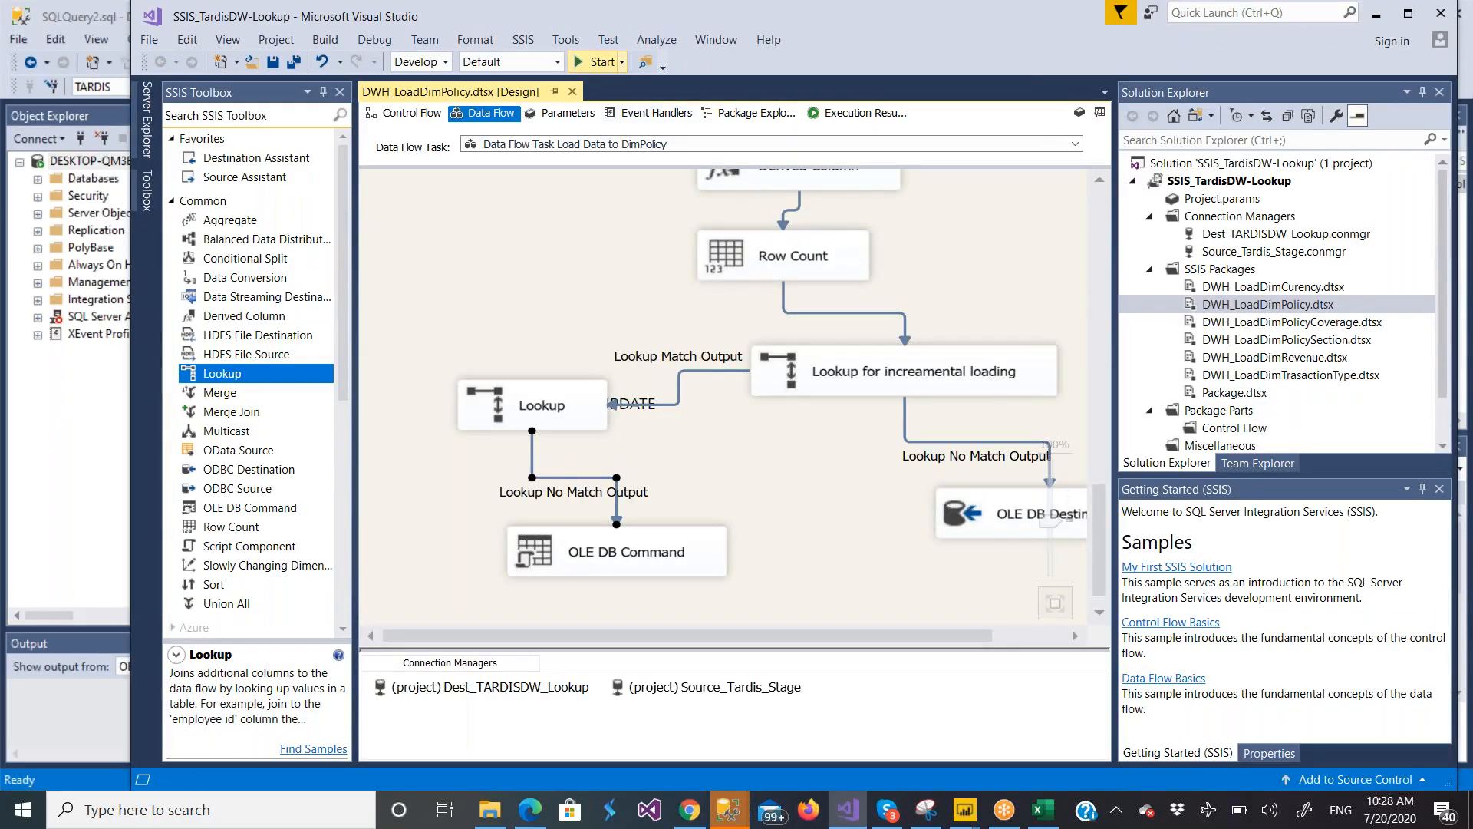
click(598, 61)
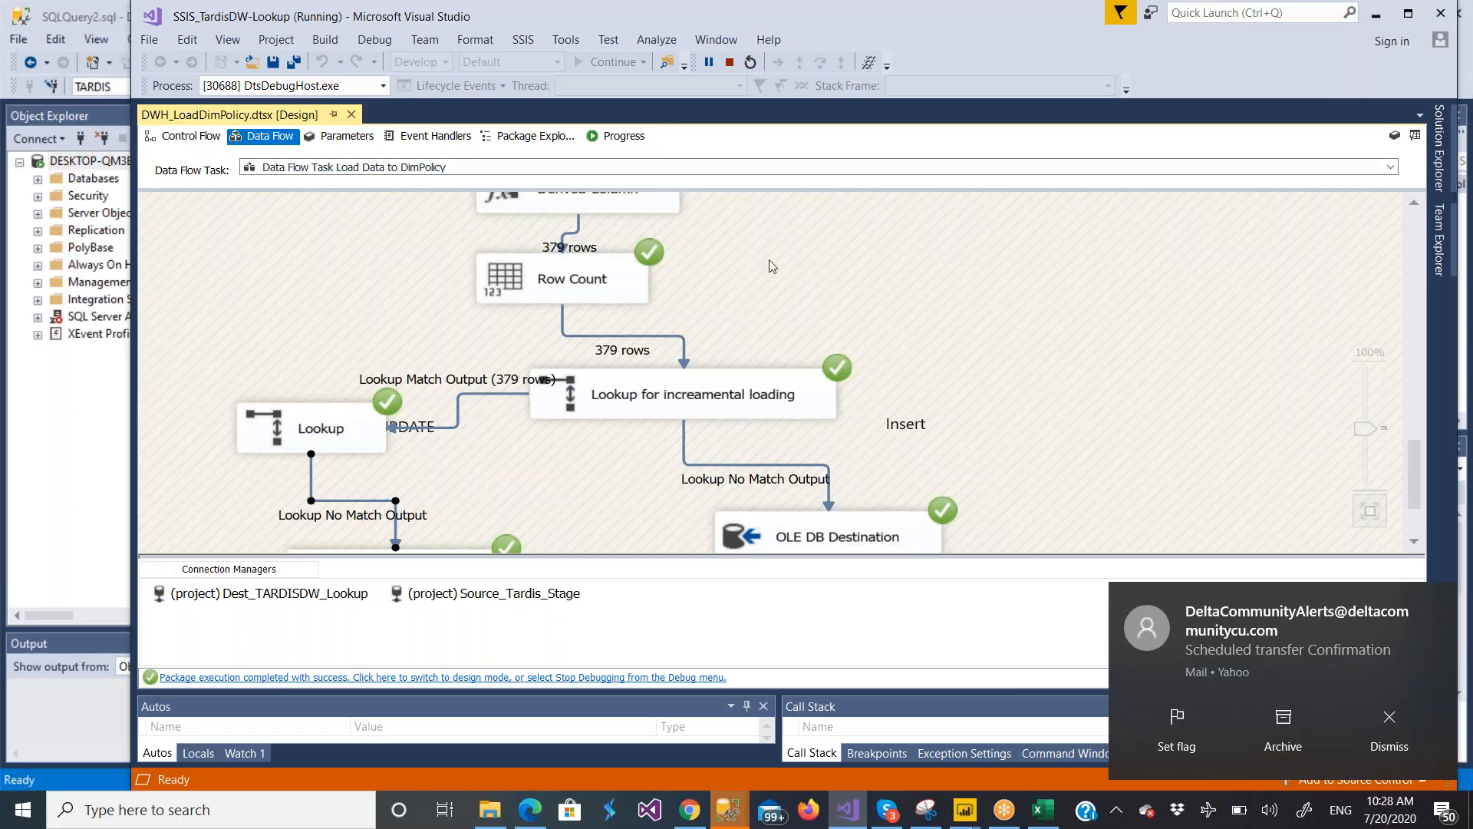
click(1416, 543)
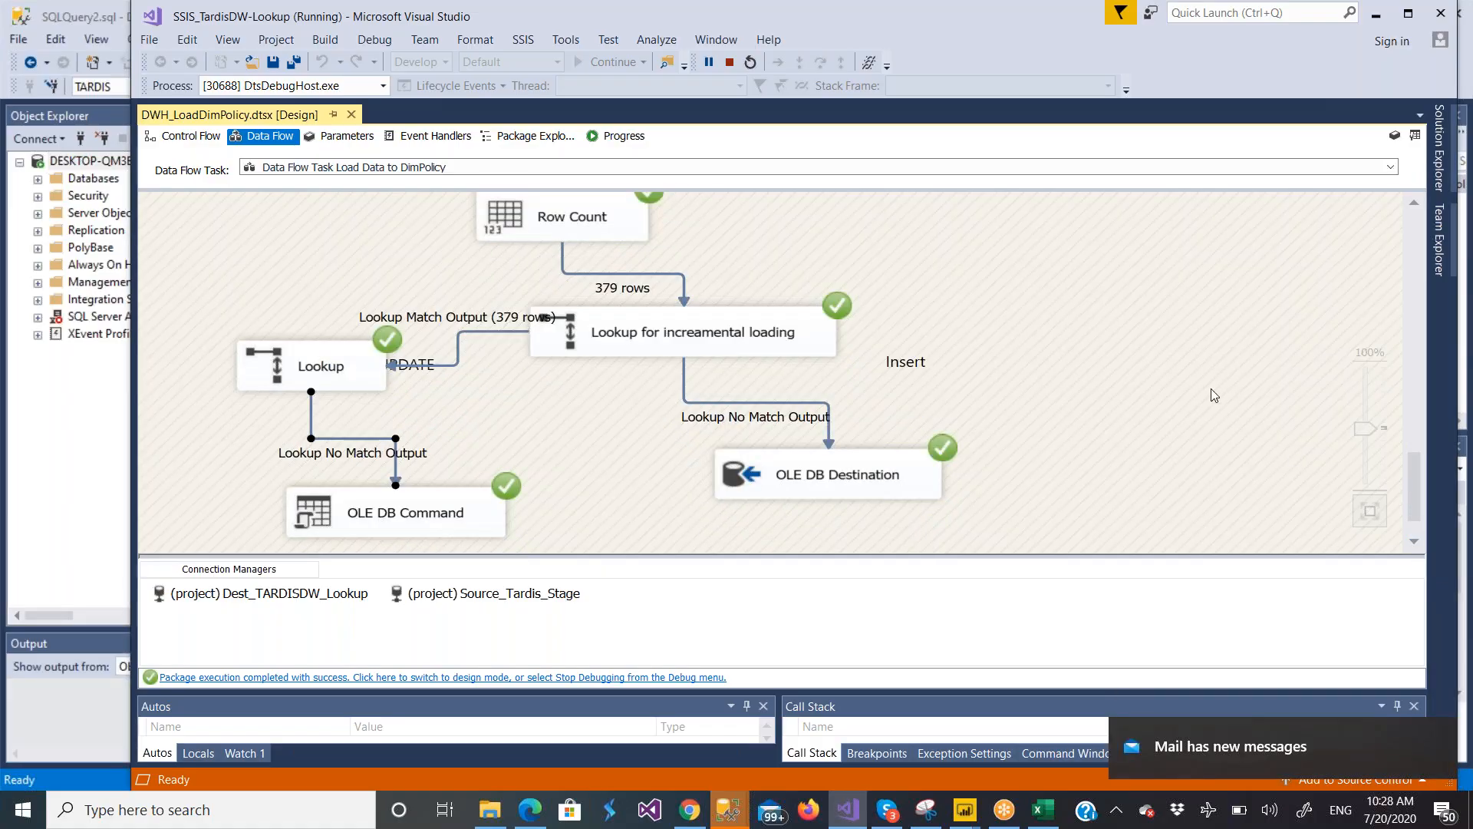
click(415, 508)
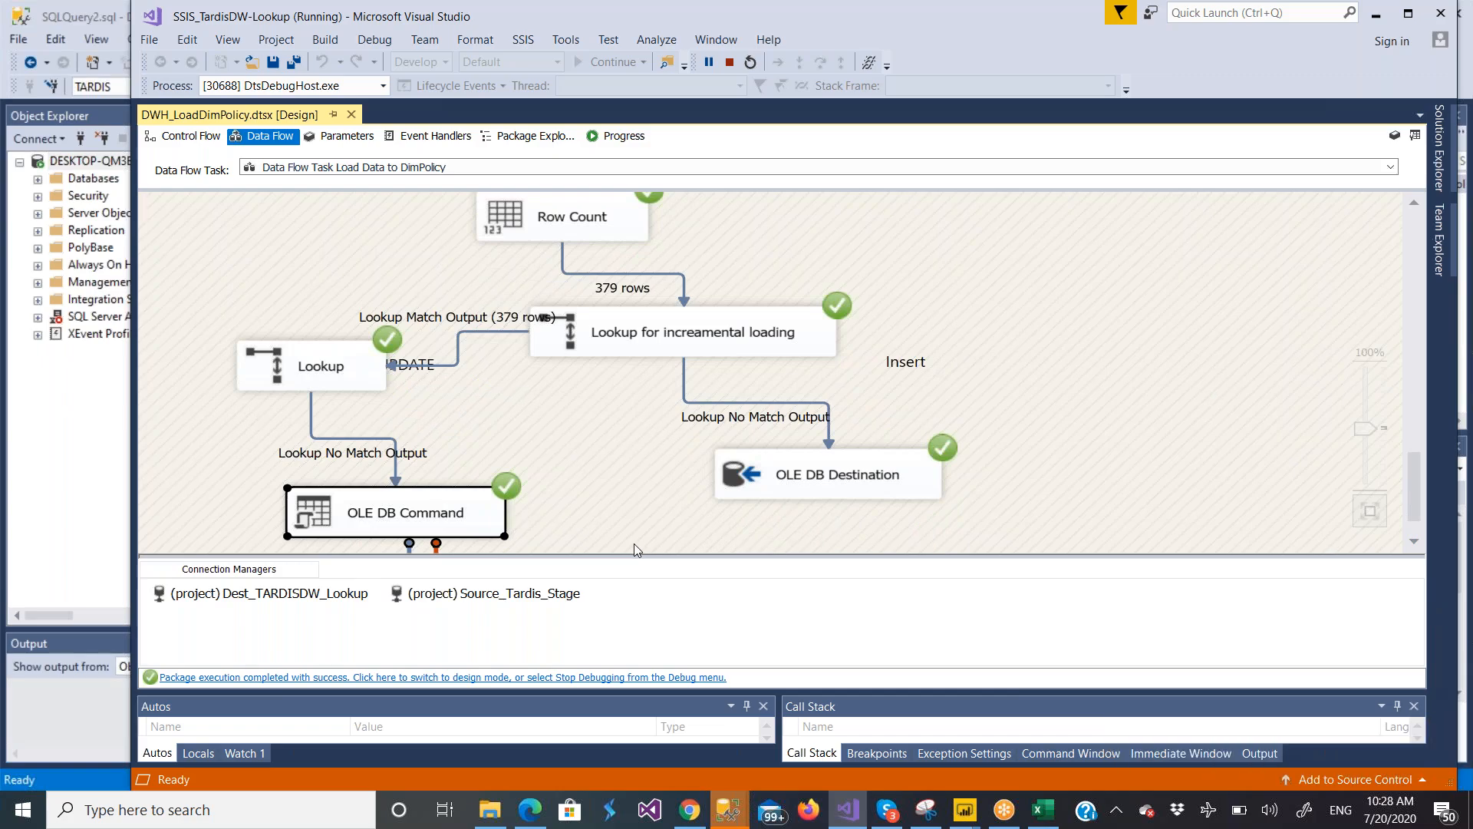
click(281, 361)
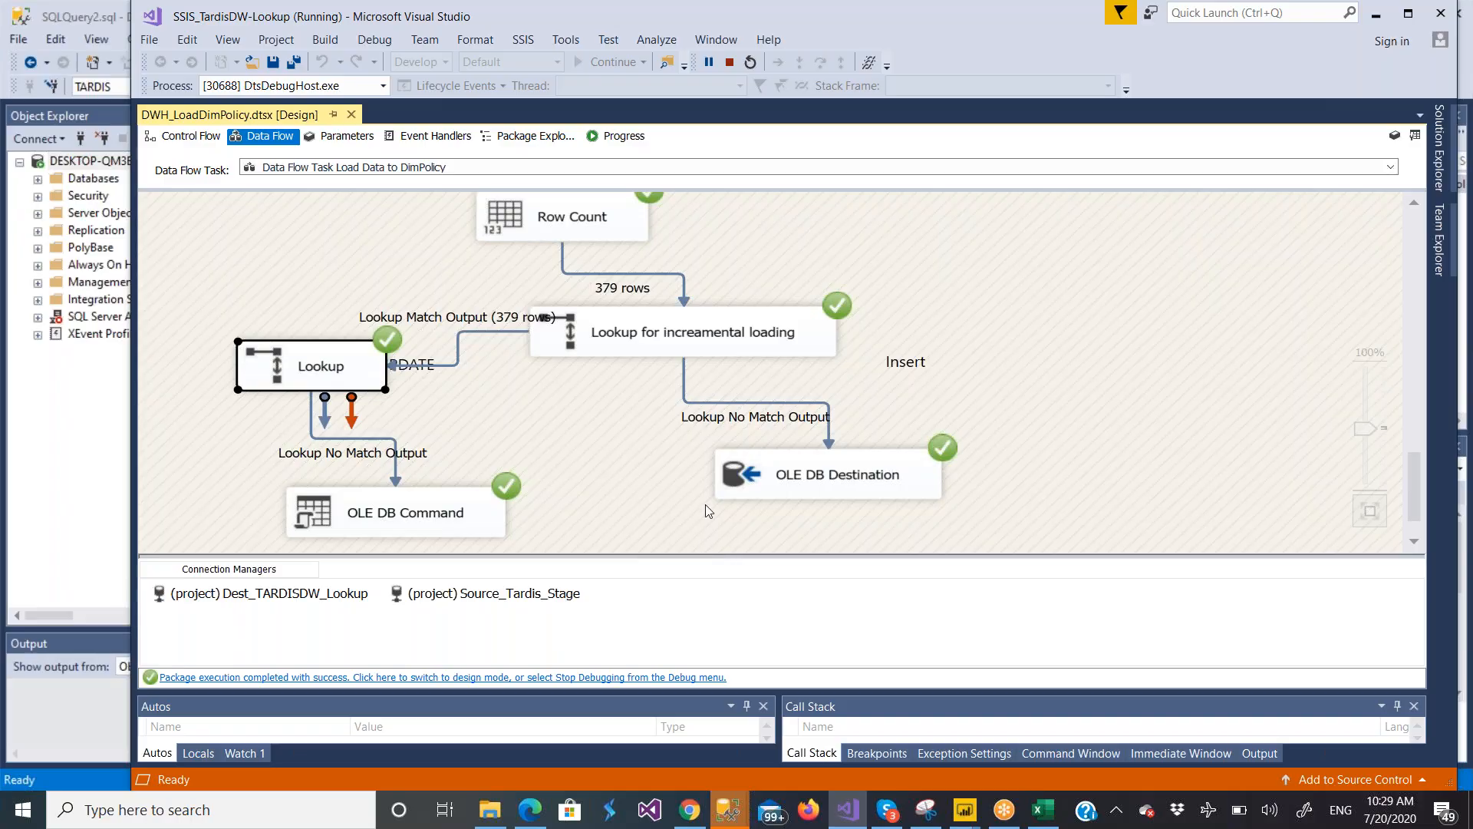
Stop debugging the DWH_LoadDimPolicy package and close the output window to return to its data flow
click(725, 66)
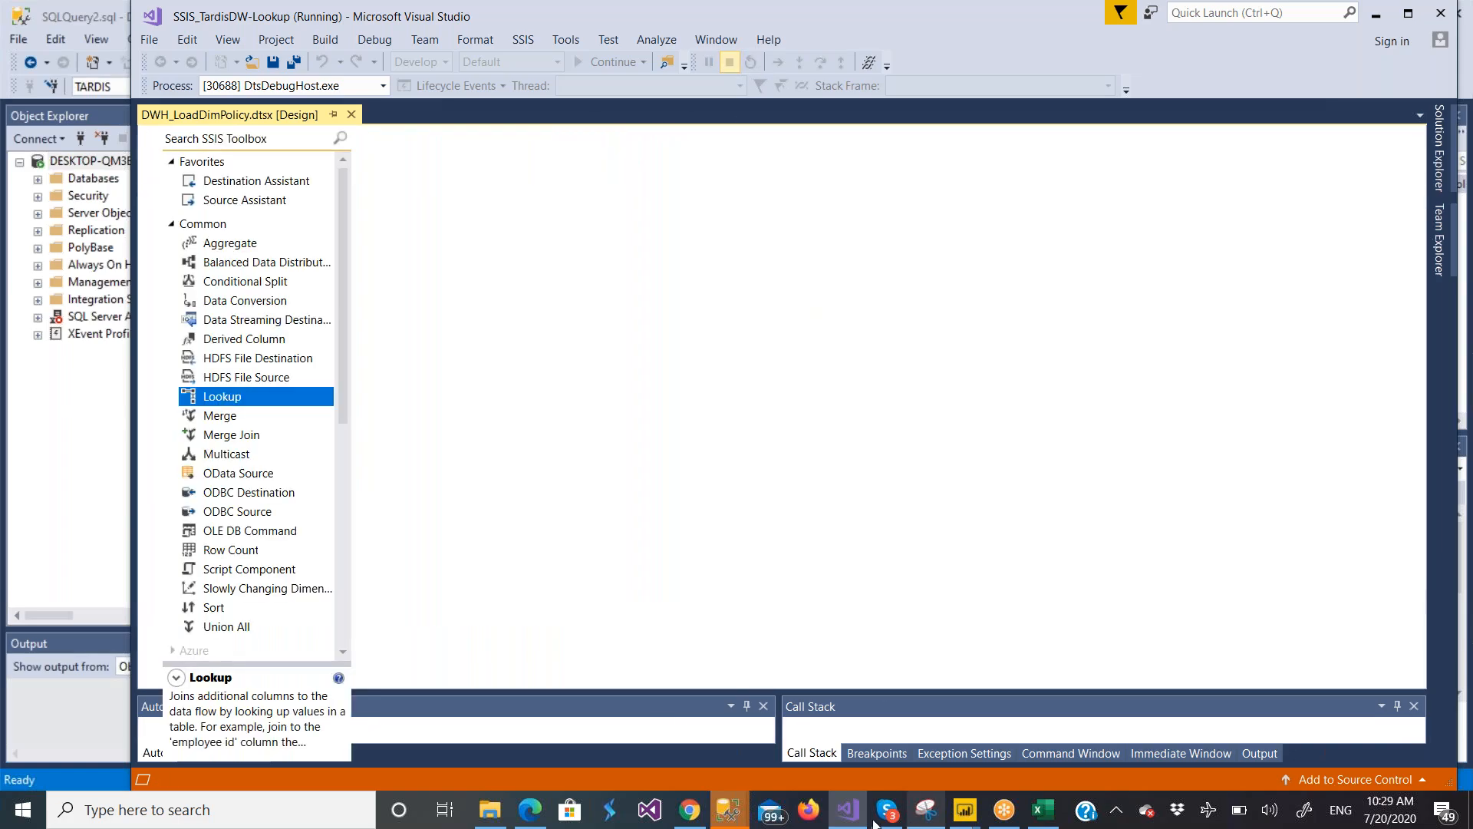
mouse_move(848, 822)
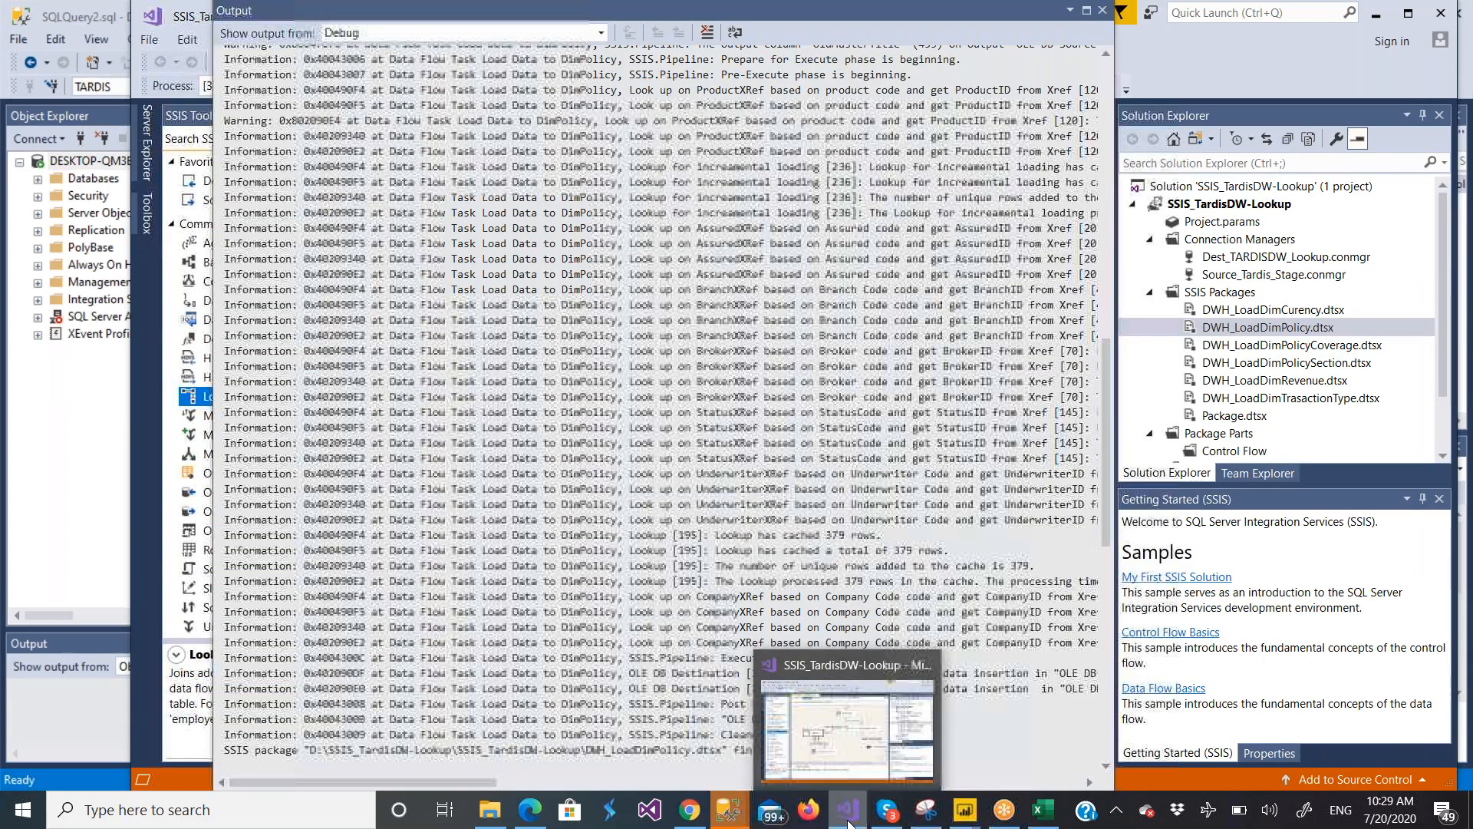
click(854, 676)
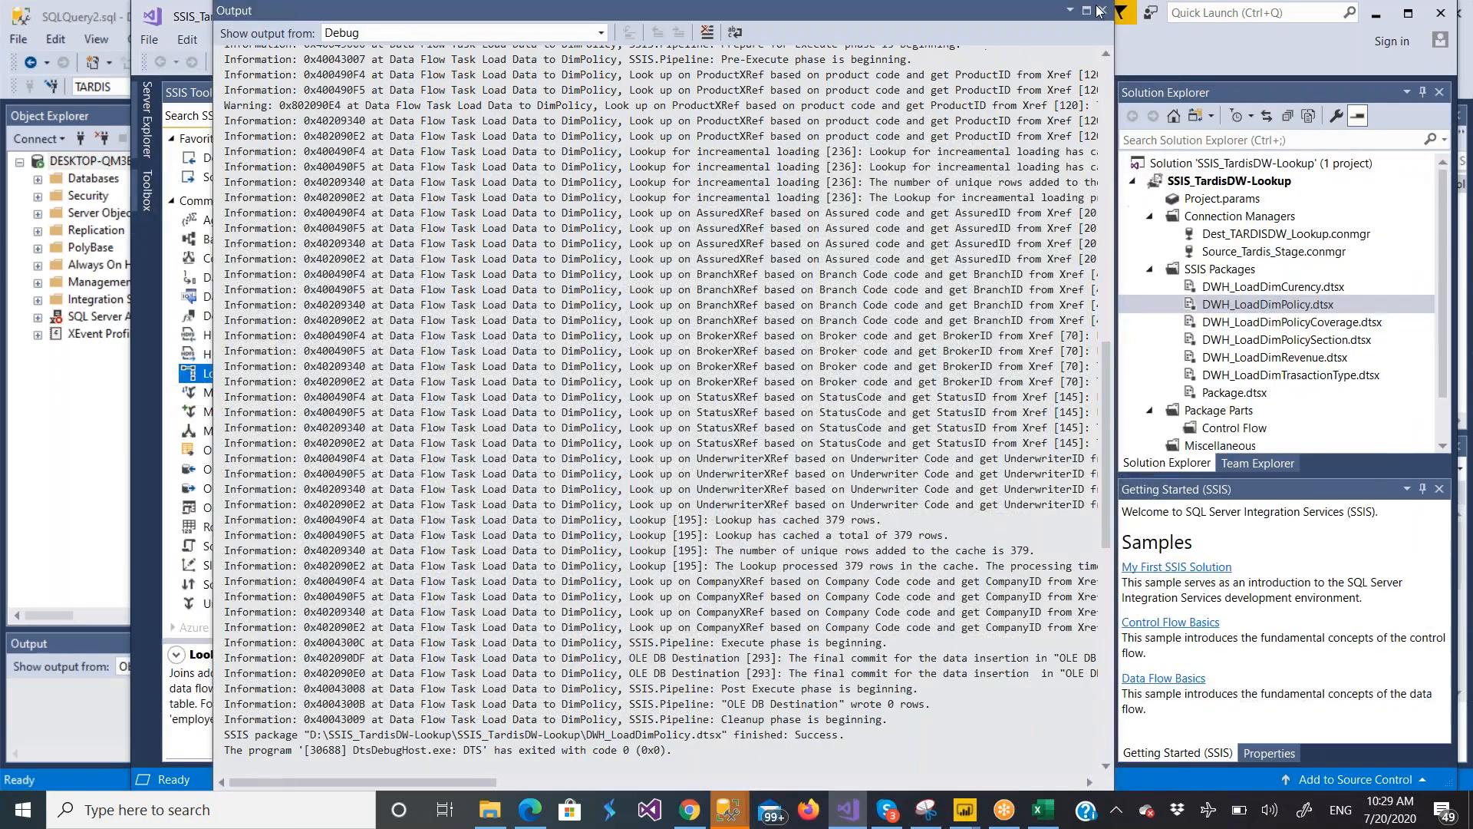
click(1103, 11)
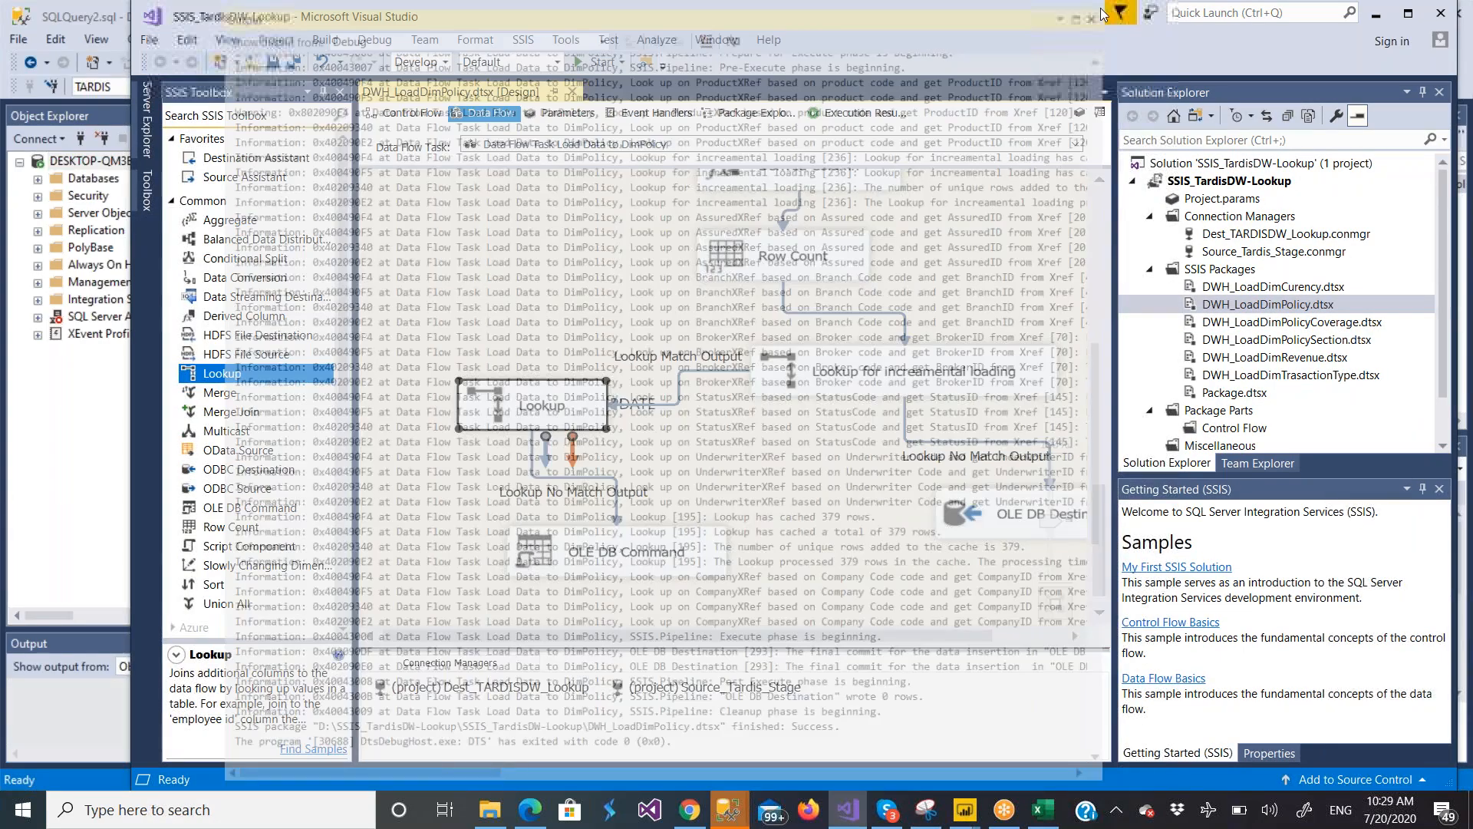
click(848, 820)
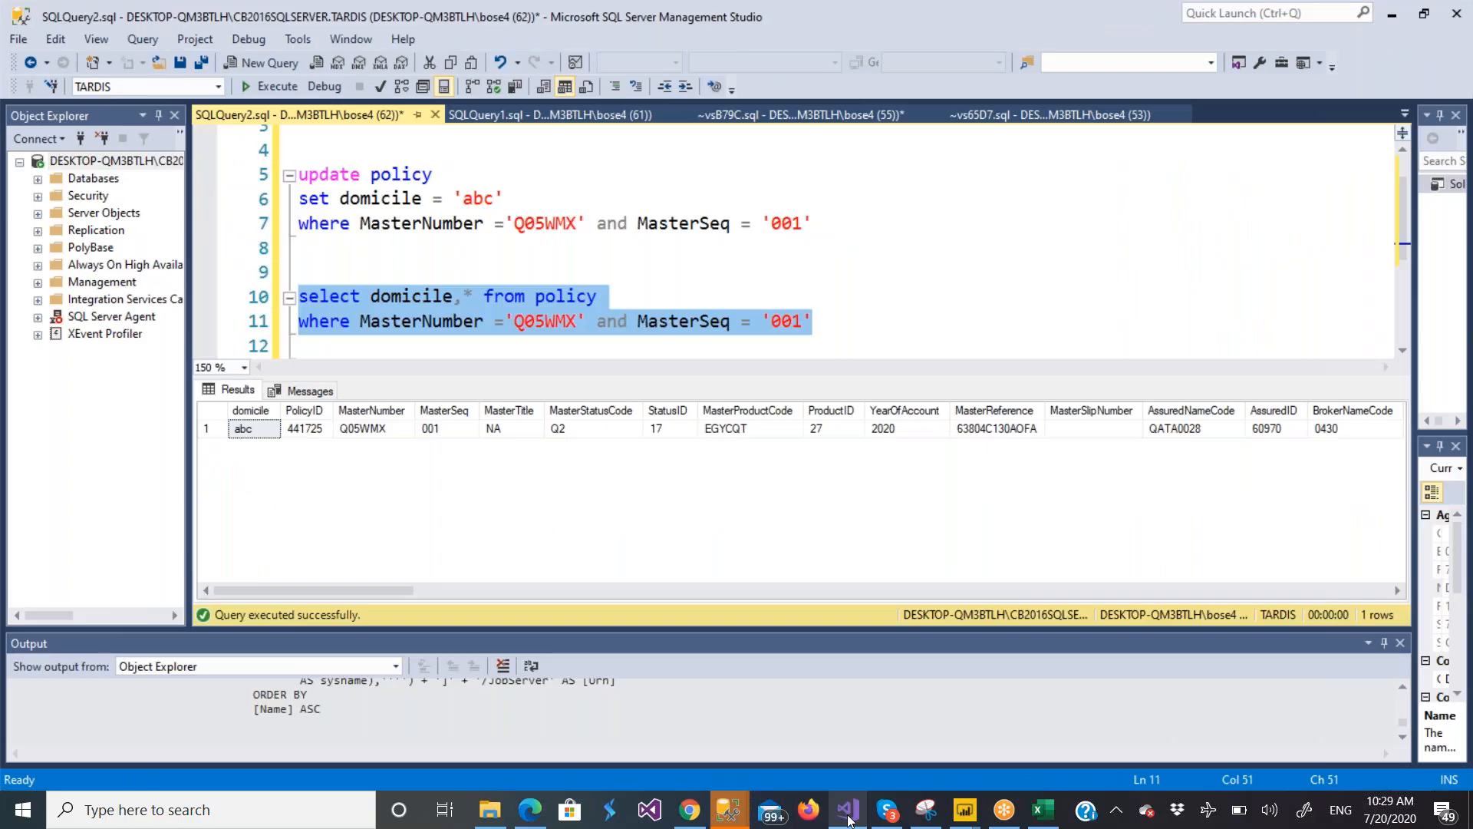
click(848, 820)
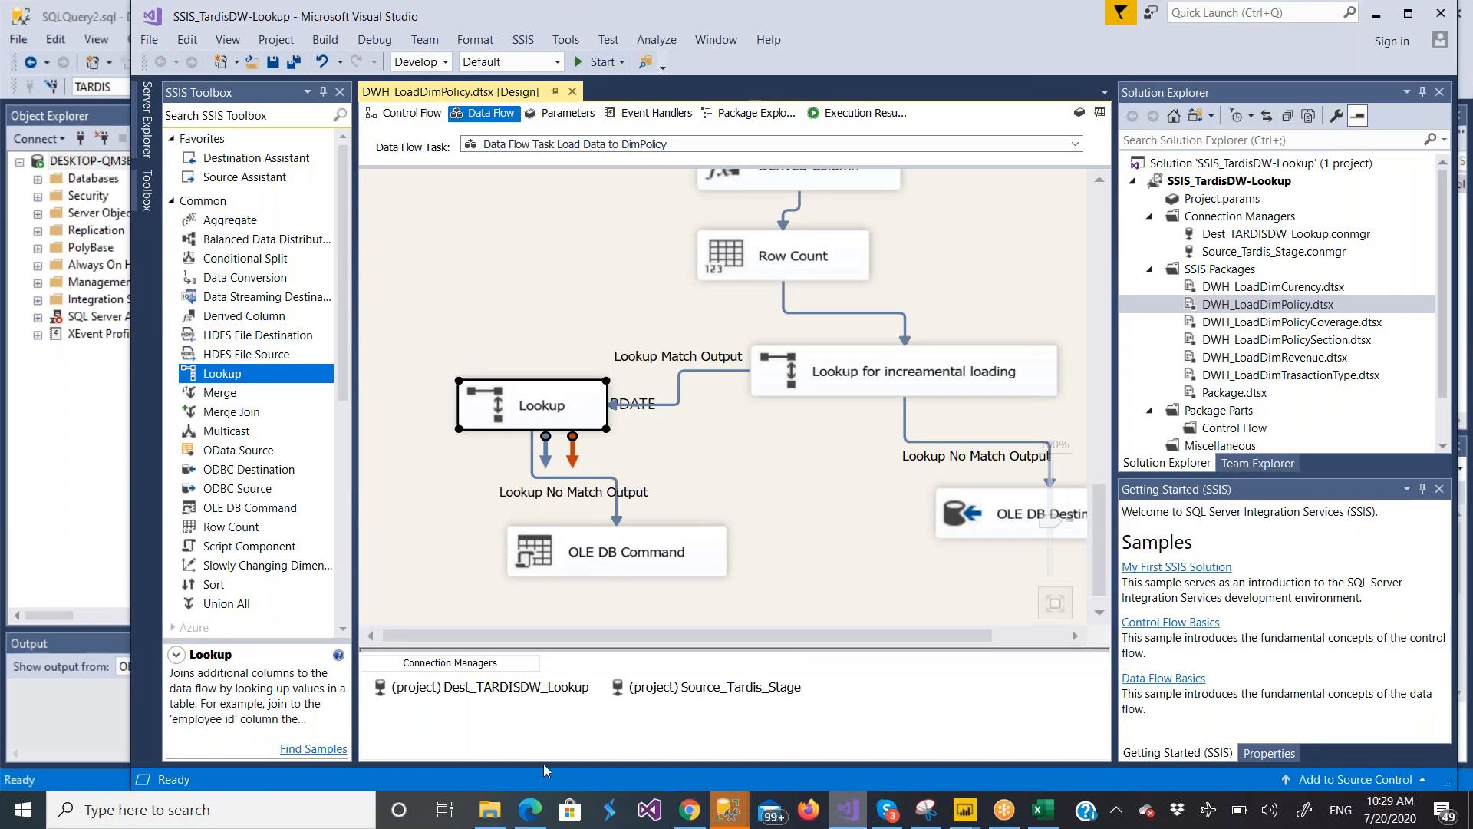
Launch a second Visual Studio instance and open the recent SSIS_Tardis_Stage.sln solution
click(253, 805)
text(dev)
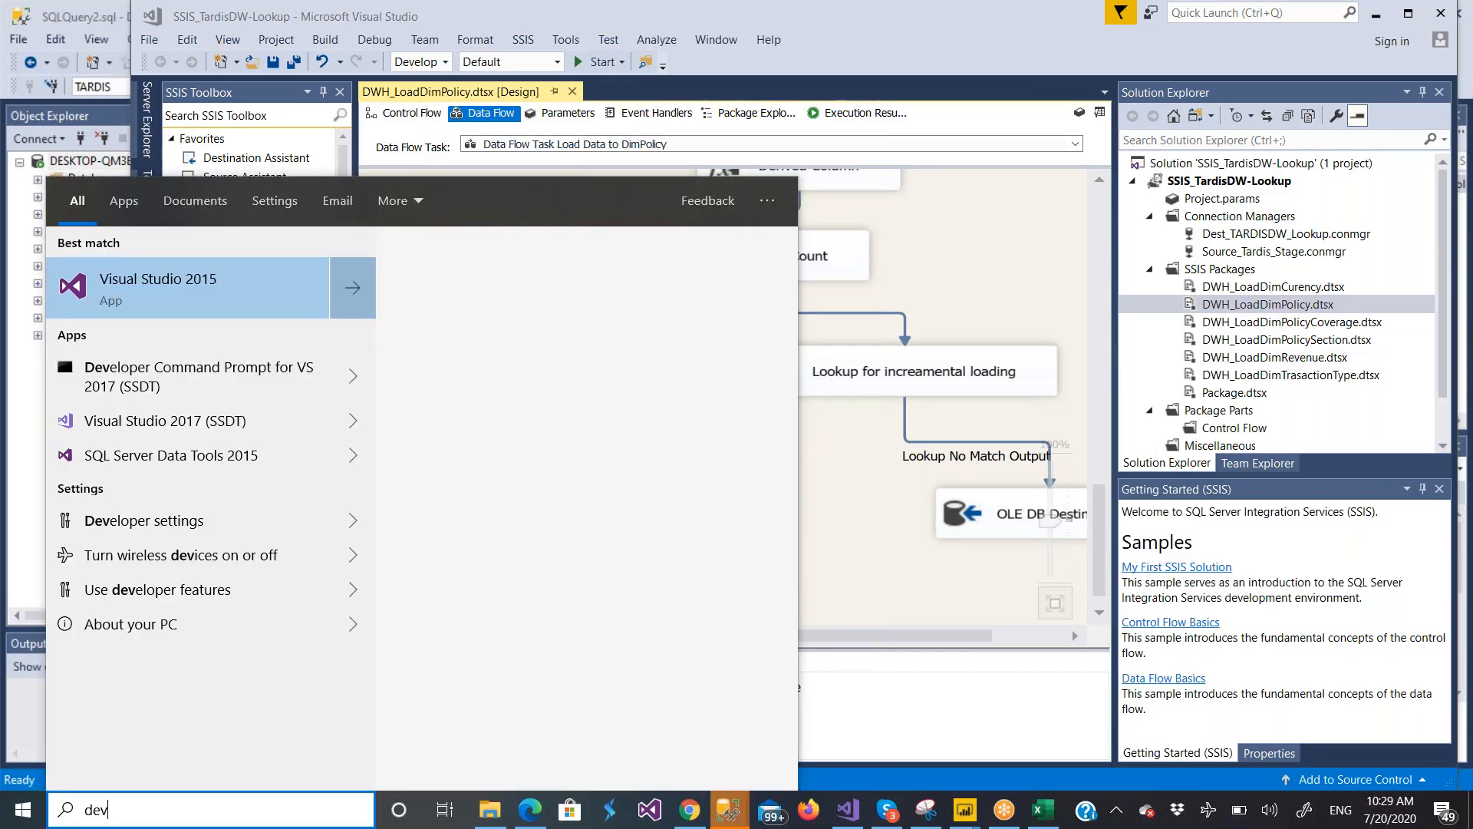
click(219, 437)
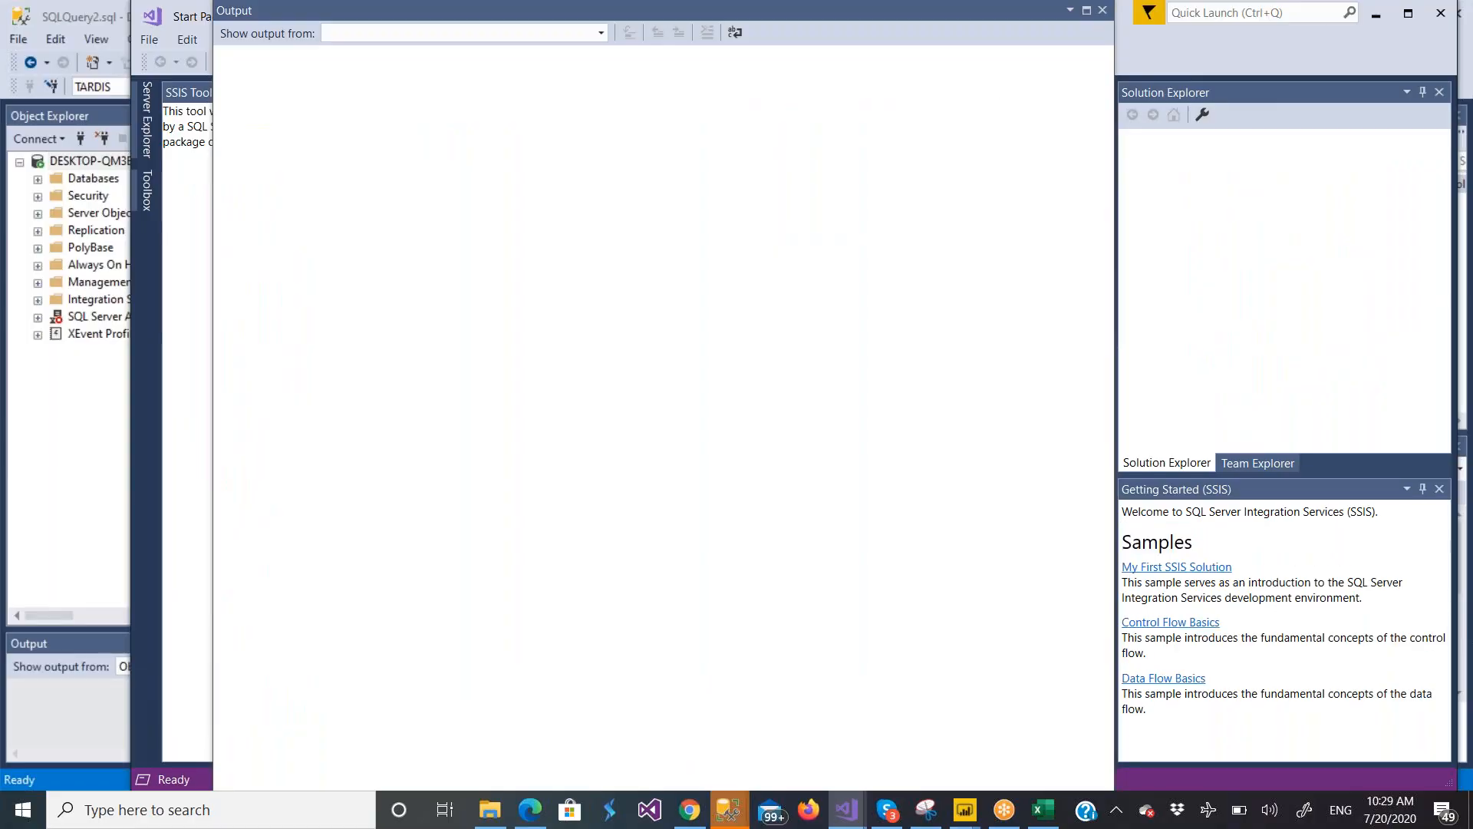
click(1102, 11)
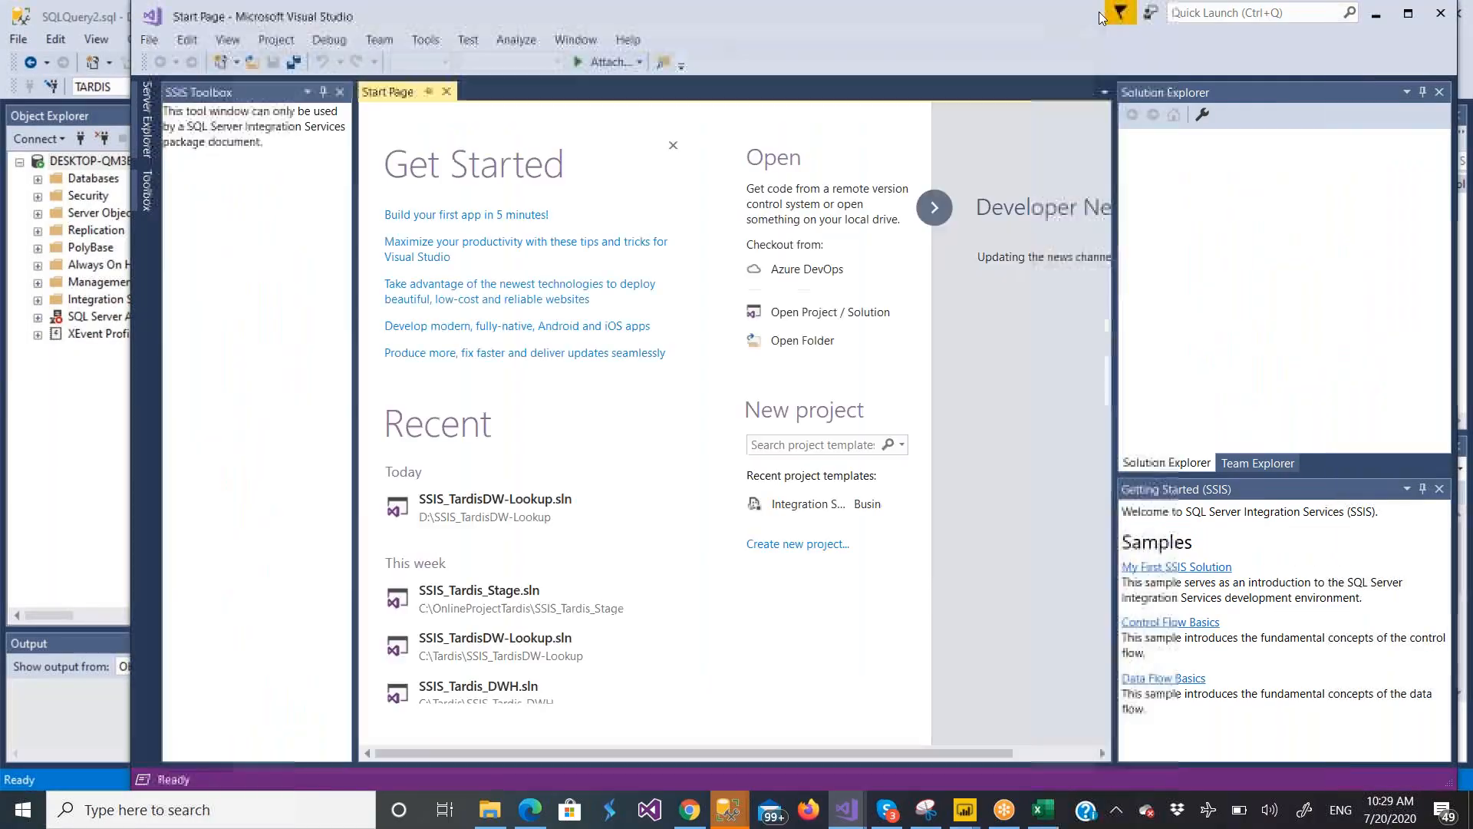
click(479, 593)
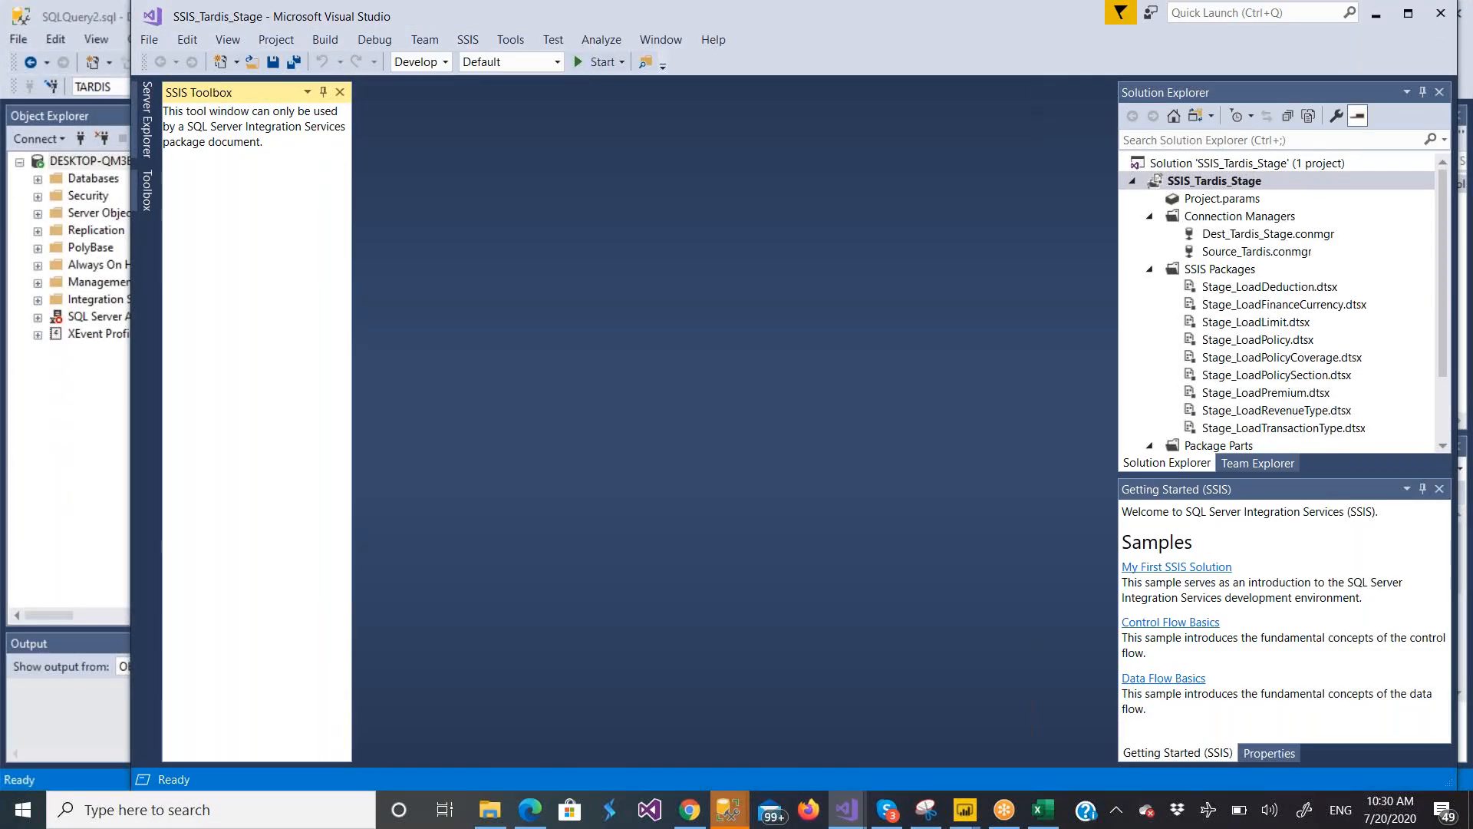
Open and run the Stage_LoadPolicy.dtsx package, check the row flow in its data flow, and stop debugging
click(1254, 339)
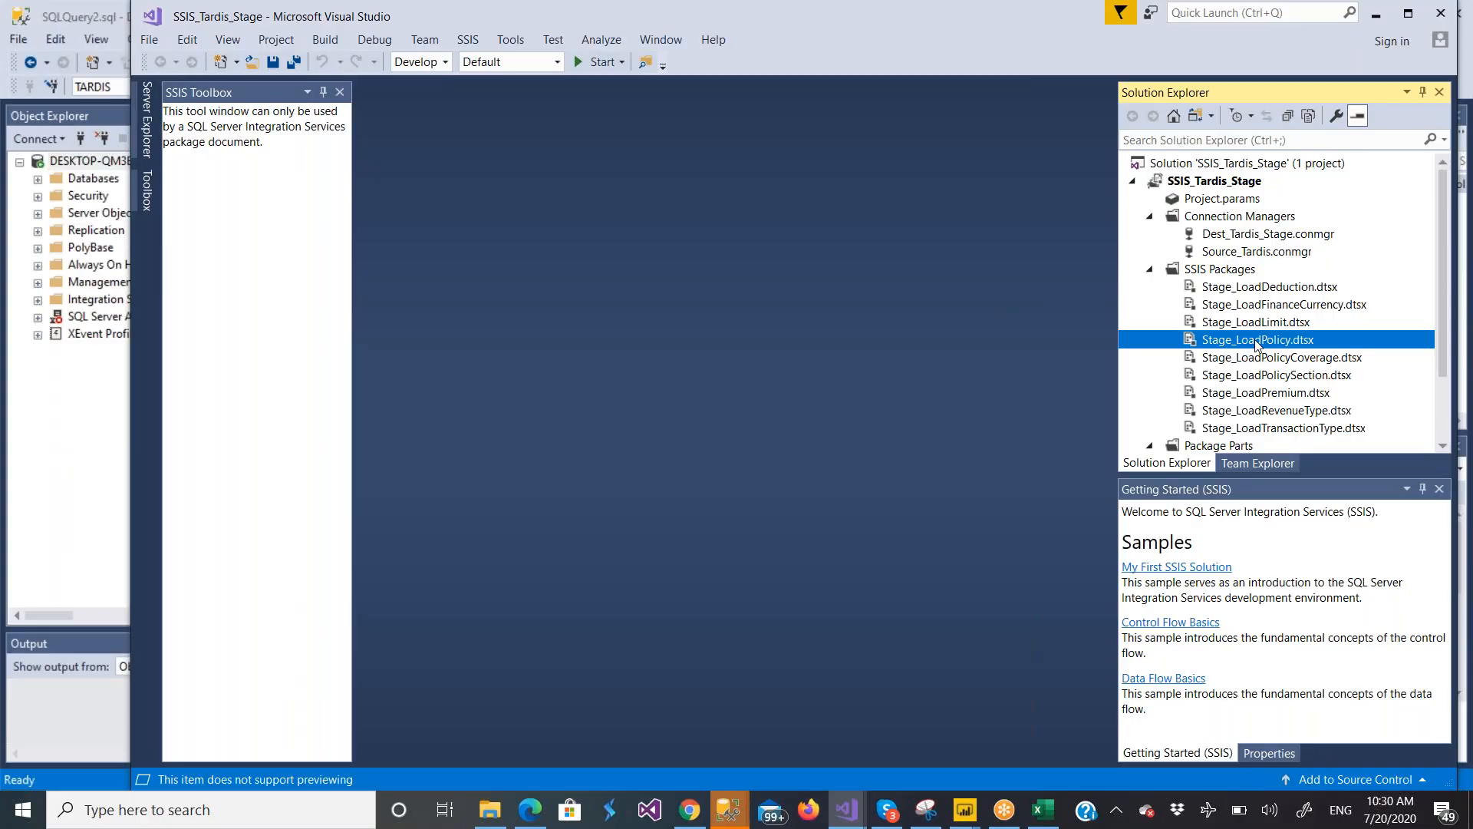
double_click(1256, 340)
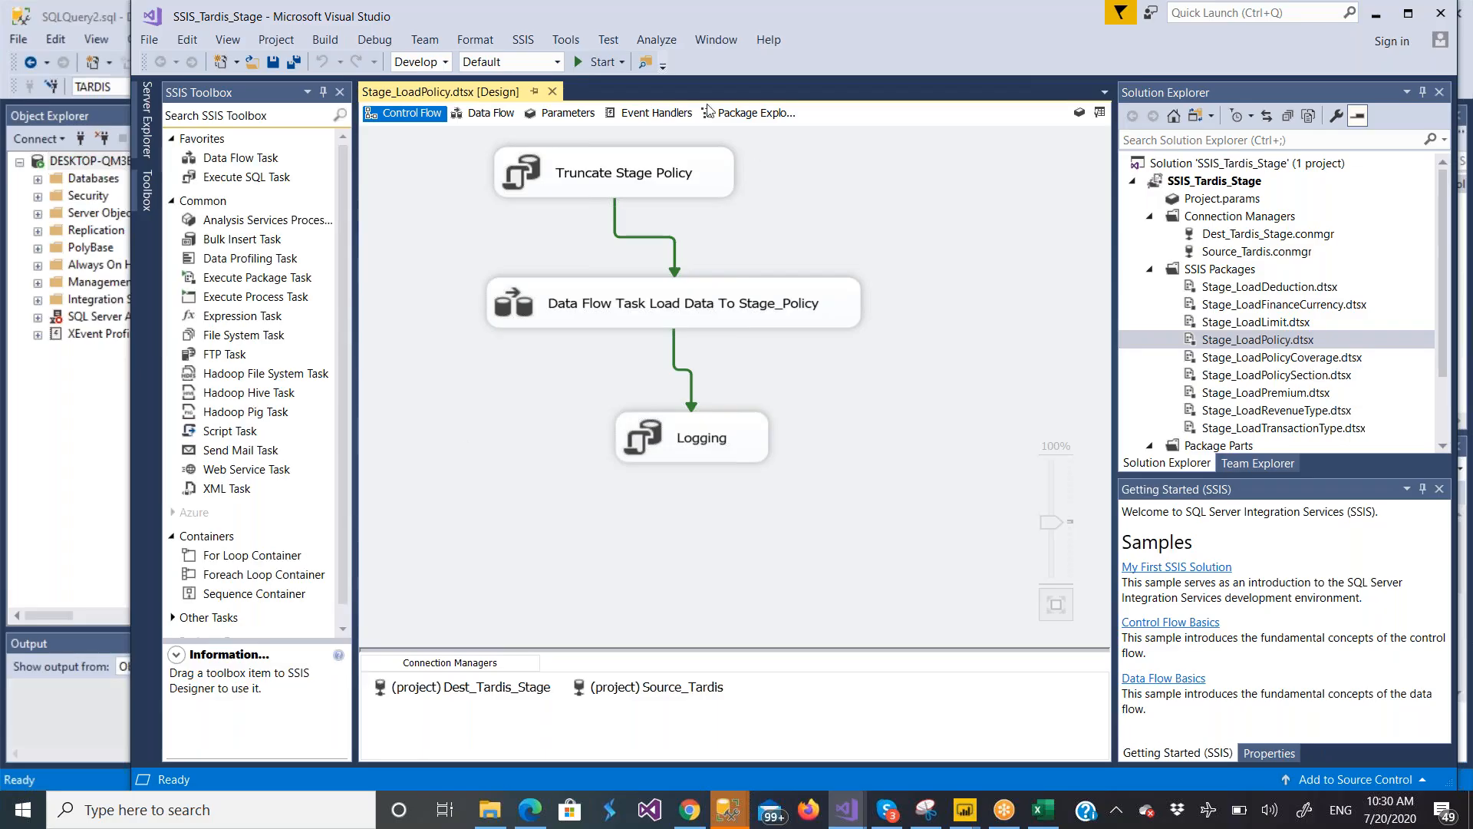
click(593, 62)
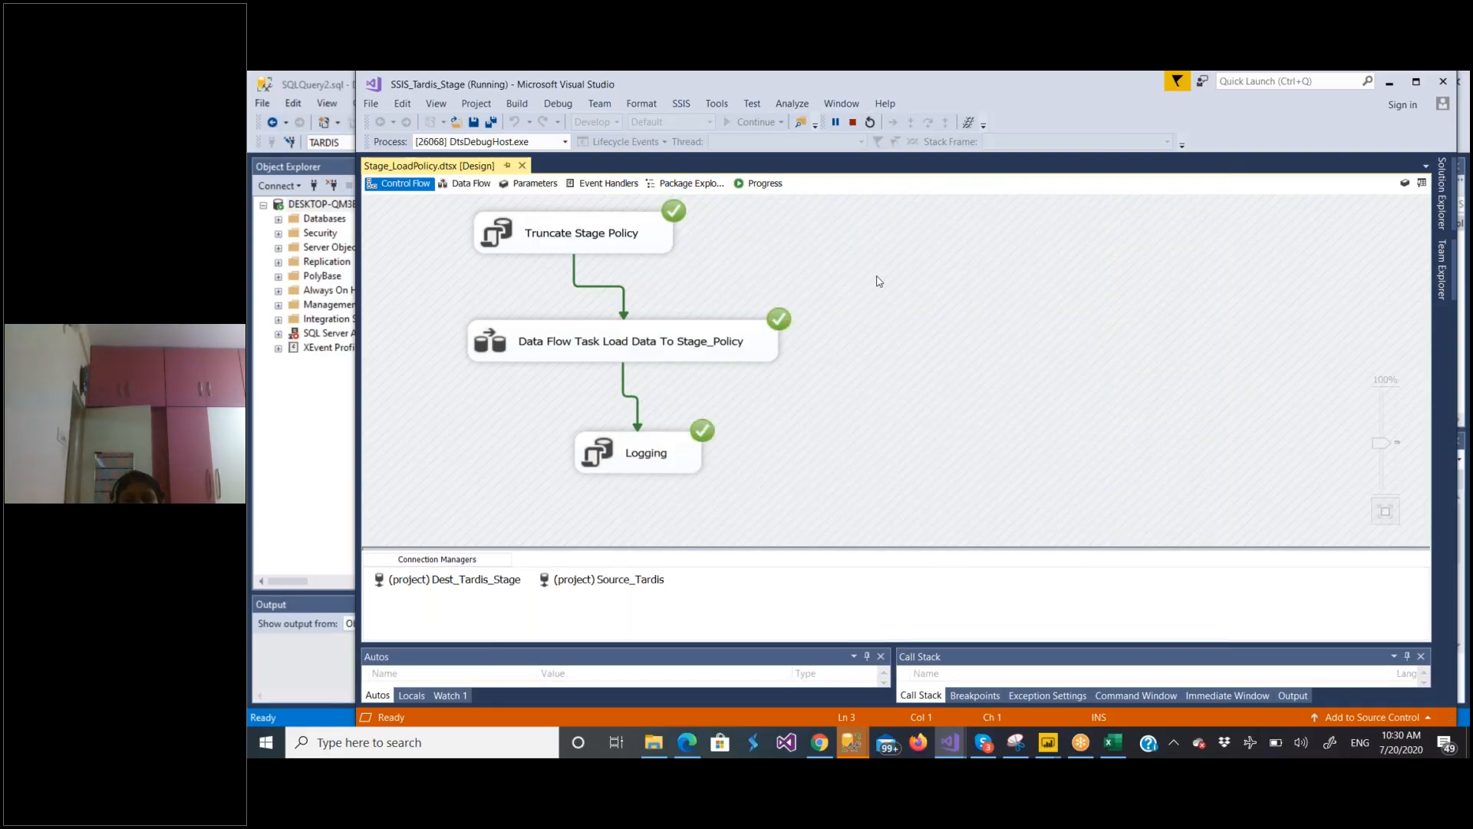
click(467, 187)
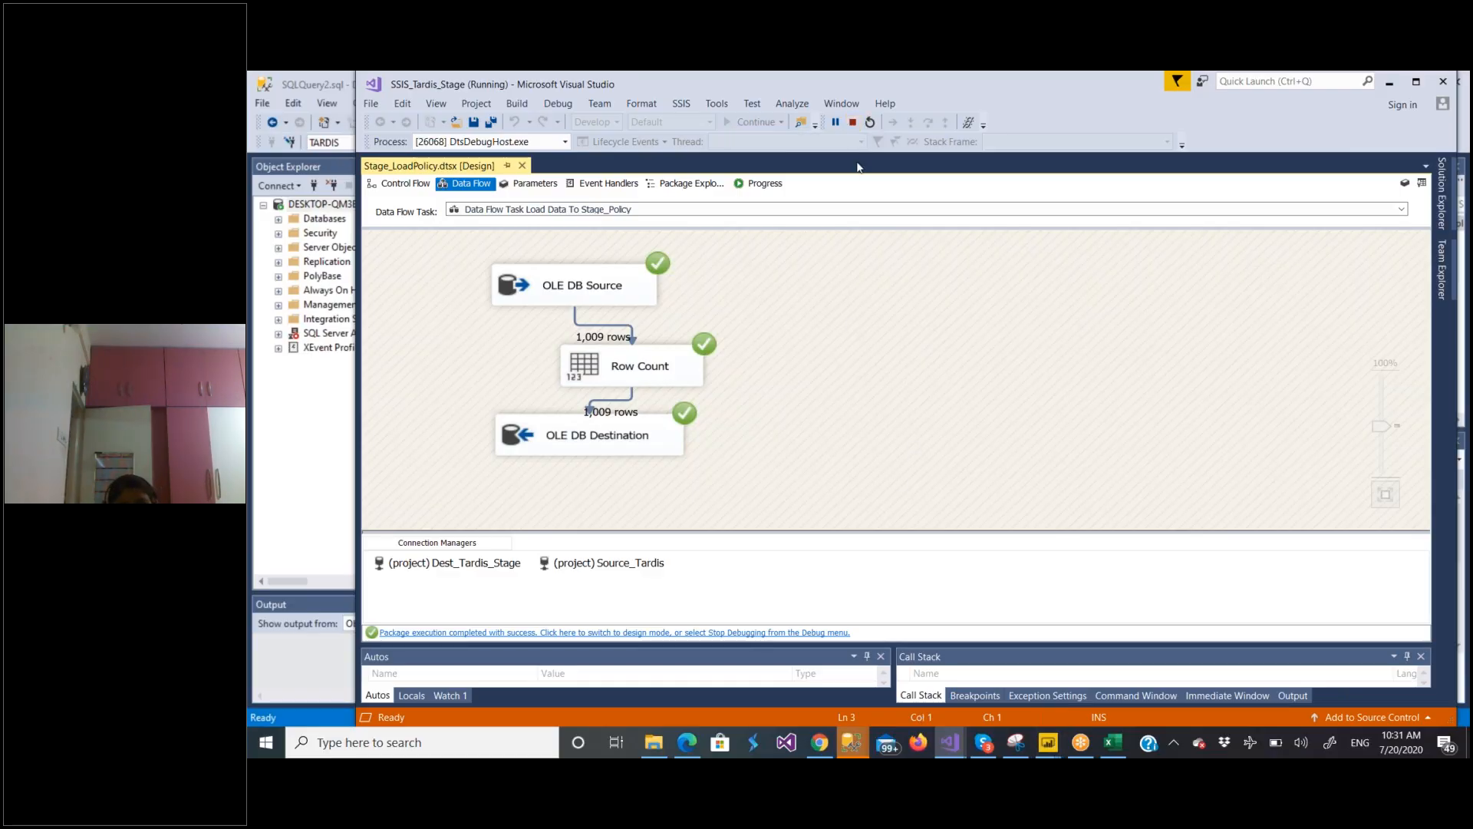
click(854, 125)
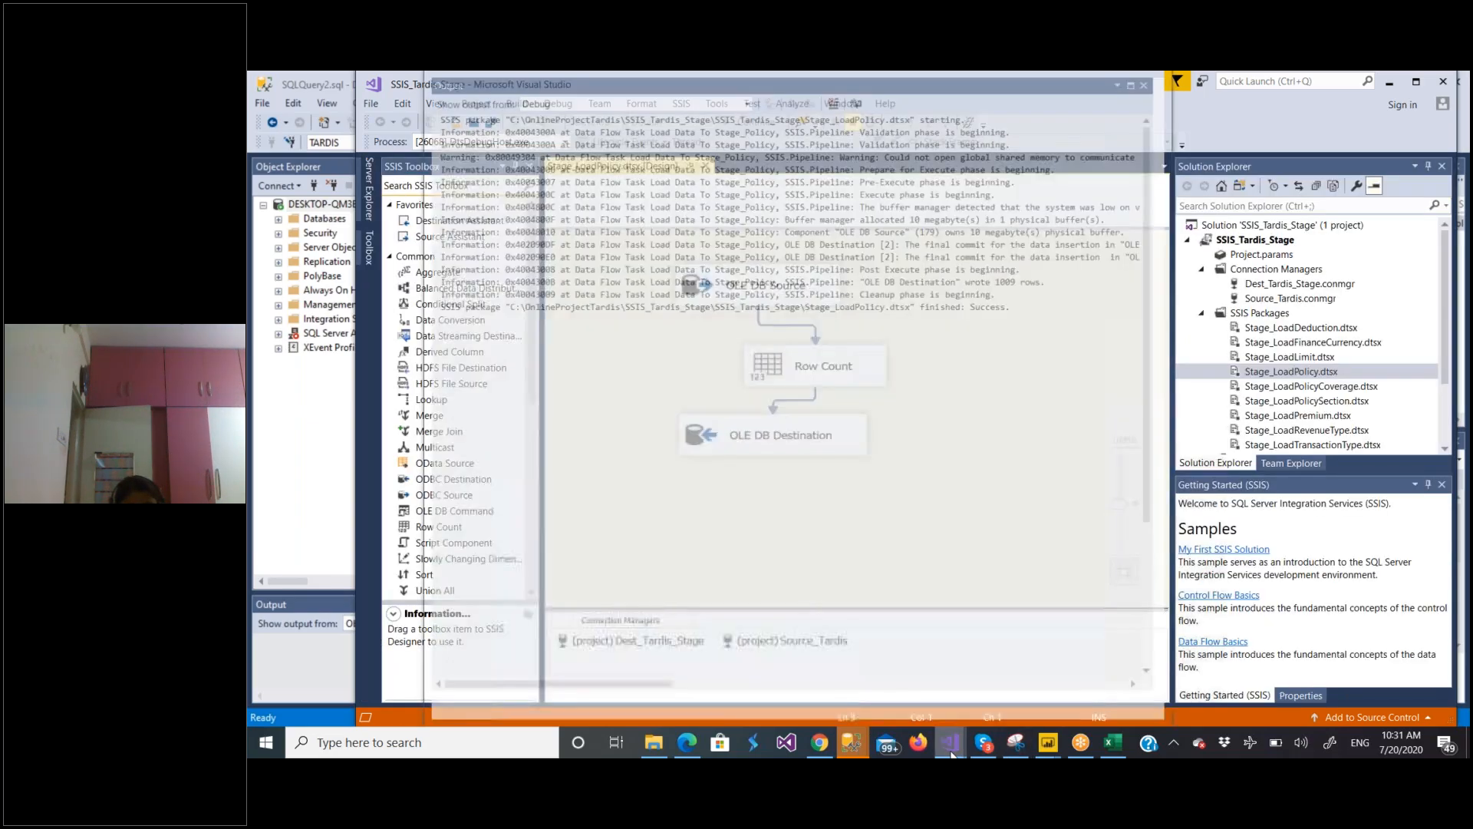
Return to the SSIS_TardisDW-Lookup solution, rerun DWH_LoadDimPolicy, check the Lookup No Match Output rows, and stop debugging
mouse_move(951, 756)
click(880, 702)
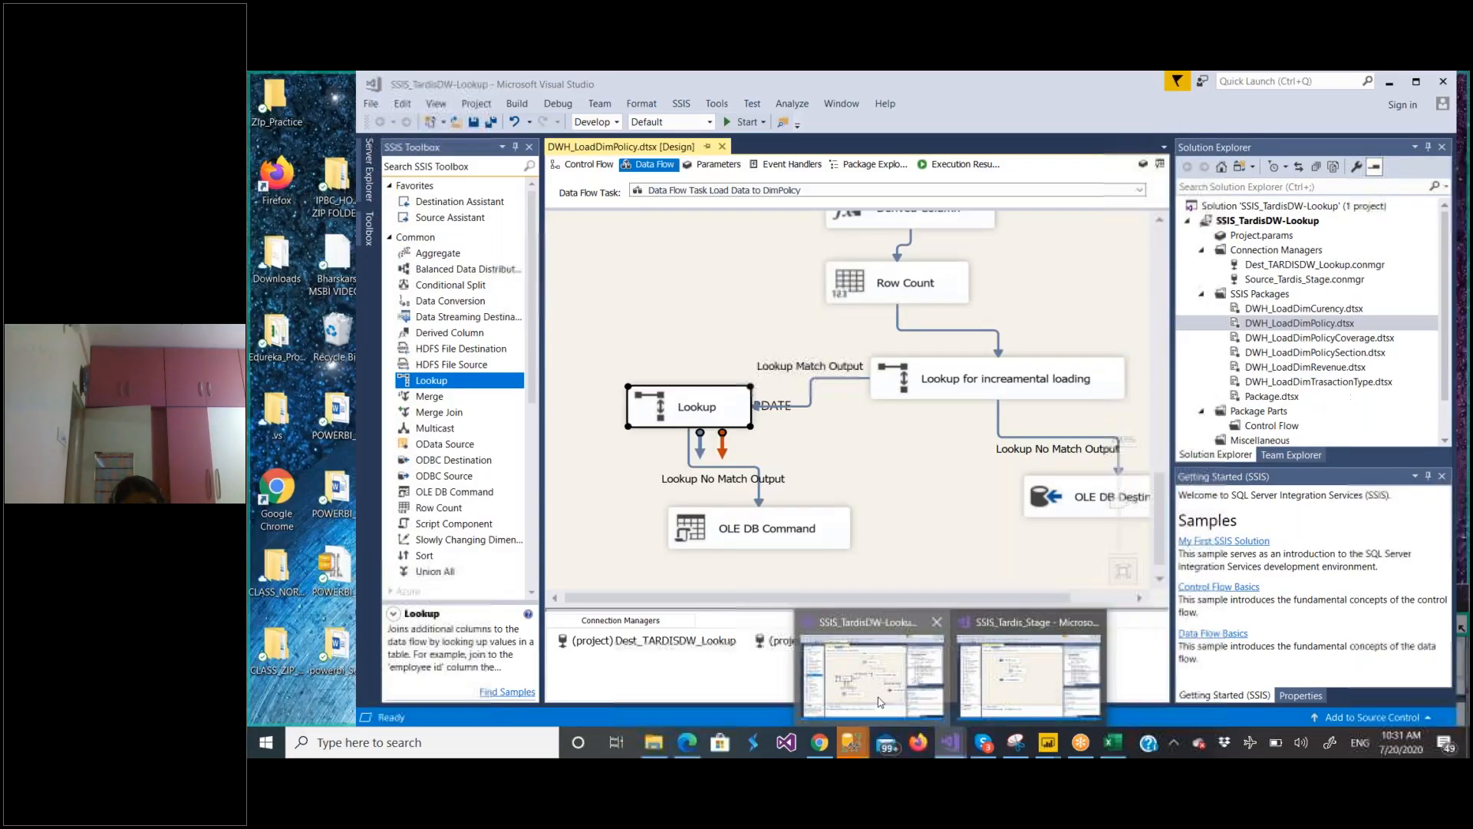
click(744, 123)
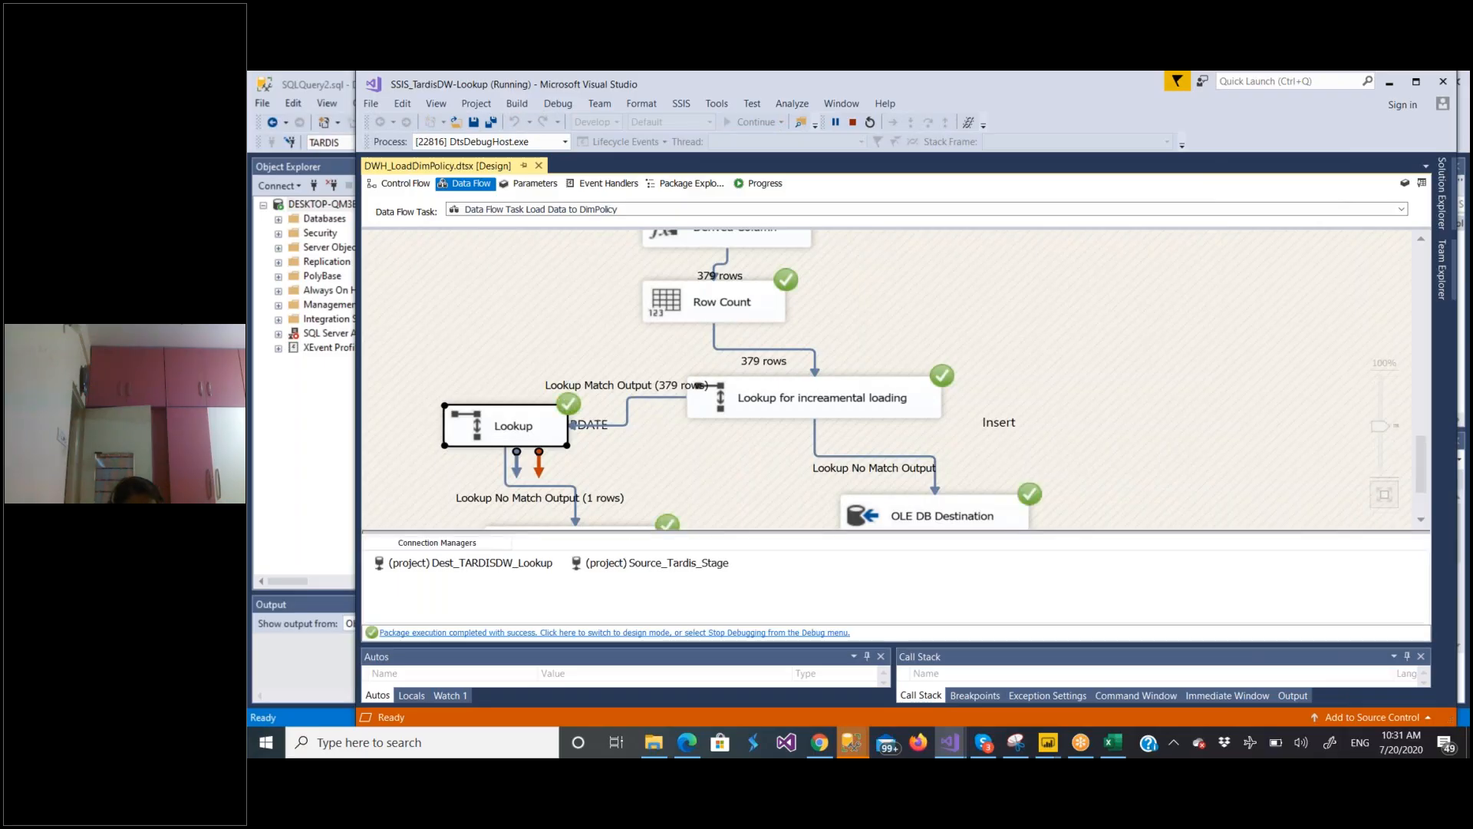
click(1420, 523)
click(1421, 522)
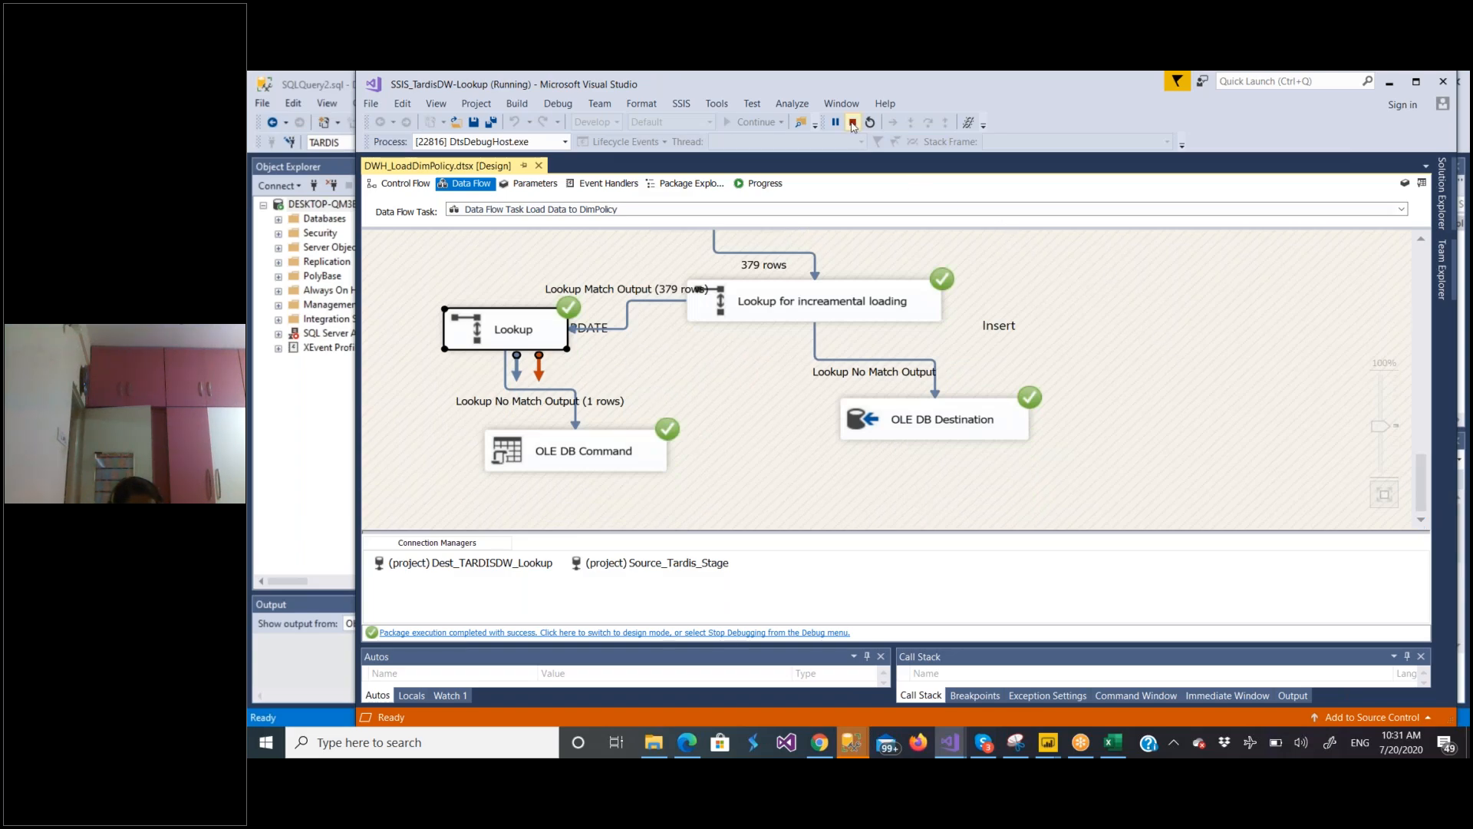
click(853, 125)
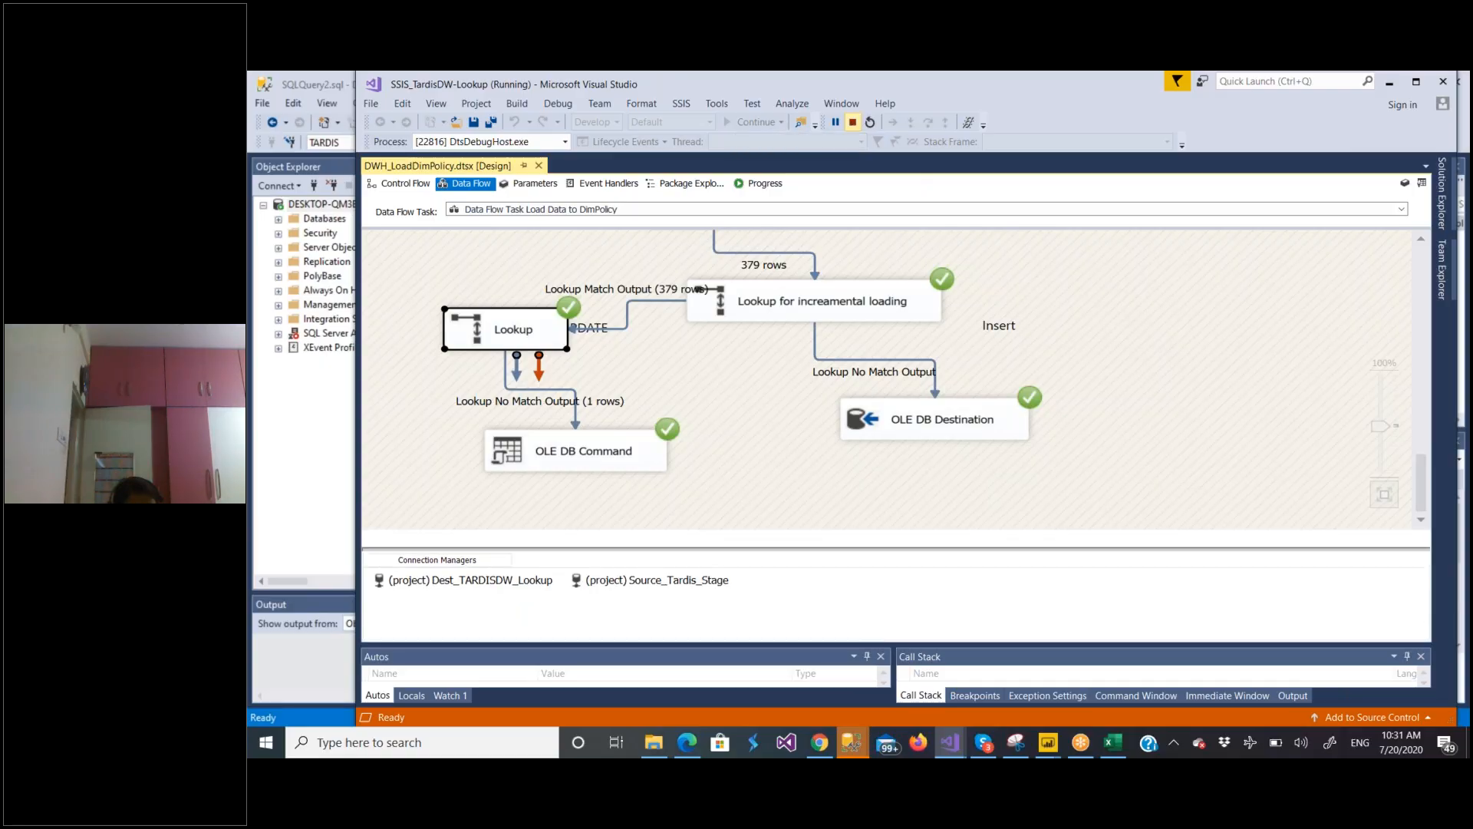
Switch to SQL Server Management Studio and run only the SELECT * FROM [Dimension].[Policy] line in the TARDISDW_LookUp query, without its where clause
click(820, 748)
mouse_move(823, 748)
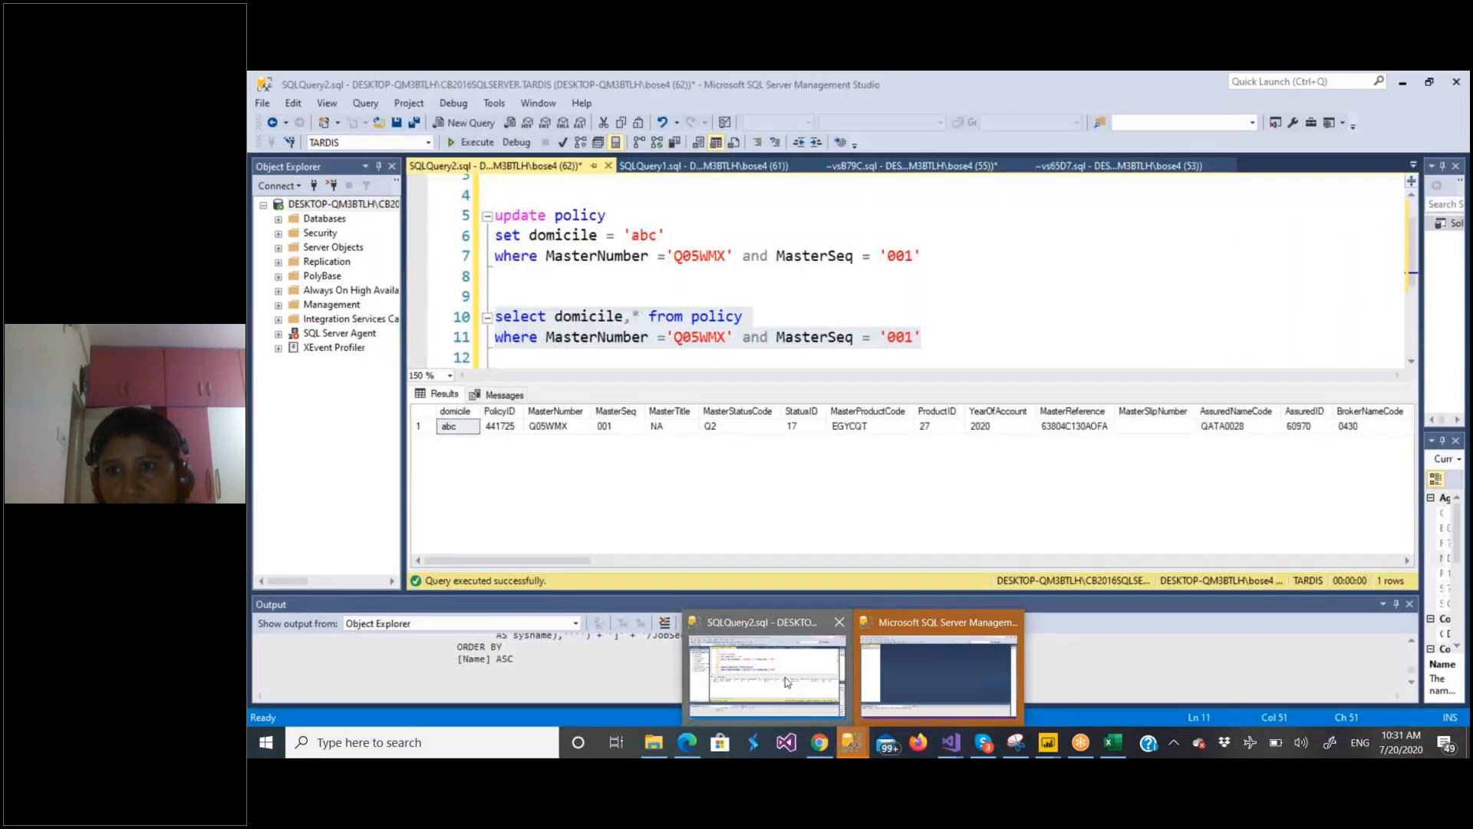
click(941, 664)
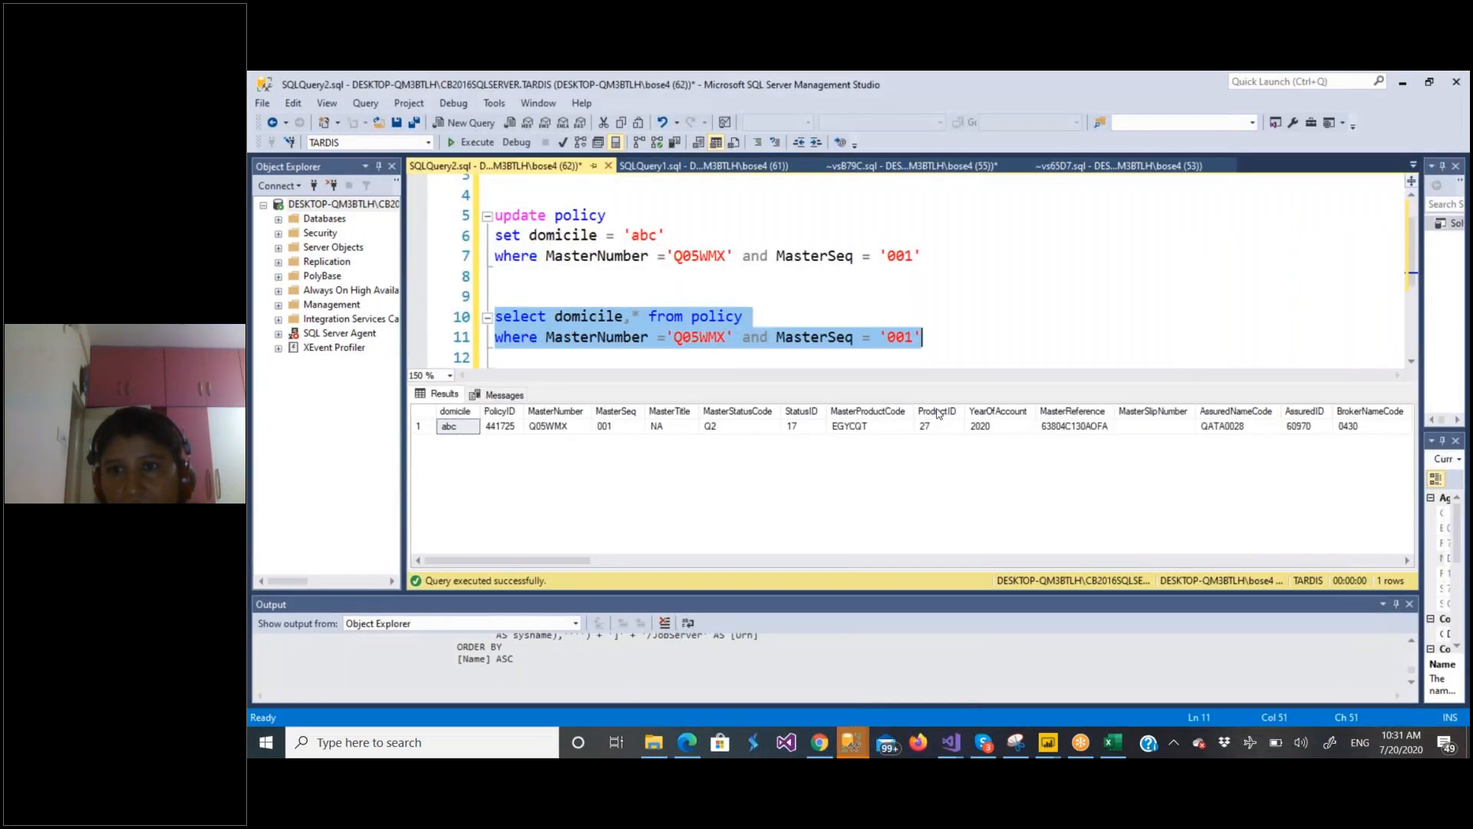
click(969, 343)
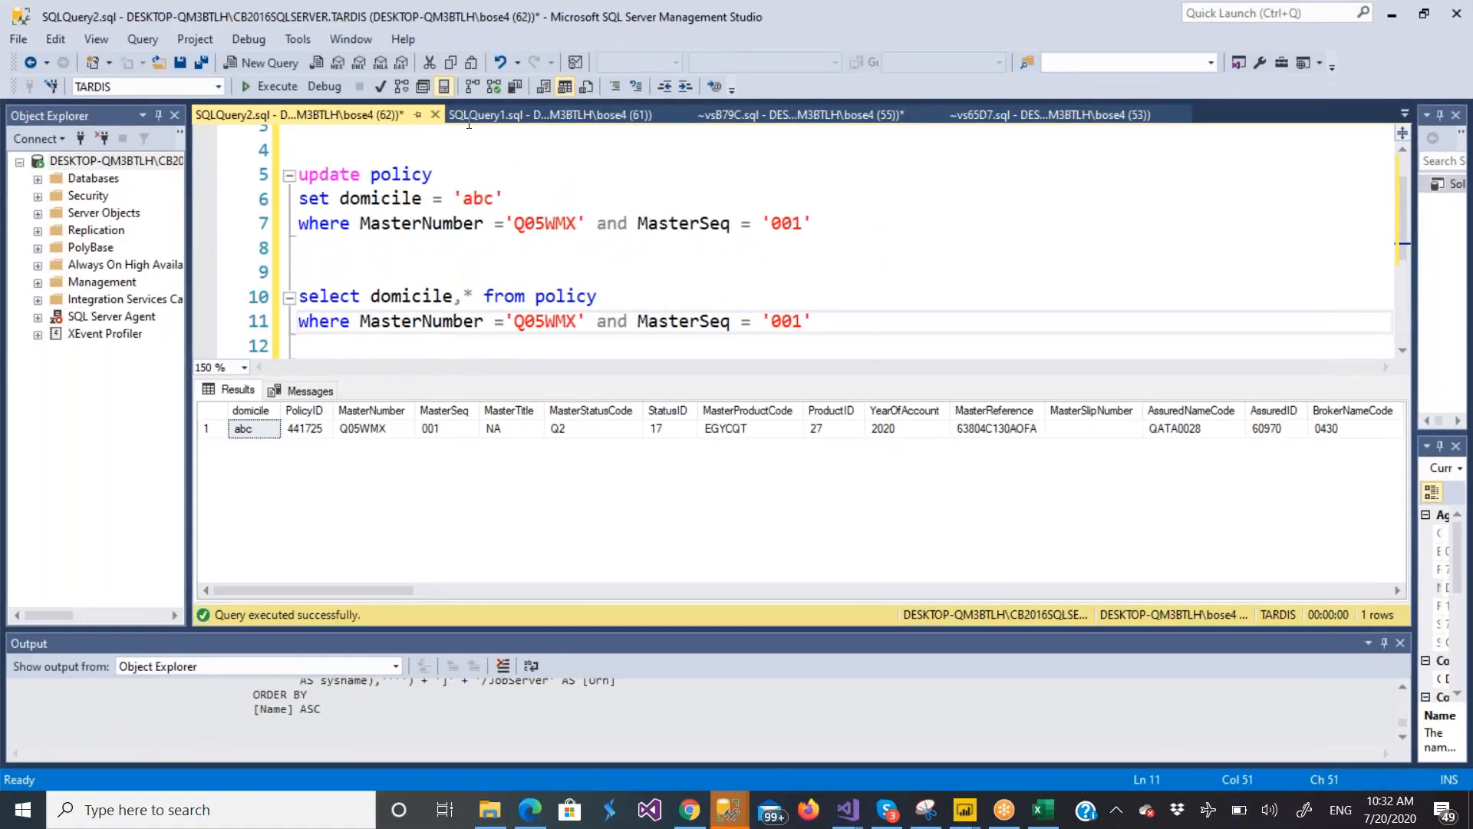
click(508, 112)
click(735, 108)
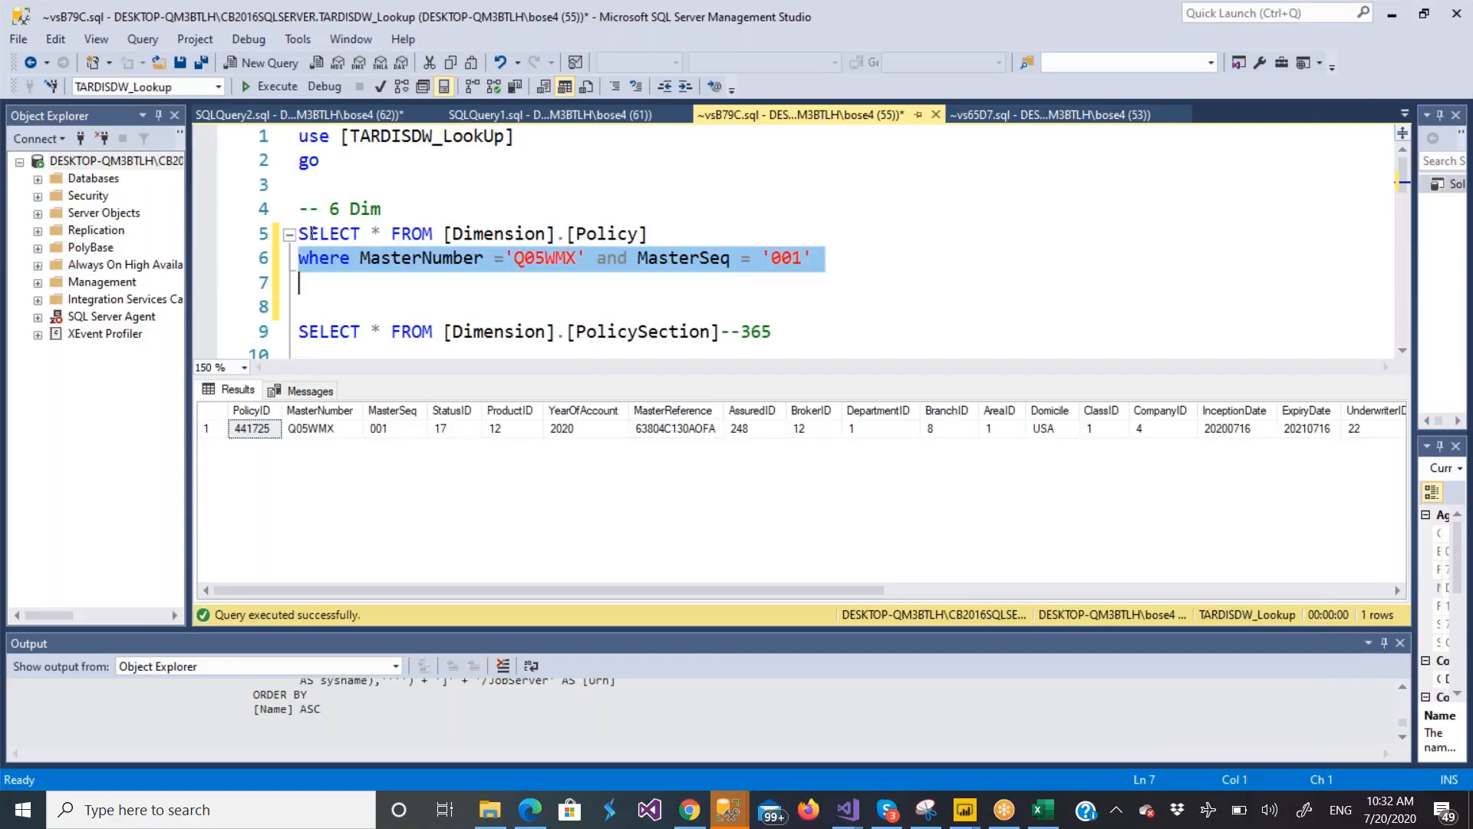
click(299, 235)
drag(299, 235, 666, 232)
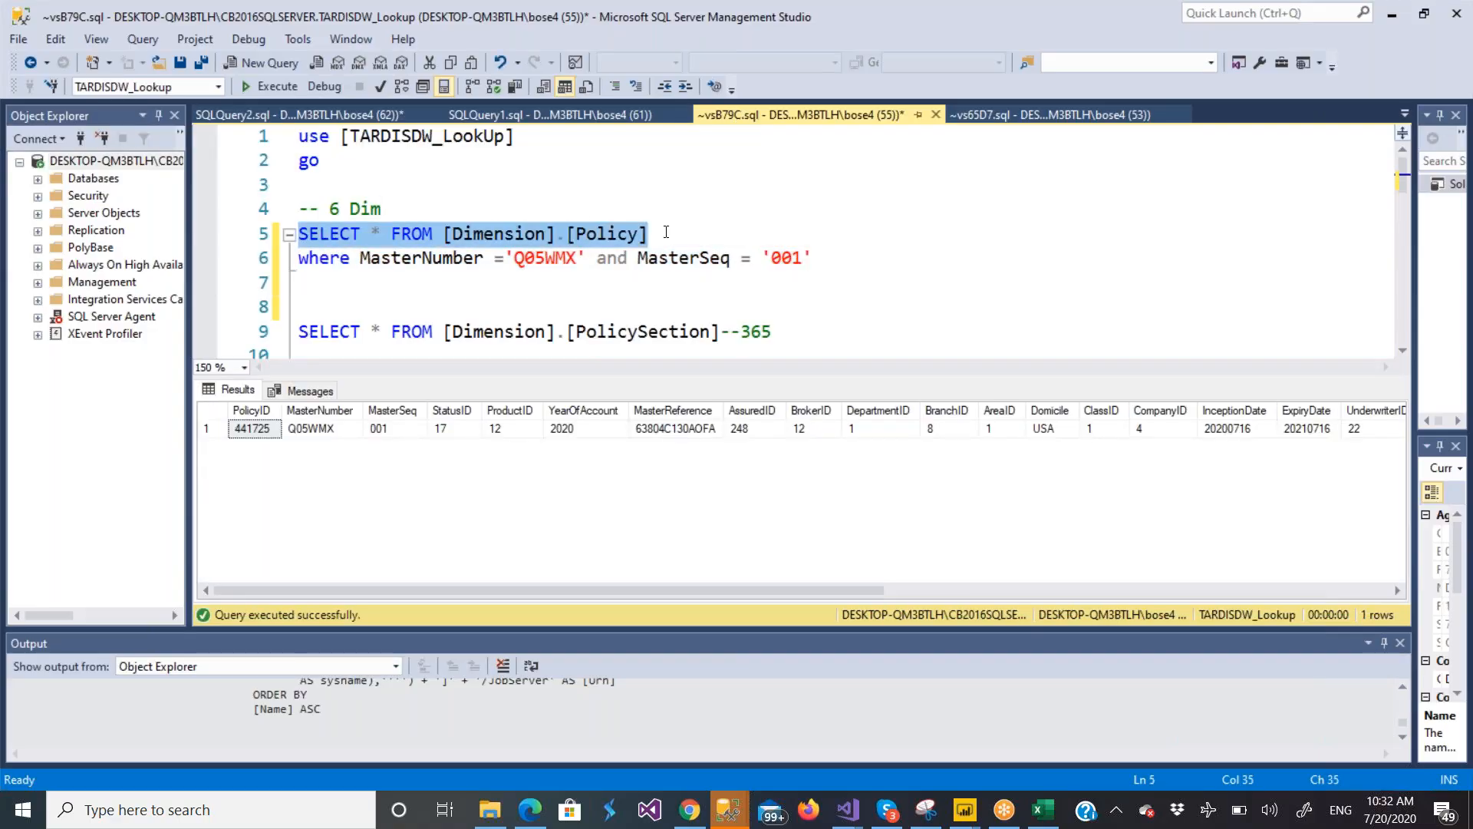
click(274, 88)
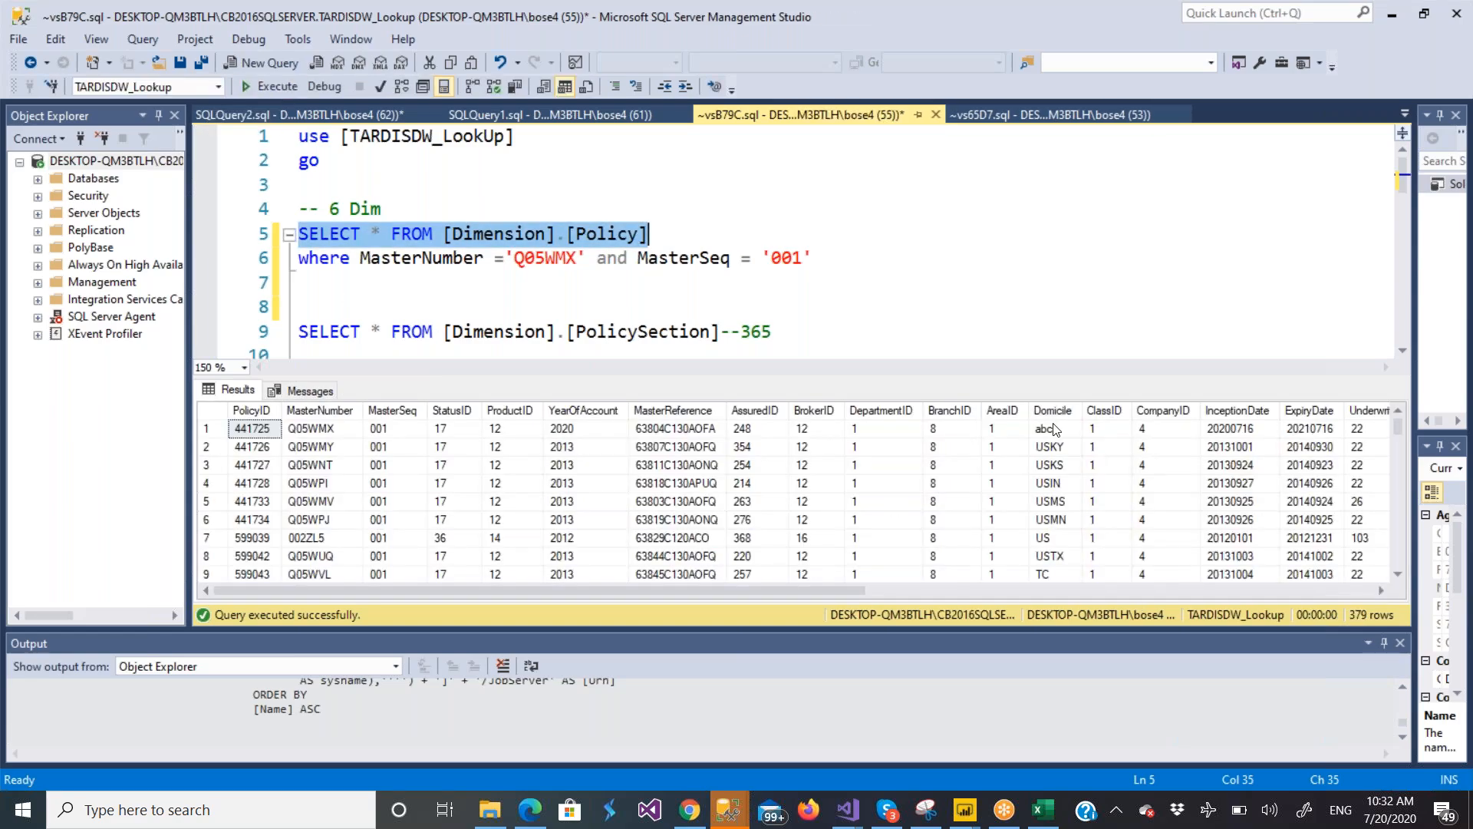
Run the Dimension.Policy select together with its MasterNumber and MasterSeq where clause
click(864, 293)
drag(301, 233, 741, 272)
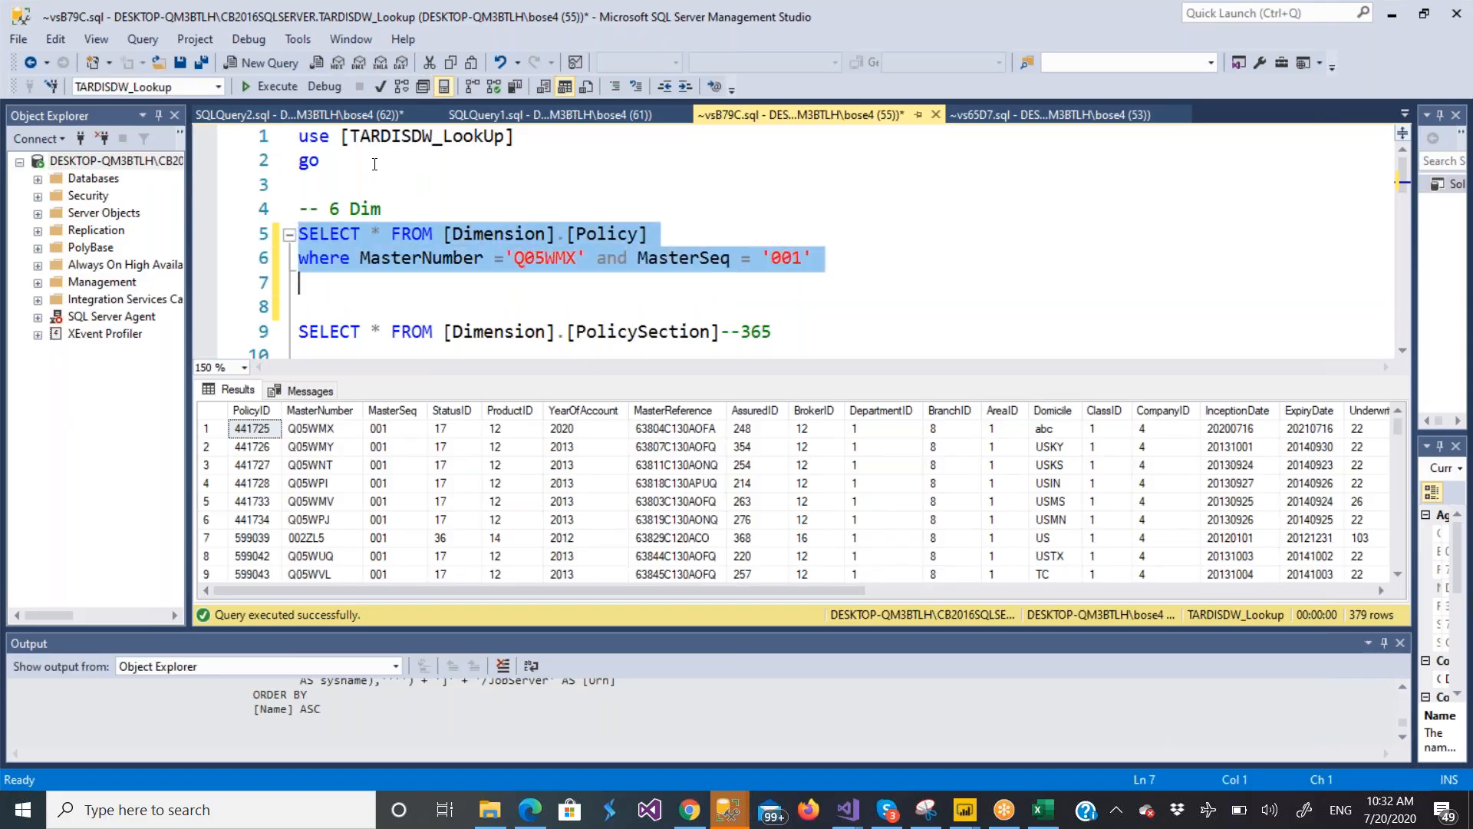
click(278, 84)
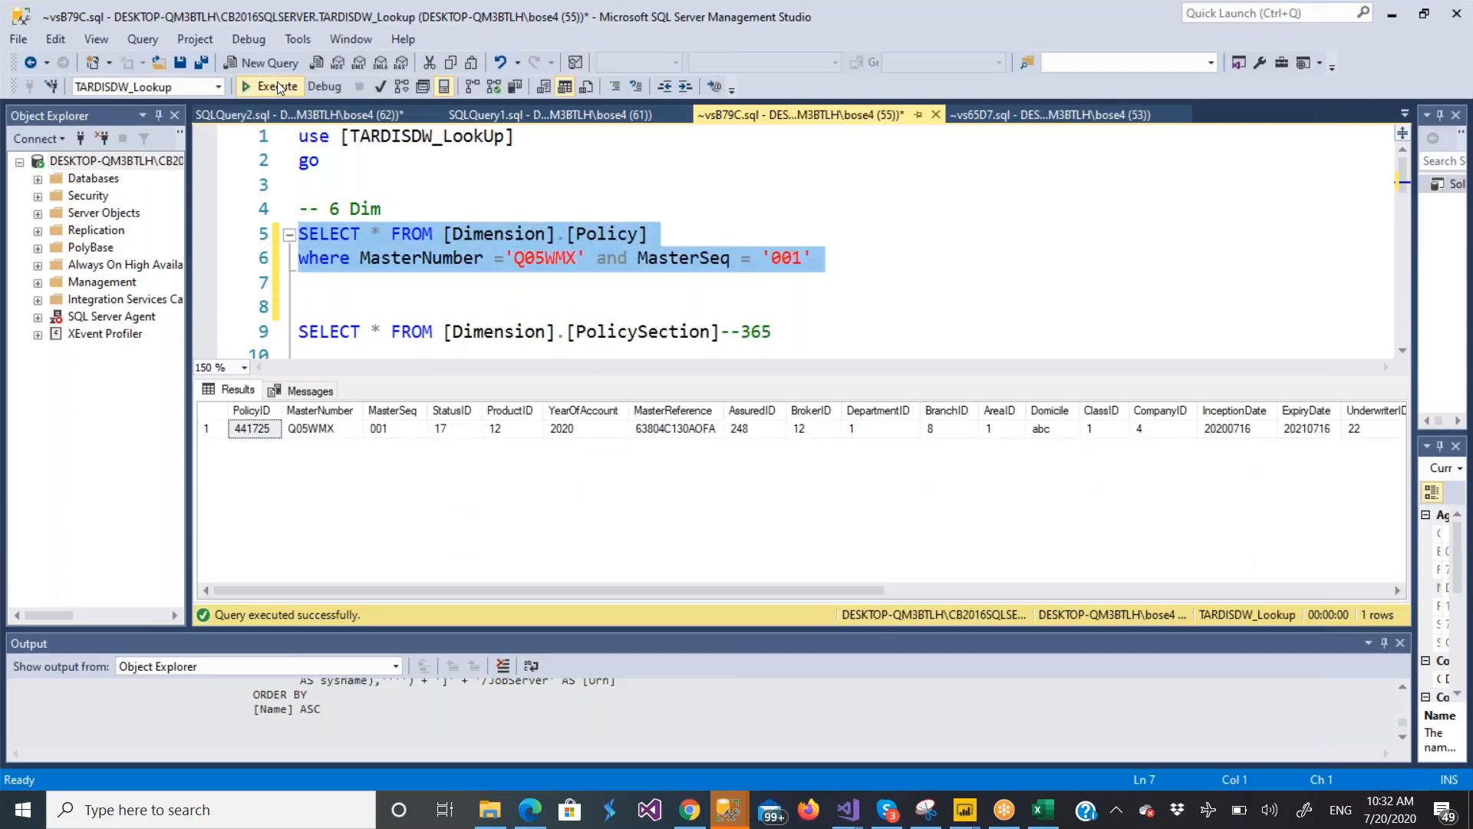